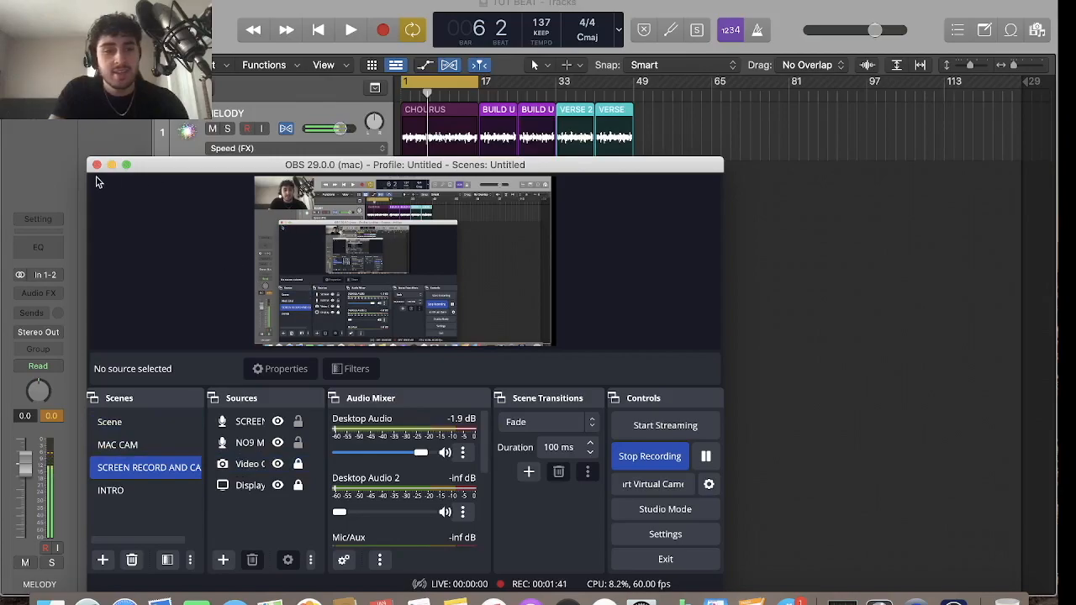
Minimize the OBS window and play the arrangement from the CHOURUS region into BUILD UP 1, stopping before BUILD UP 2
click(111, 166)
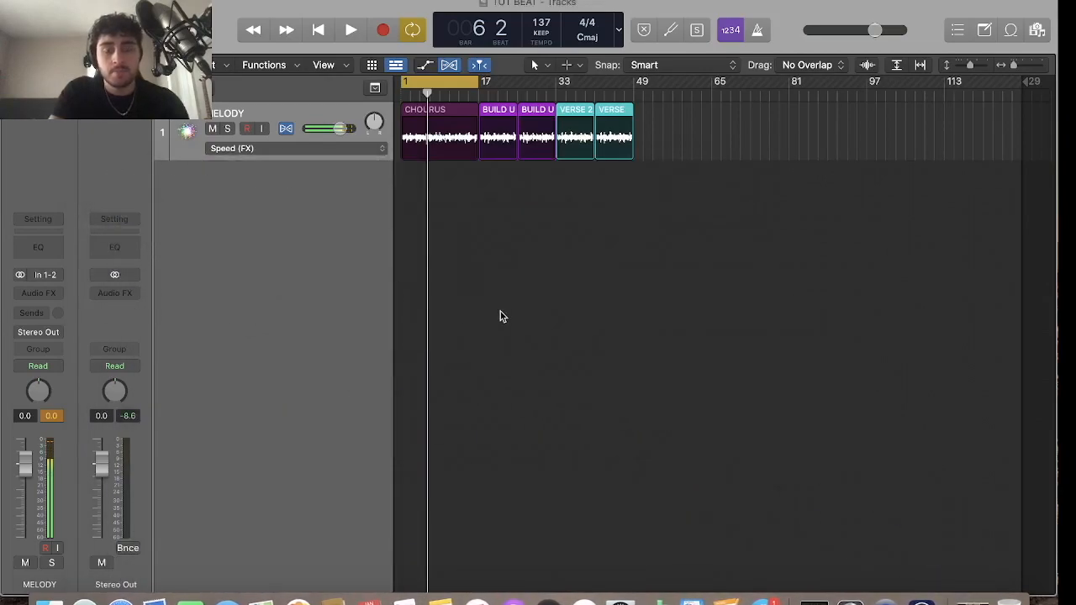
key(space)
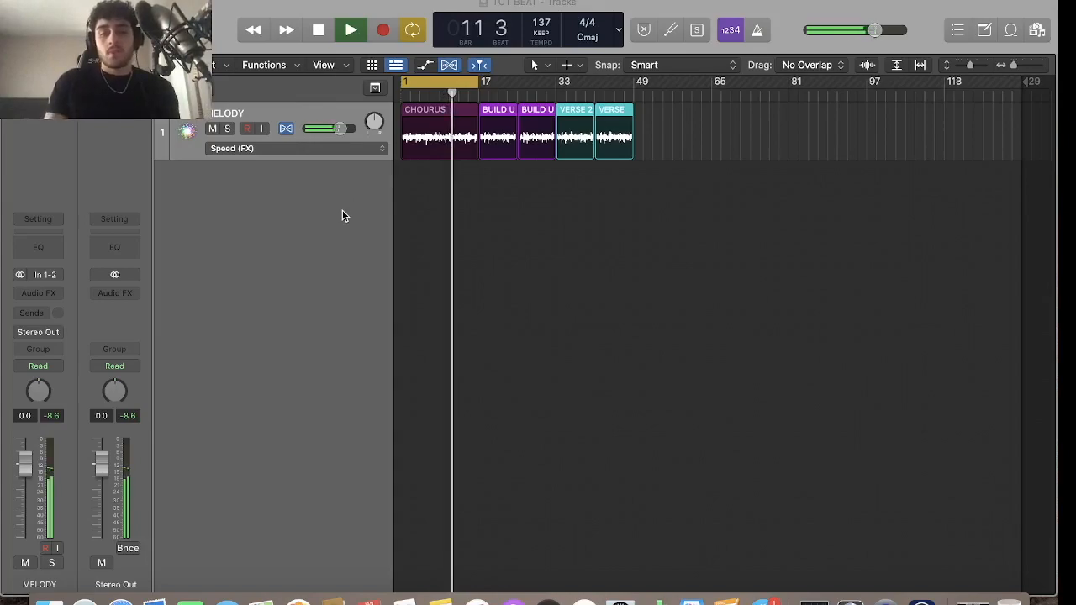
key(super+Right)
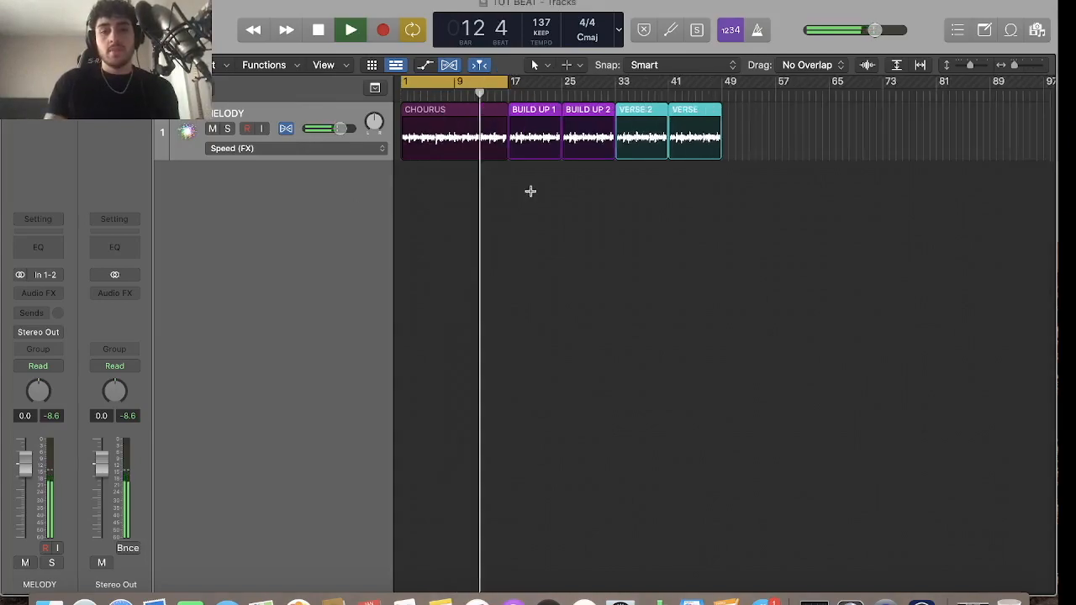
key(super+Left)
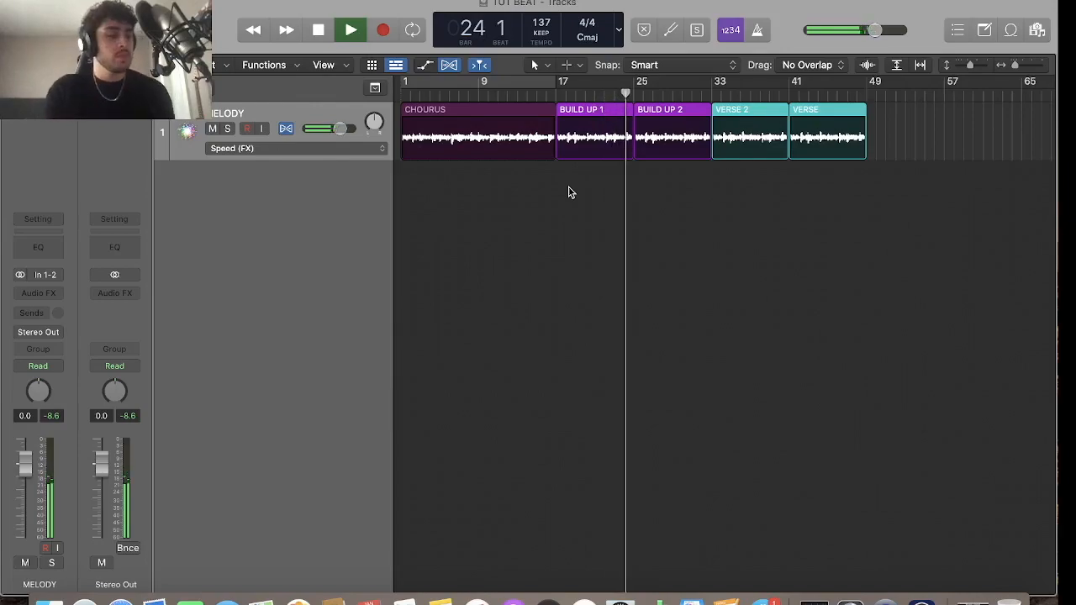
key(space)
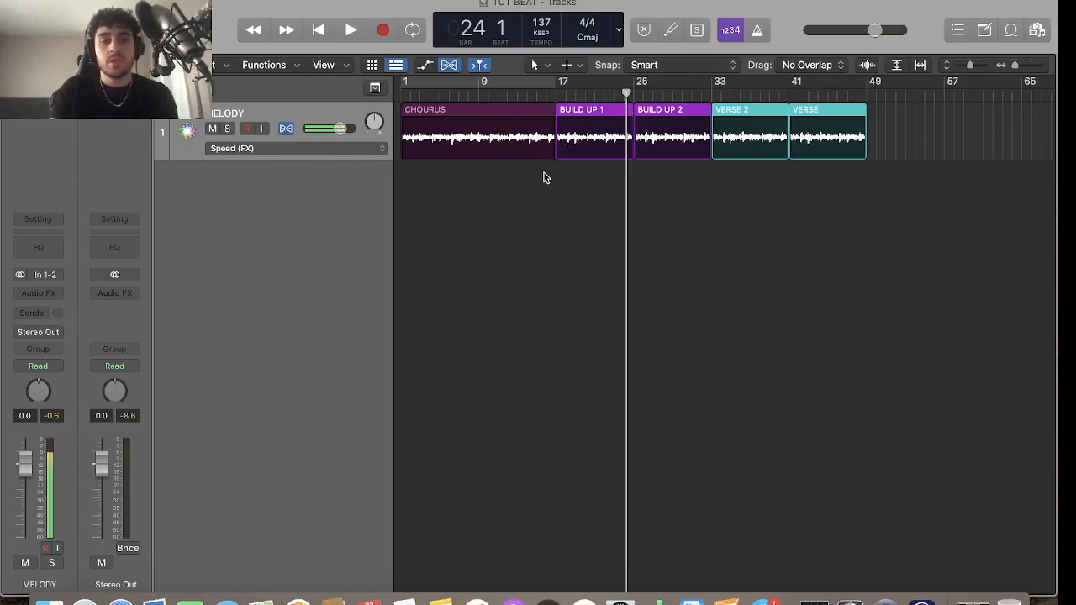
Enable cycling over the CHOURUS section from bar 1 to 17, play it, and enlarge the track view
click(274, 110)
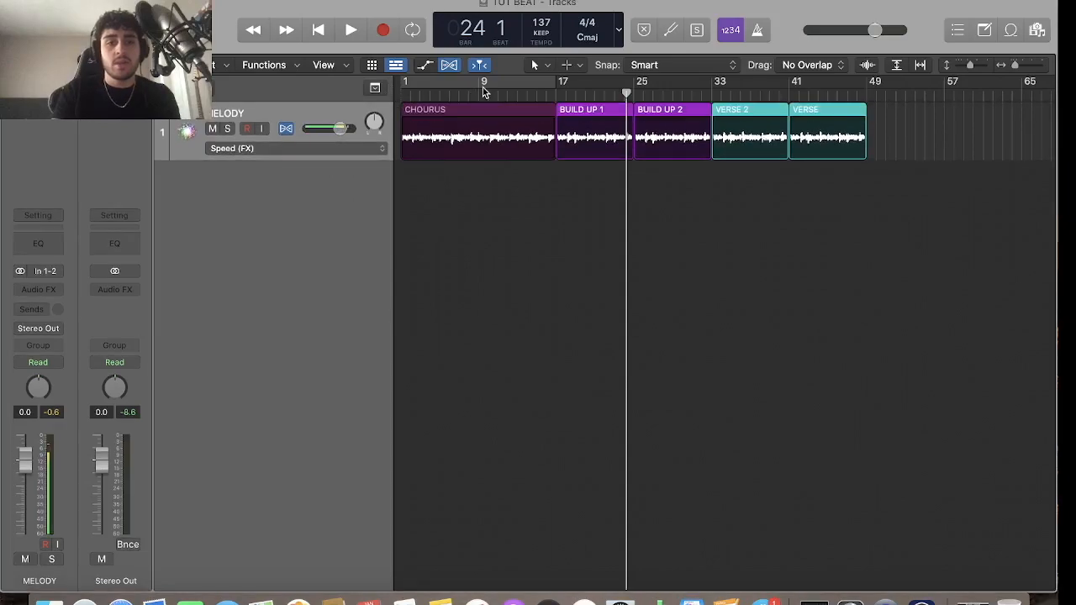
click(483, 86)
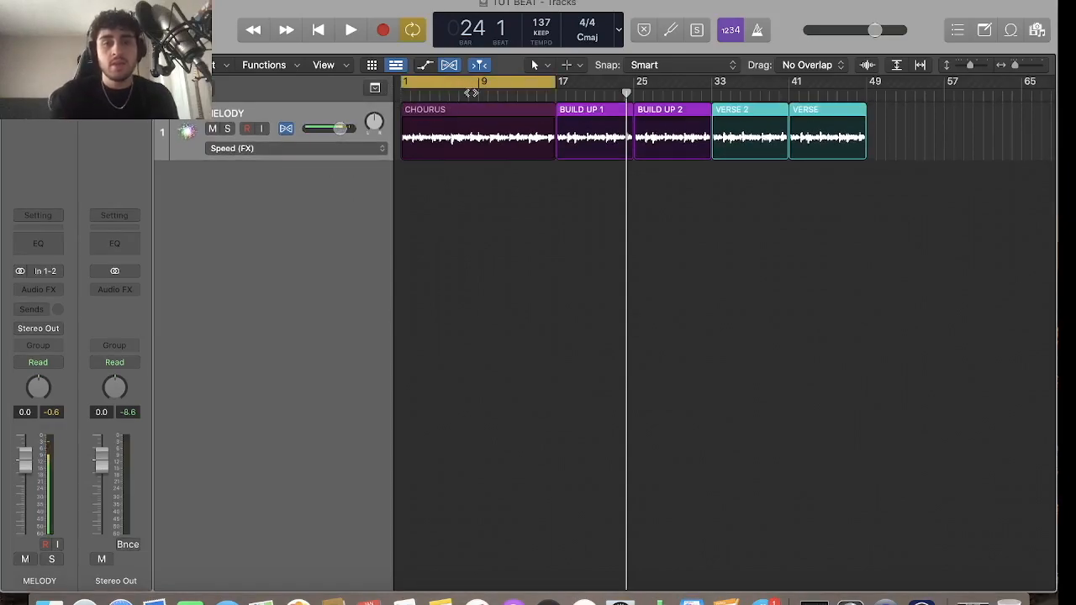
key(space)
key(super+Right)
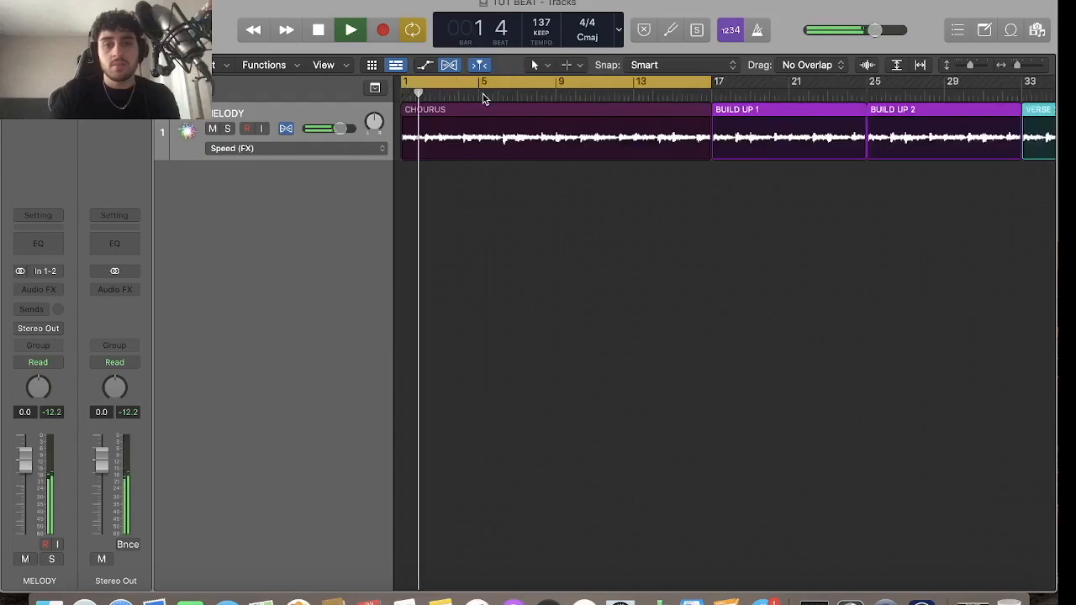
key(super+Down)
key(super+Right)
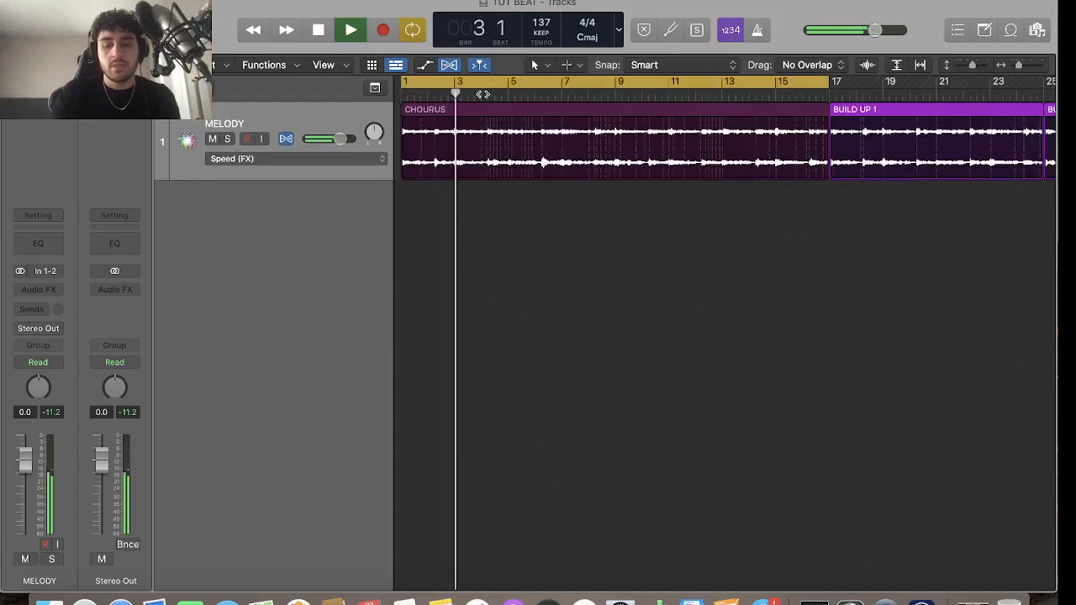
key(super+Left)
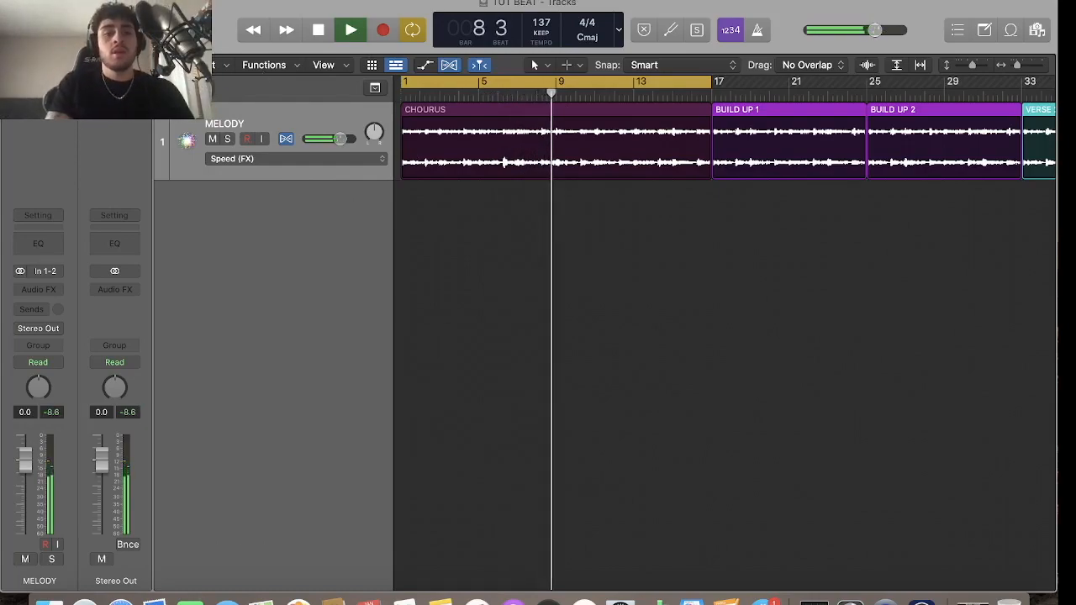
Create one software instrument track with the Default Patch, output to Output 1 + 2, below the MELODY track
key(alt+super+n)
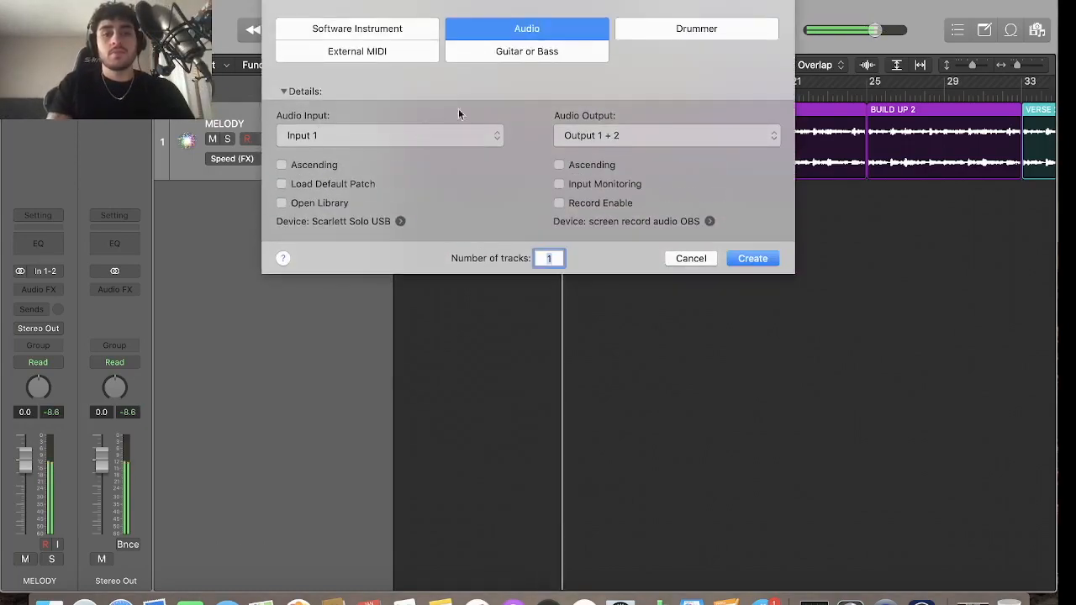
click(391, 30)
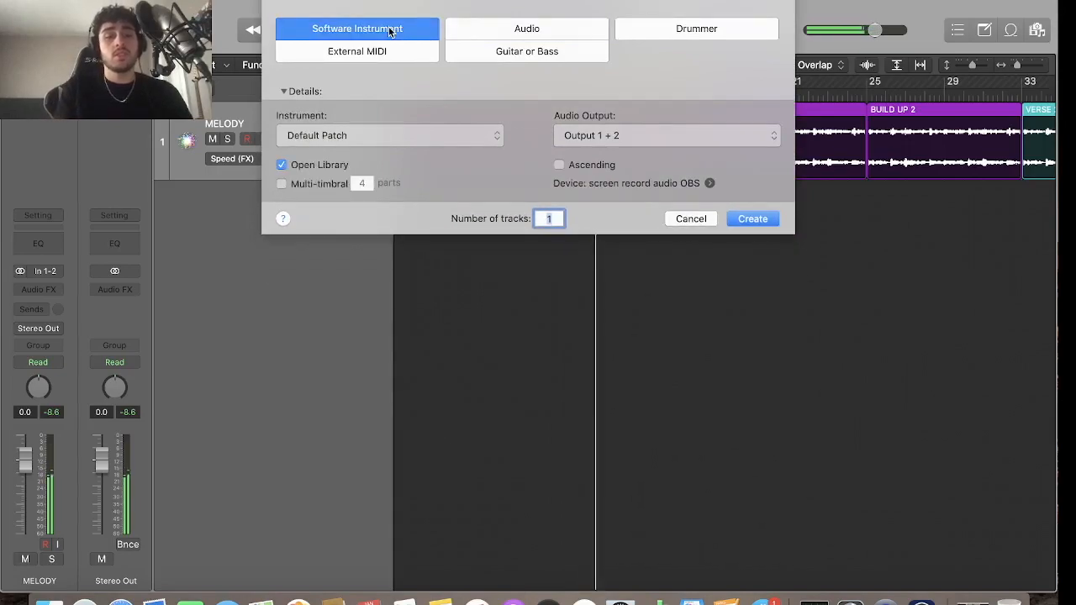
click(680, 218)
key(alt+super+n)
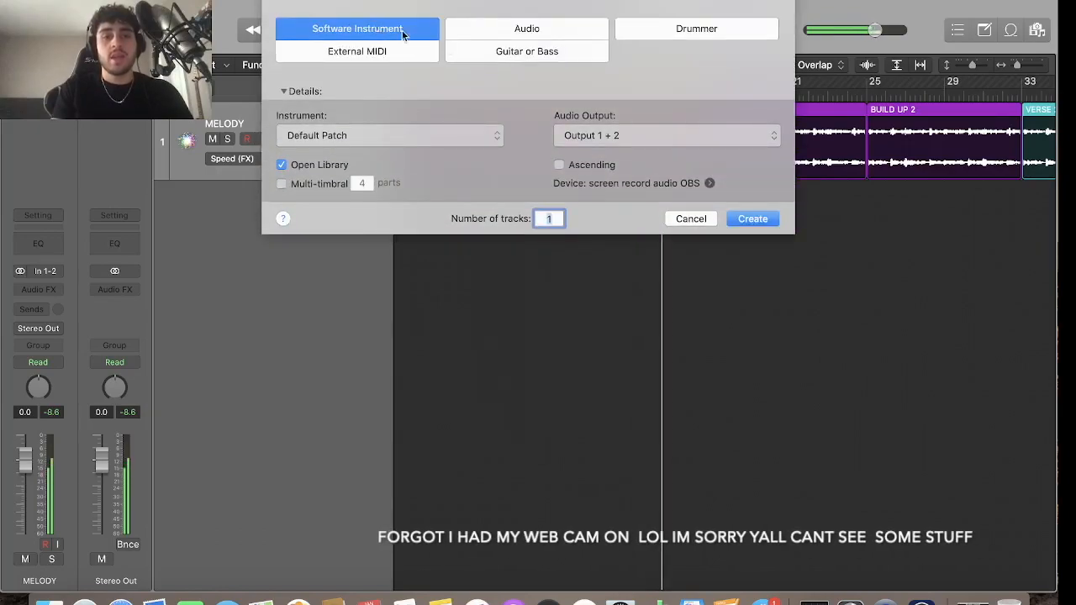
click(753, 219)
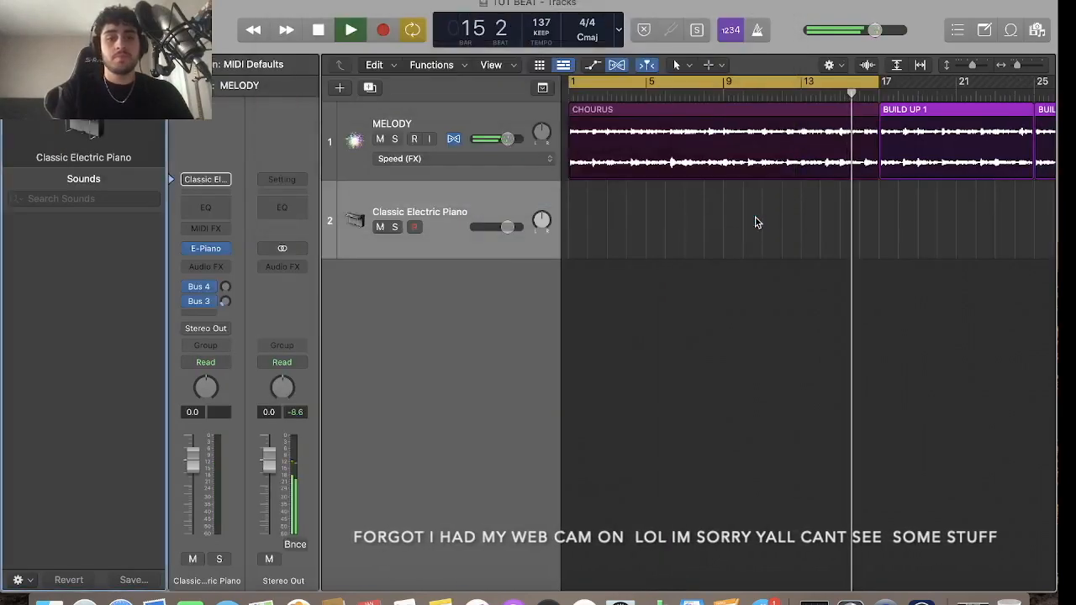
scroll(439, 230, right, 2)
scroll(656, 222, left, 1)
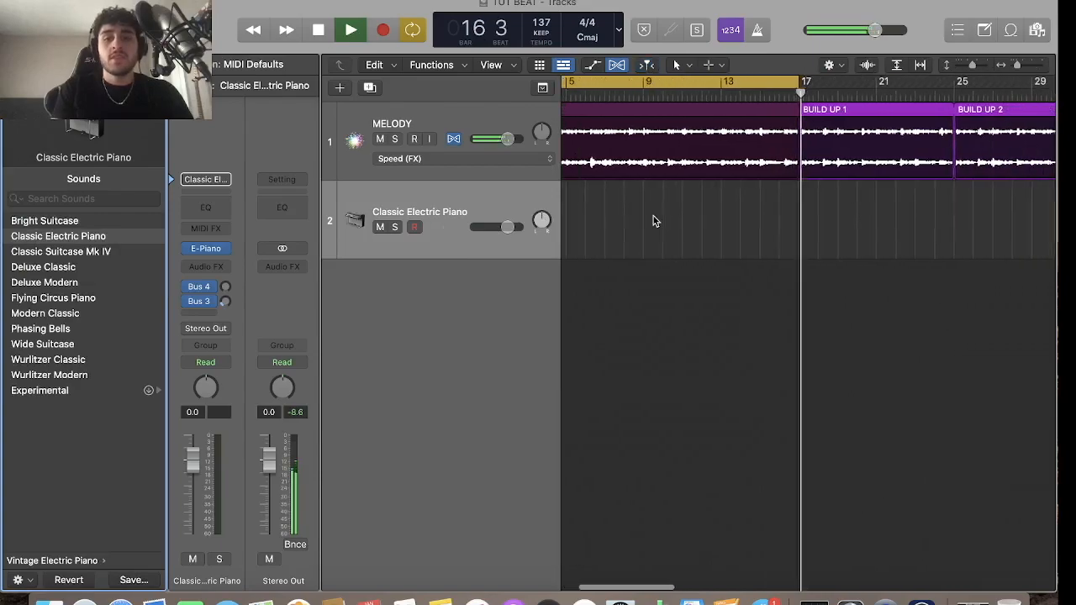
scroll(656, 221, left, 2)
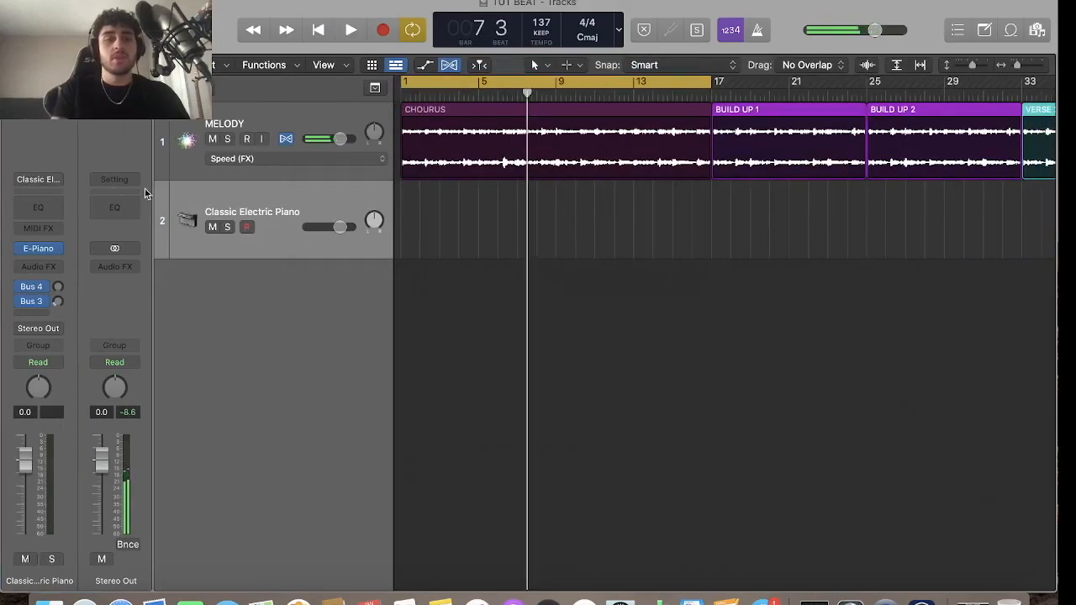
Look over the electric piano plug-in's controls and the list of instruments available for the new track
click(40, 250)
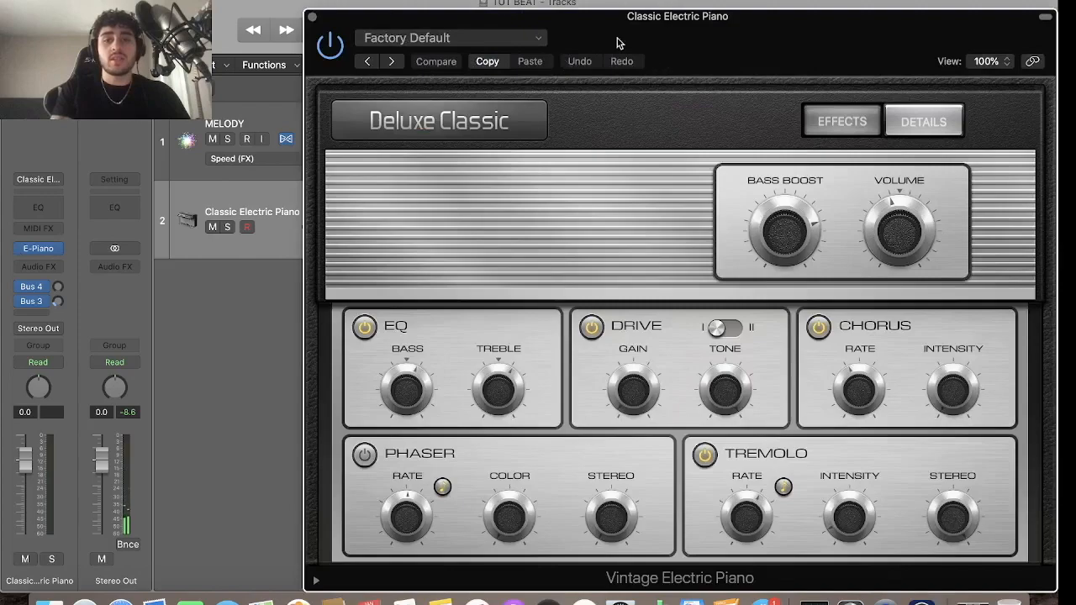
click(311, 17)
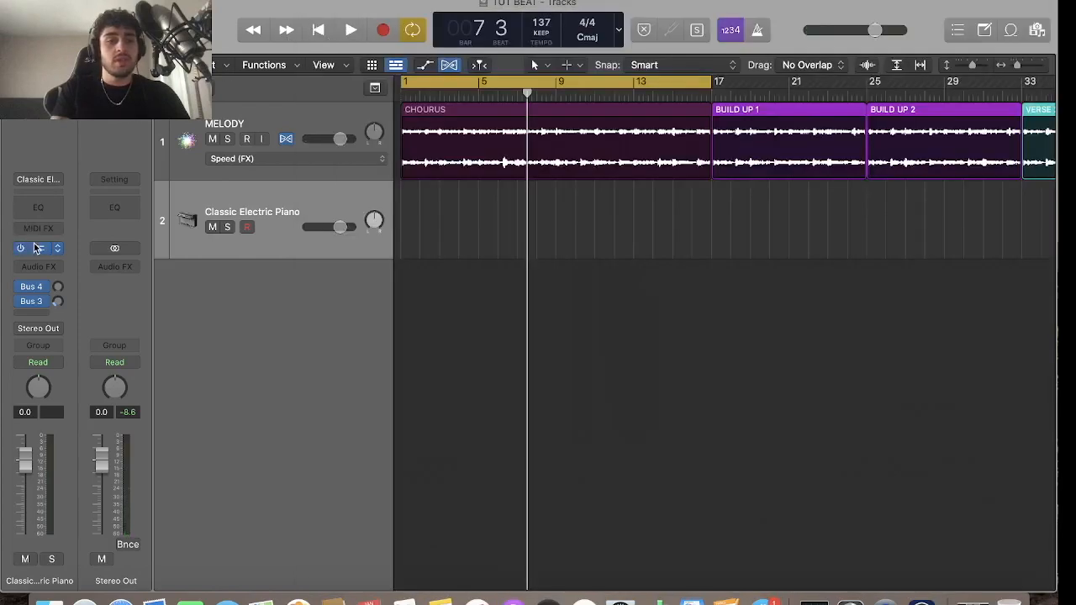
click(61, 250)
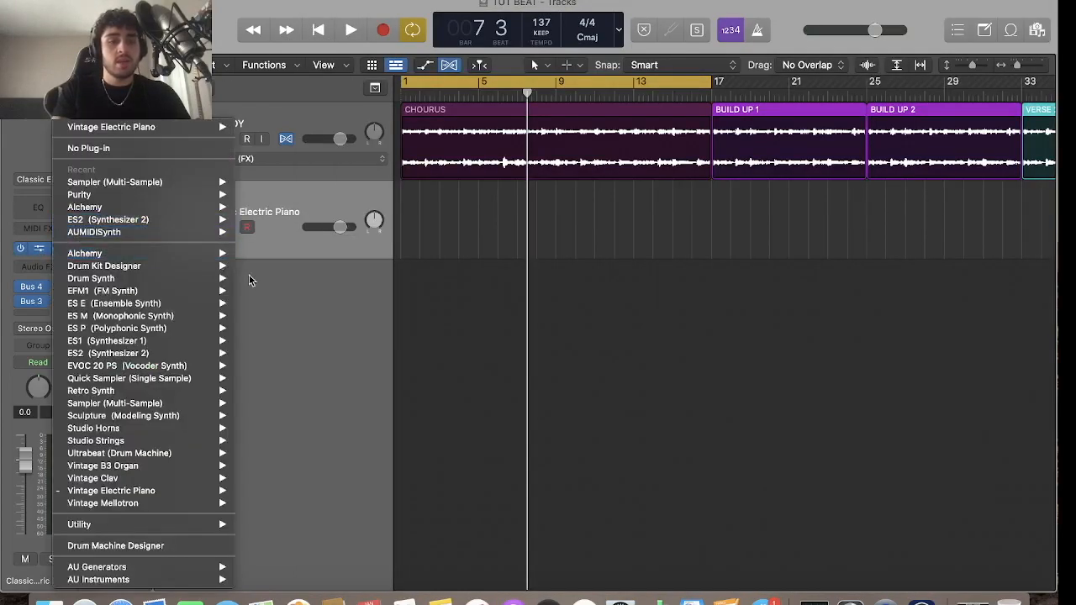
click(304, 315)
Replace the electric piano instrument on the new track with Sampler (Multi-Sample)
click(56, 251)
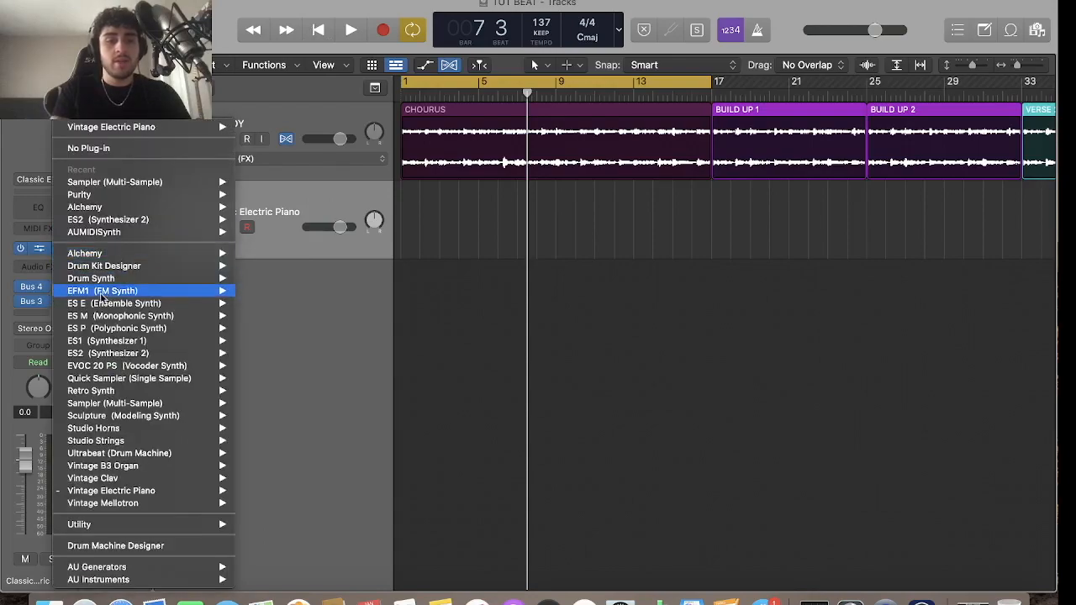
mouse_move(128, 192)
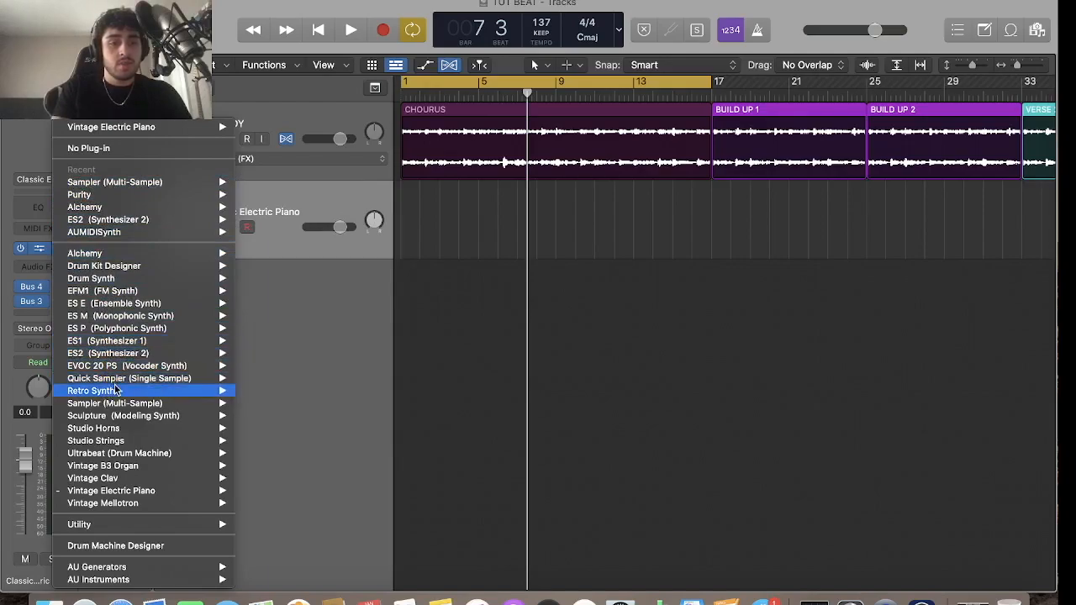
mouse_move(116, 406)
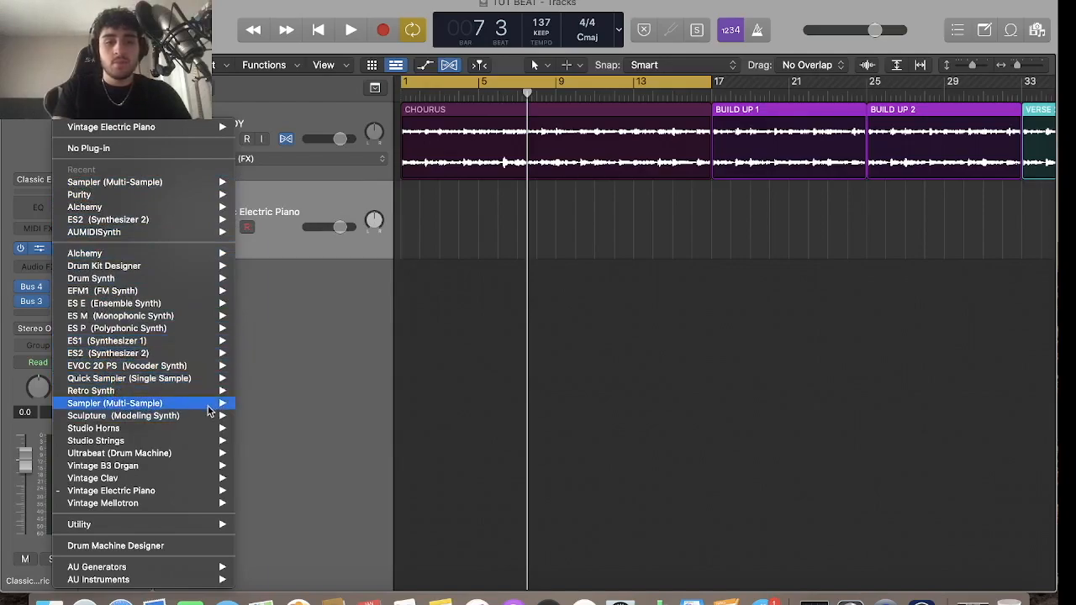
click(265, 416)
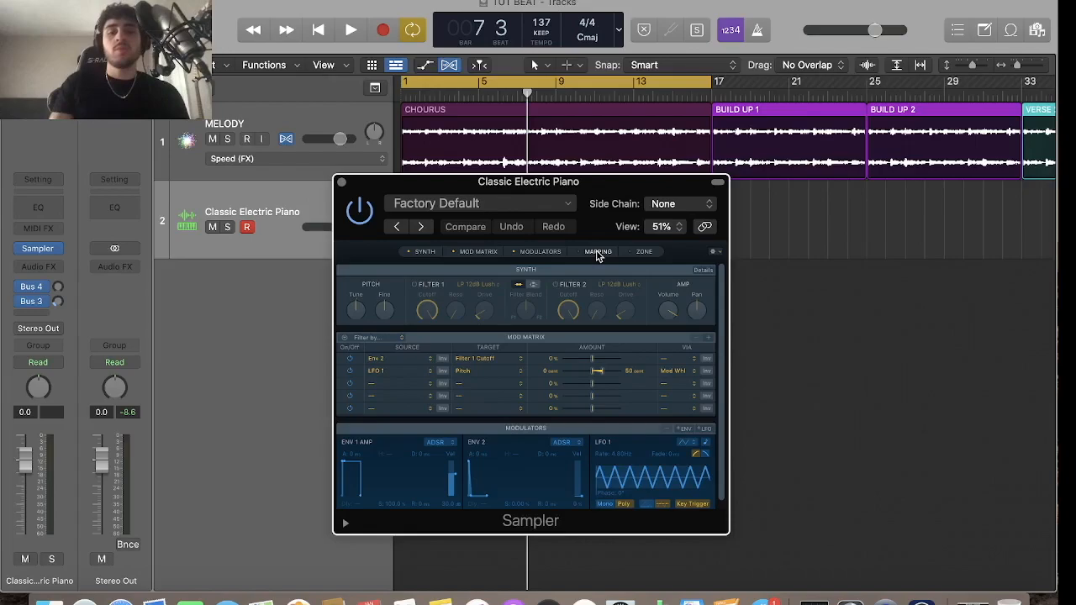
click(597, 252)
click(626, 255)
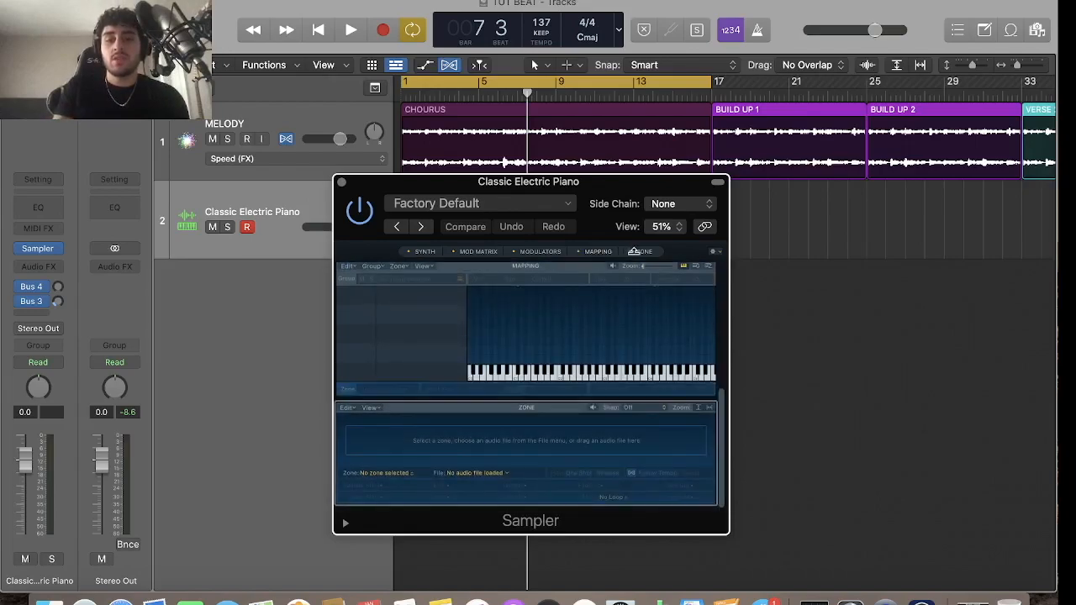
click(582, 257)
scroll(579, 298, up, 3)
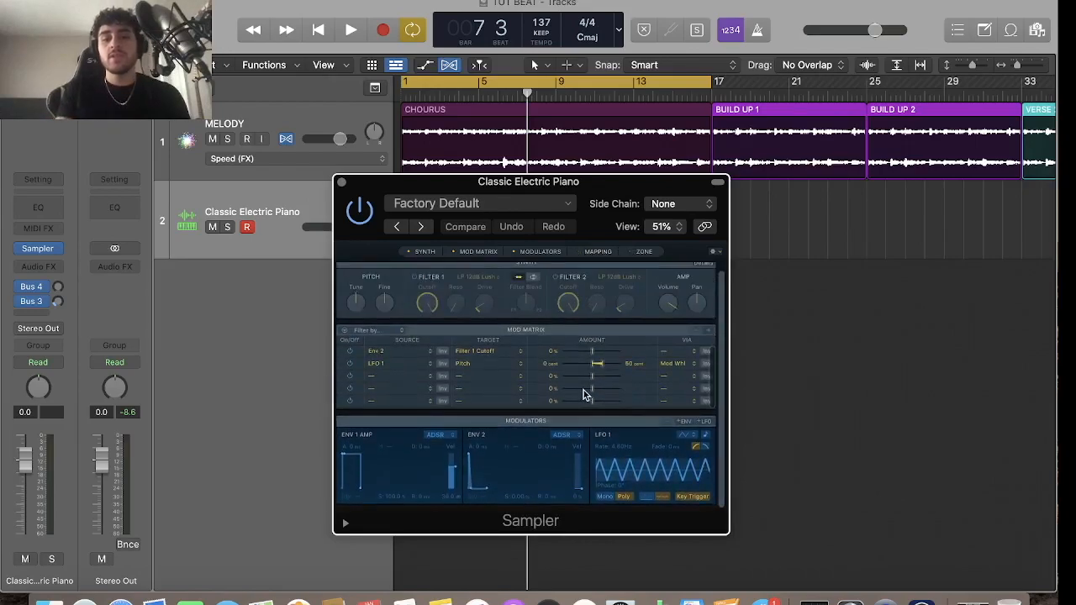
scroll(587, 384, up, 2)
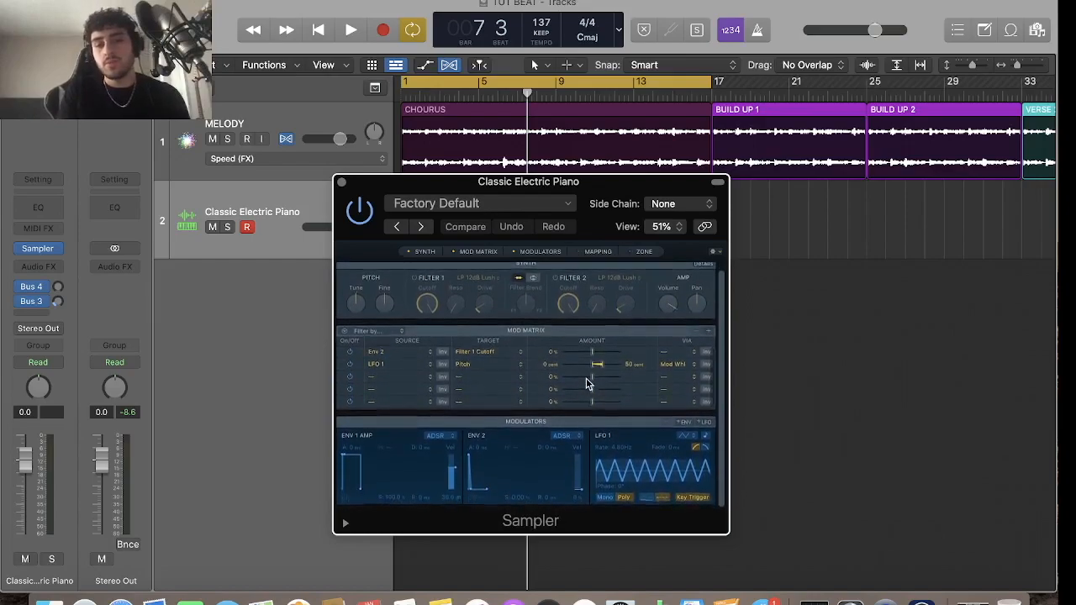
Show Sampler's Mapping and Zone sections and sound a test note on the mapping keyboard
click(596, 252)
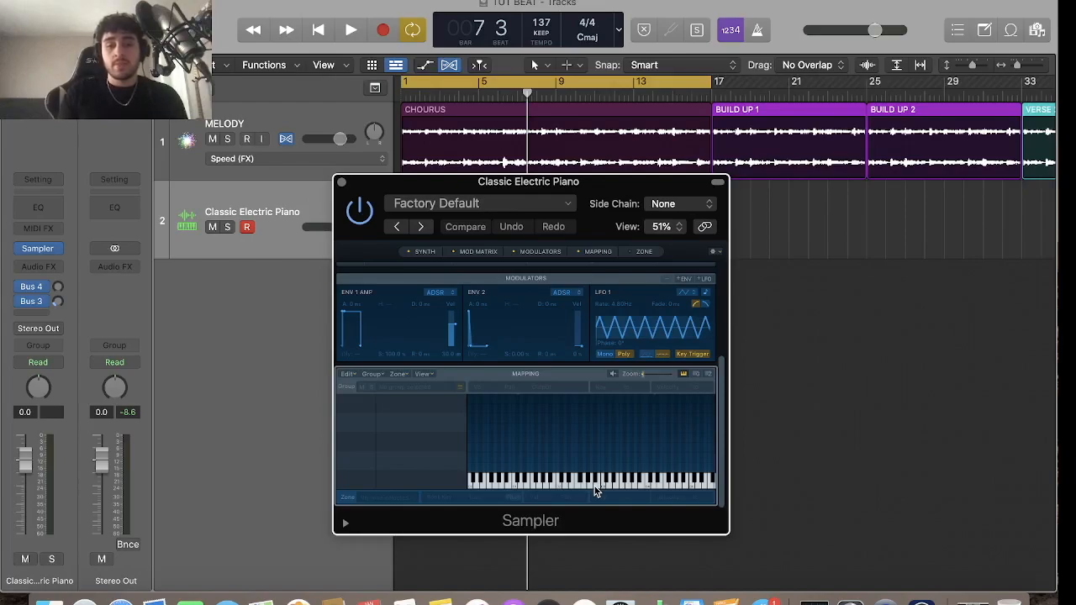
click(608, 484)
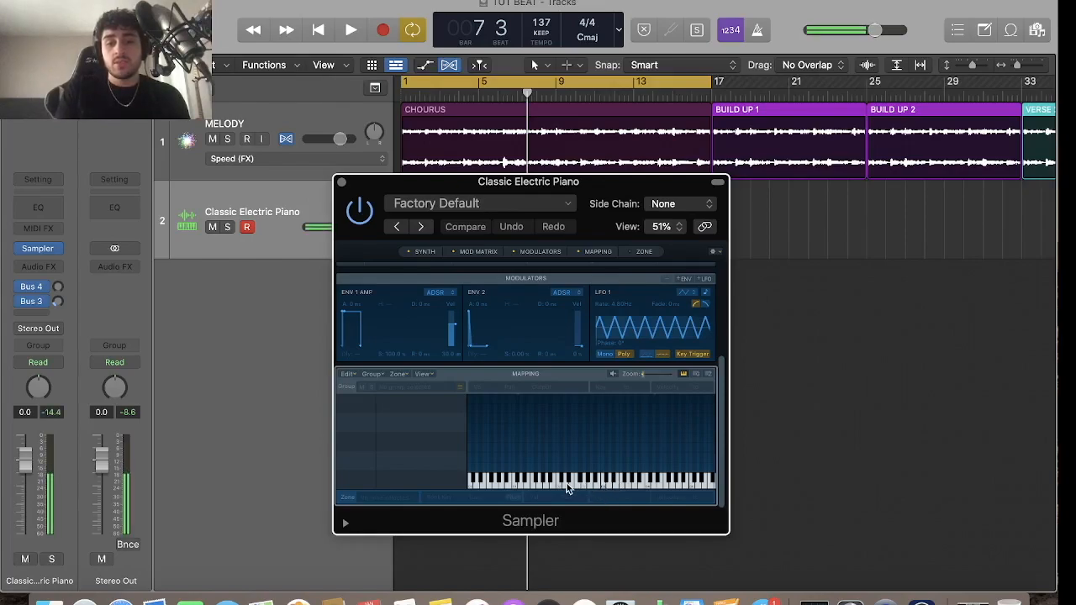
click(642, 251)
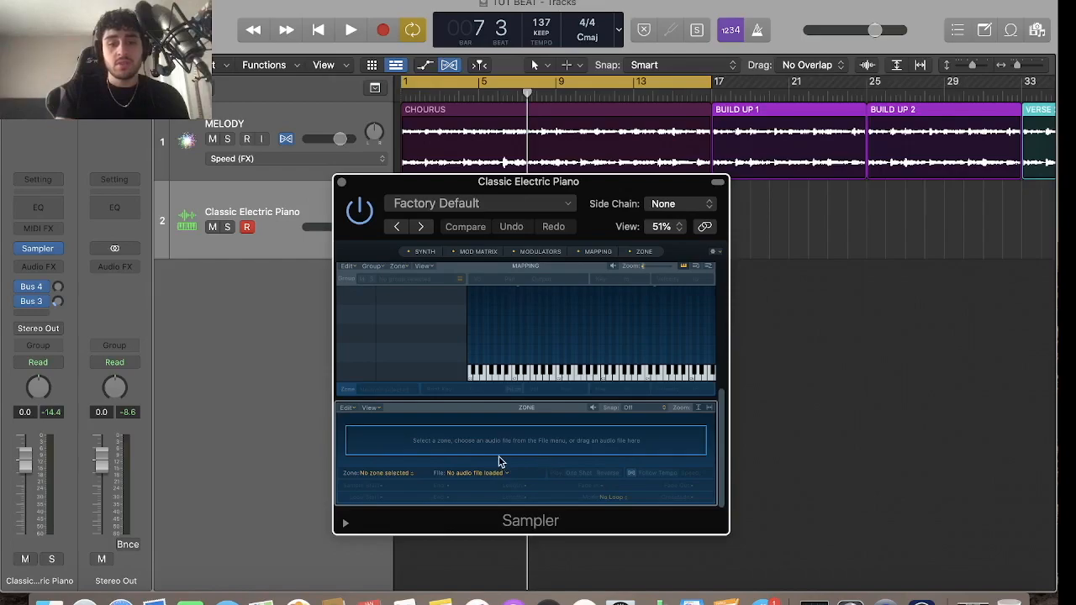
Switch to Finder, locate essential snare.wav in the Glam Drum Kit's Snares folder under DRUM KITS on the Desktop, and play its preview
click(50, 599)
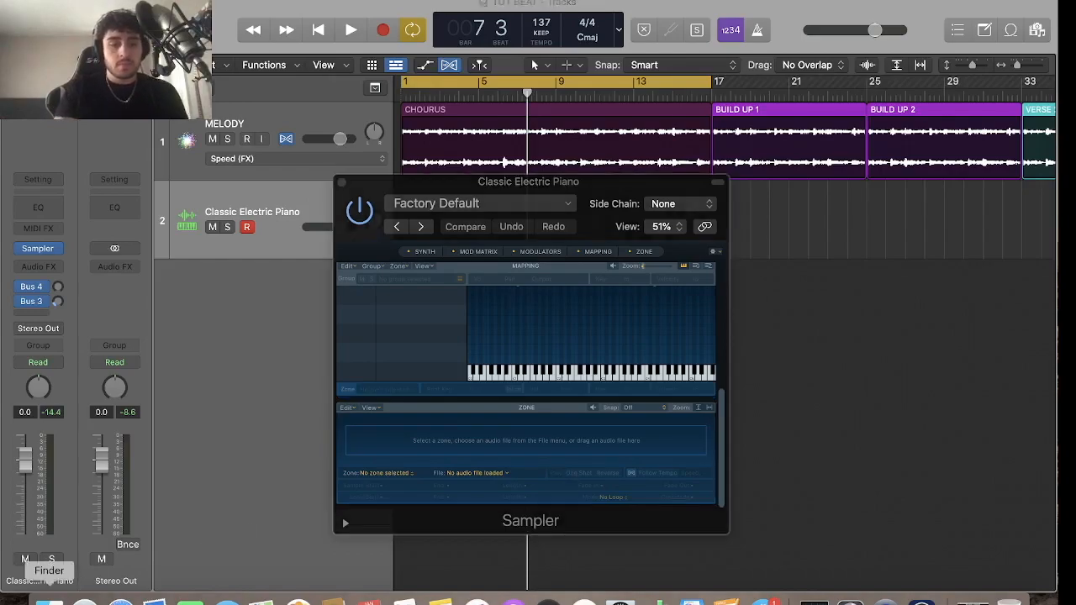
click(99, 434)
click(99, 417)
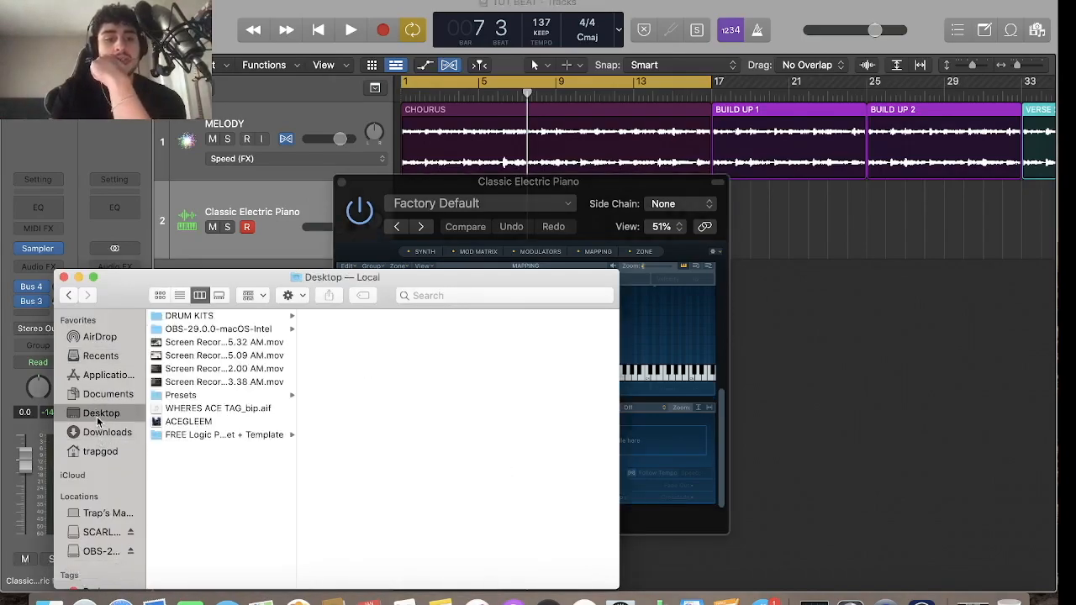
click(228, 318)
click(393, 319)
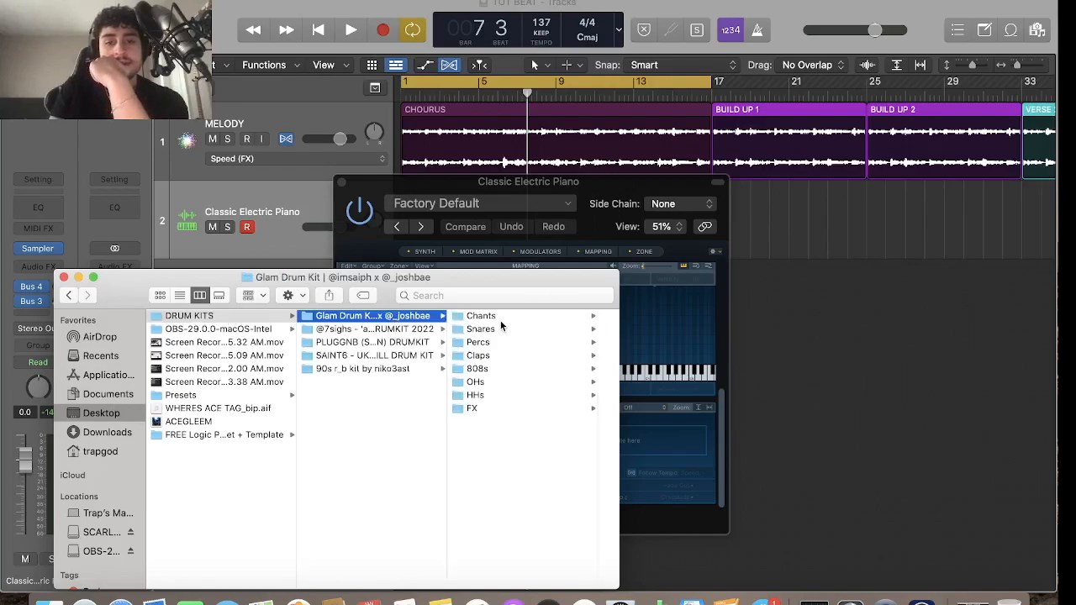
click(496, 318)
click(417, 341)
click(448, 331)
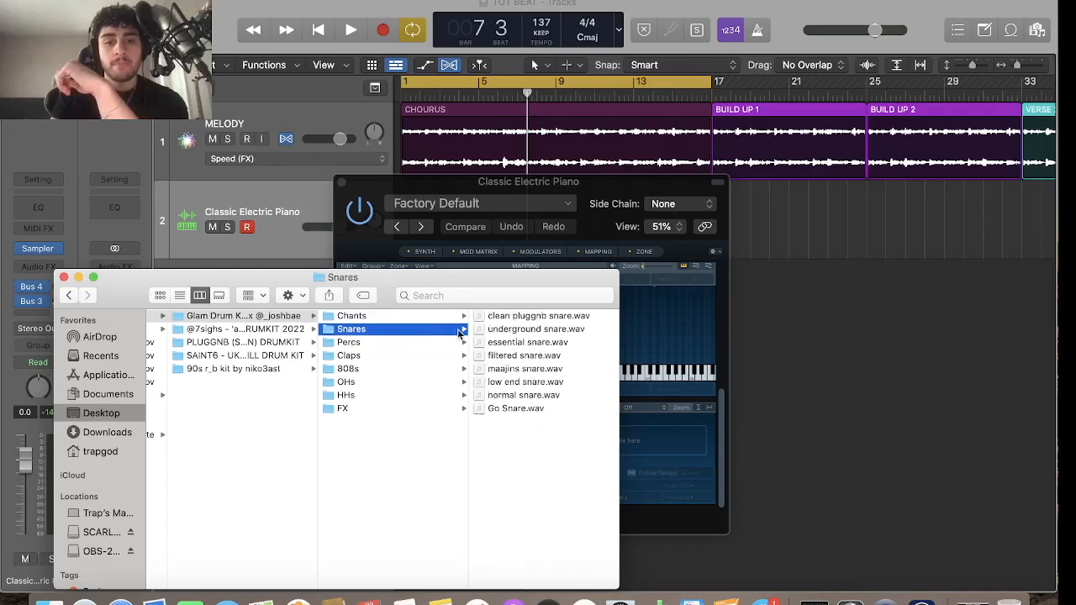
click(528, 343)
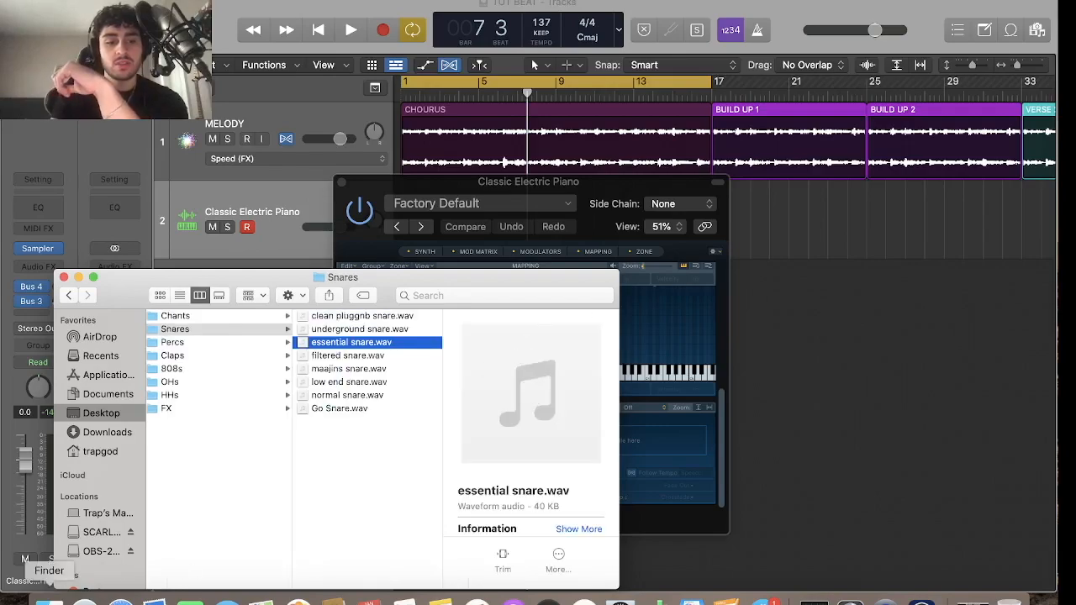
click(540, 392)
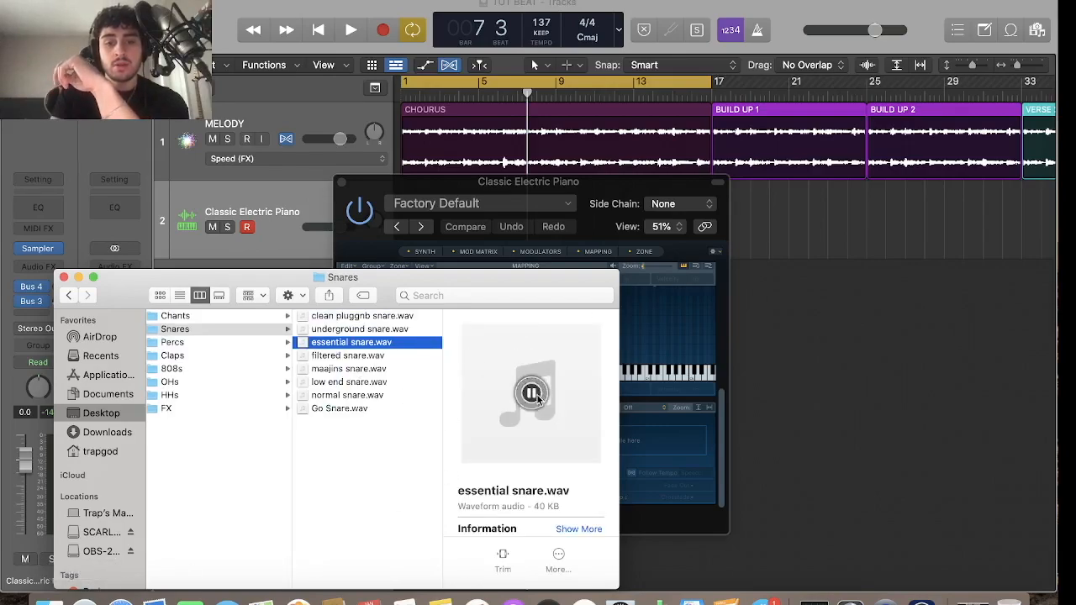
Preview low end snare.wav and maajins snare.wav in the Snares folder
click(392, 382)
click(531, 393)
click(332, 369)
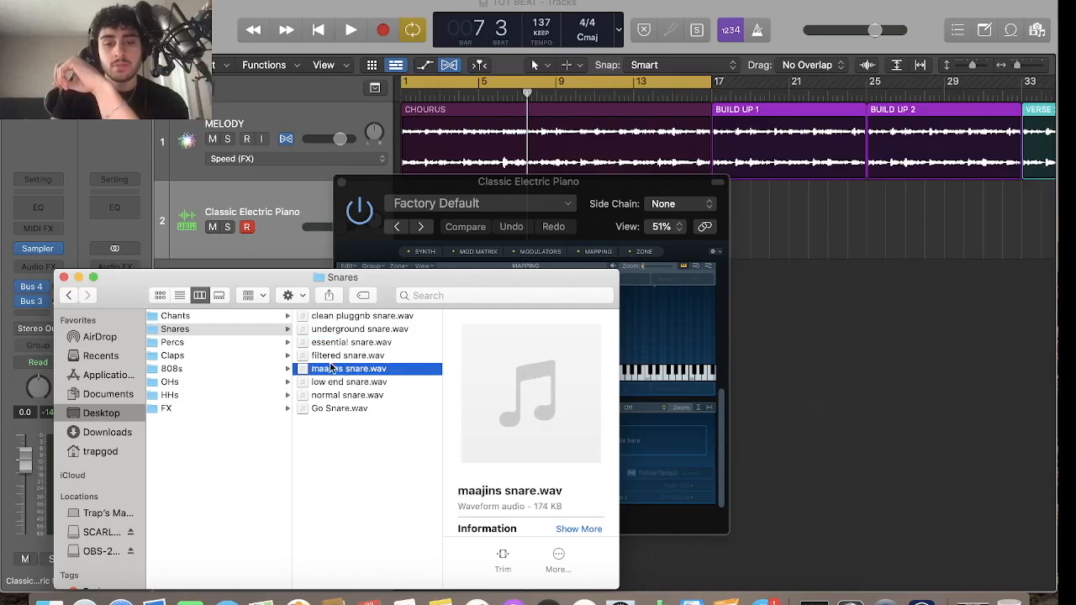
click(531, 393)
Load underground snare.wav from the Snares folder onto key C3 of Sampler's mapping keyboard
click(340, 330)
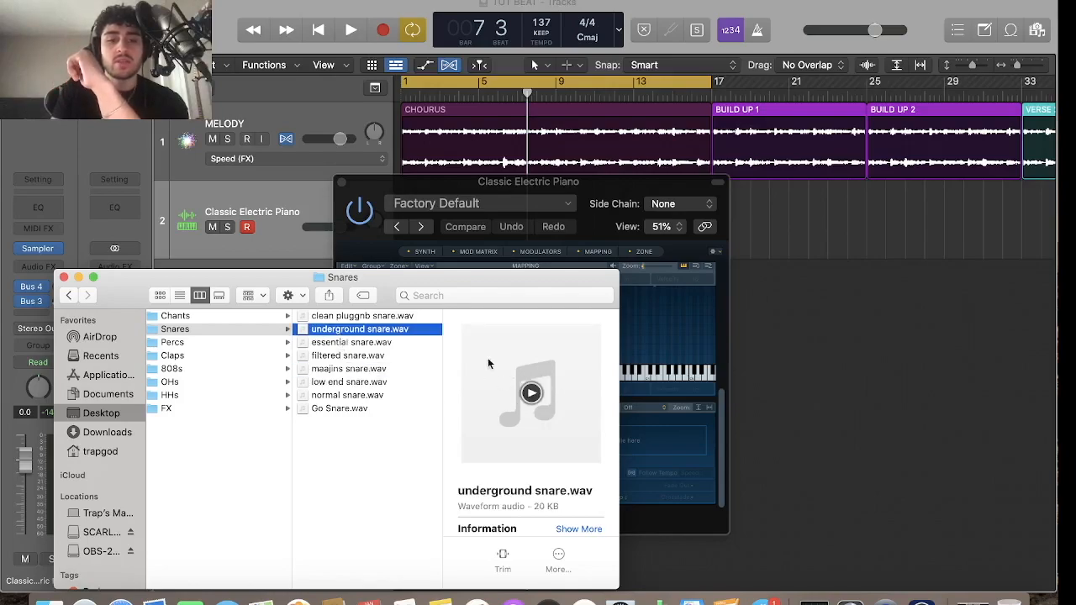
drag(390, 280, 144, 358)
drag(303, 467, 652, 440)
drag(248, 497, 598, 380)
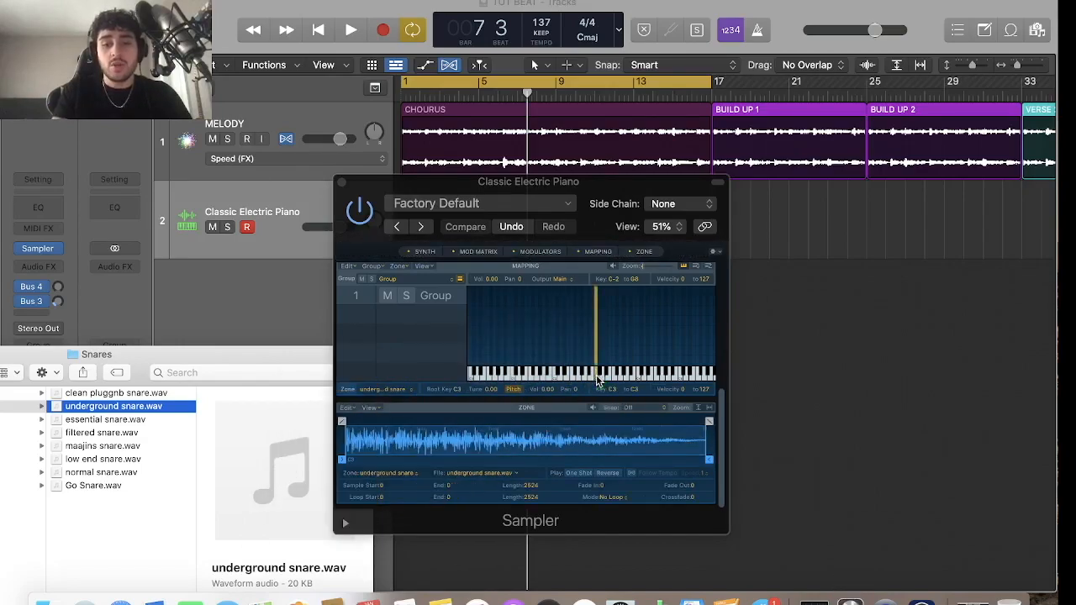
Enlarge Sampler's mapping keyboard and enable One Shot playback for the underground snare zone
click(699, 409)
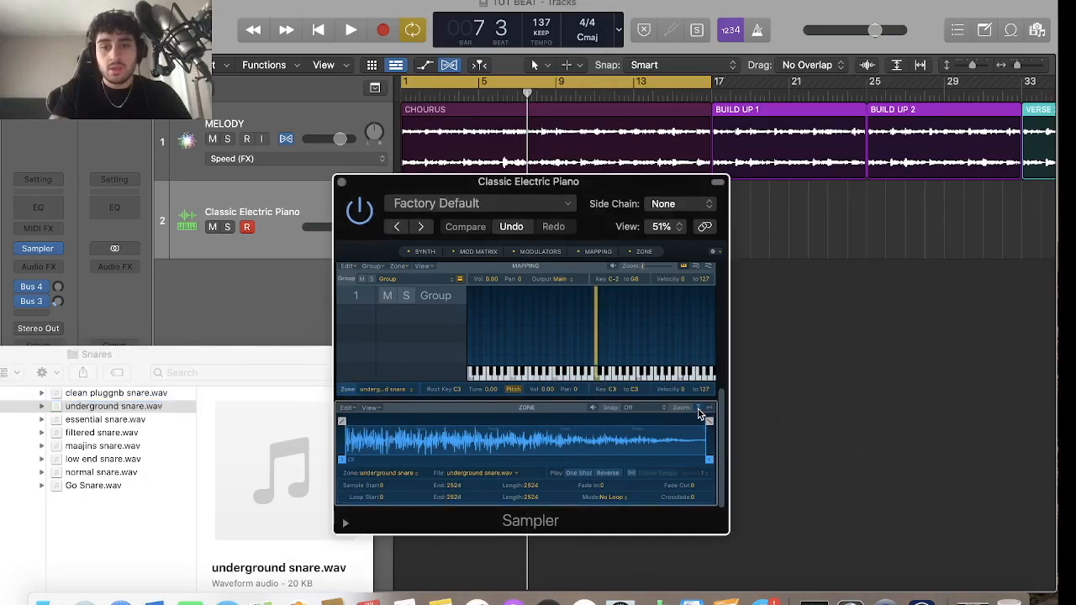
drag(642, 266, 647, 270)
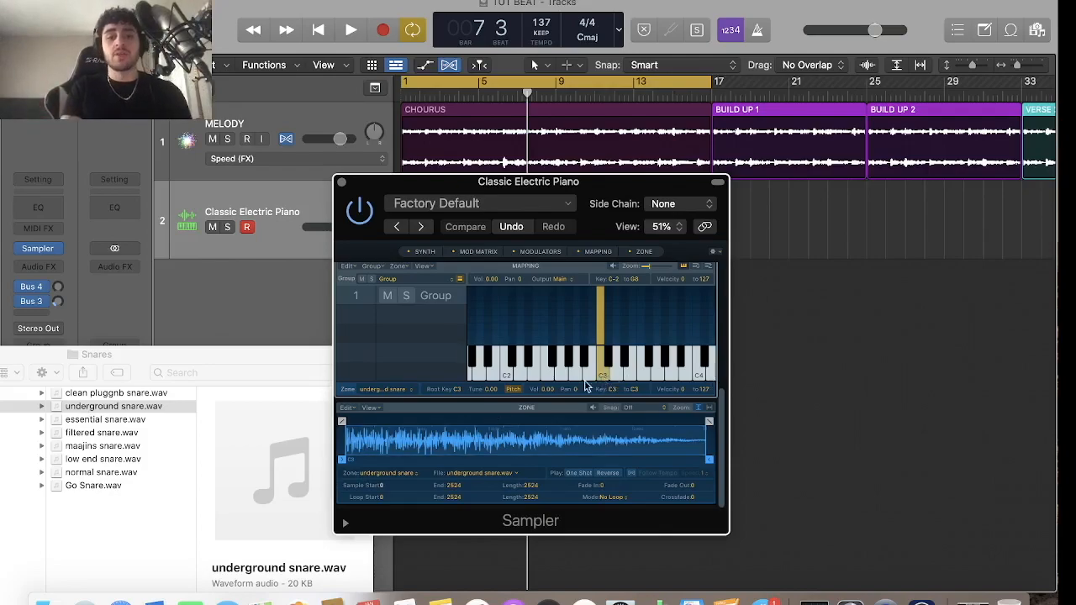
click(579, 475)
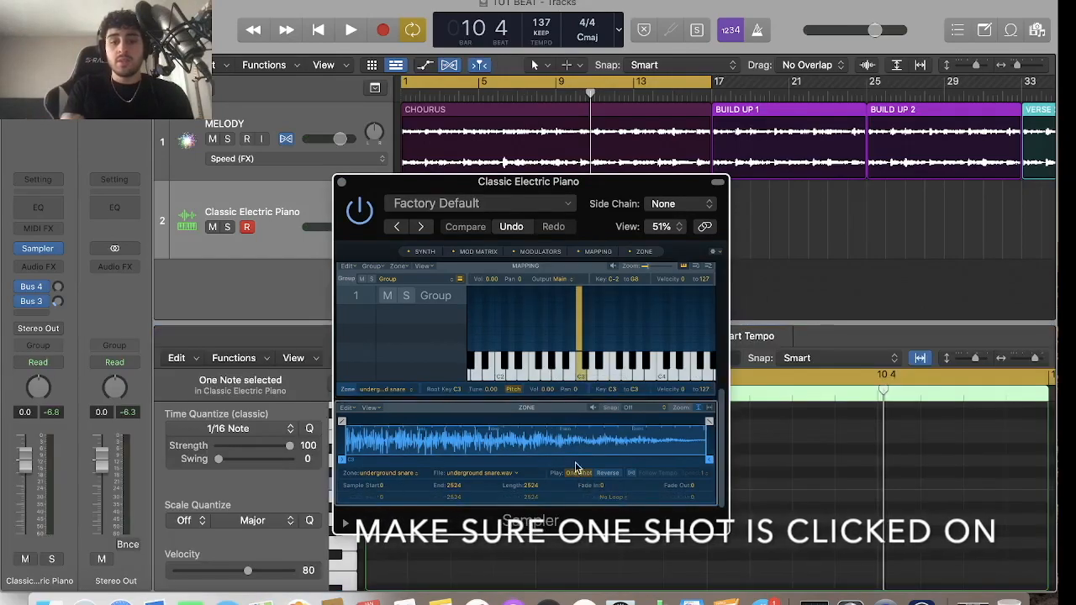
click(341, 184)
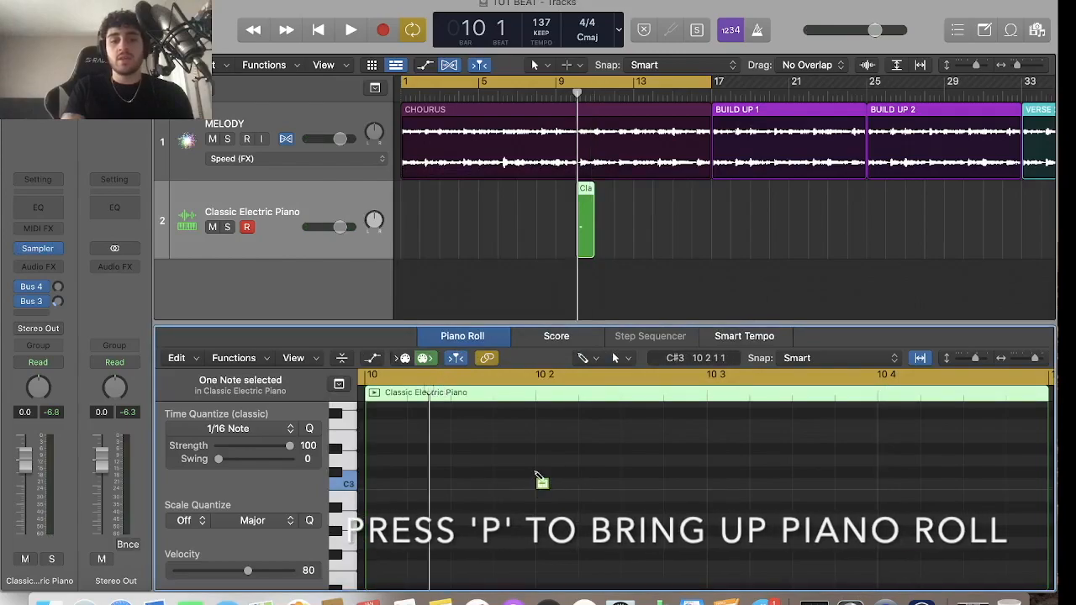
Play the test snare region at bar 10 against the melody and examine its note in the Piano Roll
key(space)
click(558, 95)
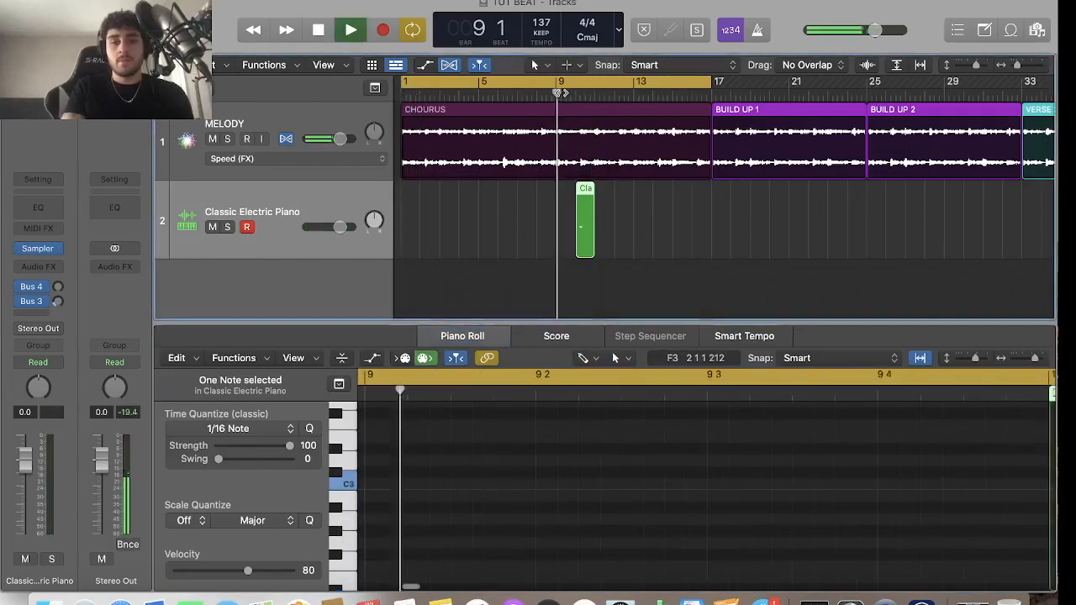
double_click(584, 215)
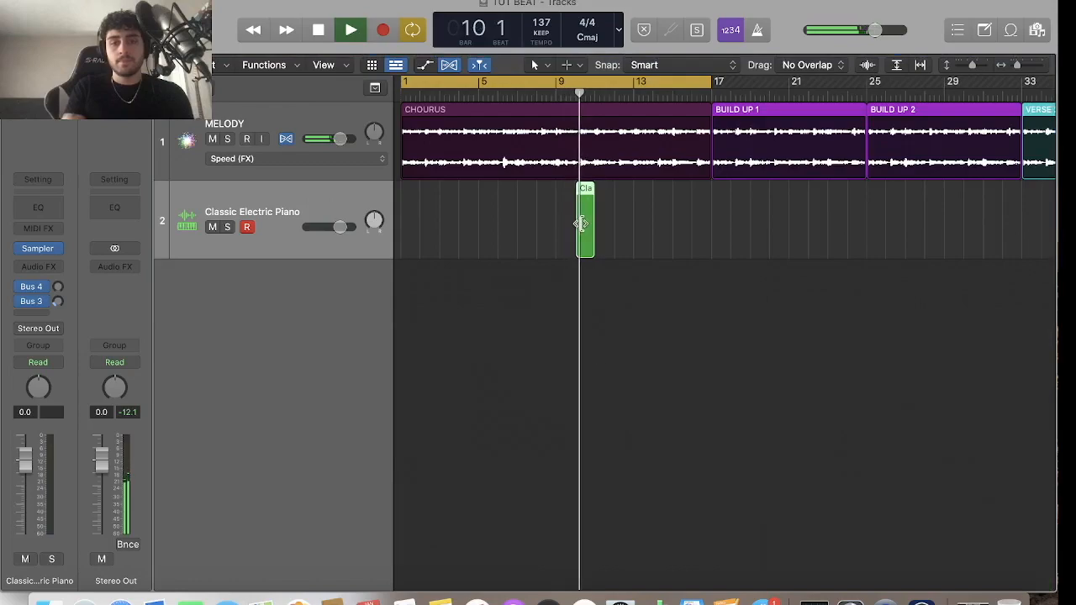
double_click(580, 223)
click(464, 394)
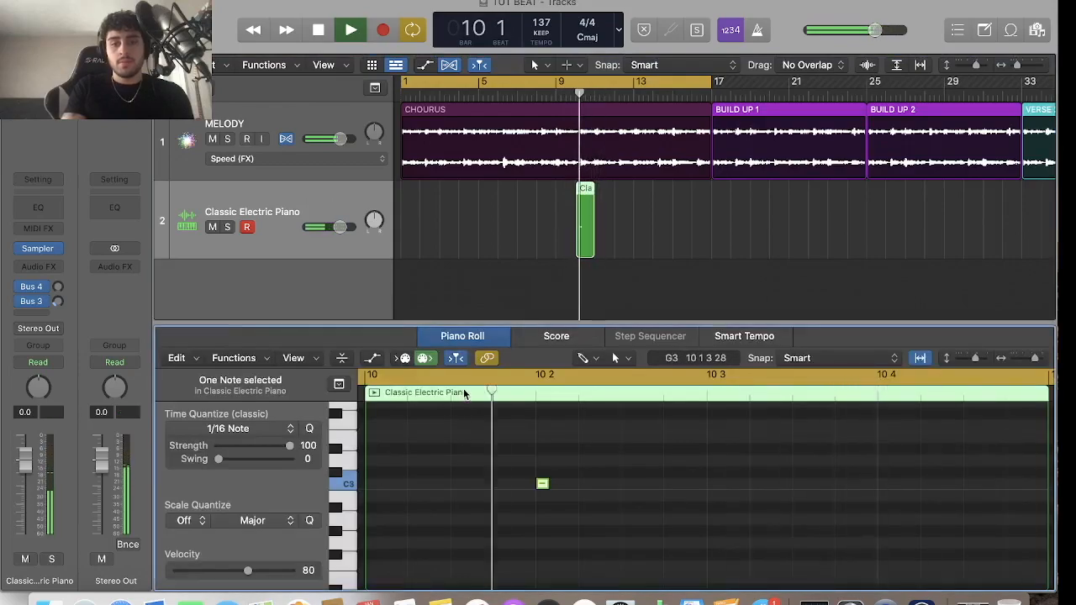
click(464, 395)
key(space)
Delete the test snare region at bar 10 and dismiss the Sampler window
click(589, 214)
key(Delete)
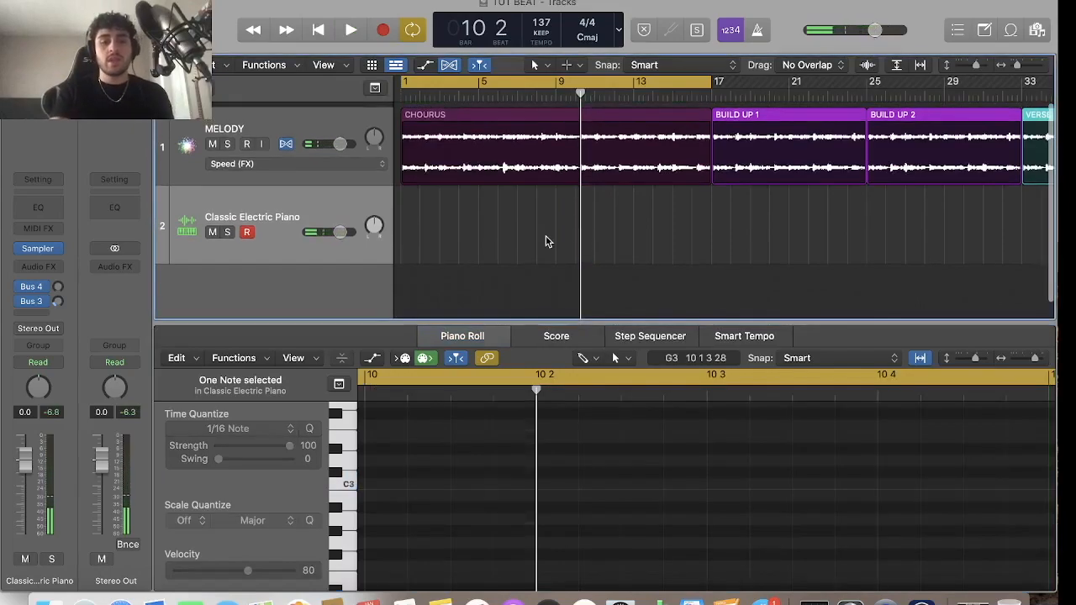
scroll(552, 434, left, 5)
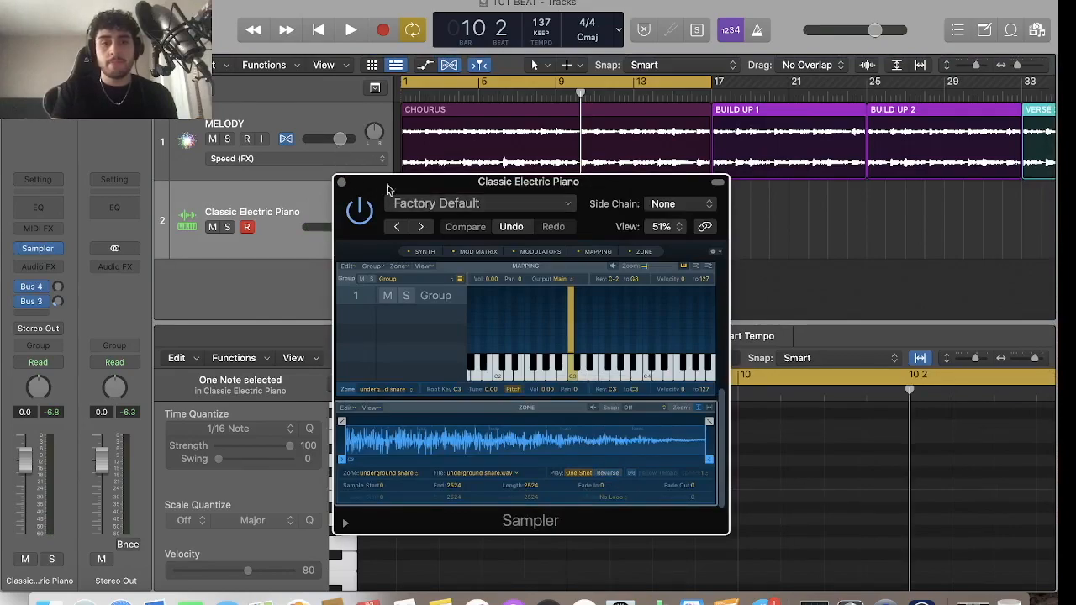
click(342, 182)
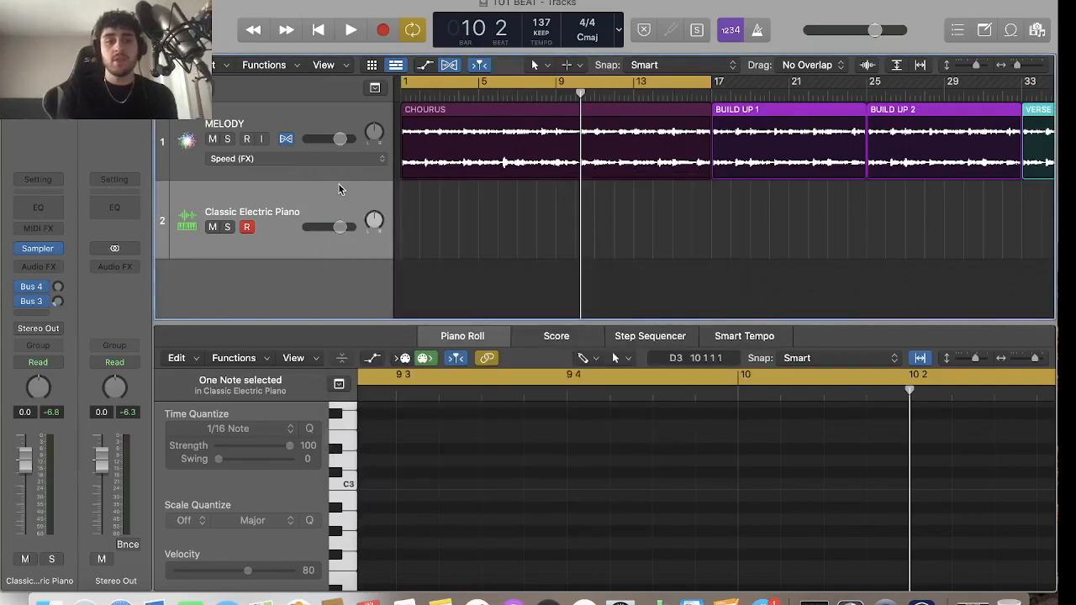
Show bar 1 in the Piano Roll and play the melody's opening up to beat 3
scroll(521, 441, left, 8)
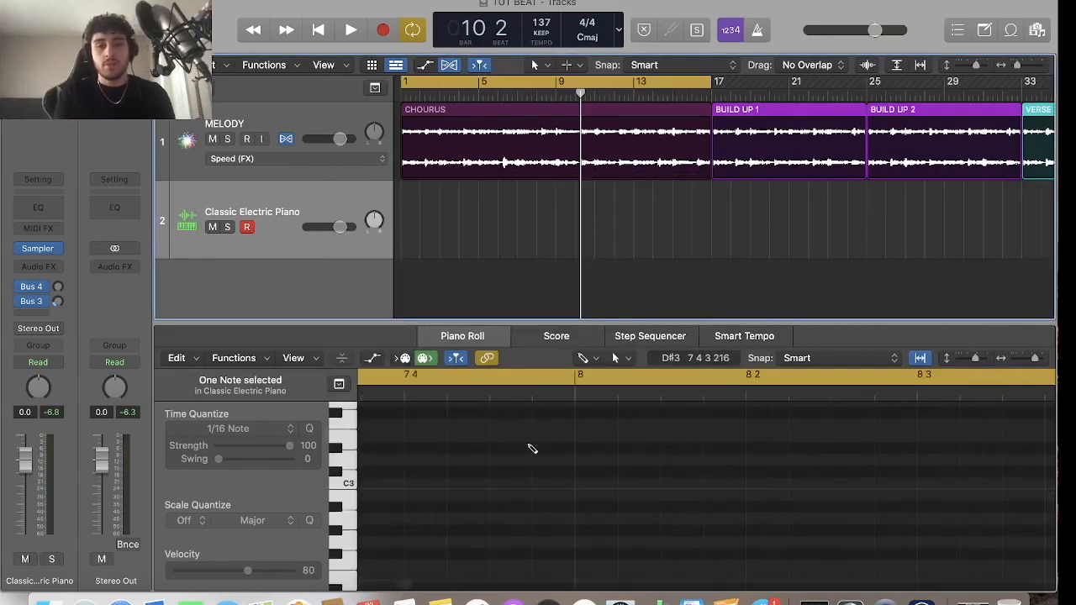
scroll(532, 449, left, 5)
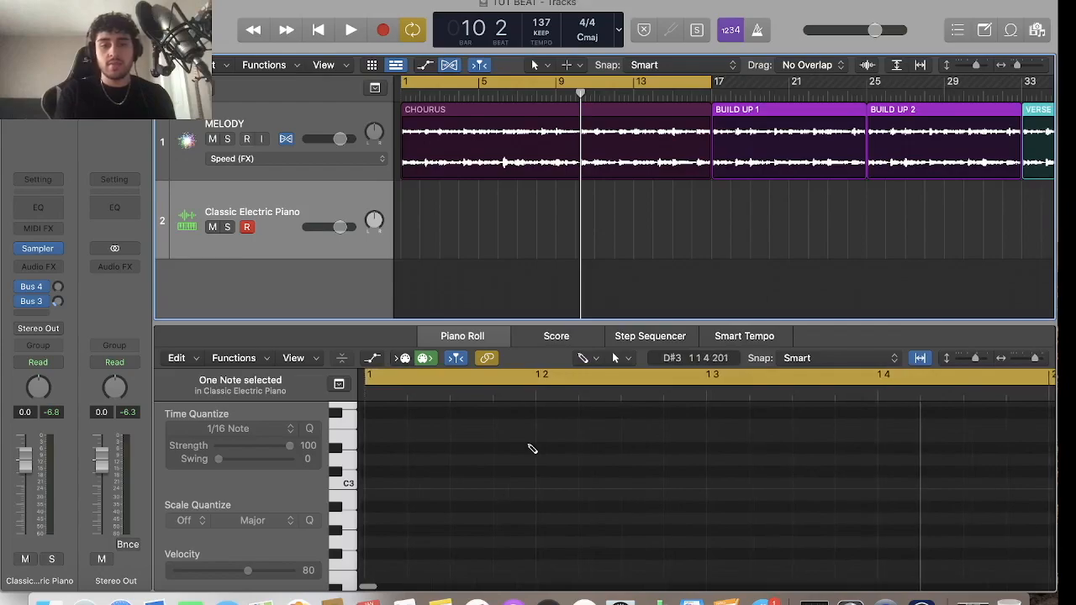
key(space)
key(space)
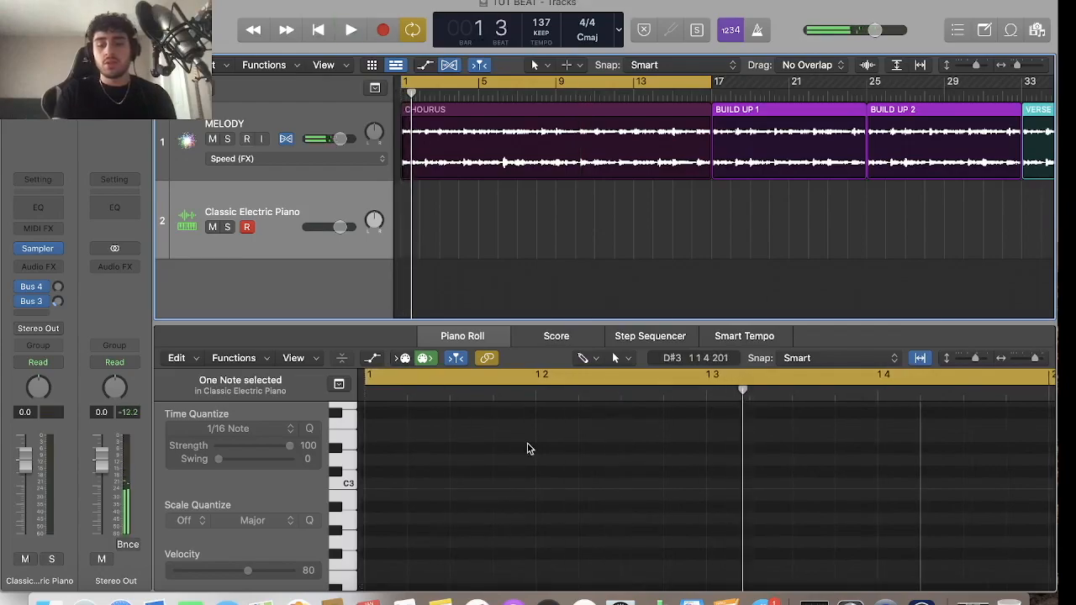
Try placing a snare note on D#3 in bar 1 of the Sampler track
click(531, 448)
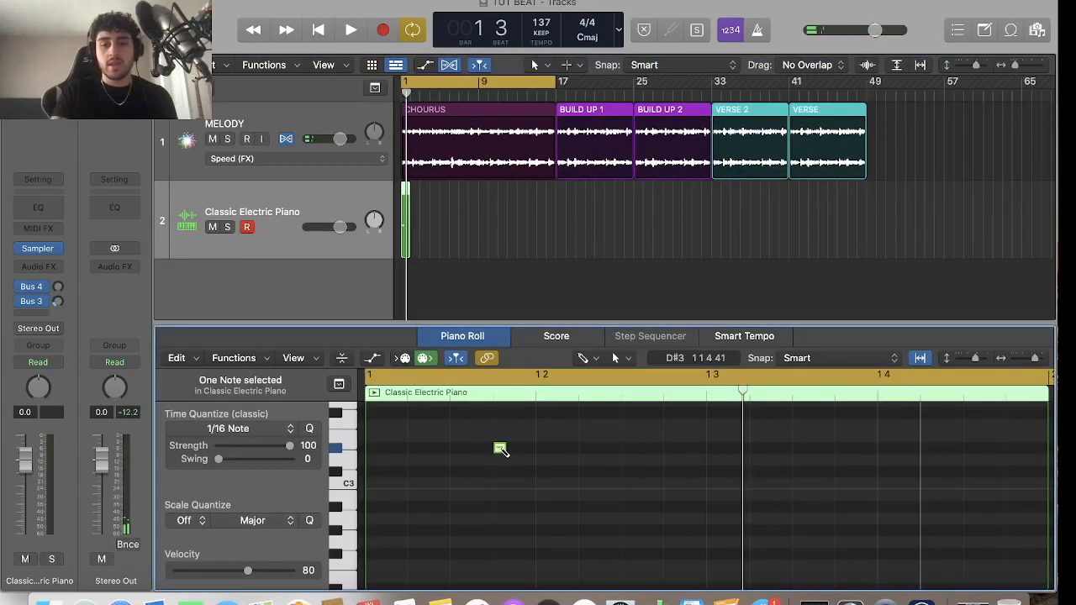
key(super+Left)
key(super+Left)
key(super+Left)
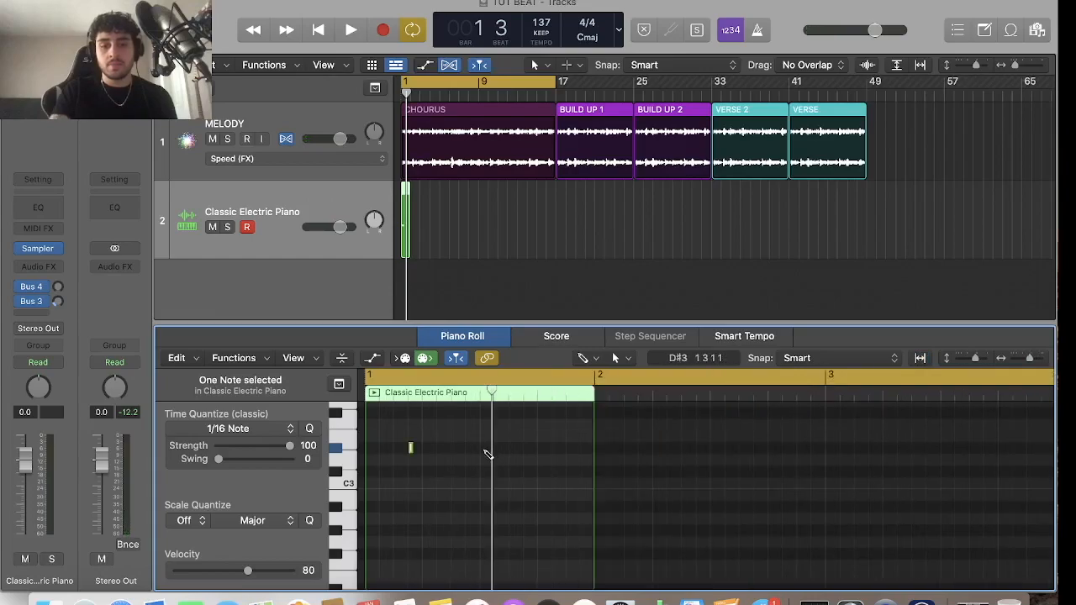
Draw C3 snare notes on beat 3 of bars 1 to 5 in the Piano Roll while the melody plays
key(super+Right)
key(super+Right)
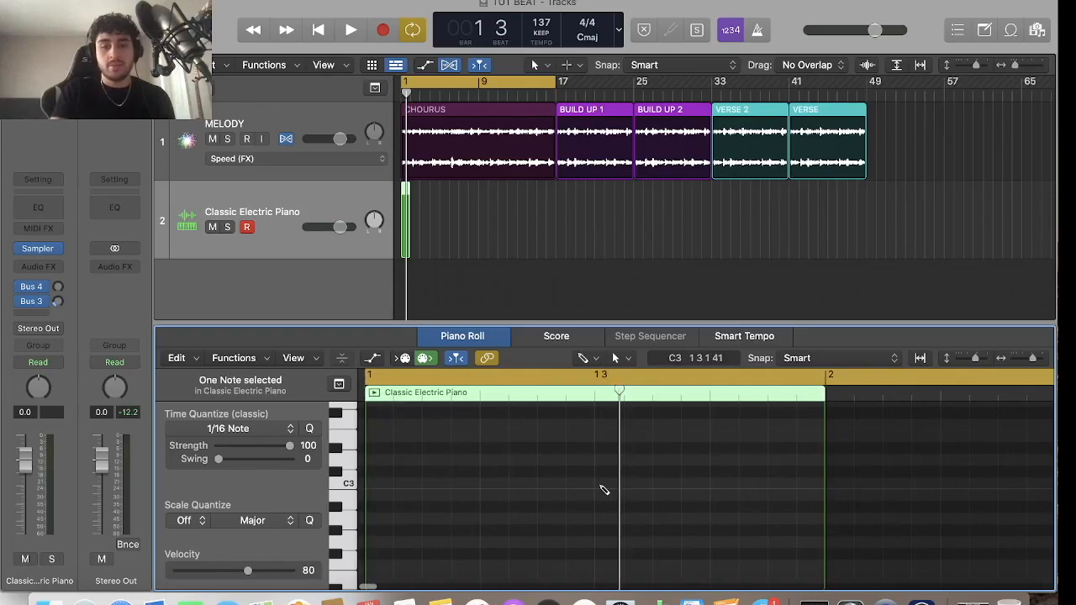
click(600, 484)
key(space)
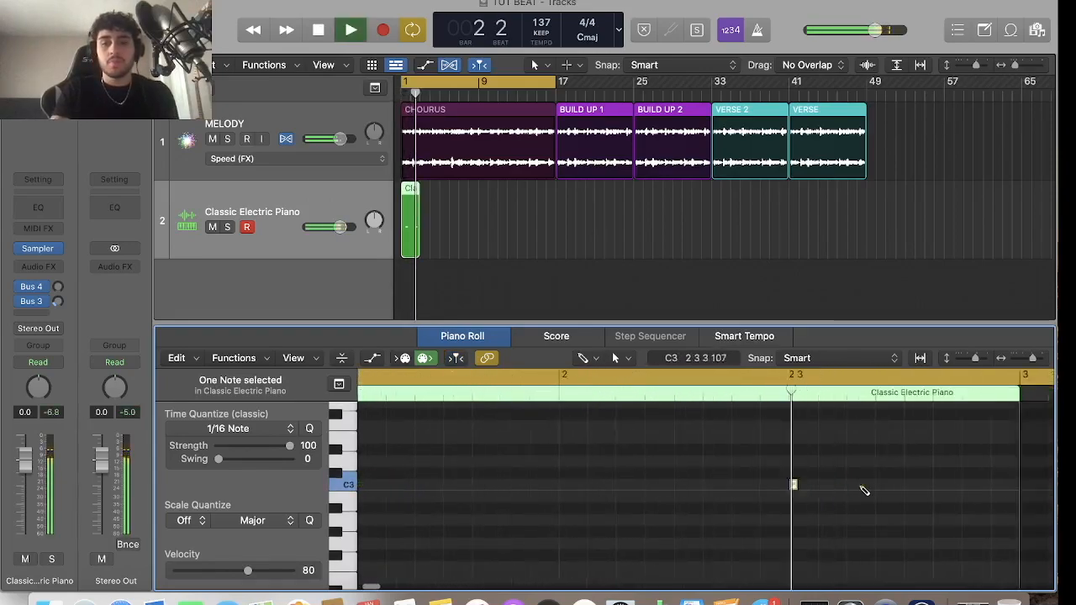
click(875, 485)
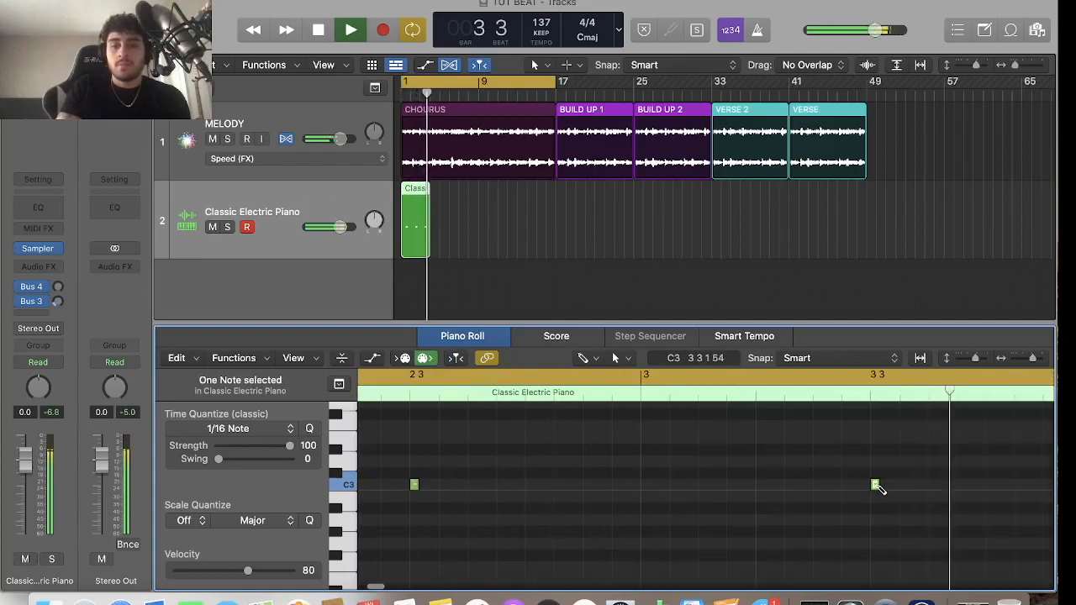
click(898, 485)
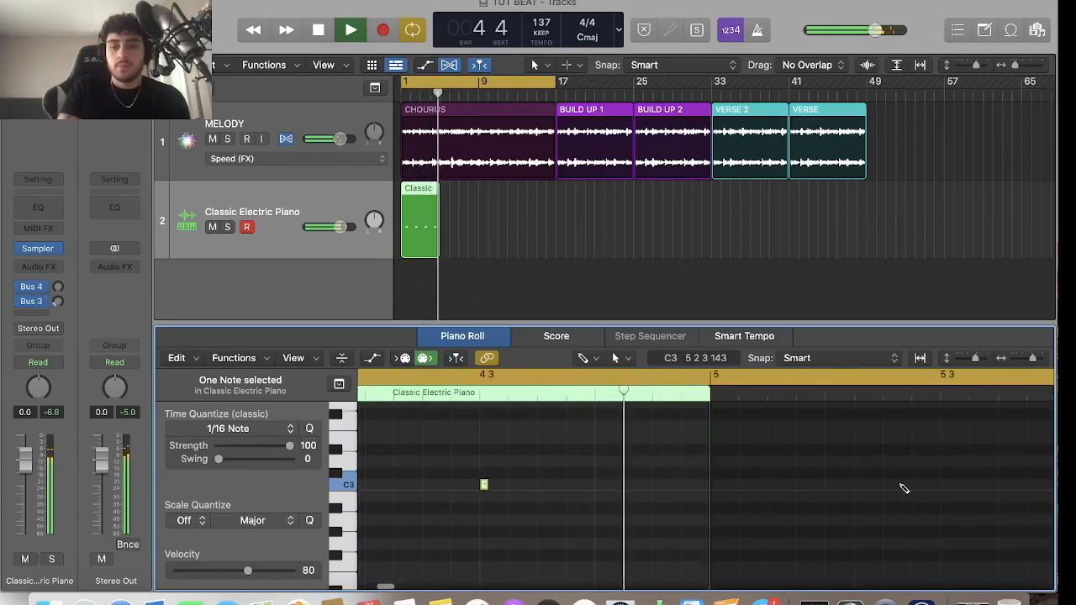
click(946, 487)
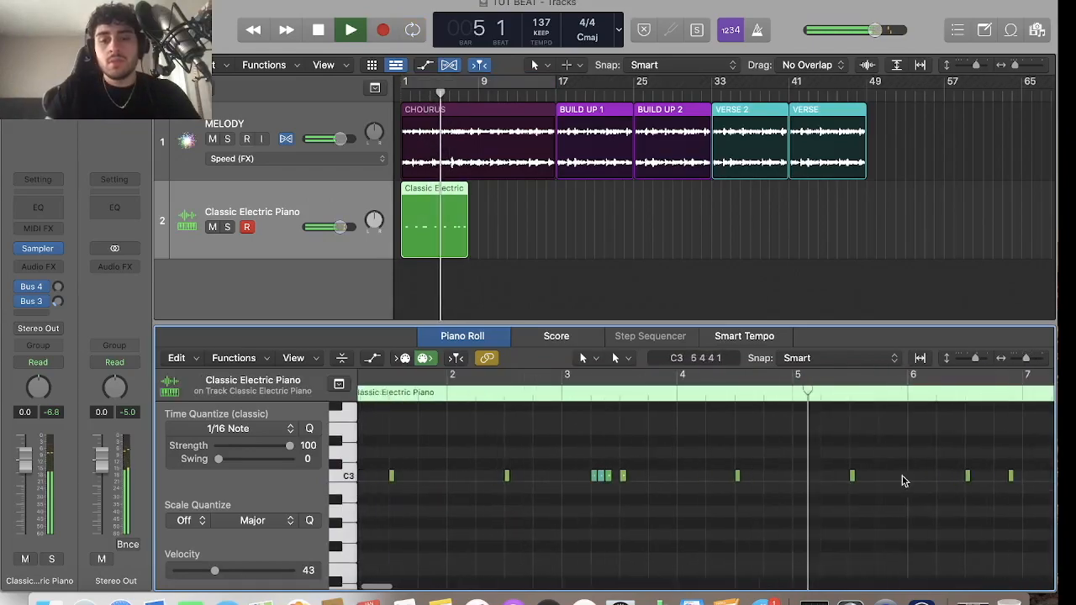
Listen to the snare pattern with the melody and turn cycle playback on for bars 1 to 16
scroll(903, 481, down, 5)
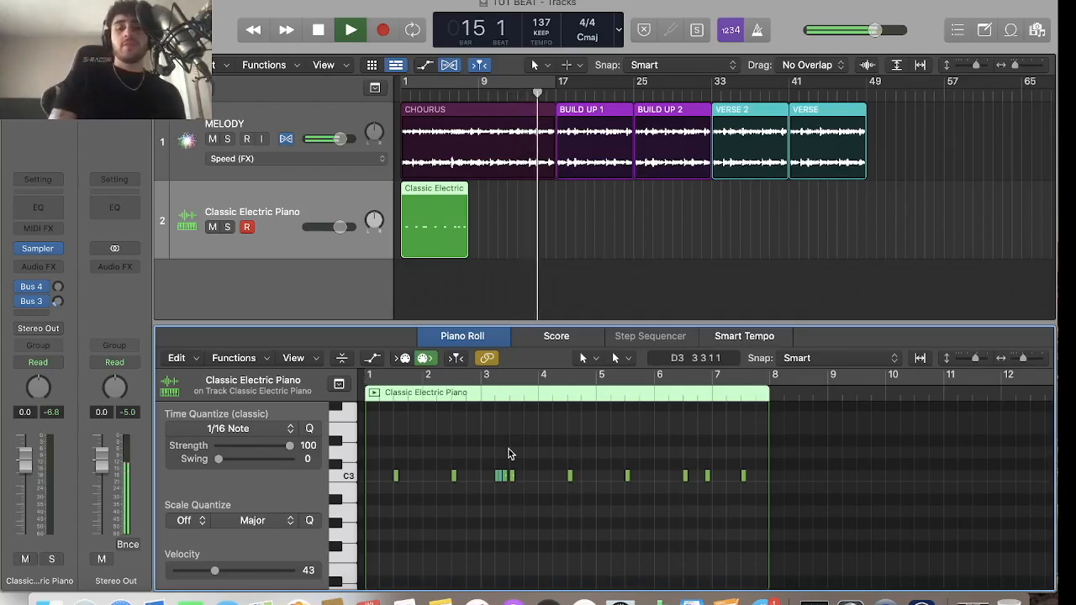
click(473, 77)
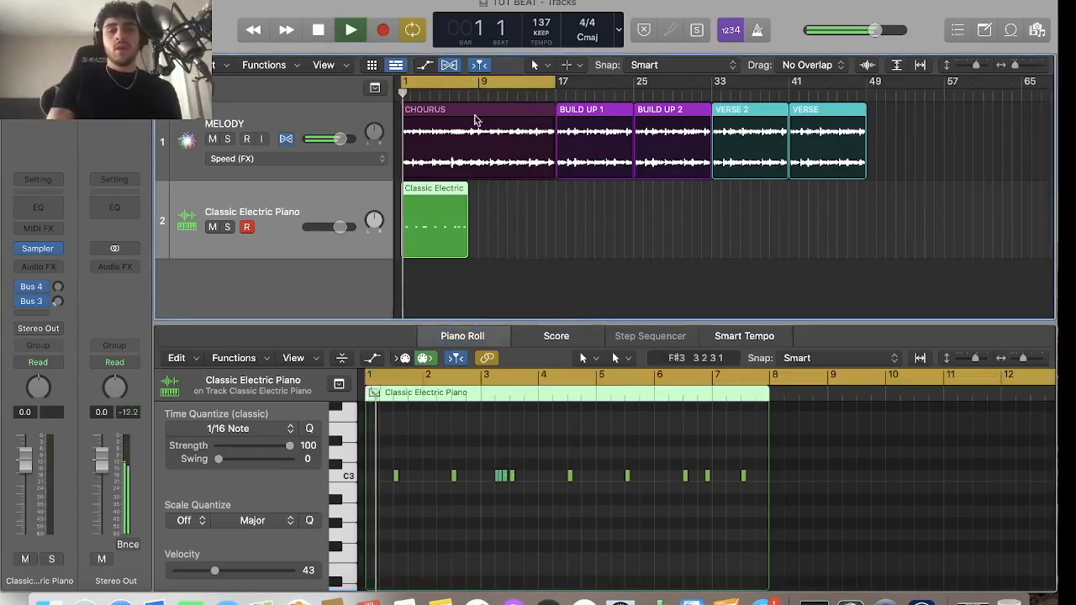
Try to move the snare region from bar 1 to bar 9
drag(440, 229, 517, 225)
key(Delete)
key(super+z)
key(super+z)
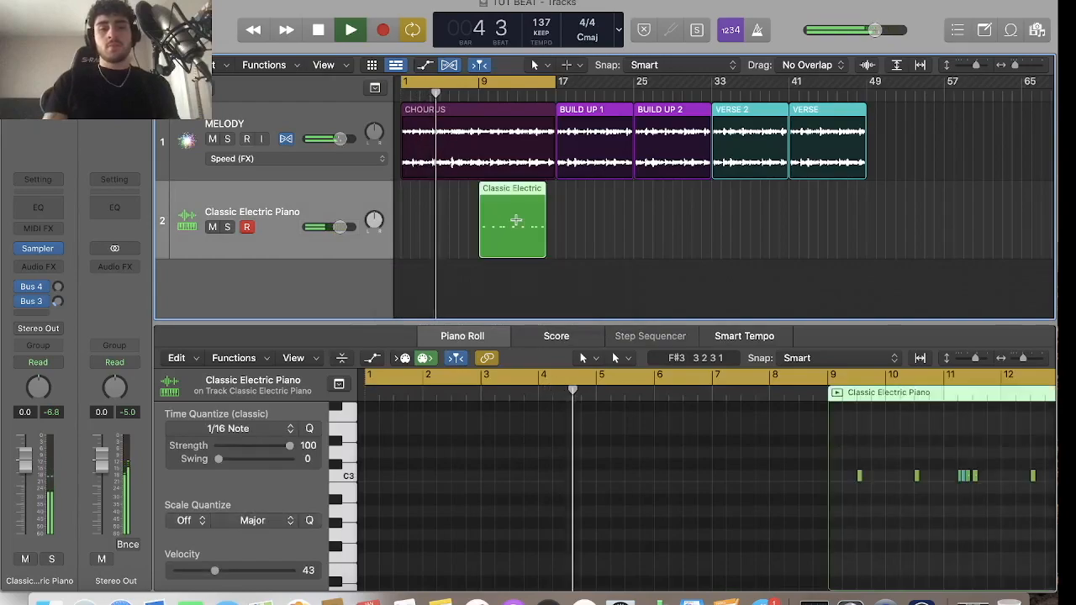
Try placing a copy of the eight-bar snare region at bar 9 by hand and delete the copy
scroll(462, 243, up, 5)
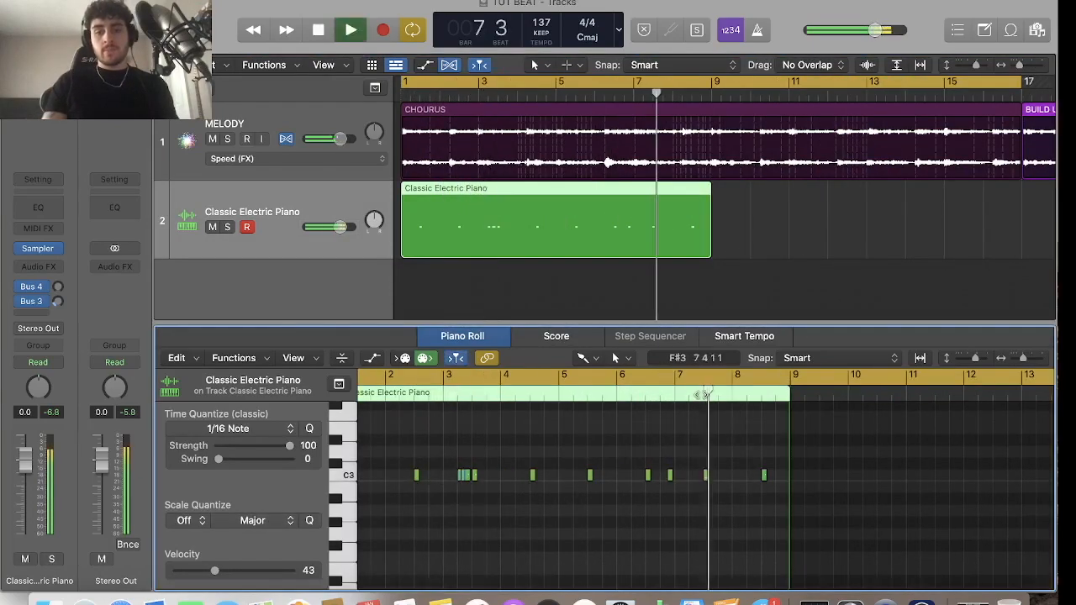
click(543, 202)
alt+click(543, 204)
drag(543, 204, 847, 205)
key(Delete)
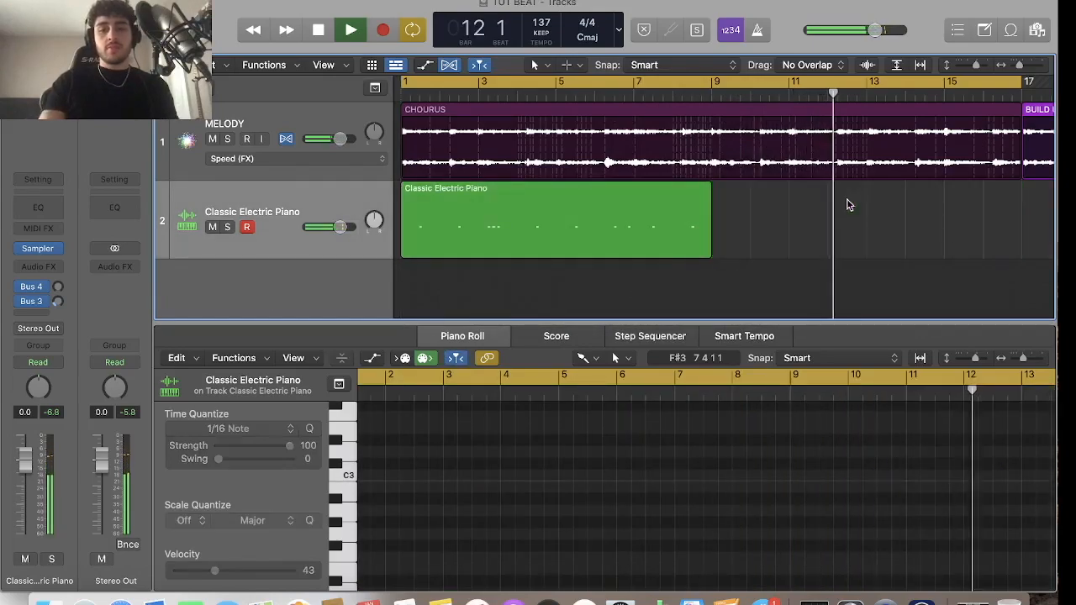
Repeat the eight-bar snare region once so it fills bars 9 to 16, and hide the Piano Roll
click(535, 224)
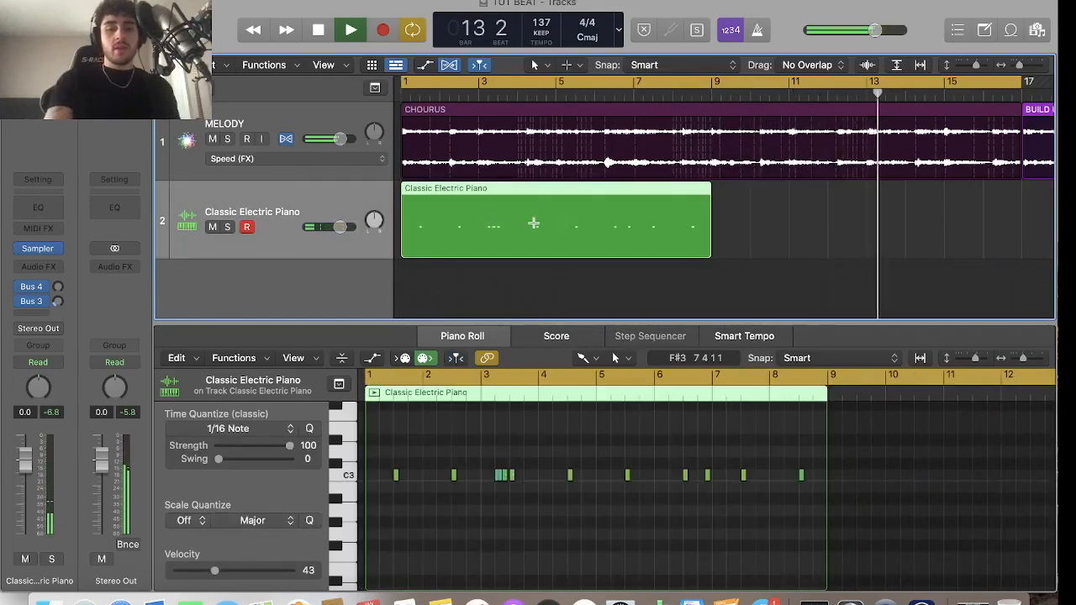
key(super+r)
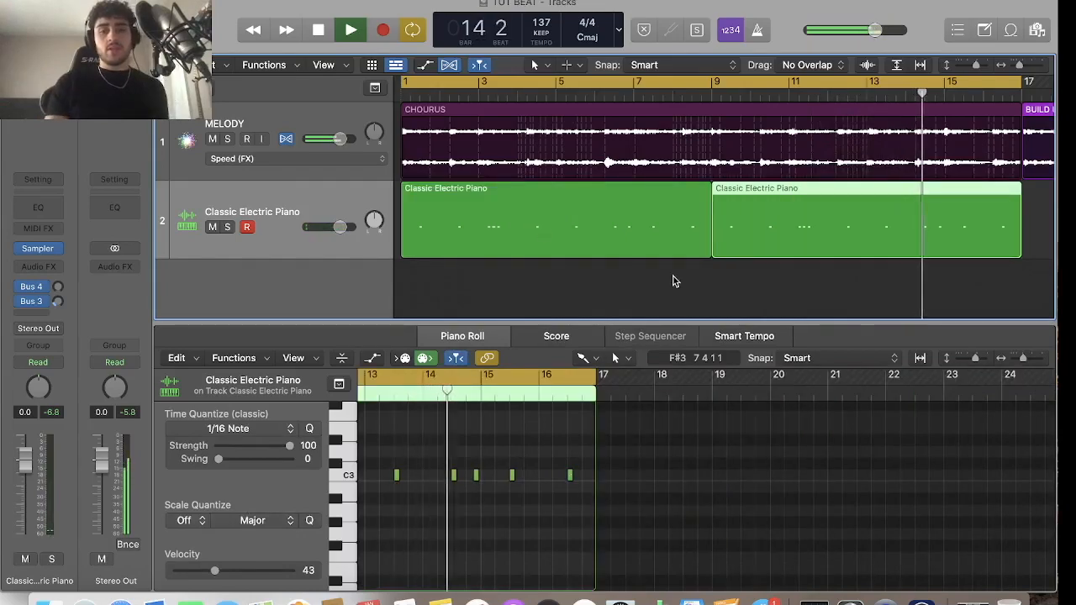
key(b)
key(b)
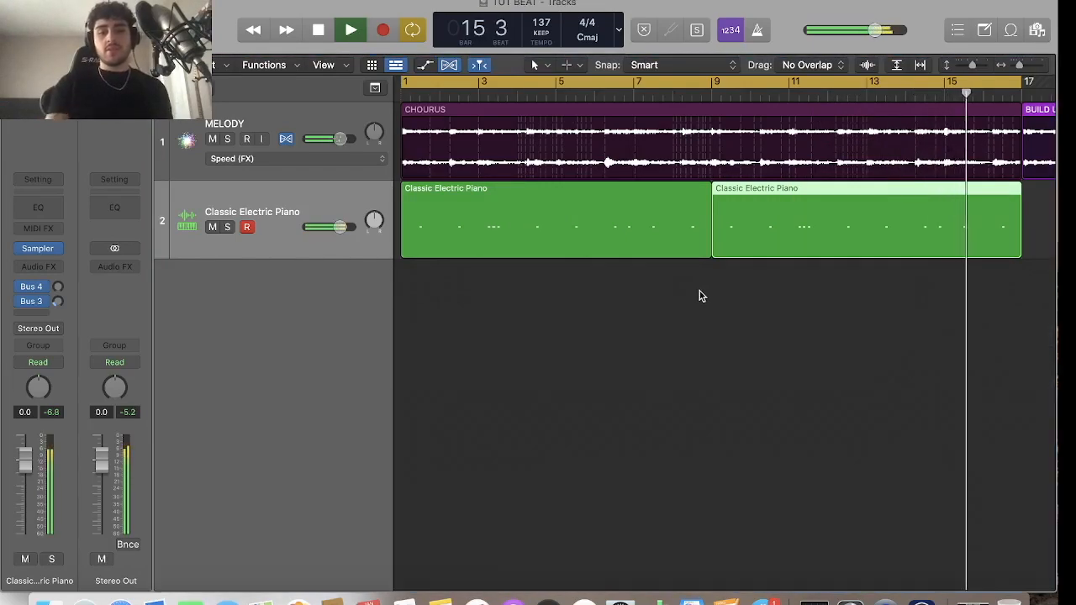
key(super+Left)
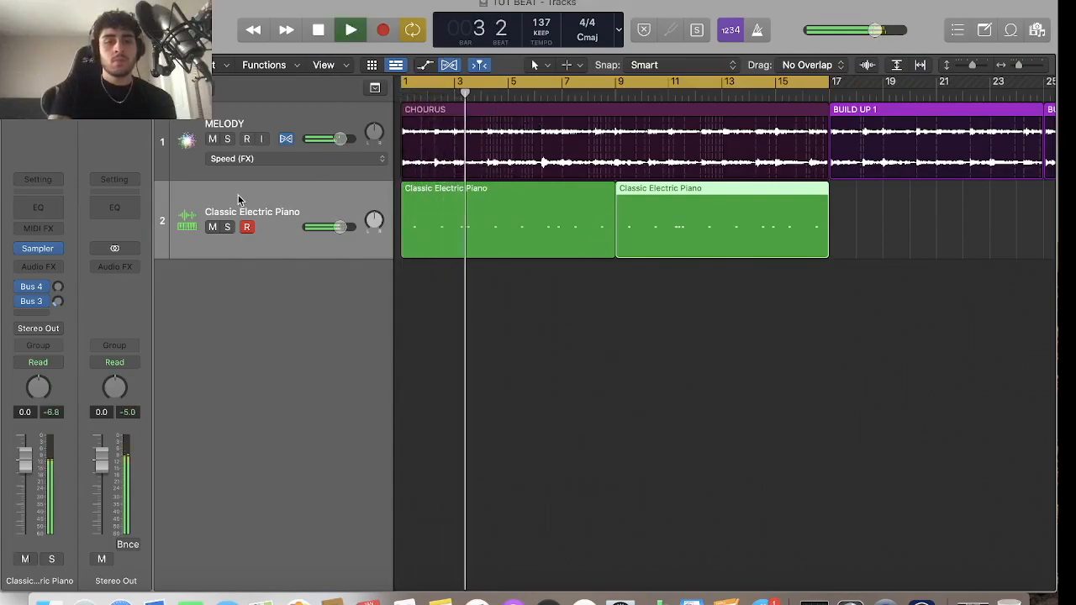
Try adding a duplicate of the Sampler track with the same settings and stop playback
click(310, 197)
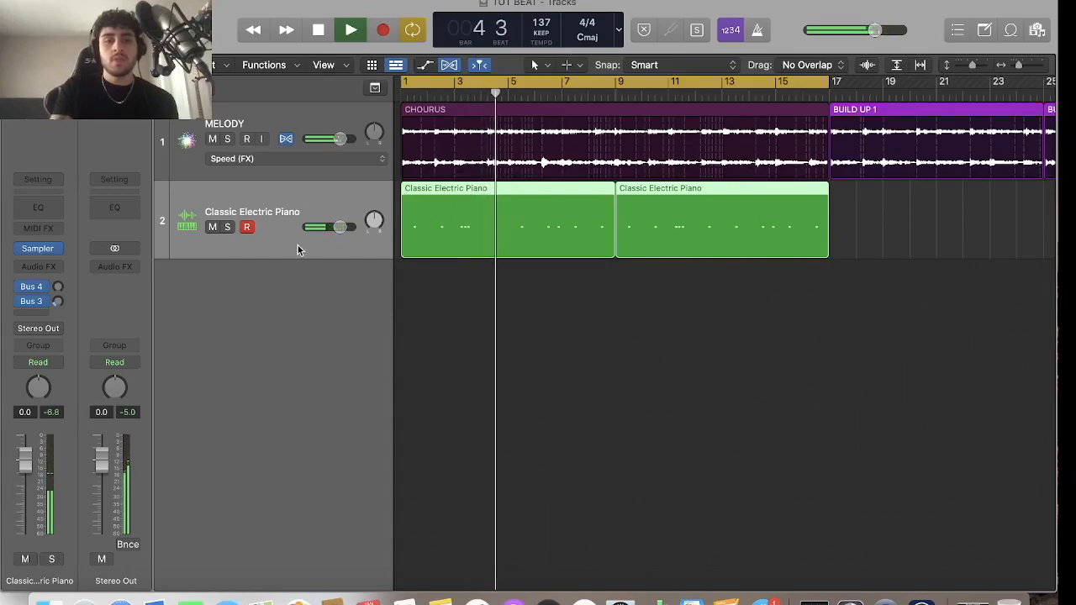
key(super+d)
key(space)
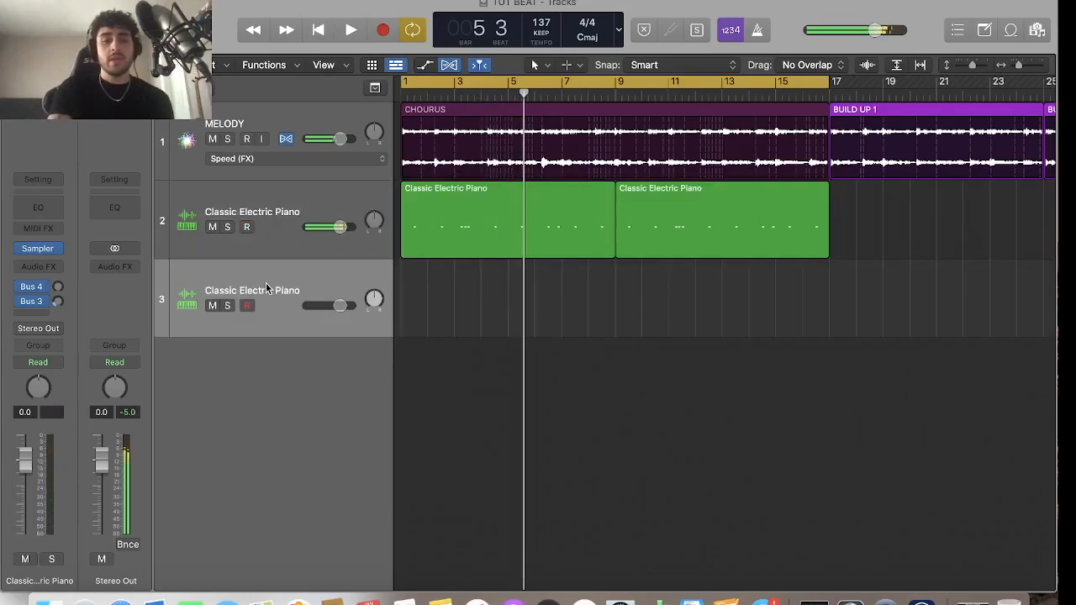
key(super+z)
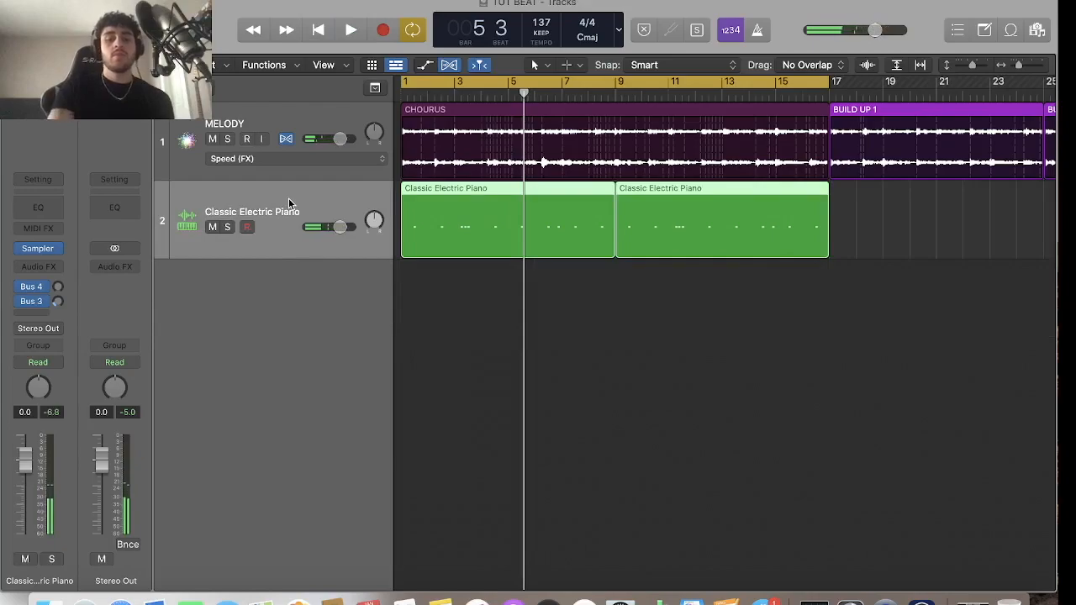
Duplicate the snare Sampler track with its settings, show the copy's mapping and zone in Sampler, and audition C3
key(super+d)
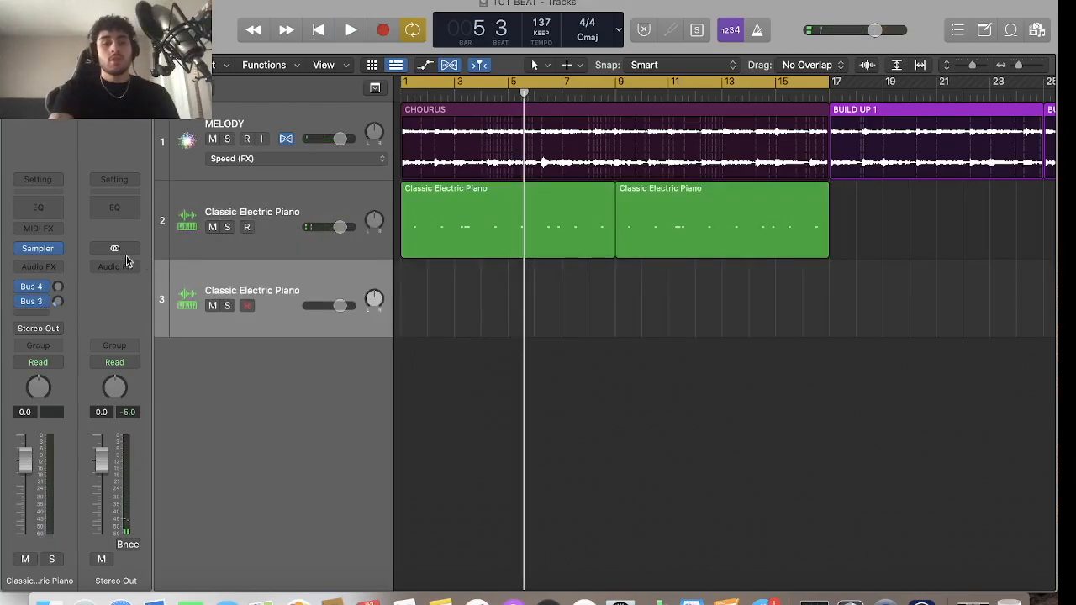
click(39, 249)
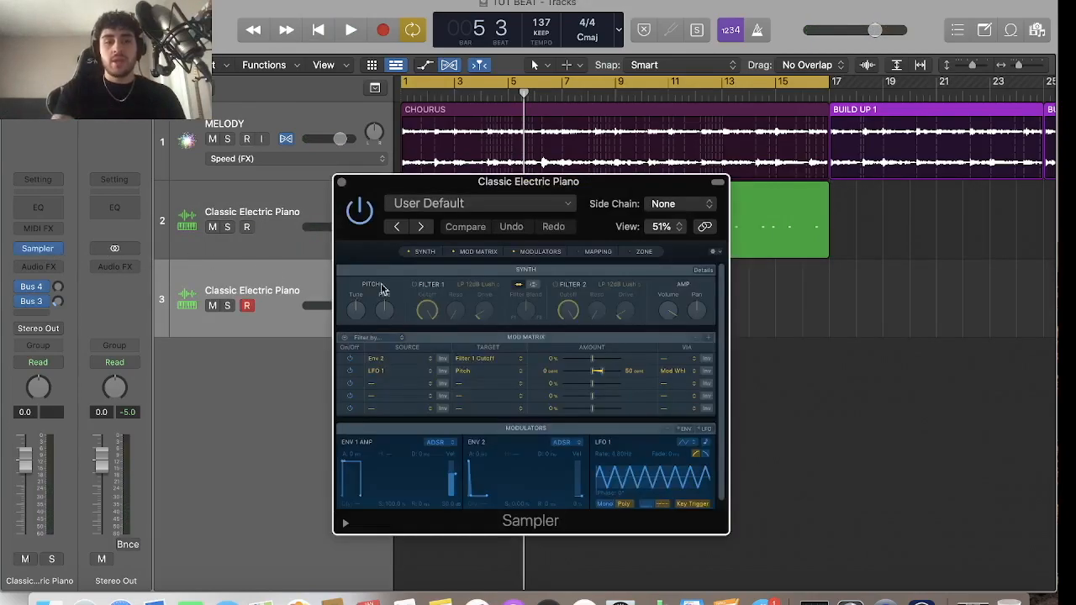
click(582, 251)
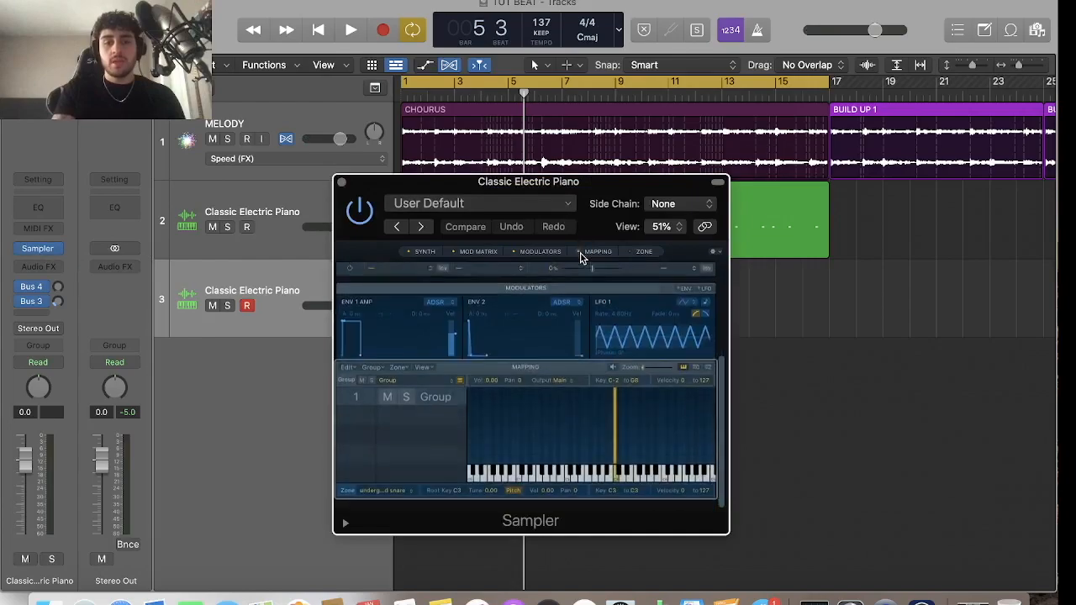
click(631, 255)
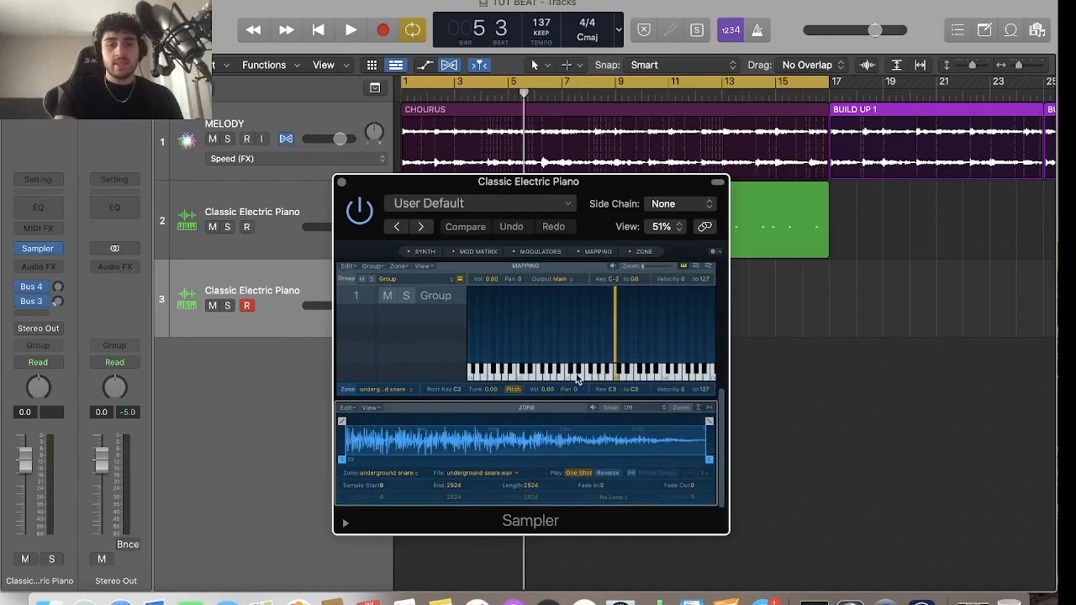
click(617, 378)
click(615, 375)
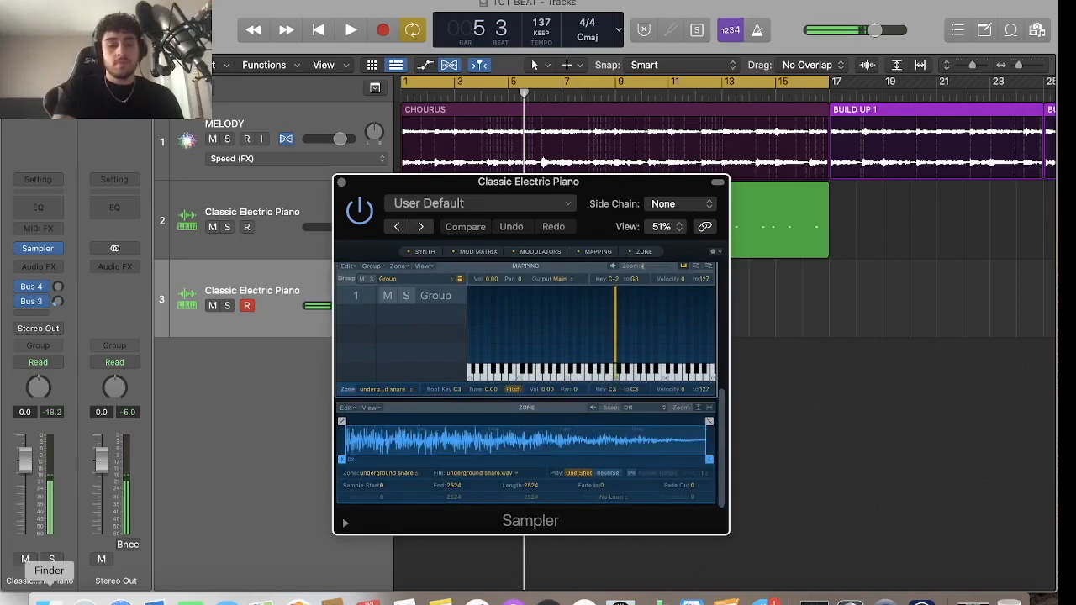
Browse the drum kits' Snares folders in Finder and audition the samples for a second snare
click(48, 600)
scroll(116, 444, left, 5)
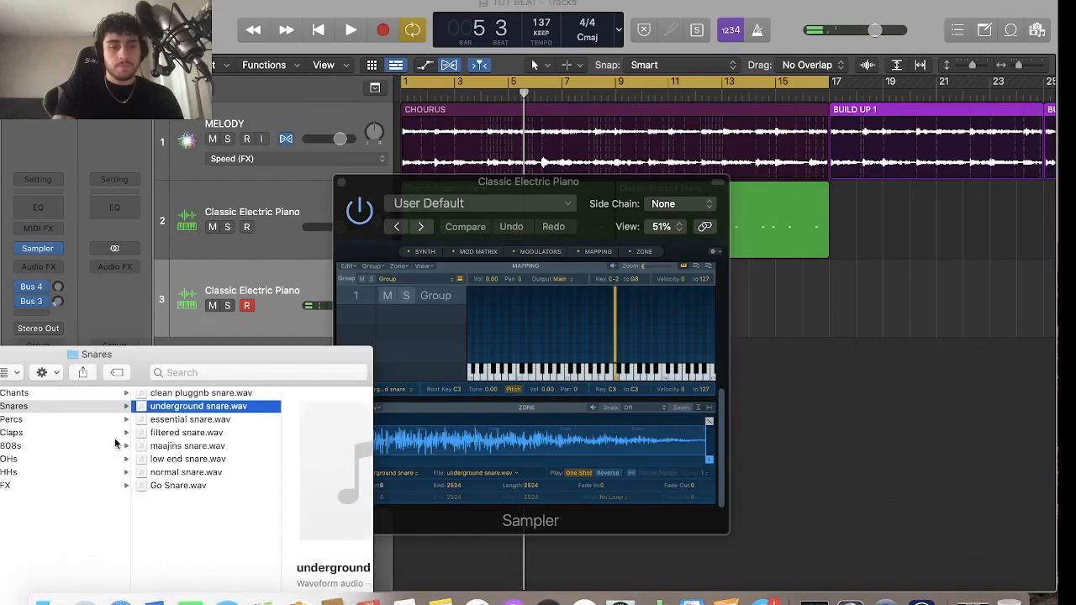
click(126, 420)
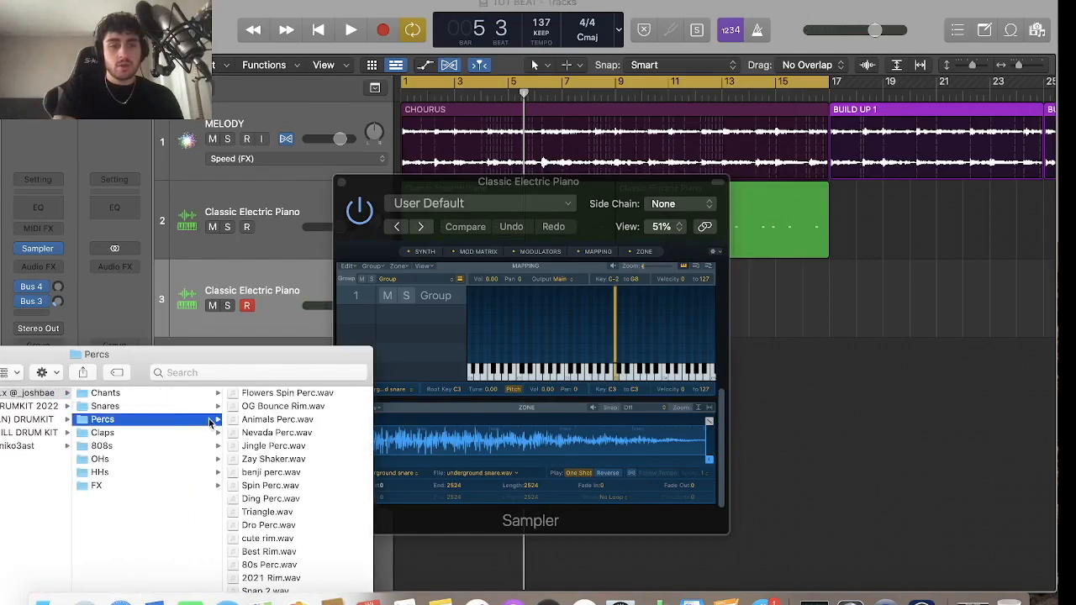
click(142, 407)
click(260, 433)
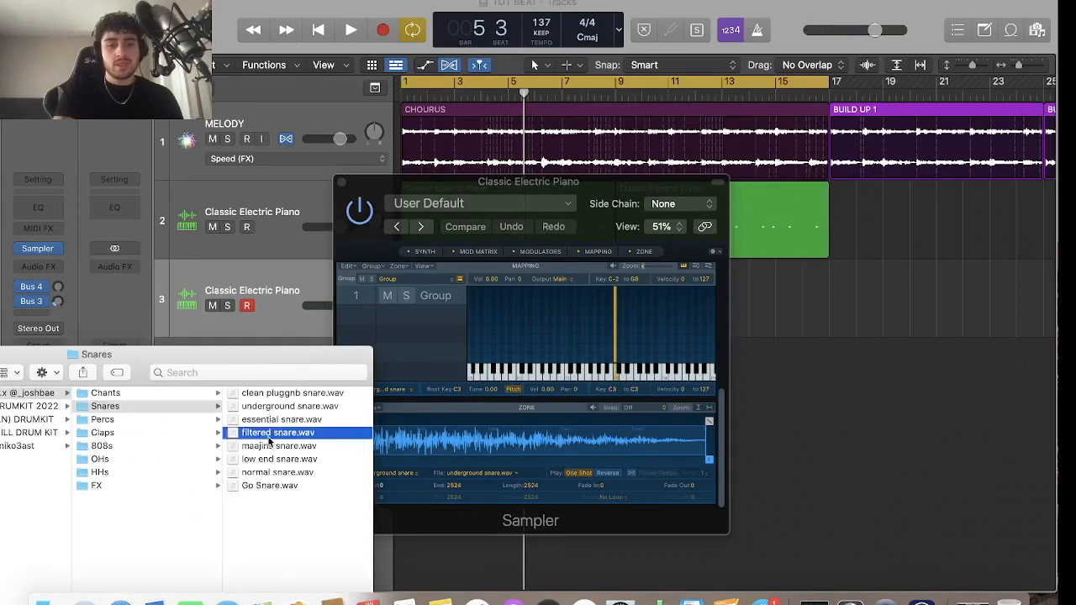
click(140, 448)
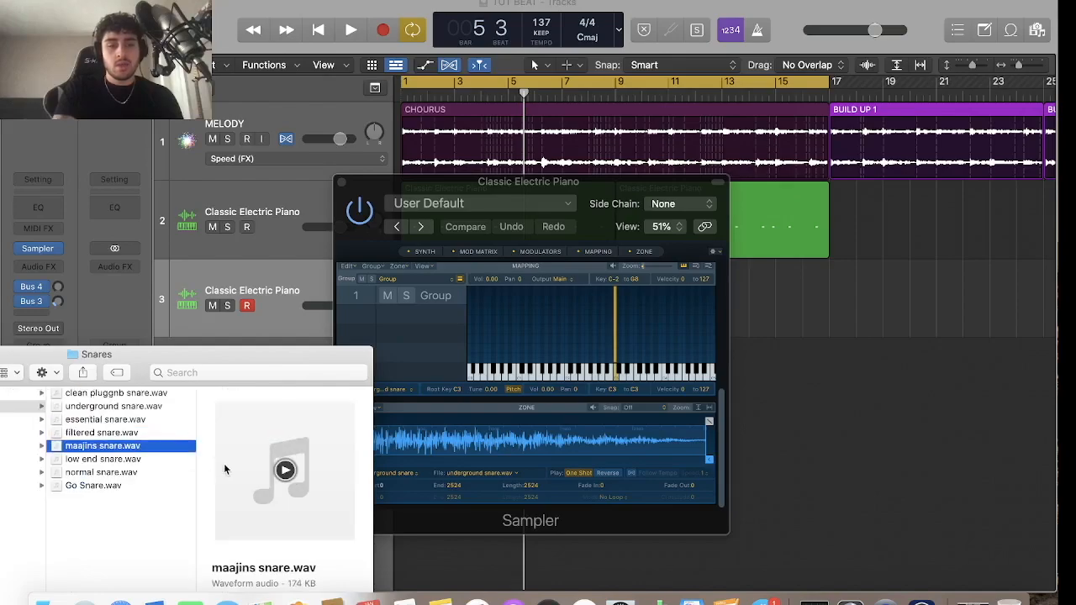
click(143, 475)
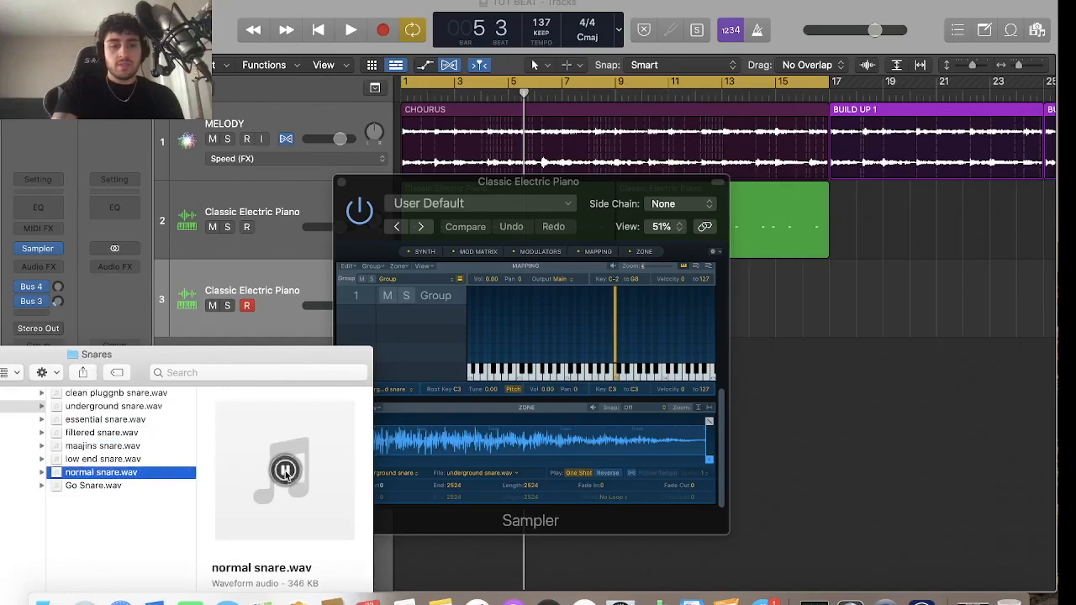
click(147, 486)
key(Up)
key(Up)
key(Up)
key(Up)
key(Up)
key(Up)
key(Up)
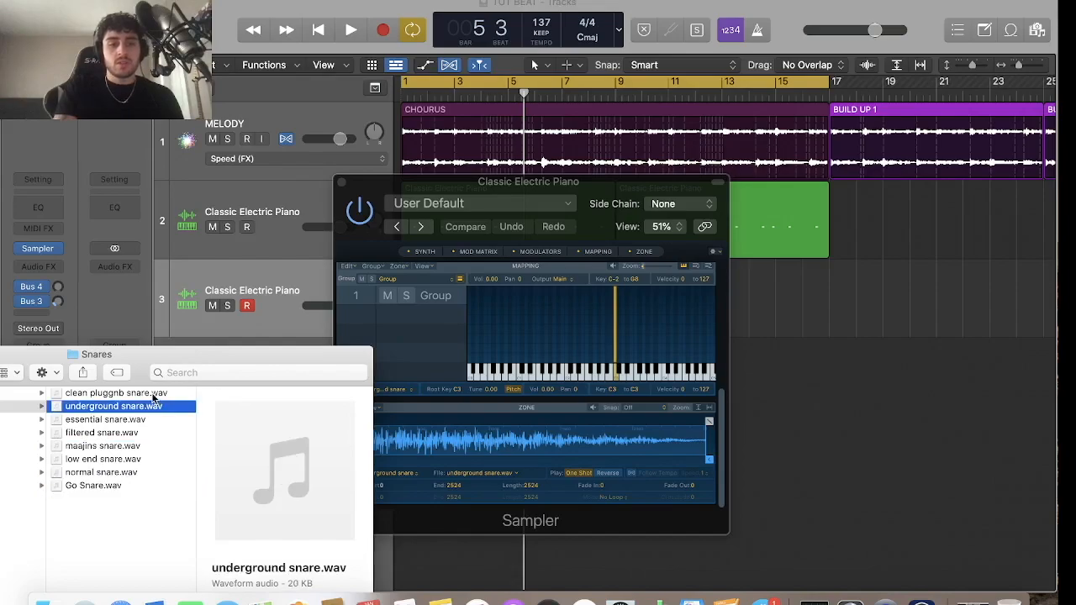
click(167, 433)
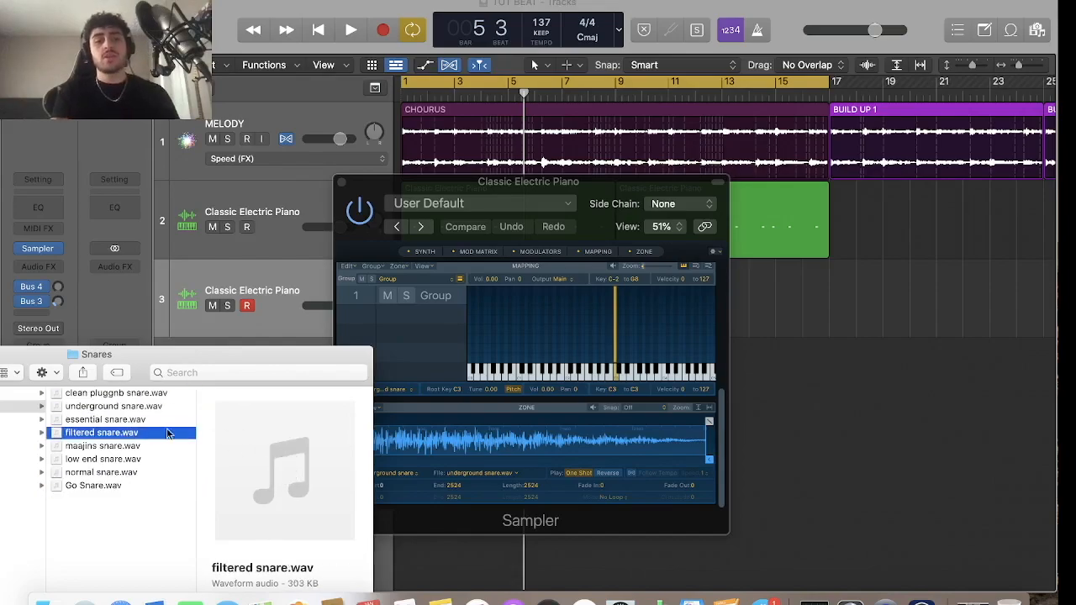
click(132, 446)
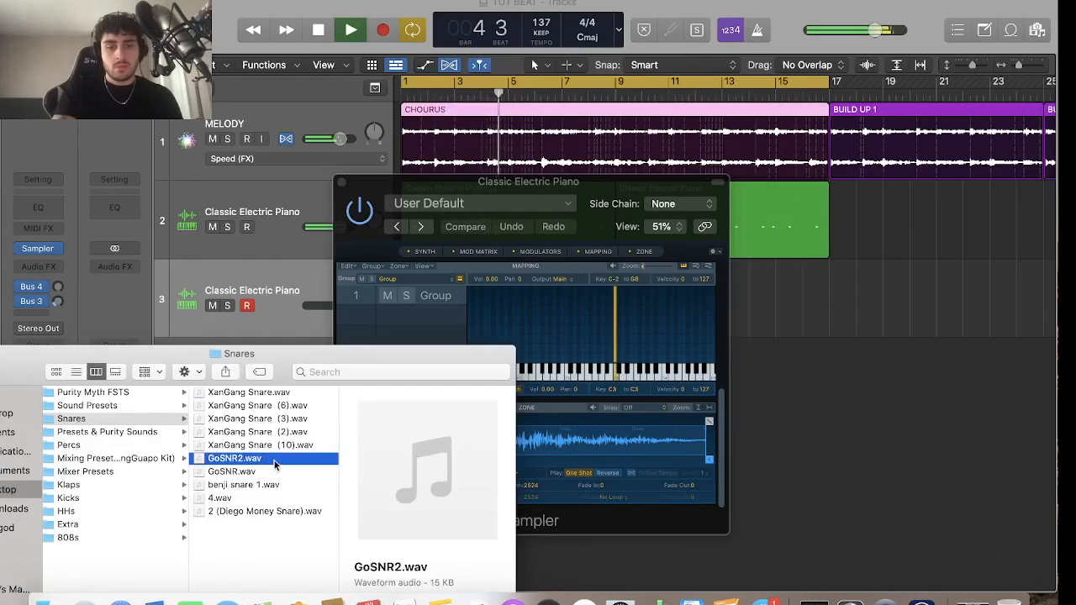
Load GoSNR2.wav onto C3 in the new track's Sampler in place of the underground snare, and minimise the Finder window
drag(479, 454, 614, 374)
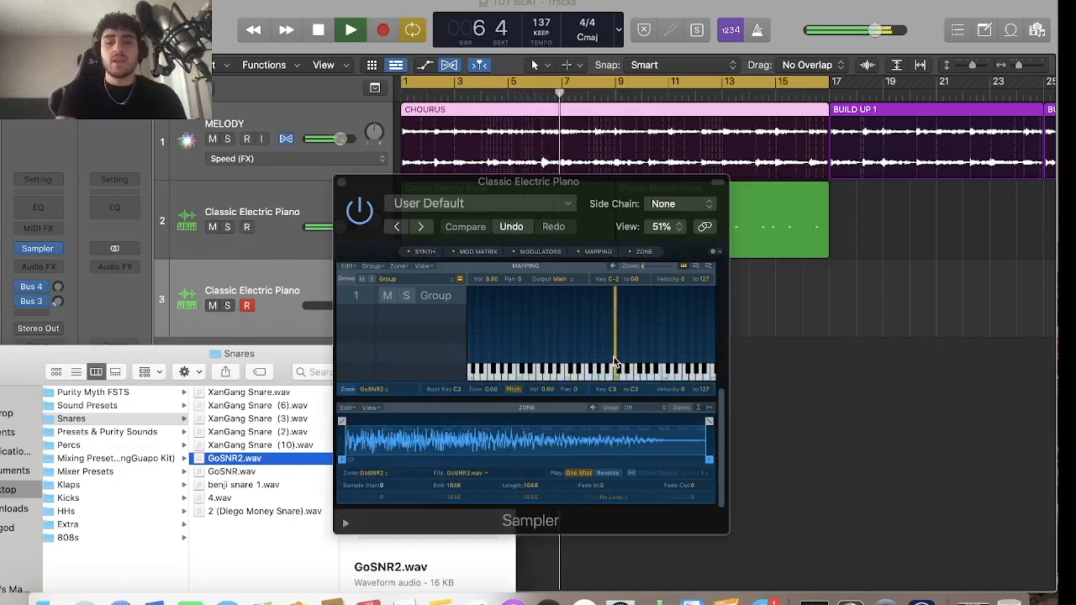
drag(220, 355, 371, 355)
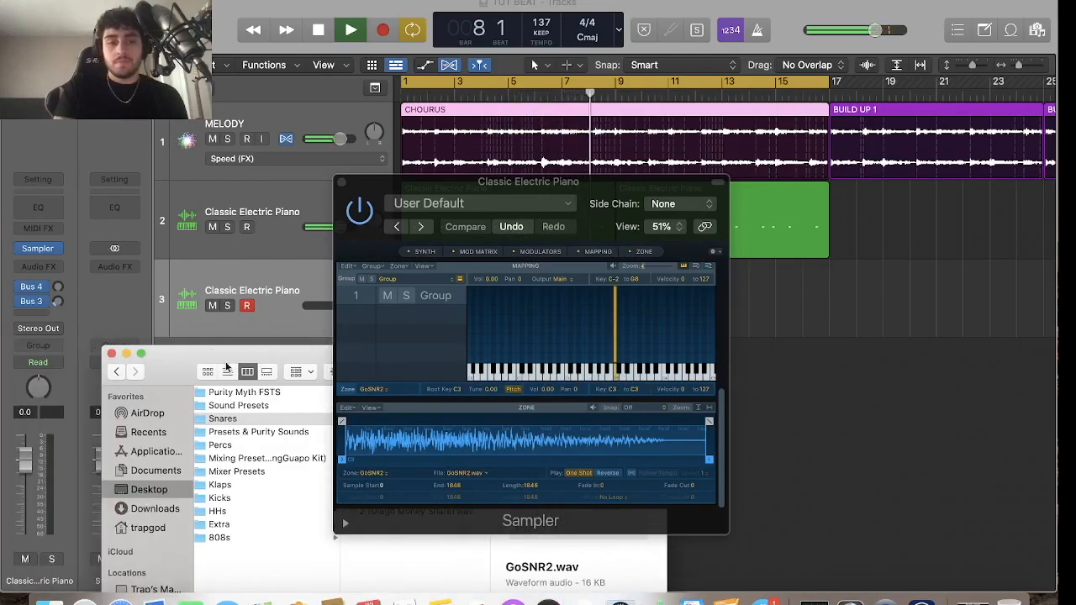
click(126, 354)
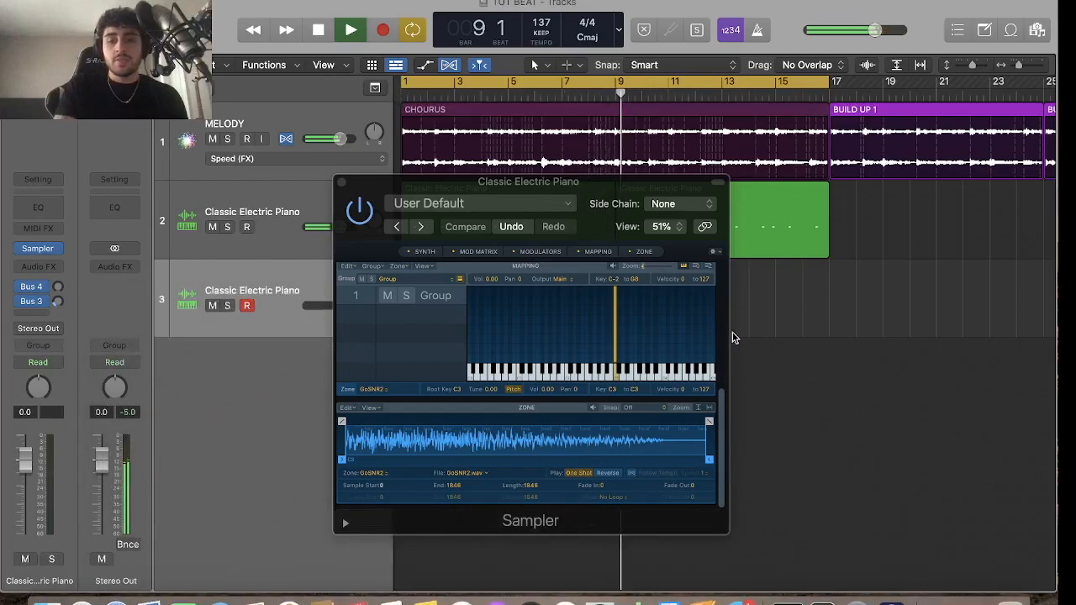
Stop playback, extend the GoSNR2 zone's key range to C0 through A#6, audition the keys and close Sampler
key(super+Right)
key(super+Right)
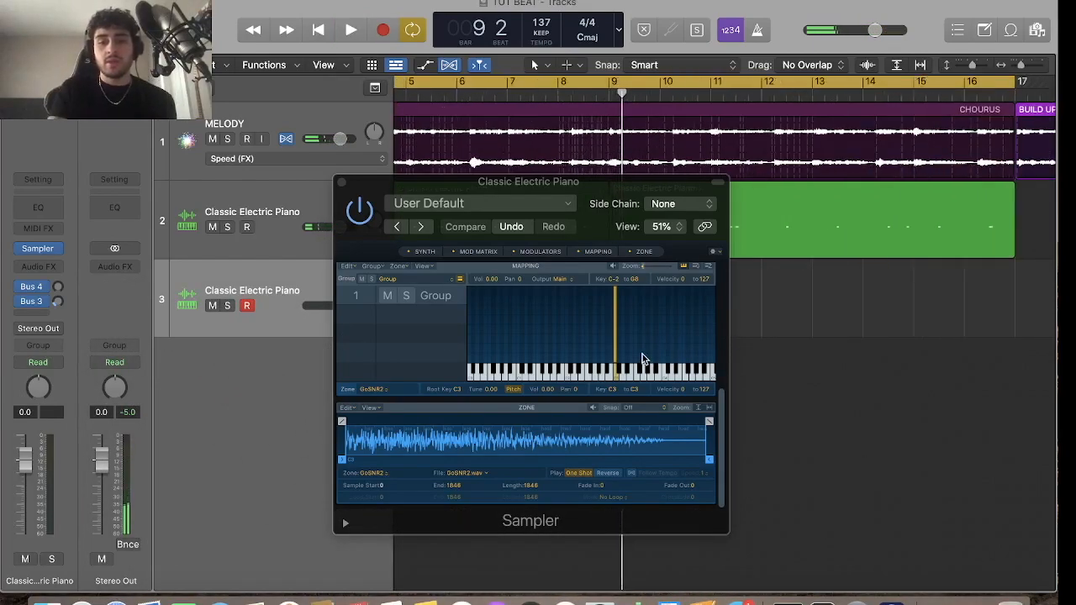
click(644, 359)
key(super+Right)
key(super+Right)
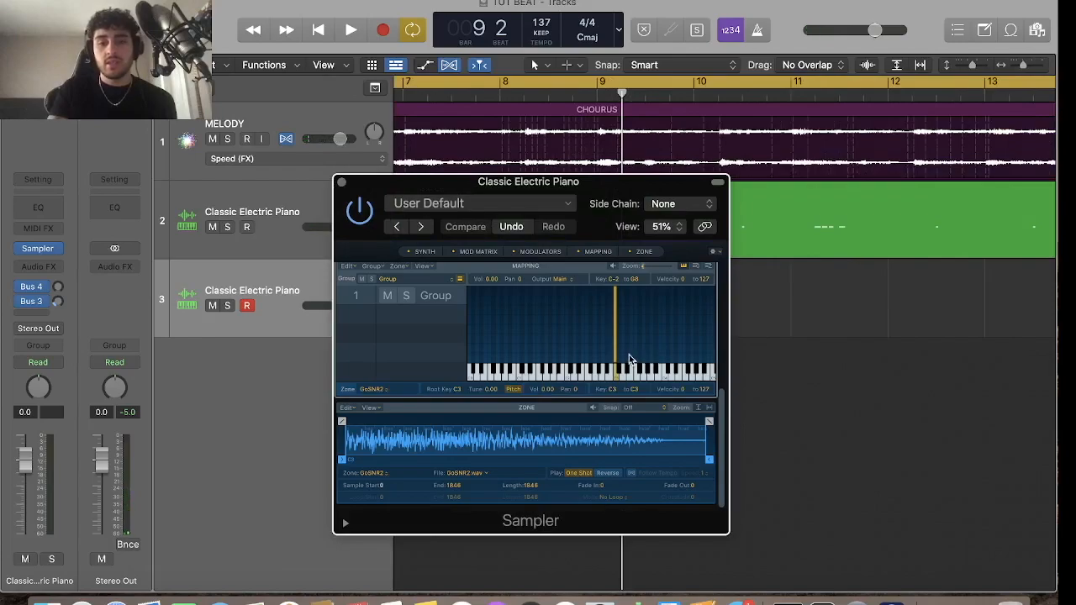
drag(608, 347, 466, 336)
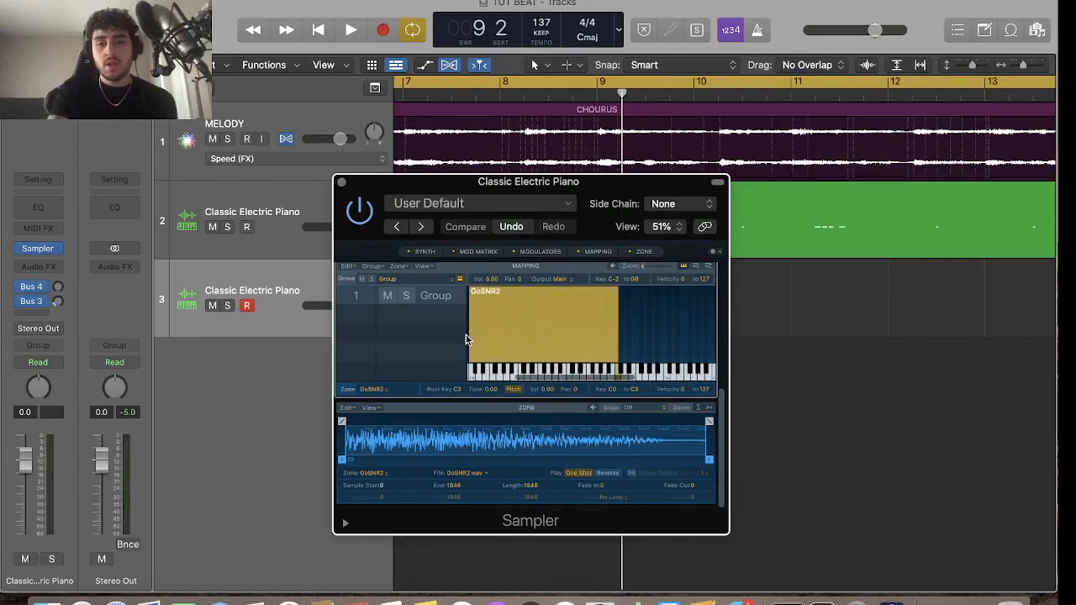
mouse_move(644, 340)
mouse_down()
mouse_move(734, 350)
mouse_move(634, 354)
mouse_up()
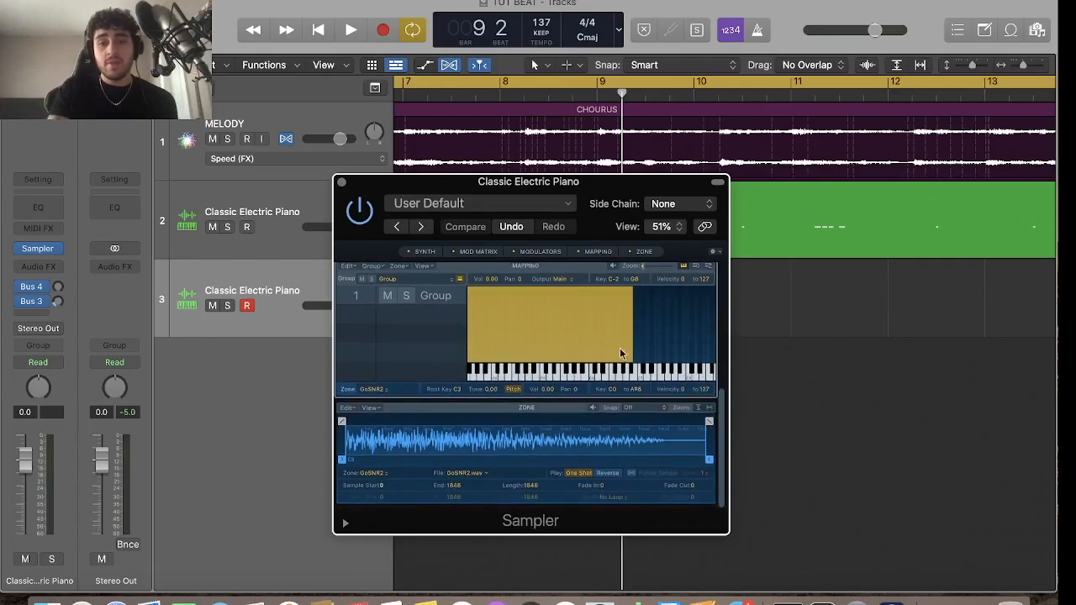
scroll(523, 368, left, 5)
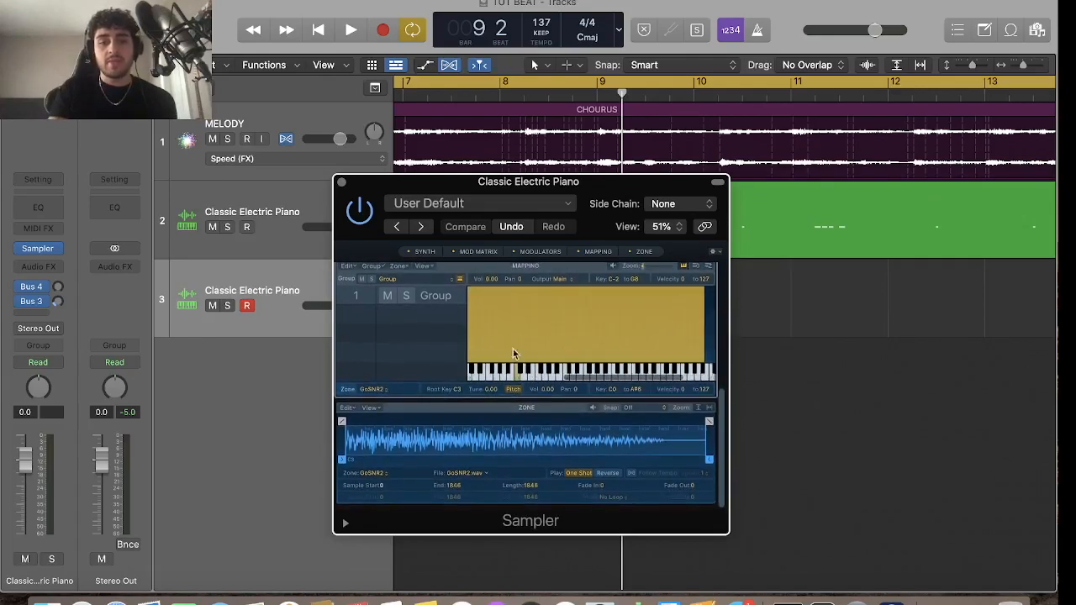
scroll(529, 331, left, 4)
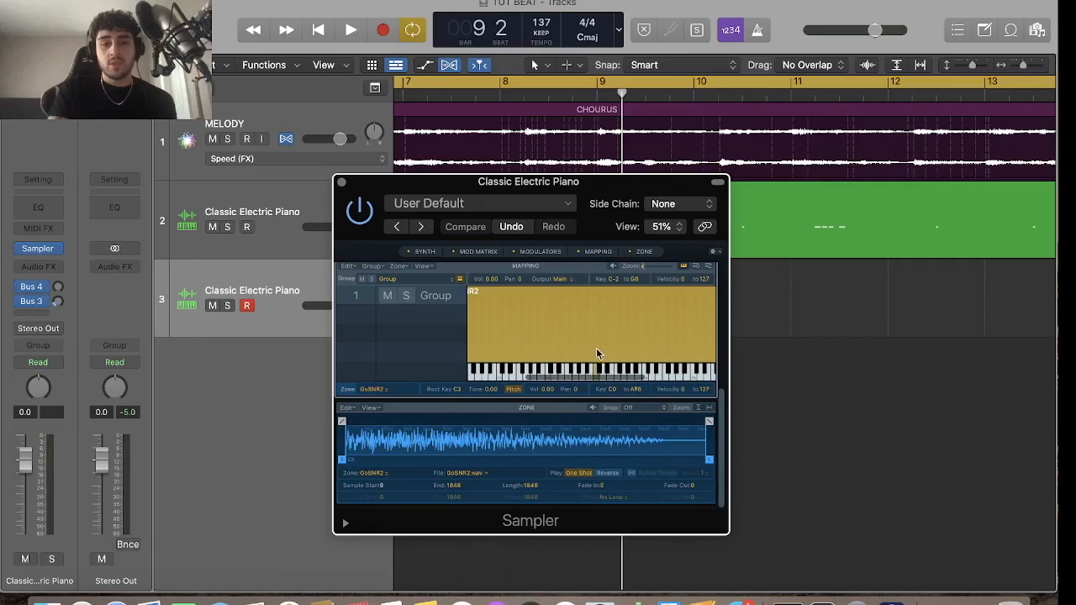
drag(570, 372, 499, 381)
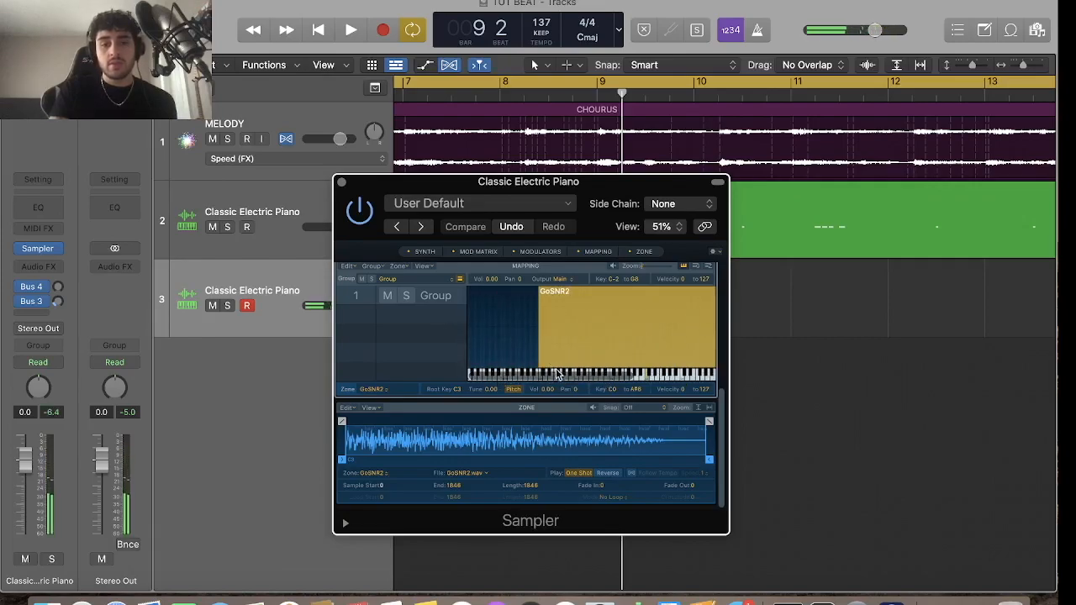
click(340, 184)
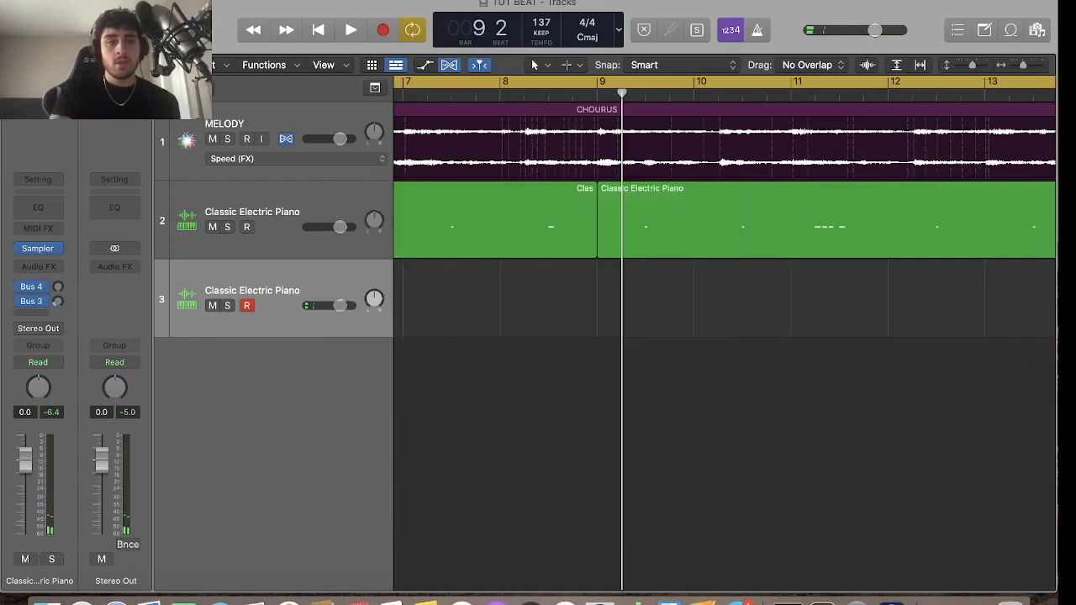
Show the Piano Roll for the new snare track and audition the sample at lower and higher pitches
key(e)
scroll(402, 512, down, 5)
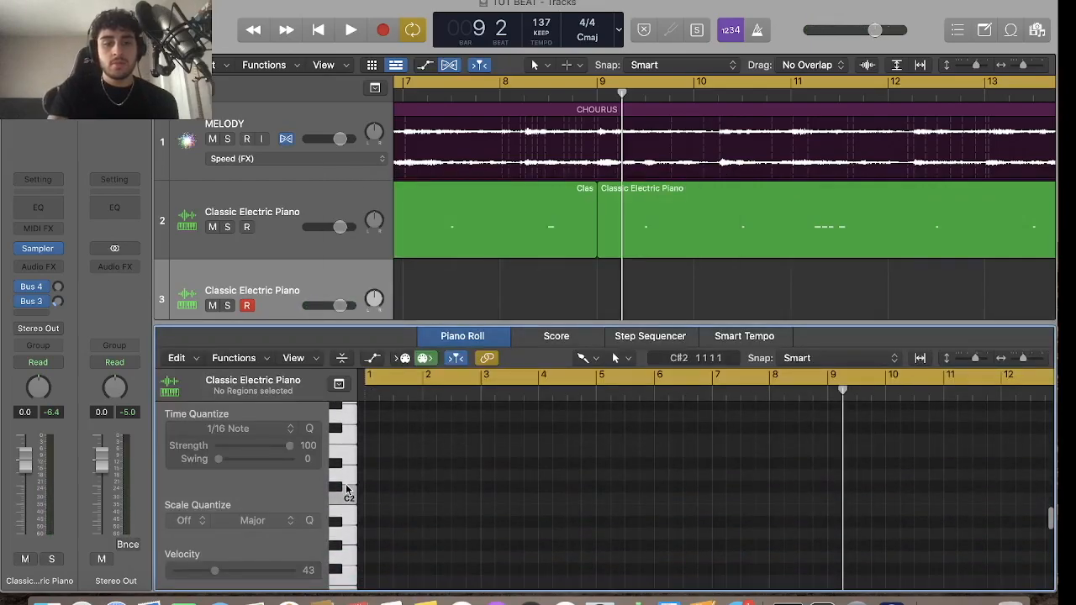
click(347, 492)
scroll(343, 490, up, 5)
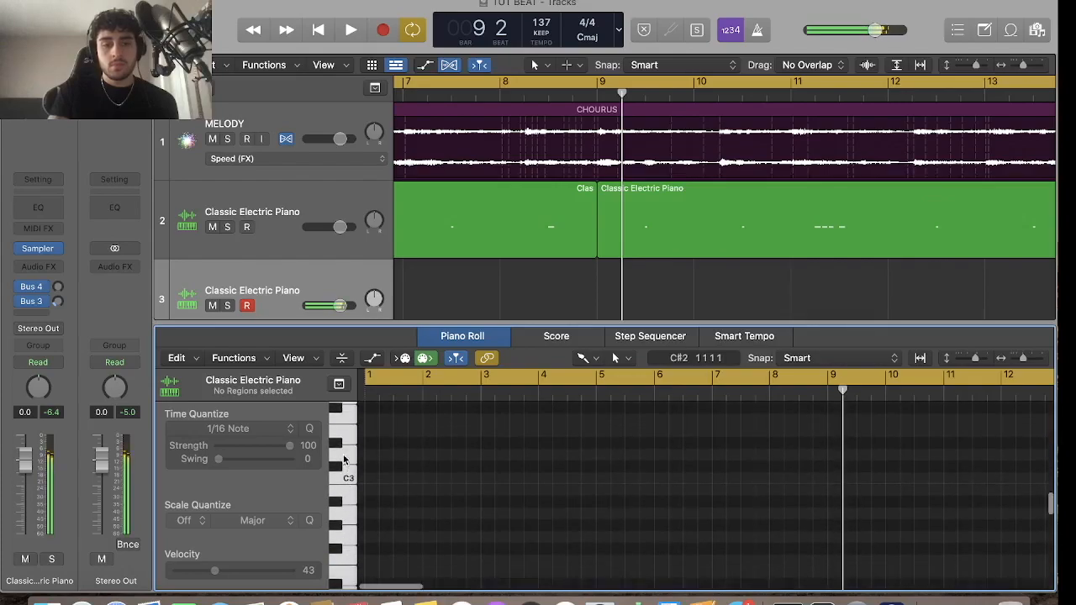
scroll(343, 459, up, 3)
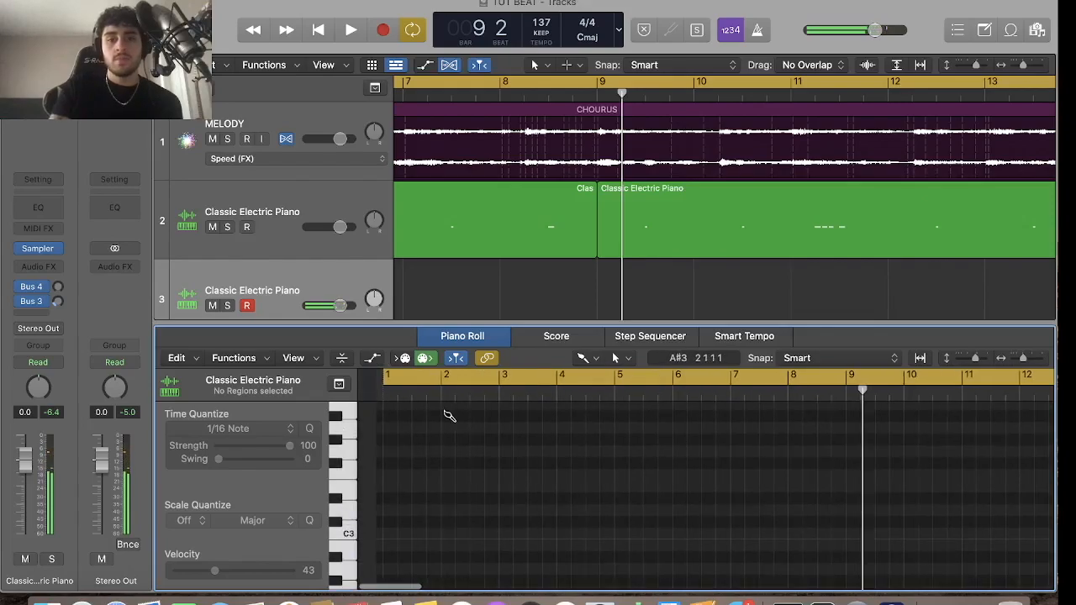
Play the song from the start, shorten the cycle range to bars 1 through 8, and leave the Piano Roll hidden
click(551, 254)
key(Return)
key(space)
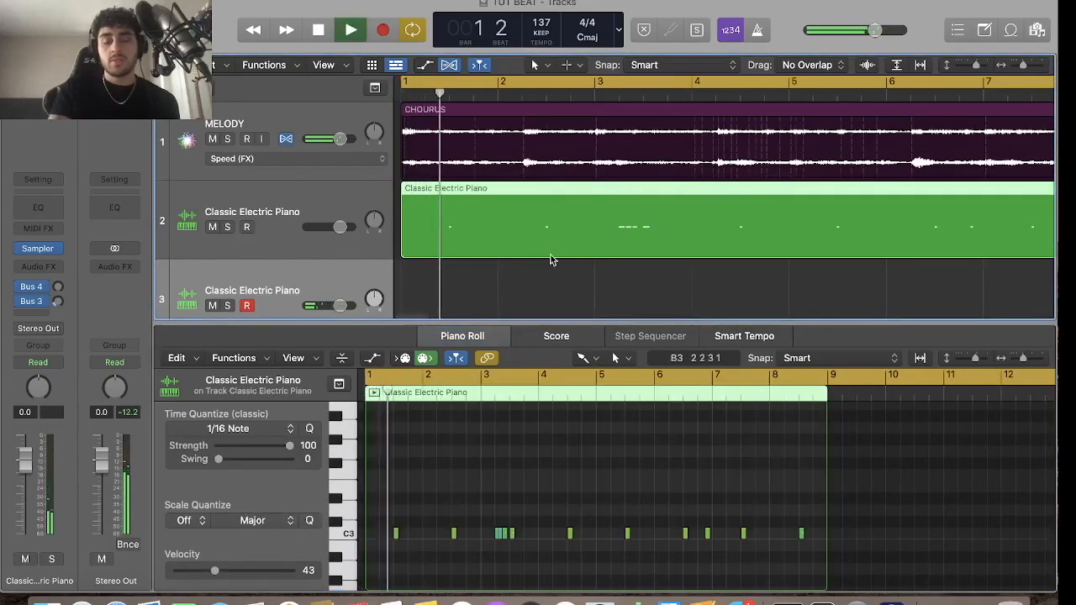
key(super+Left)
key(space)
key(space)
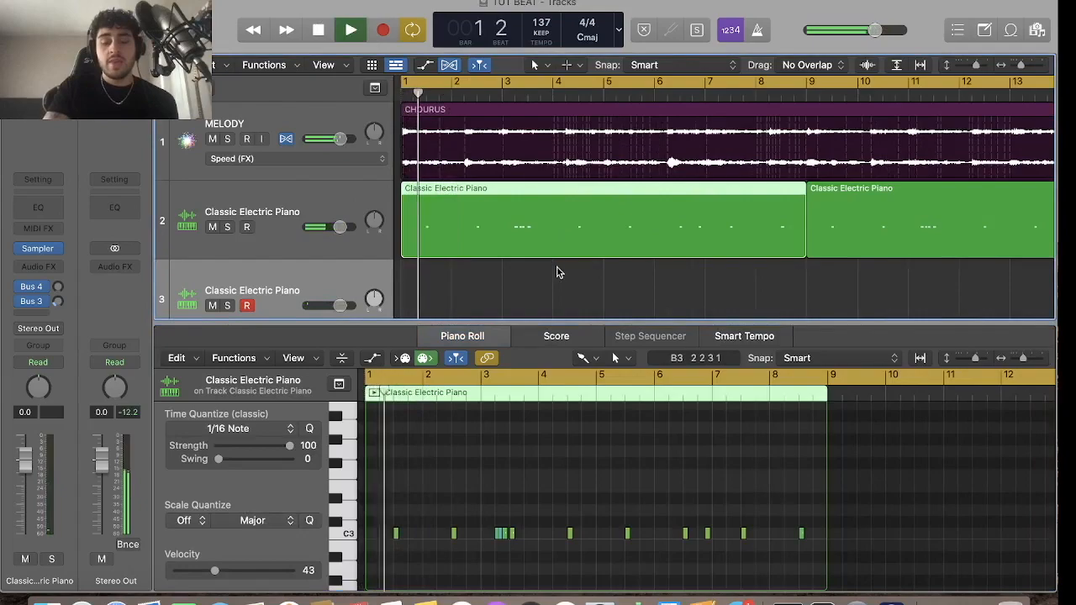
key(b)
key(b)
key(super+Left)
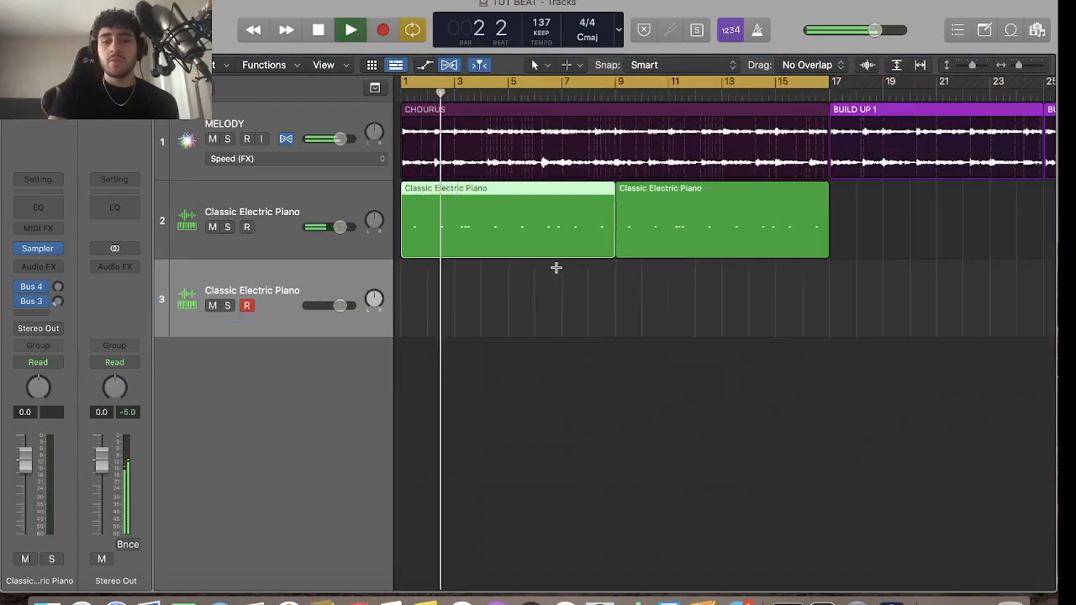
drag(828, 84, 616, 198)
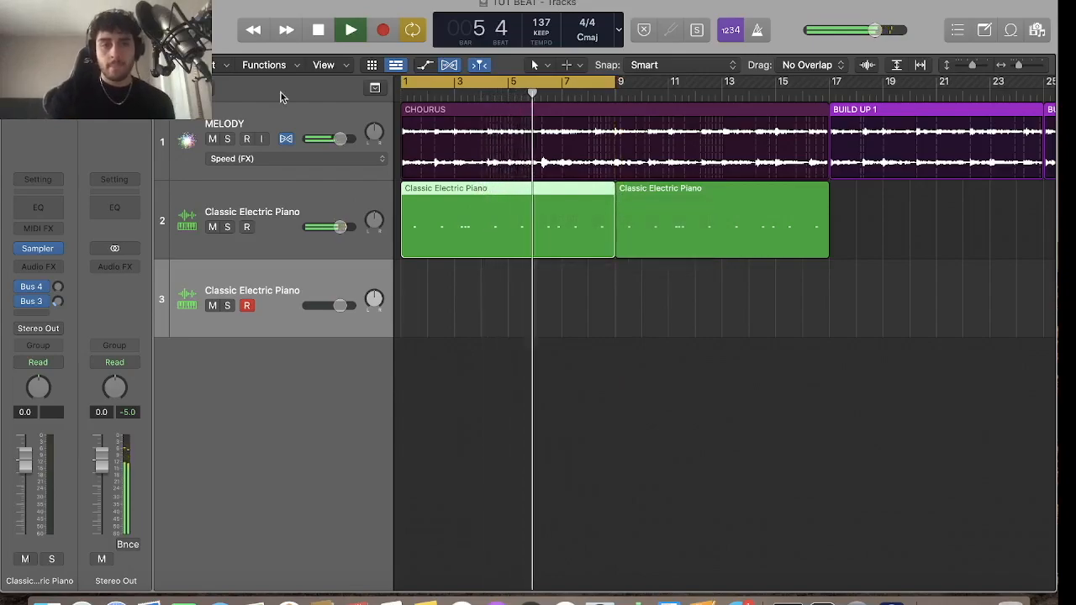
double_click(504, 242)
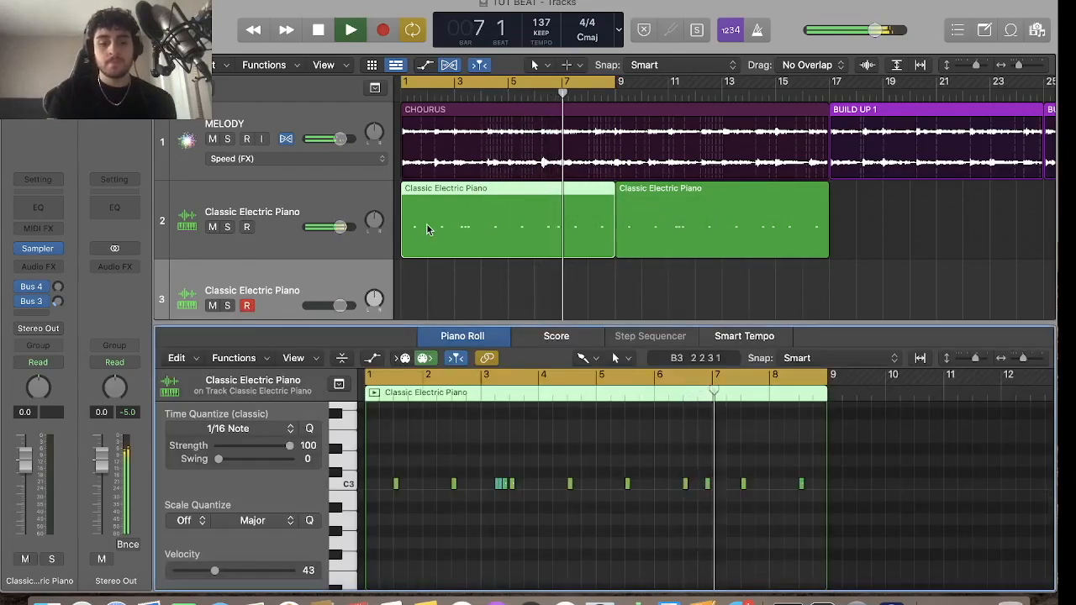
key(e)
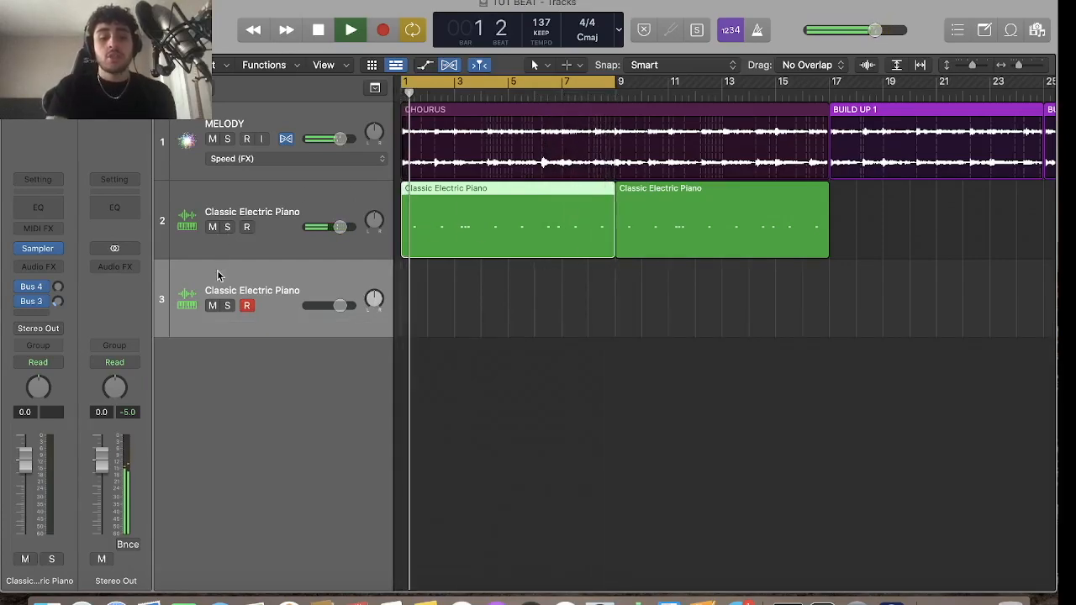
Show the Musical Typing keyboard, move it clear of the tracks, and play the snare at its original C3 pitch
key(super+k)
drag(168, 215, 142, 375)
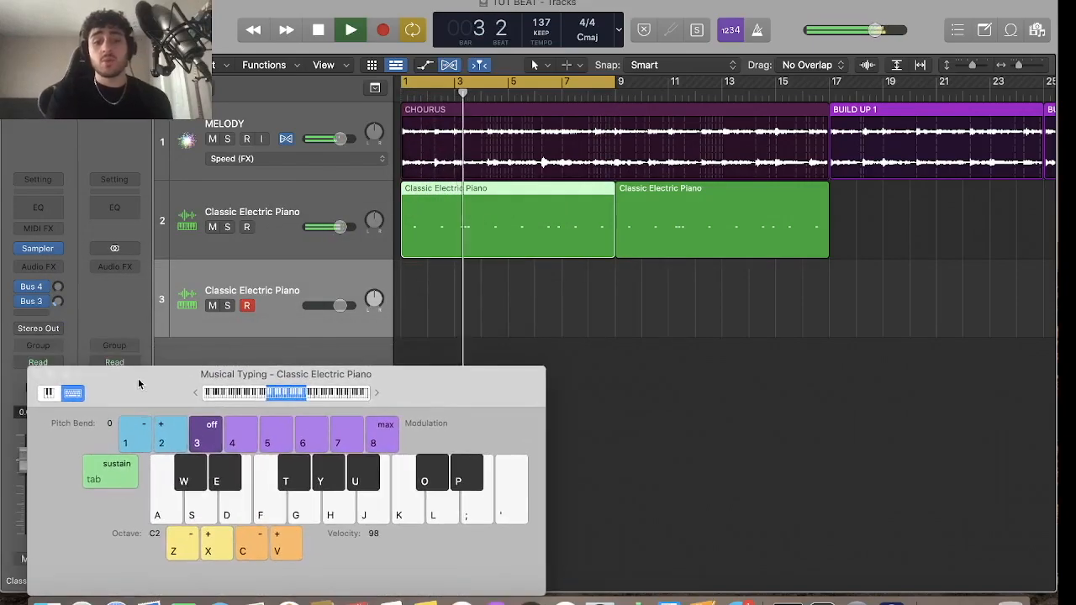
click(410, 513)
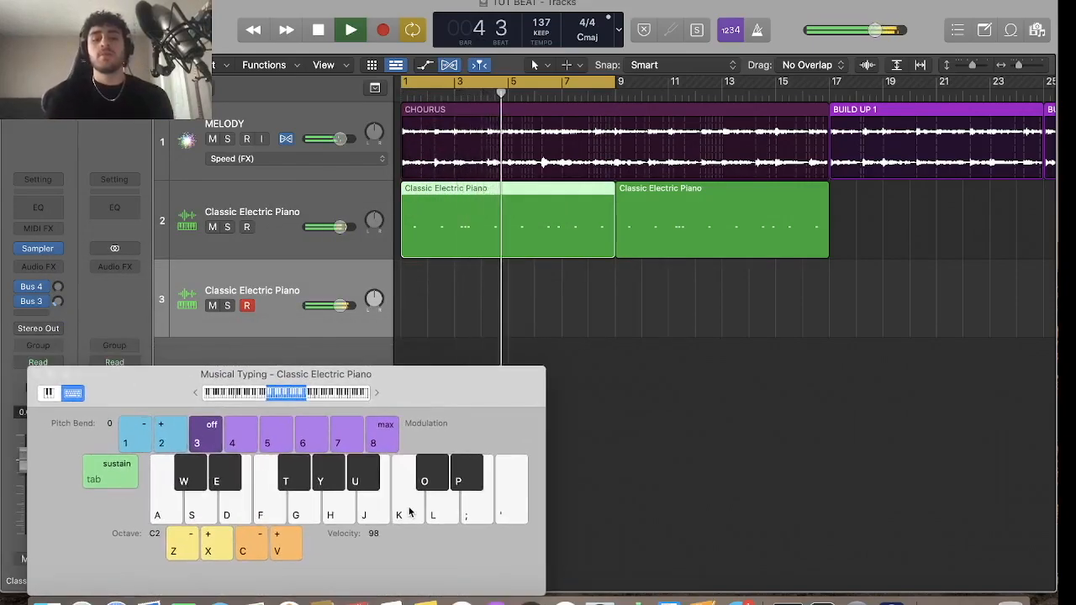
Play the snare at C3, show the first snare track's notes in the Piano Roll, and move Musical Typing clear of them
click(406, 512)
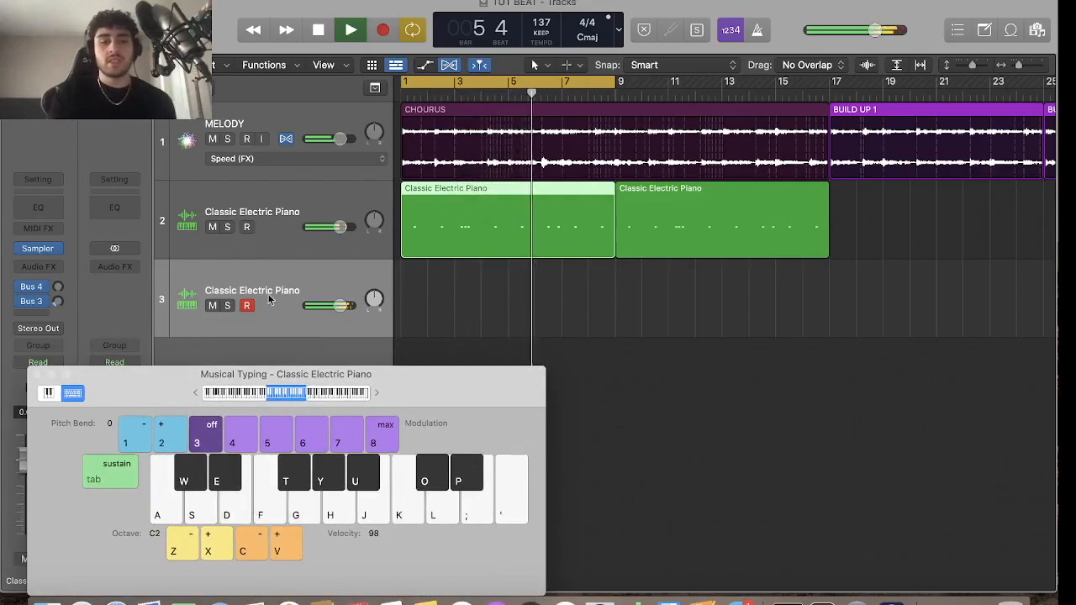
double_click(403, 236)
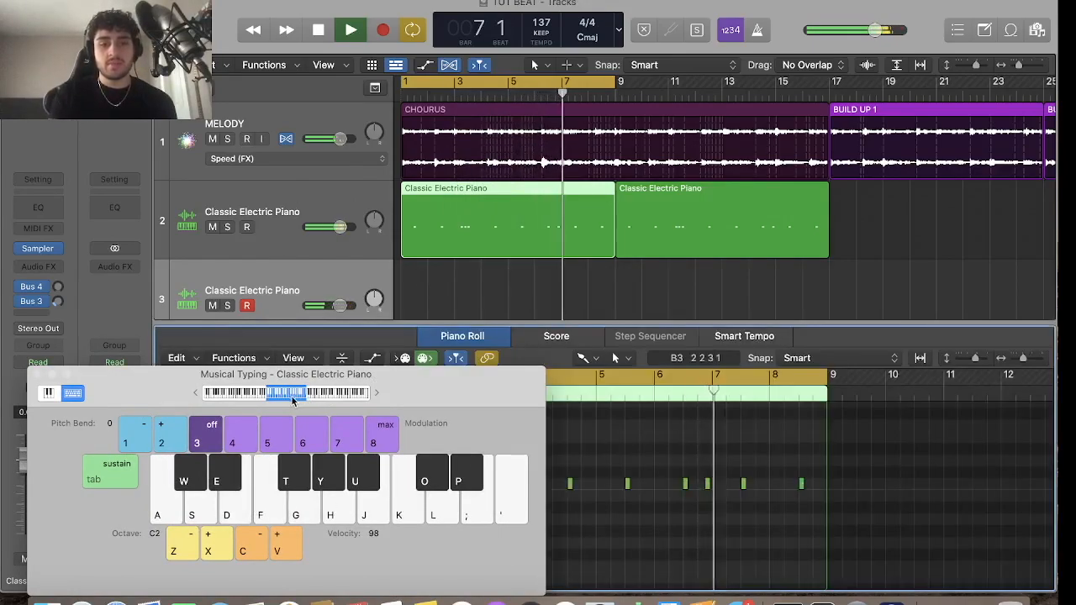
drag(173, 376, 866, 297)
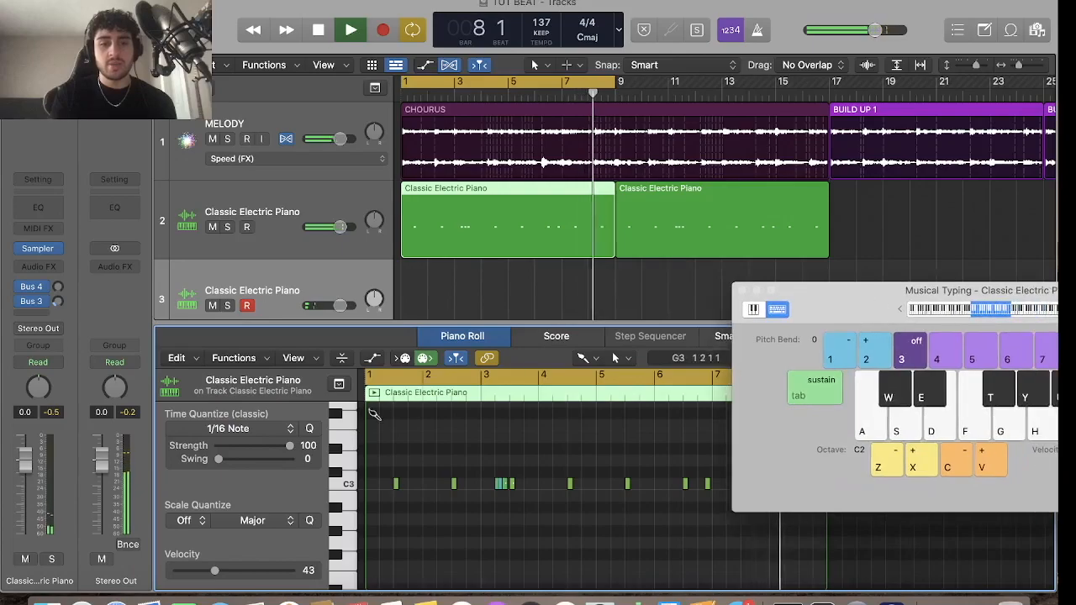
click(184, 31)
click(184, 30)
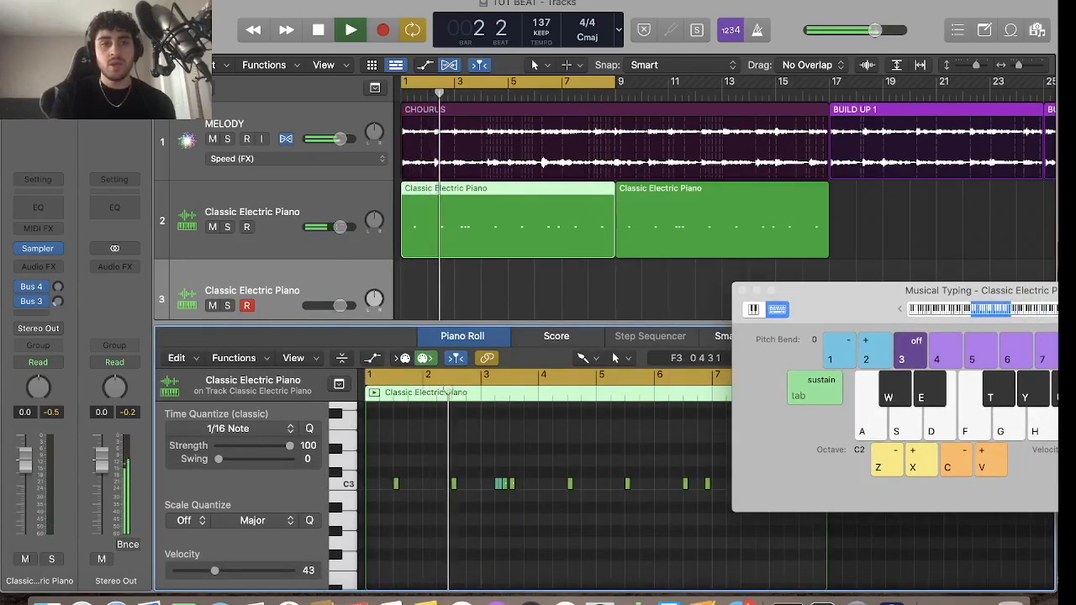
Close the Musical Typing keyboard, deselect the first snare track's region and stop playback
drag(897, 307, 478, 221)
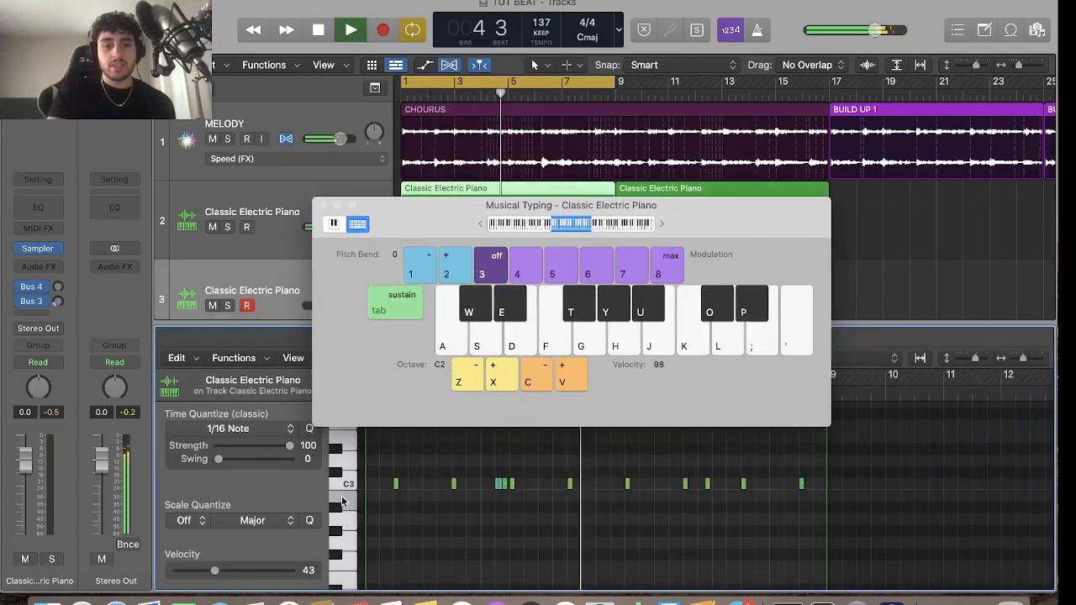
click(320, 205)
click(559, 269)
key(space)
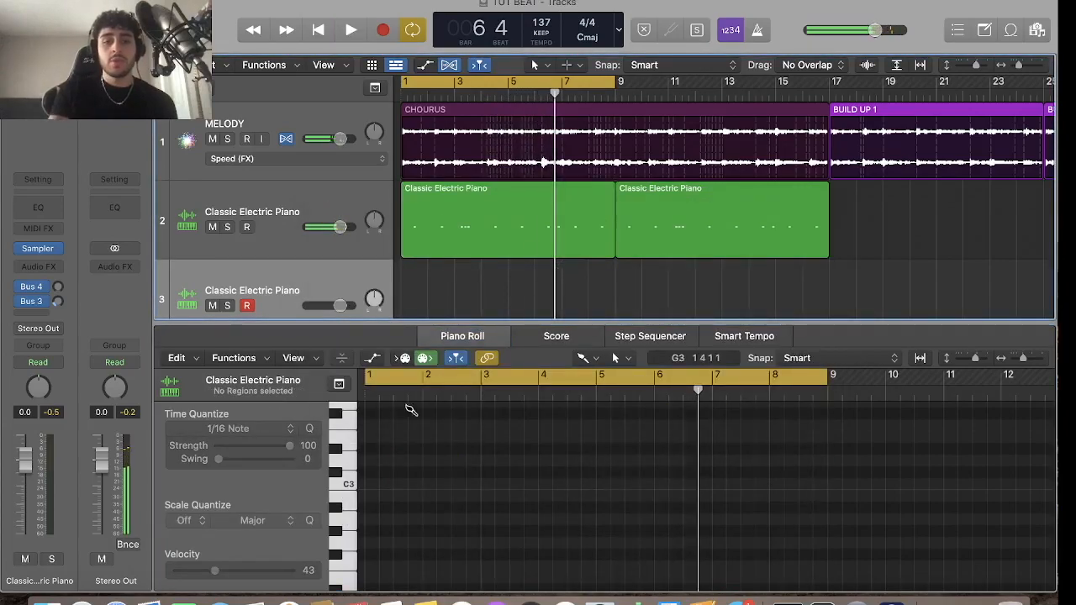
Try a recording pass on the second snare track, stop it and hide the Piano Roll
key(r)
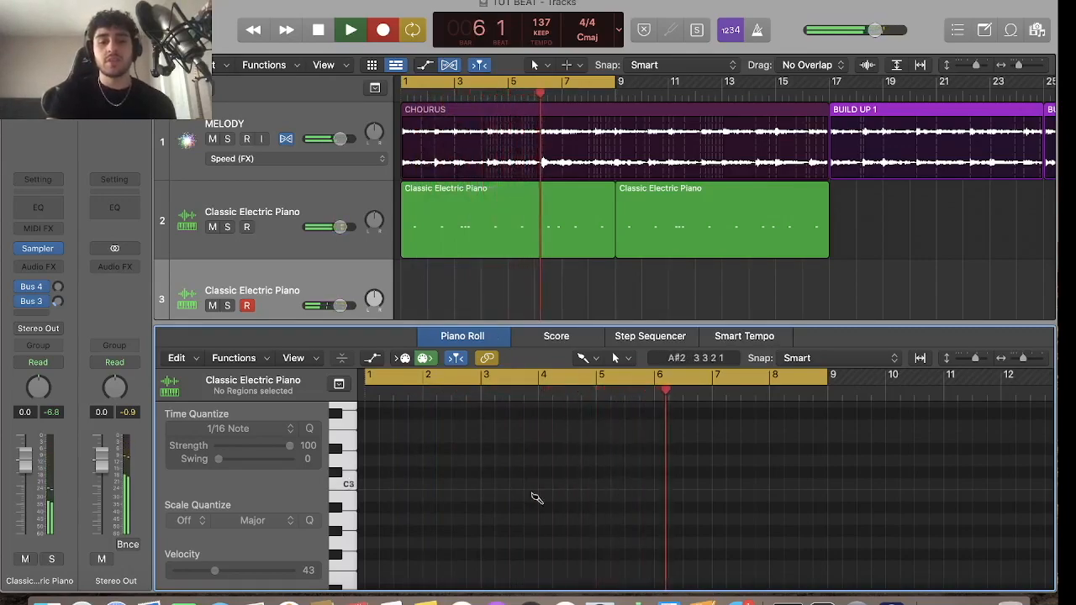
key(space)
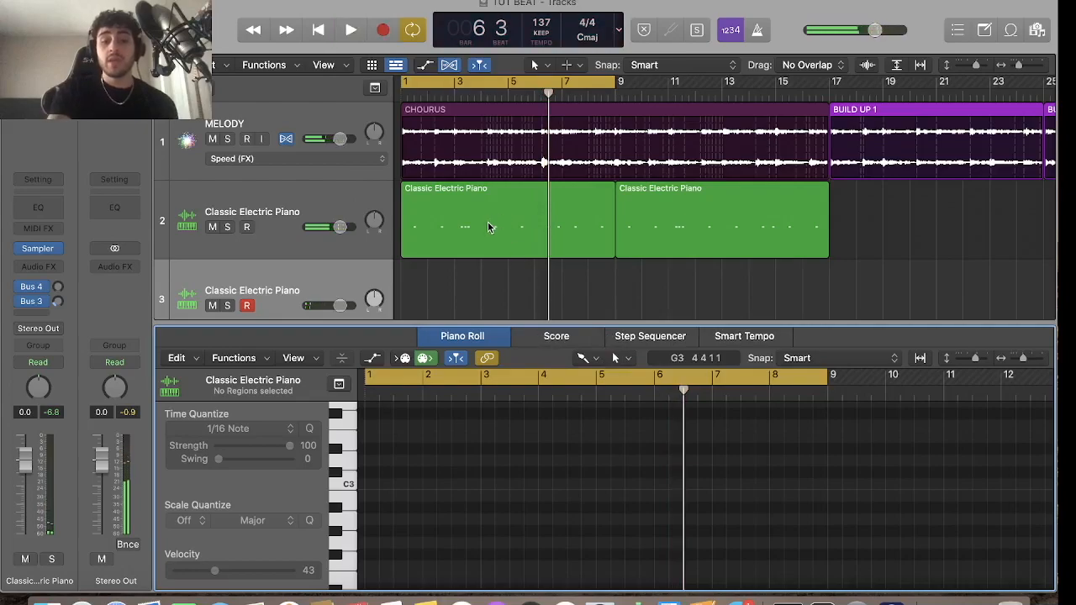
key(b)
key(b)
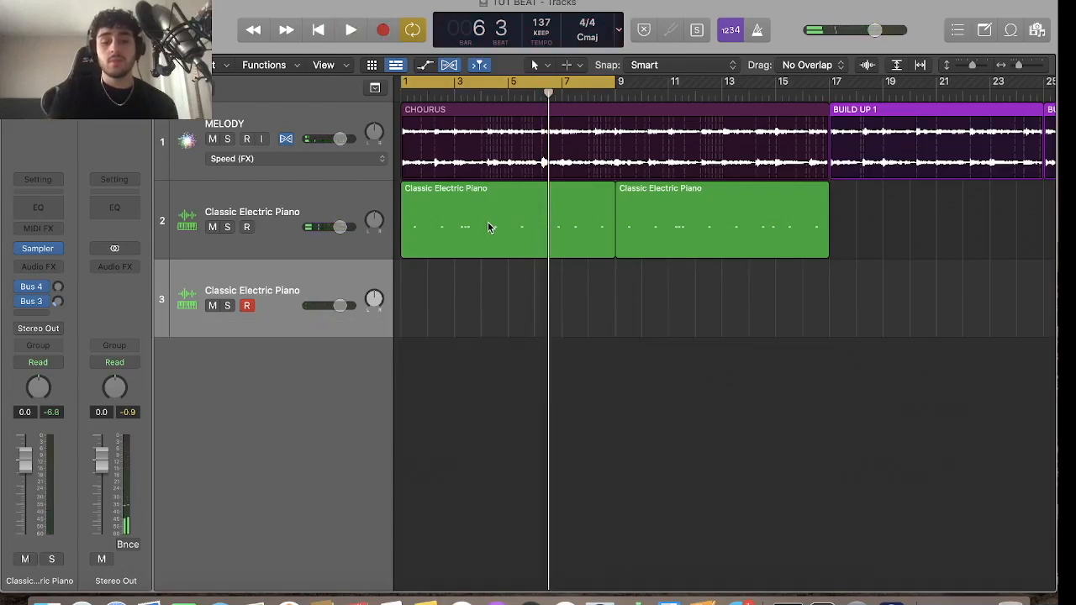
Bring up Musical Typing again, place it below the tracks, and test the second snare at C3
key(super+k)
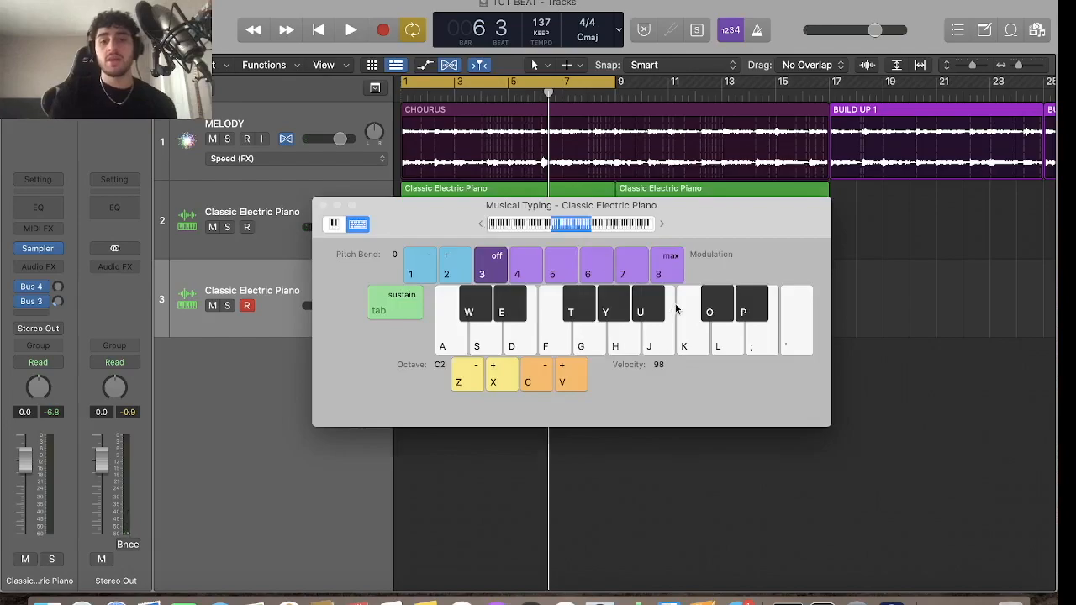
click(687, 345)
drag(722, 205, 483, 367)
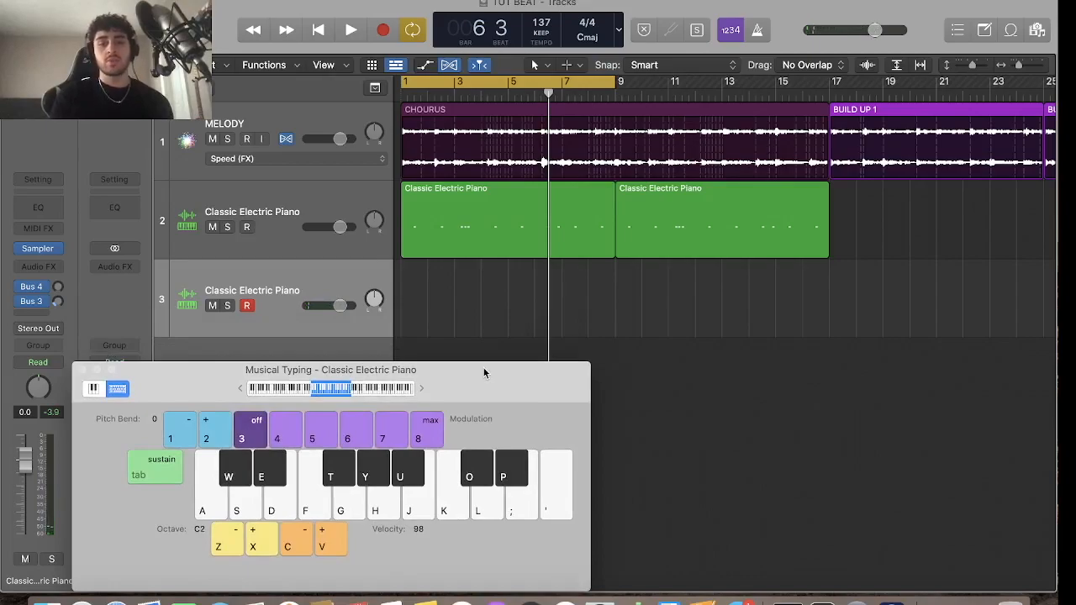
click(445, 487)
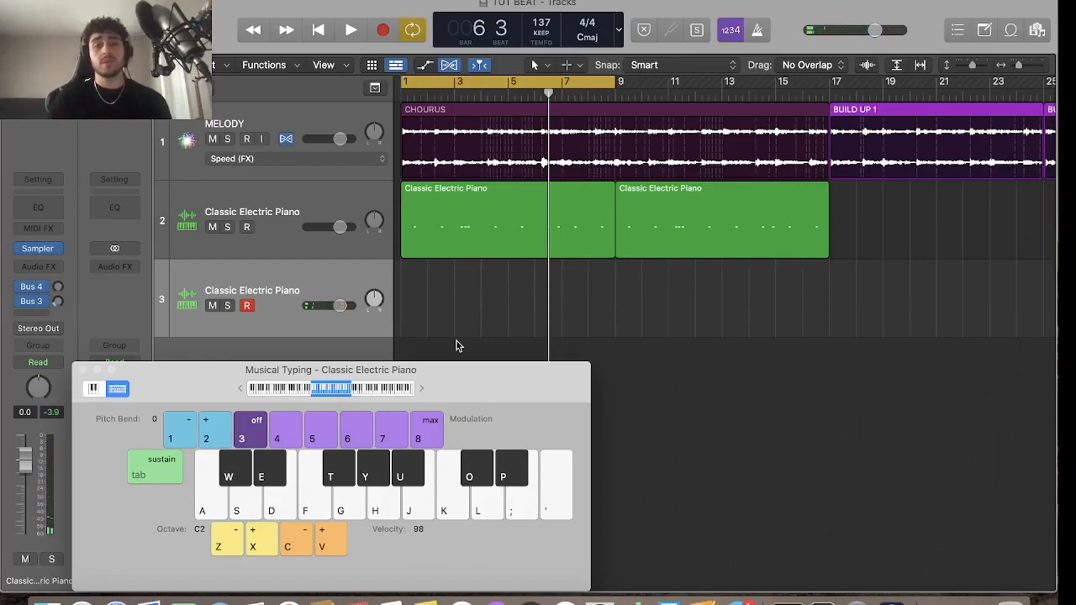
Record a C3 pattern for the second snare across bars 1 through 8, close Musical Typing and stop the transport
key(r)
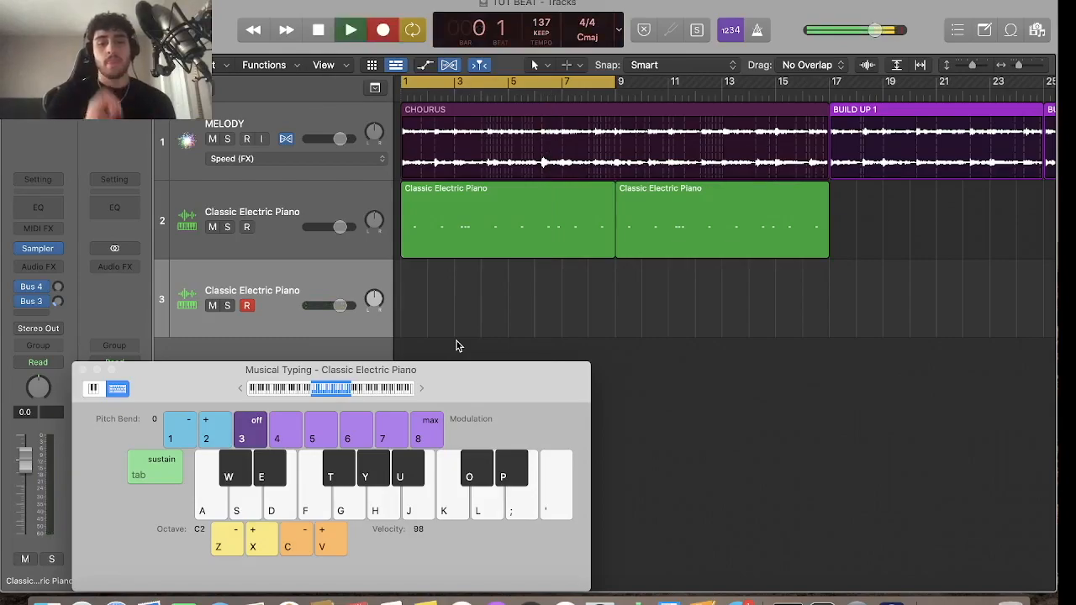
click(445, 510)
click(445, 511)
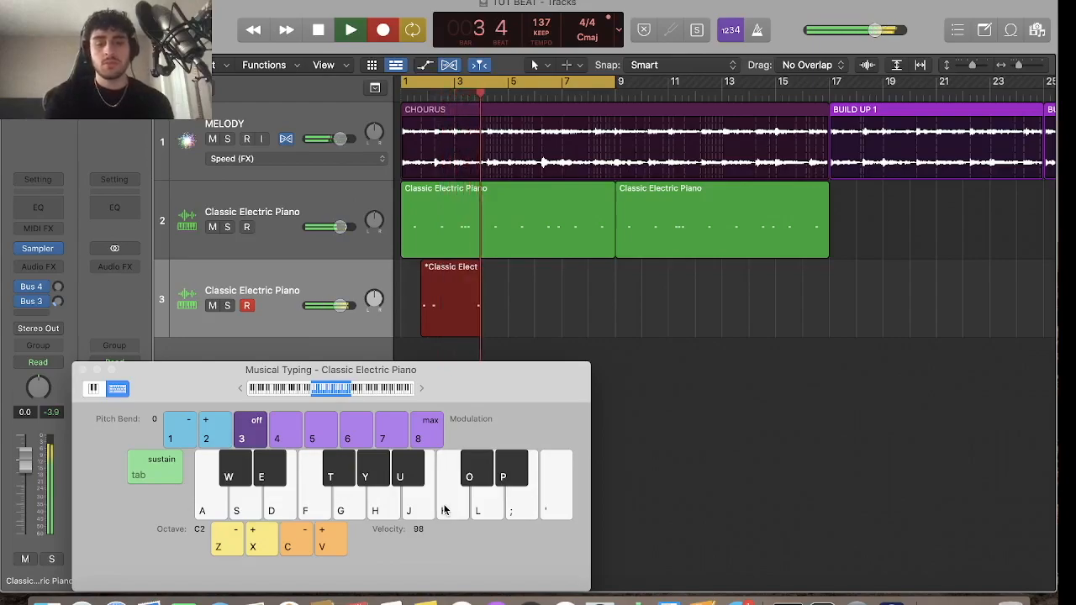
click(445, 511)
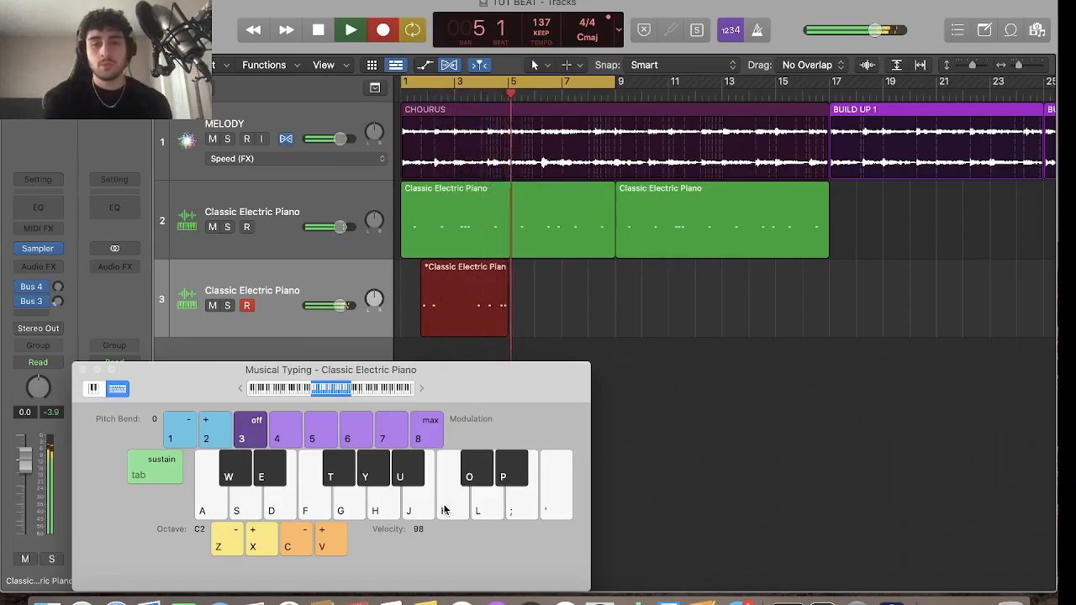
click(445, 510)
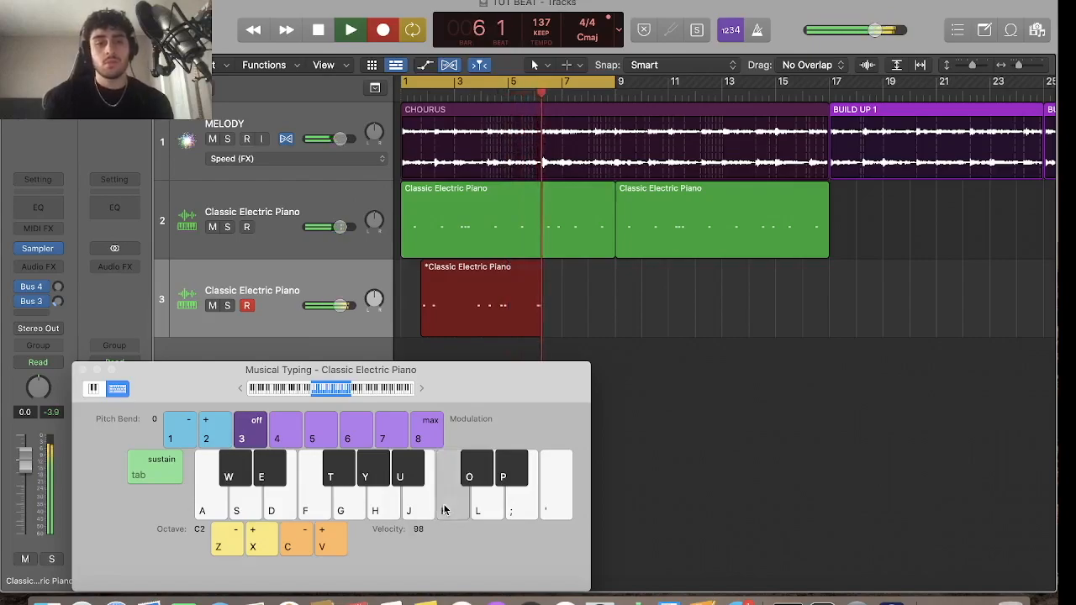
click(445, 511)
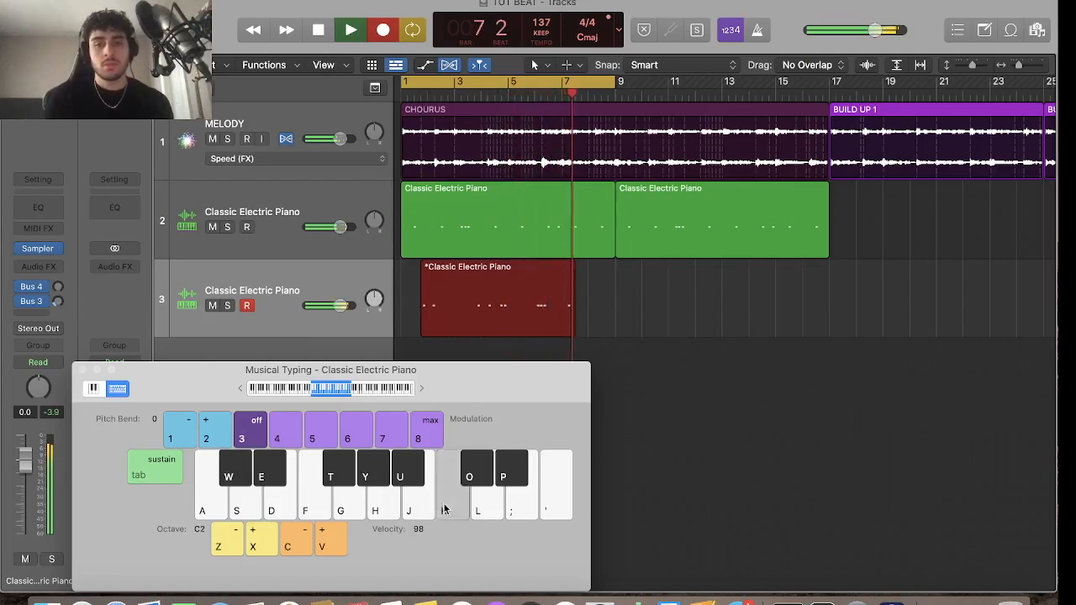
click(445, 510)
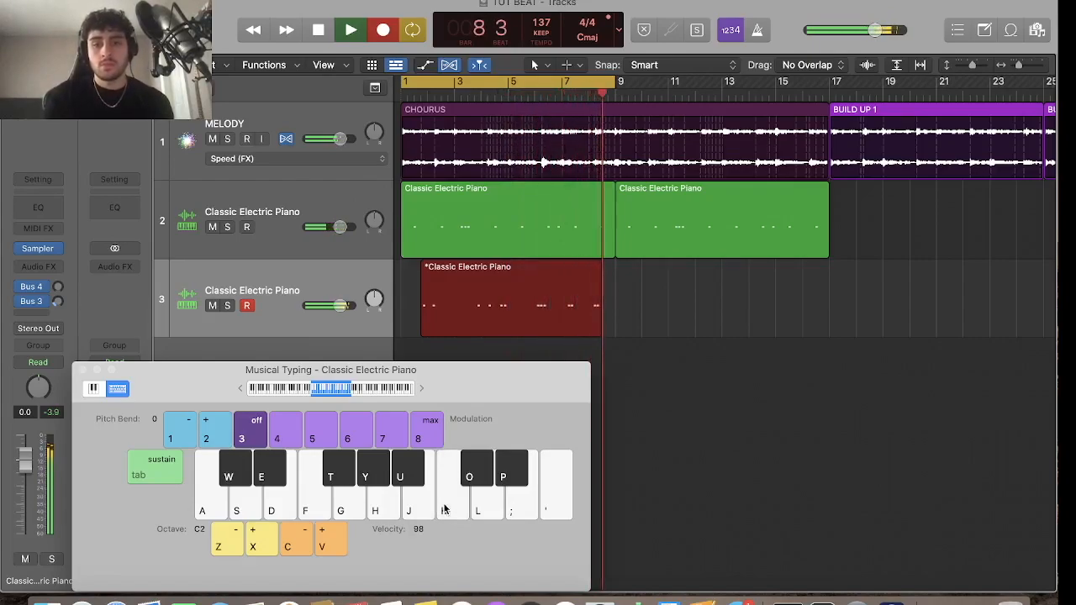
key(space)
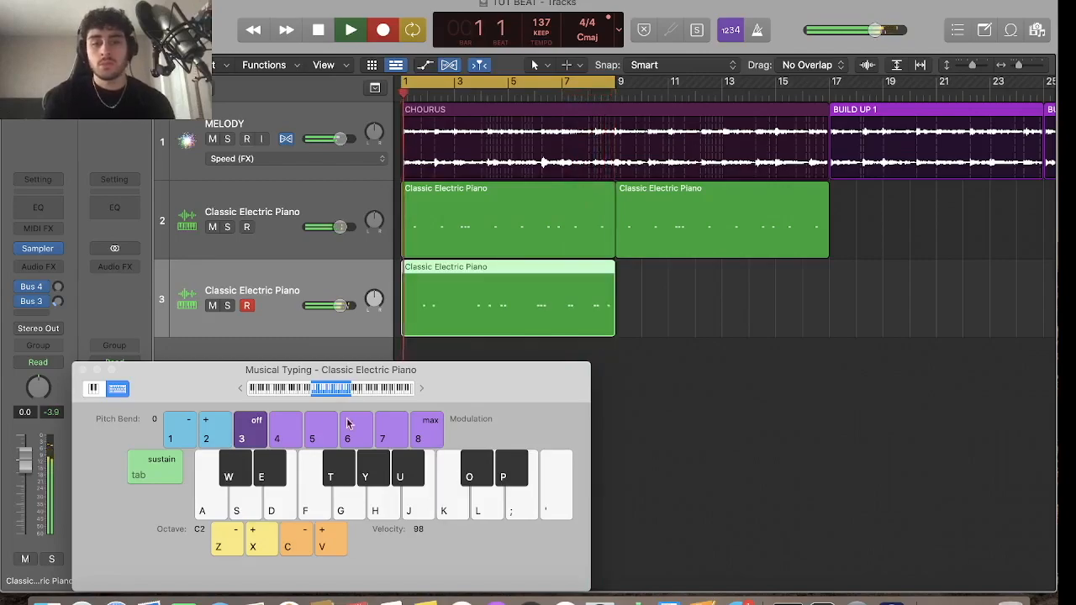
click(82, 371)
key(space)
Open the recorded second snare region in the Piano Roll and switch to the Pointer Tool
double_click(551, 285)
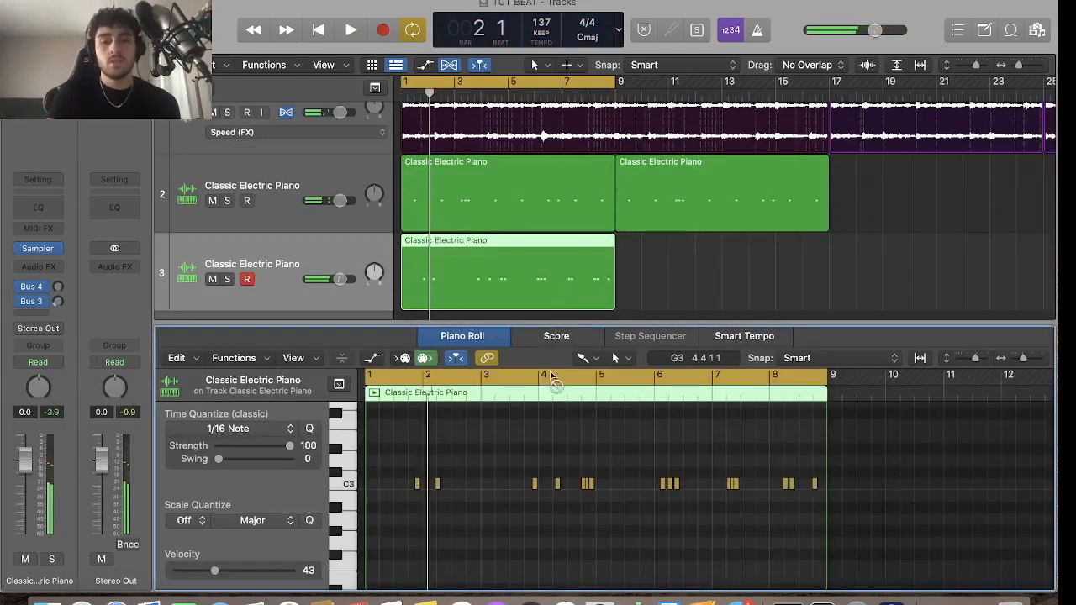
click(583, 358)
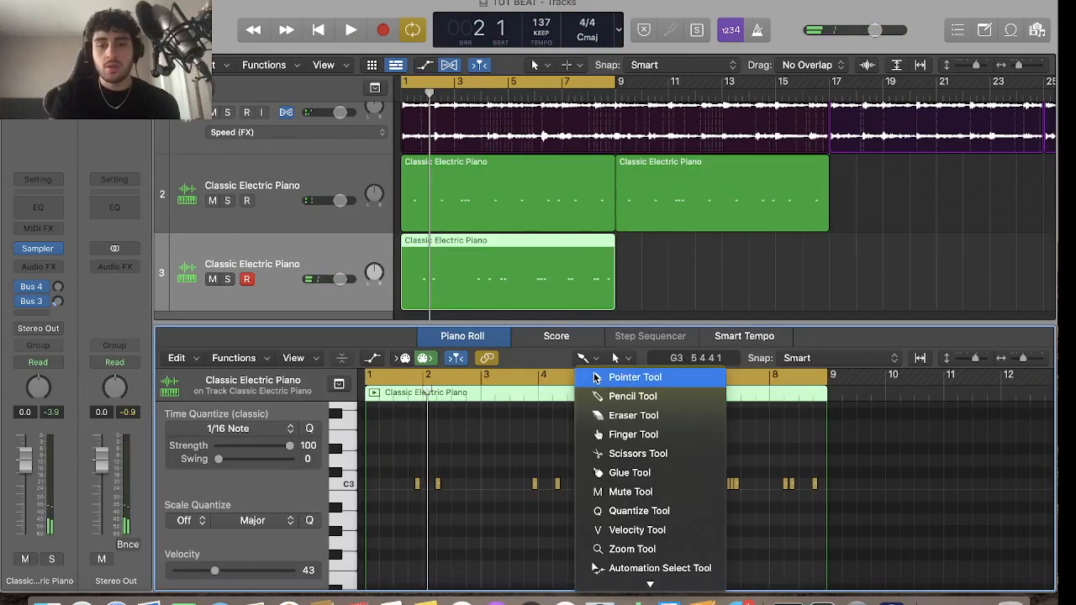
click(622, 378)
Play the recorded snare pattern from the start, stop, and audition the note just after bar 2
key(space)
key(space)
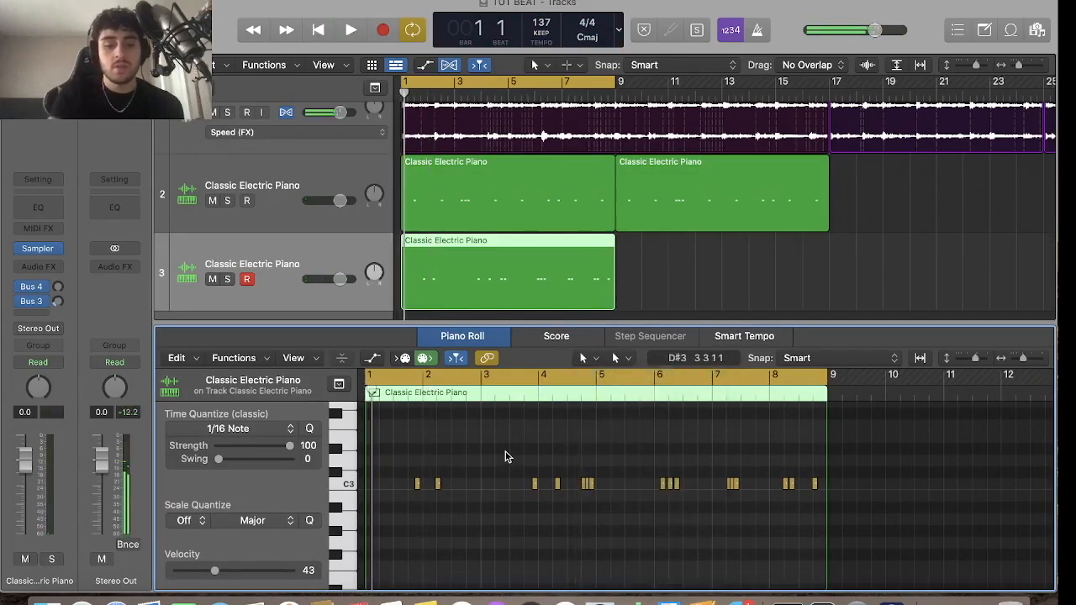
key(space)
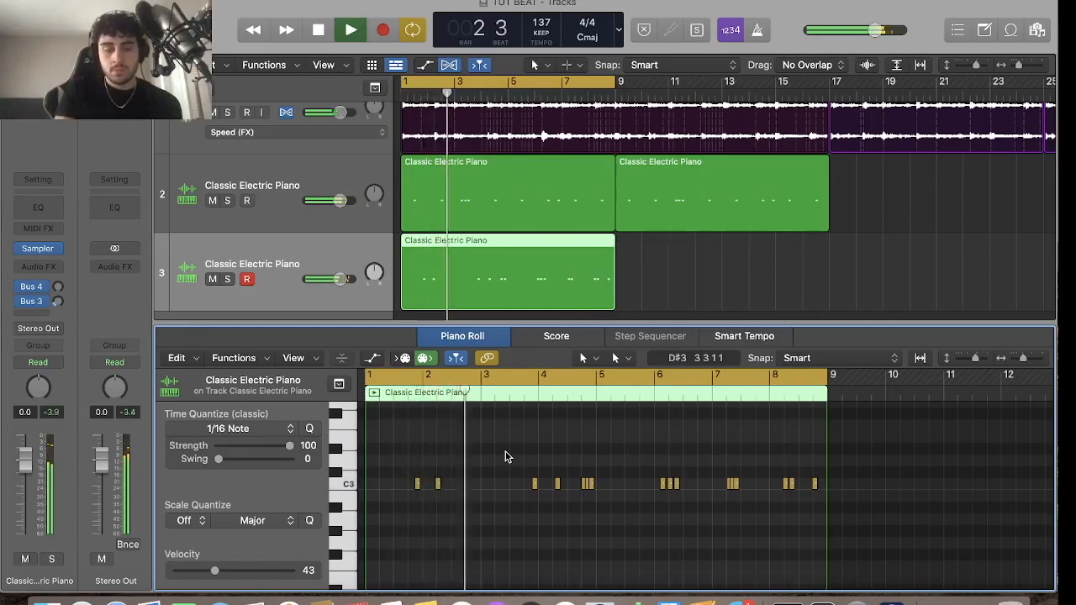
key(space)
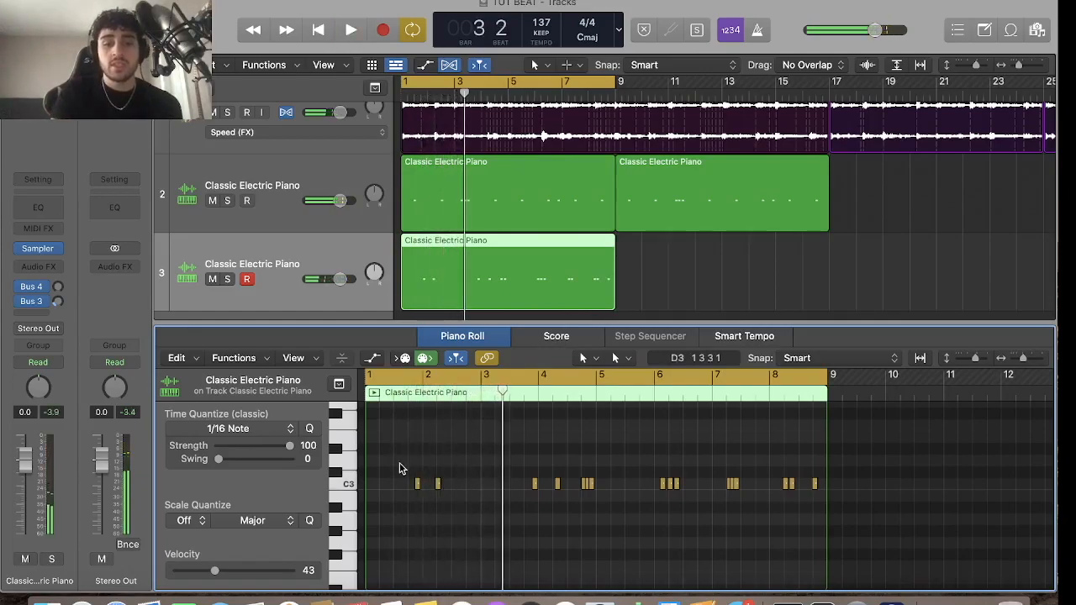
click(437, 484)
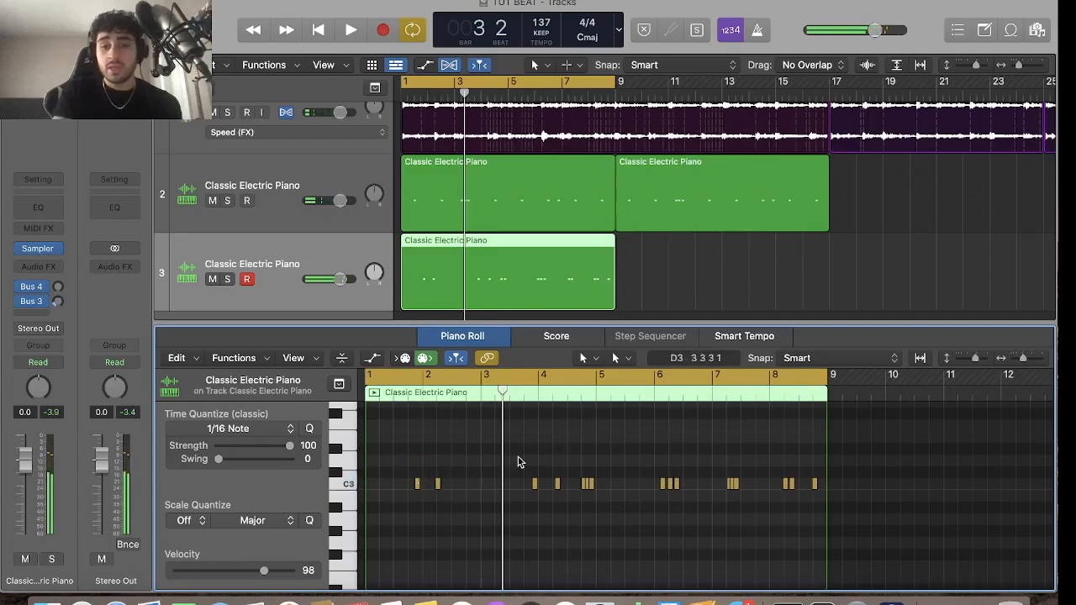
click(586, 359)
click(629, 578)
click(465, 461)
click(580, 360)
click(590, 377)
Examine the timing of the two snare notes around bar 2 against the grid and audition the first one
key(super+Right)
key(super+Right)
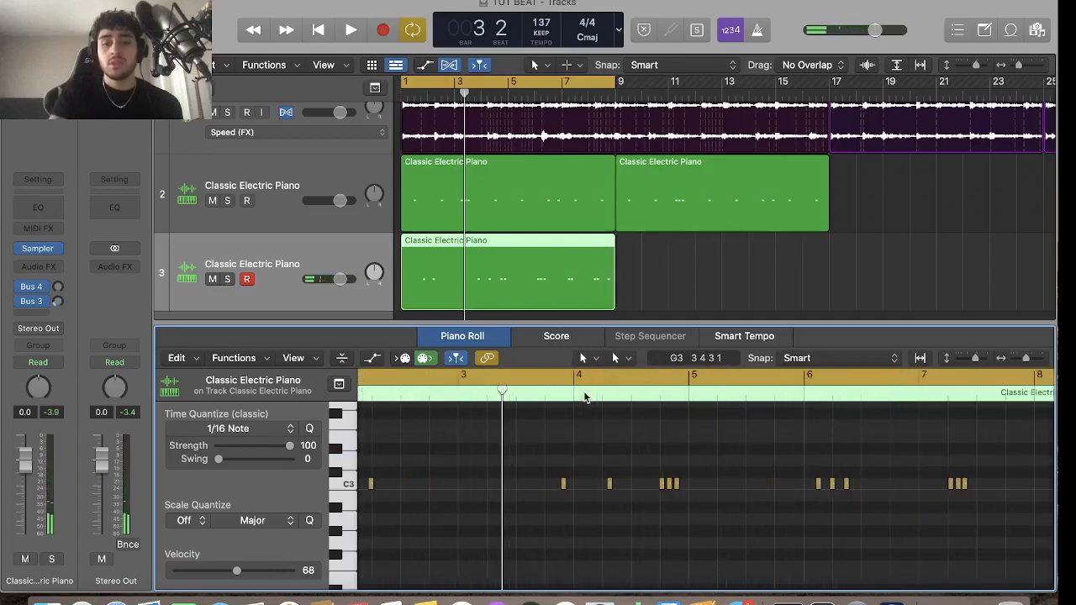
scroll(570, 461, left, 4)
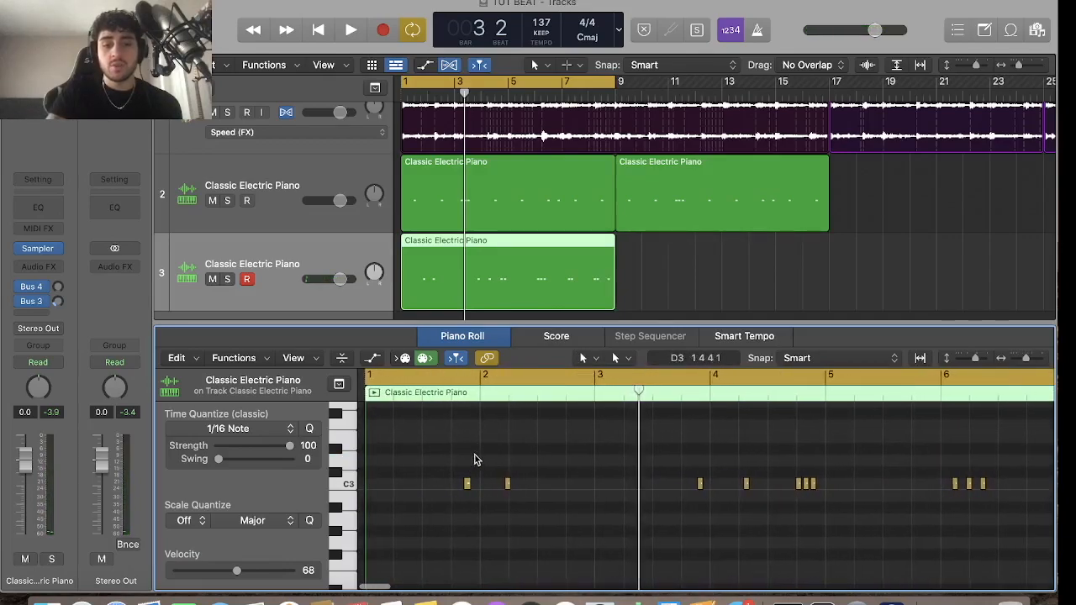
key(super+Right)
scroll(547, 441, left, 4)
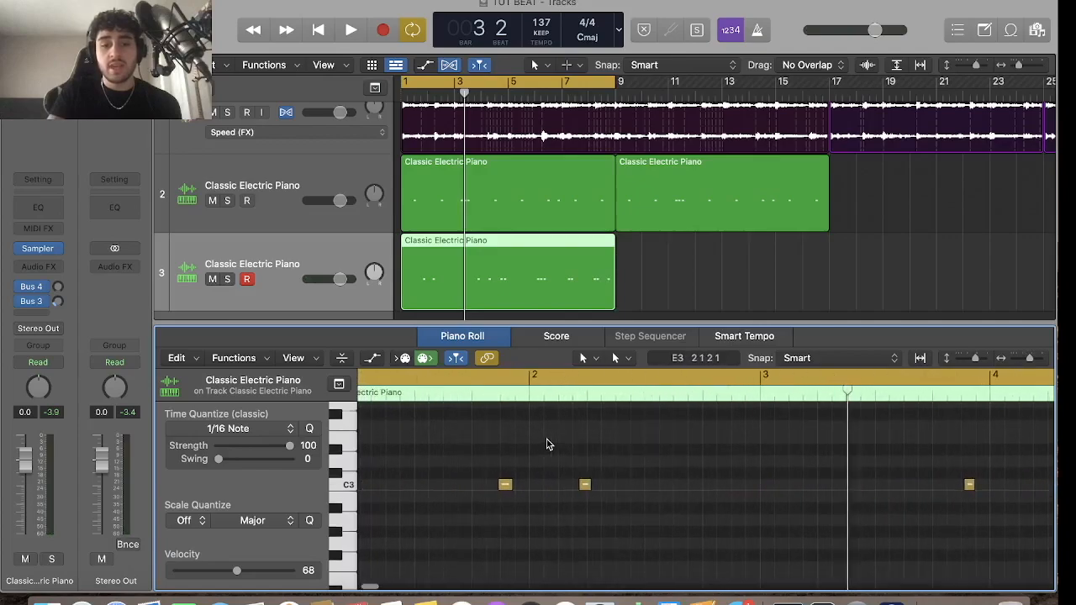
key(super+Right)
key(super+Right)
key(super+Right)
scroll(533, 477, left, 4)
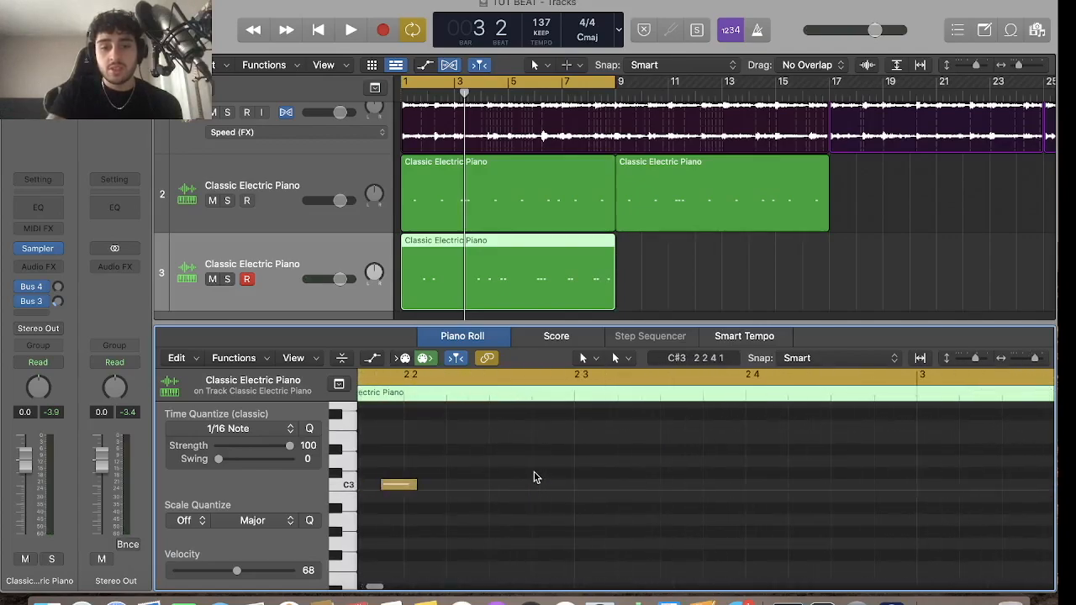
scroll(542, 483, left, 2)
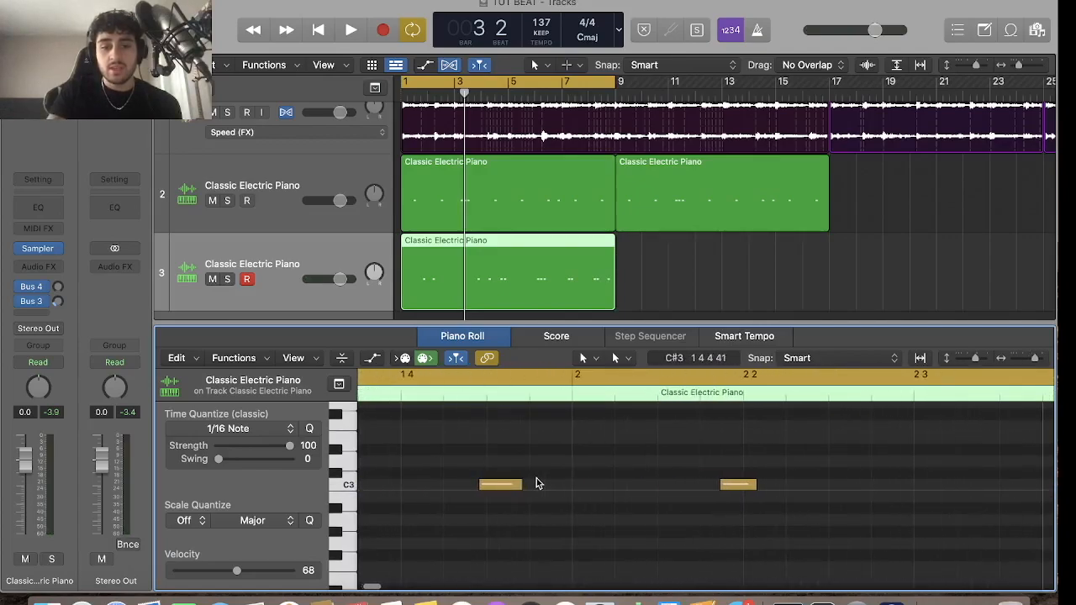
click(492, 488)
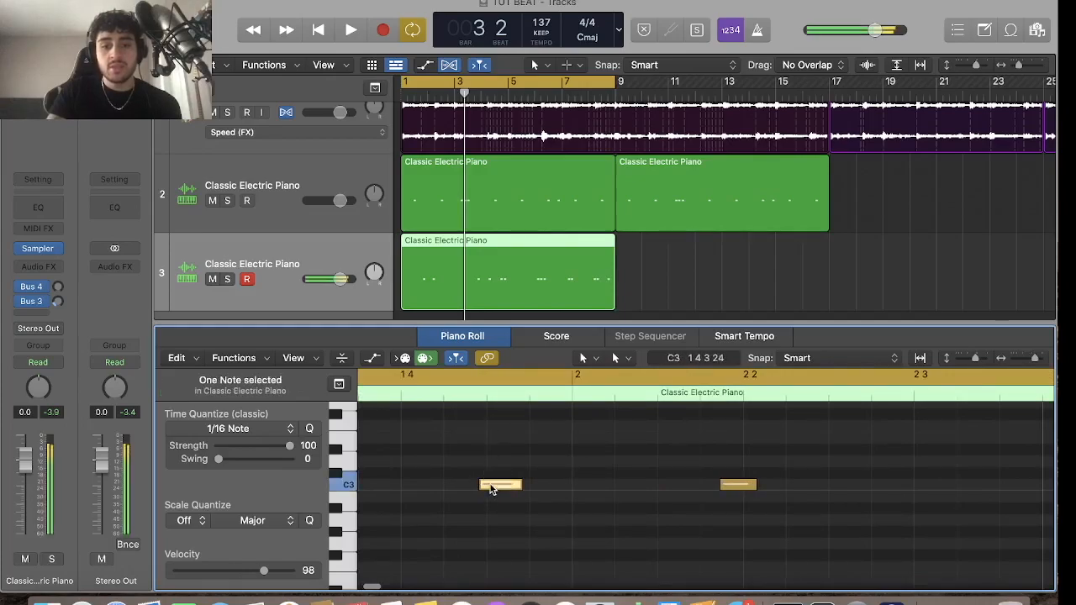
key(super+Left)
key(super+Left)
key(super+Left)
key(super+Left)
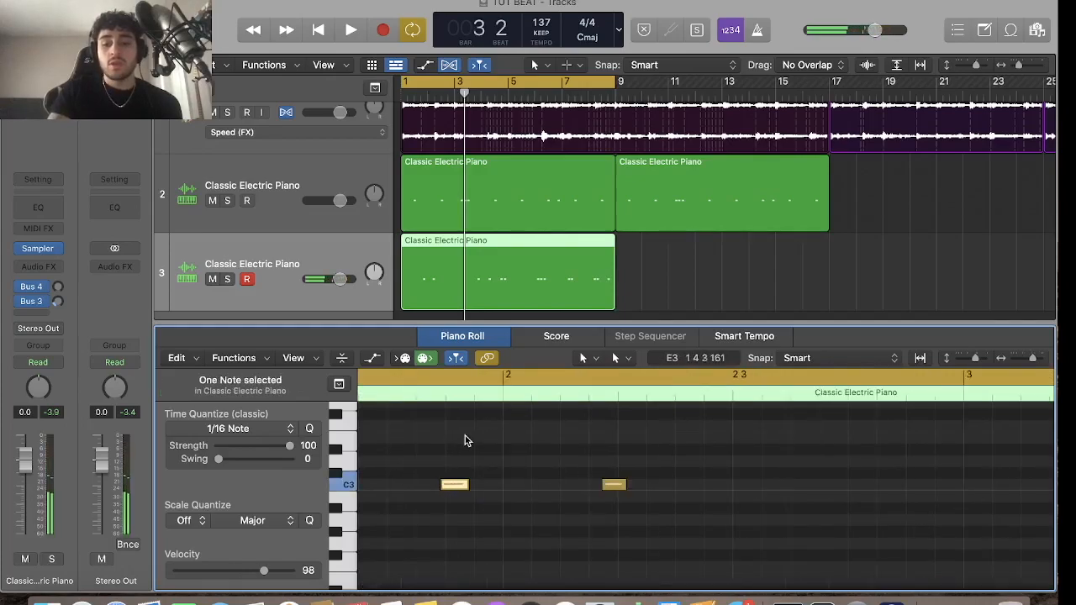
Select all notes in the second snare region and quantize them to 1/16 Note
click(465, 440)
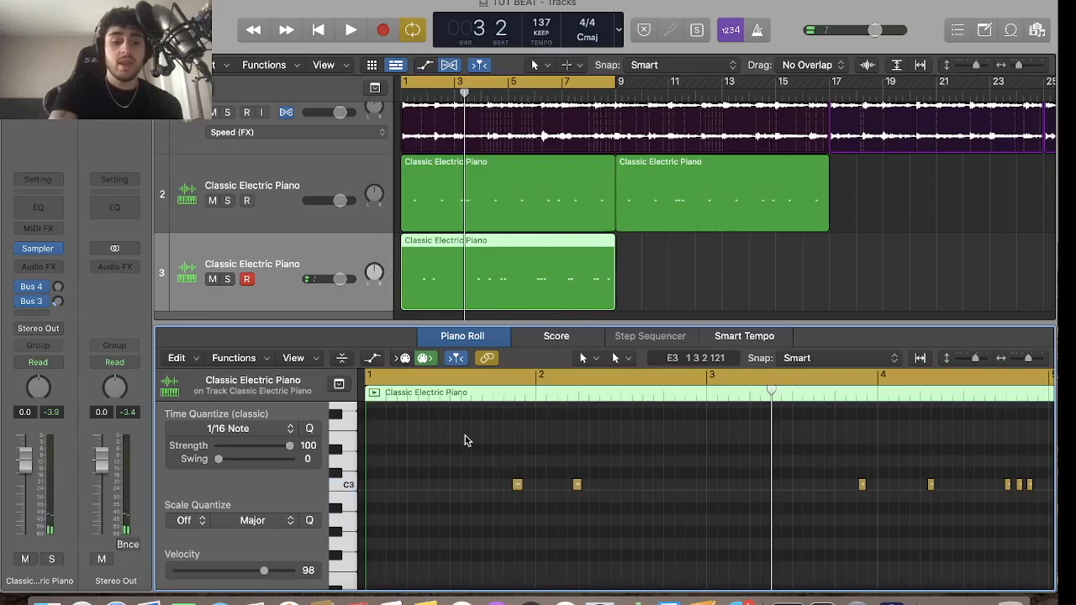
key(super+a)
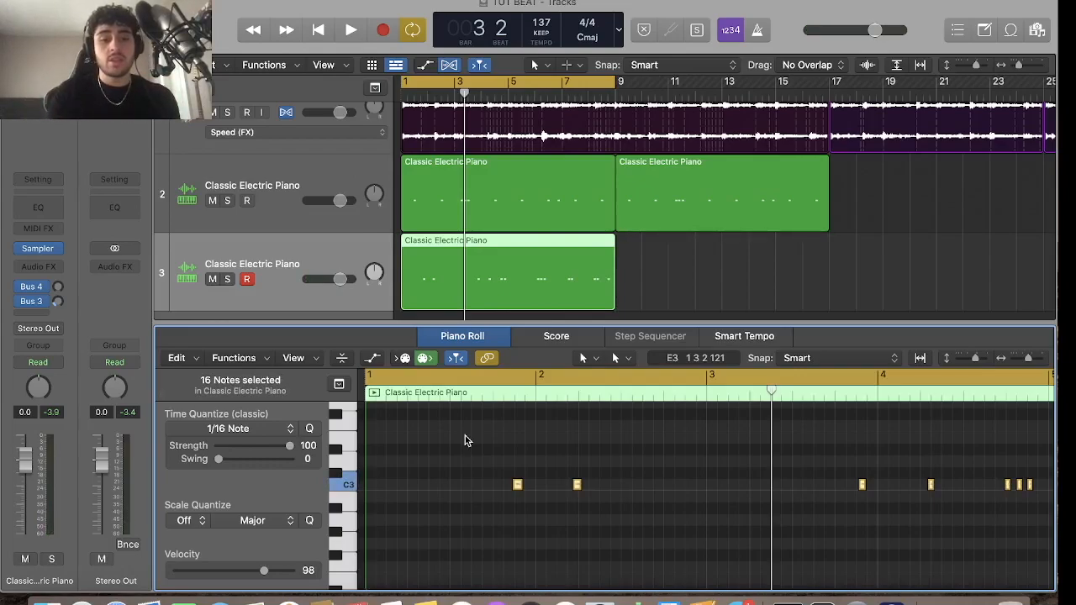
click(288, 429)
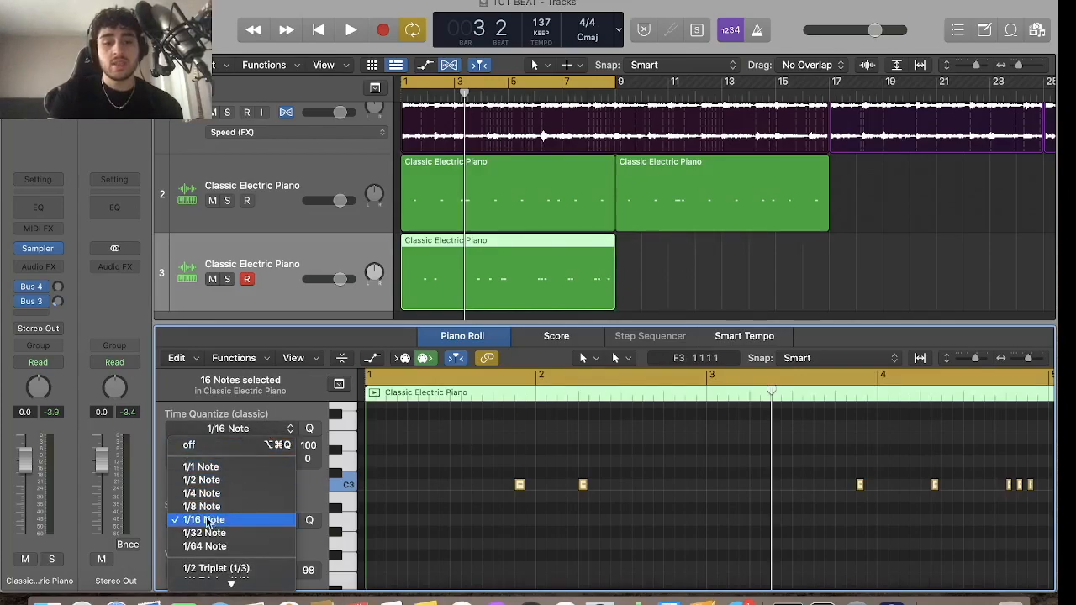
click(383, 501)
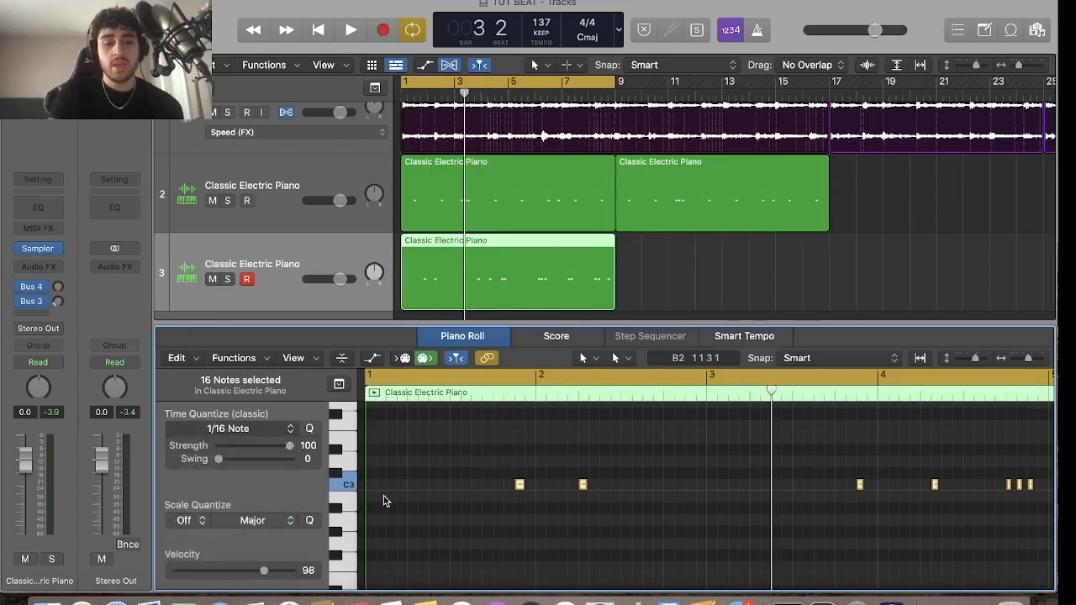
click(242, 433)
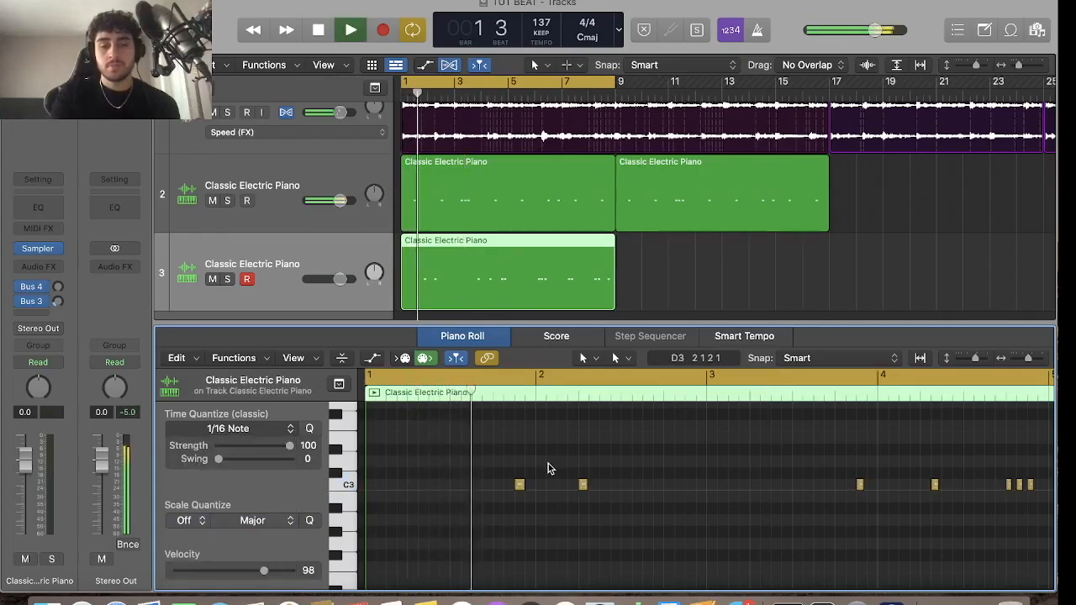
Move the C3 note just after bar 4 one sixteenth earlier and play the pattern with Cycle mode off
scroll(562, 492, right, 3)
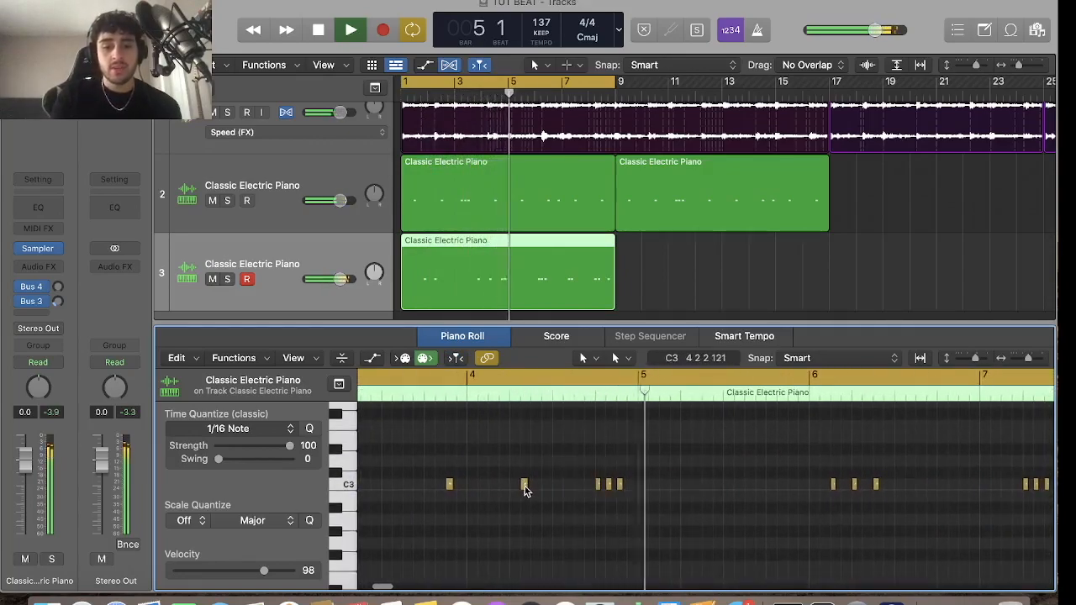
key(space)
drag(524, 491, 513, 489)
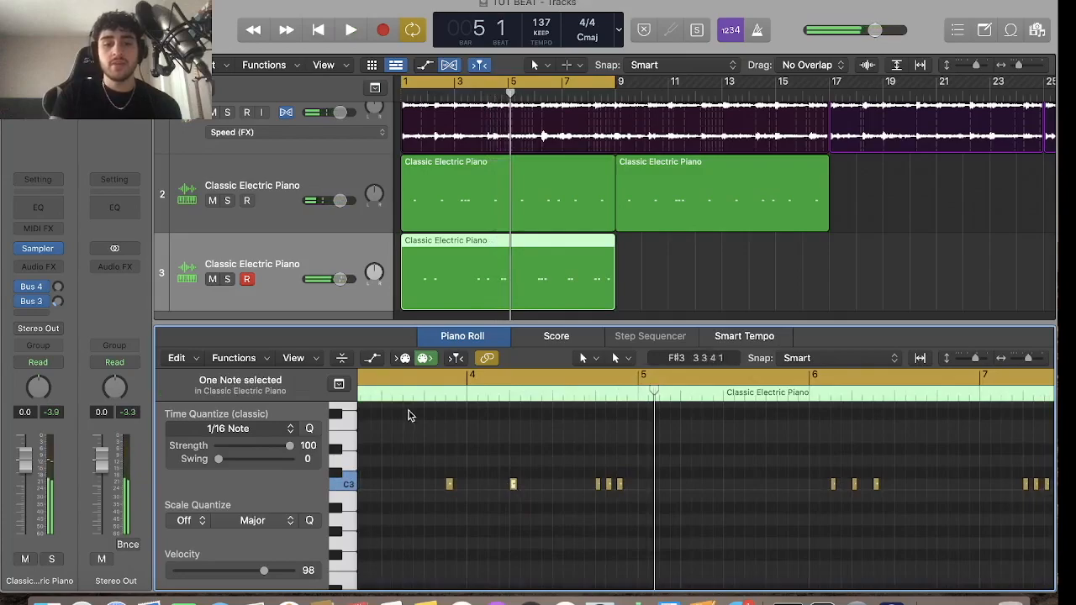
click(411, 402)
click(432, 379)
key(space)
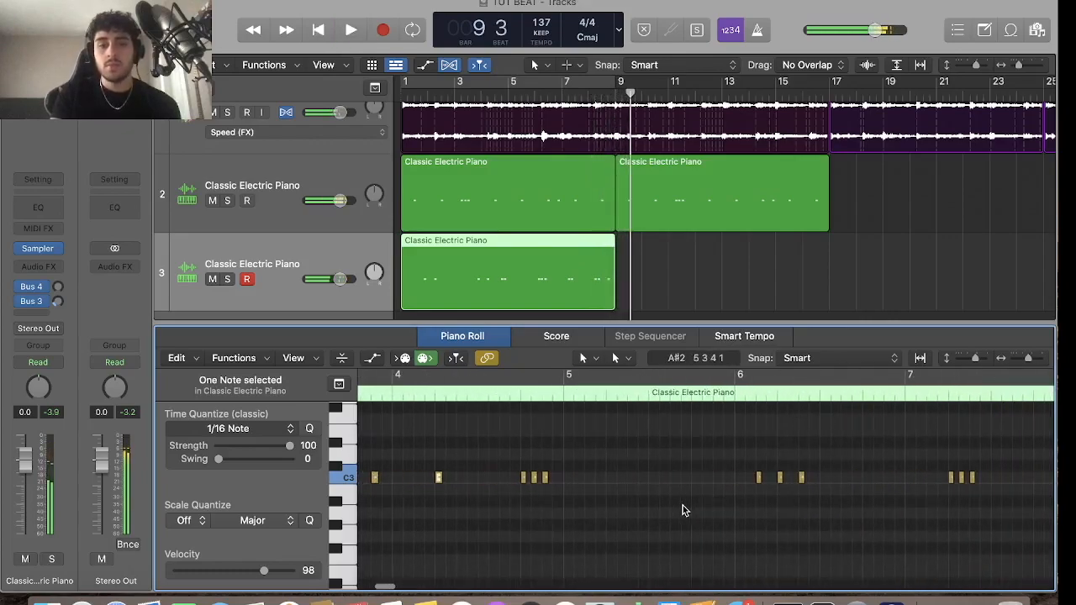
Copy the second snare region to bar 9, play the result and close the Piano Roll
drag(505, 271, 704, 274)
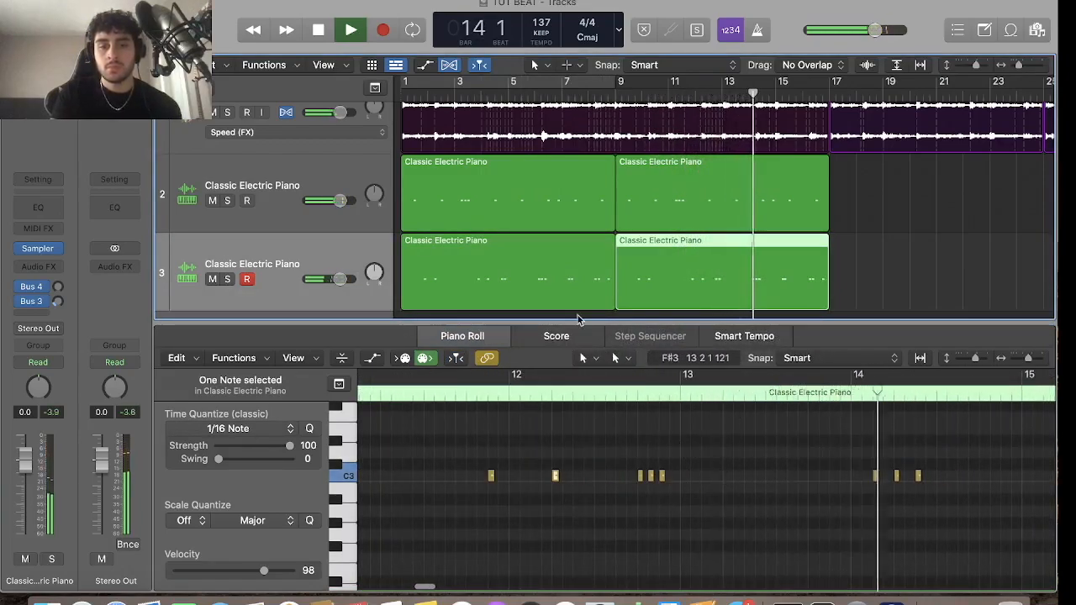
key(space)
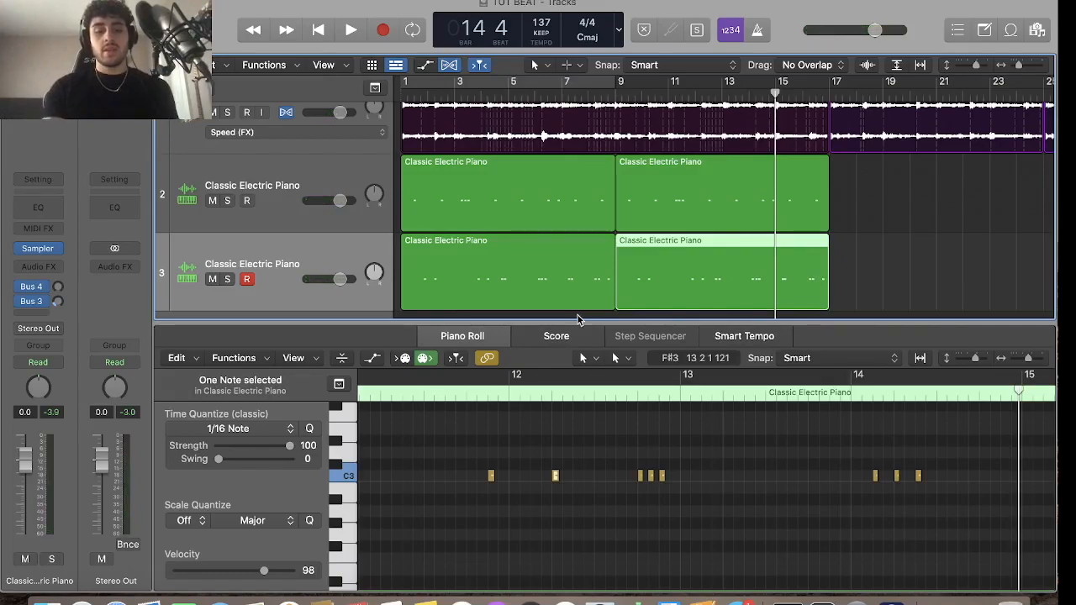
key(b)
key(b)
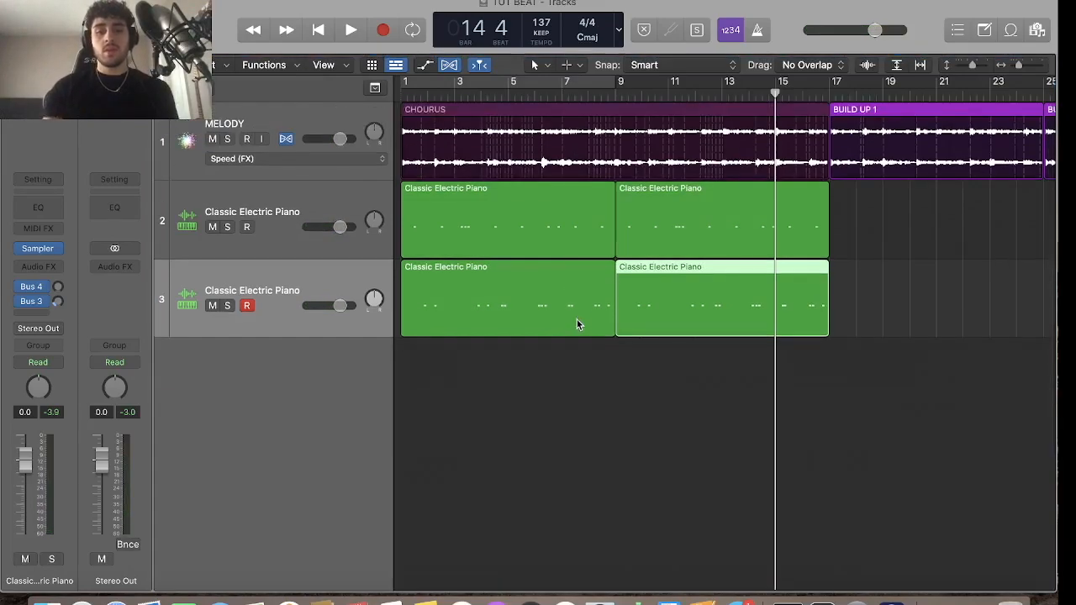
Create a new track with duplicate settings from the second snare track
click(386, 355)
click(302, 289)
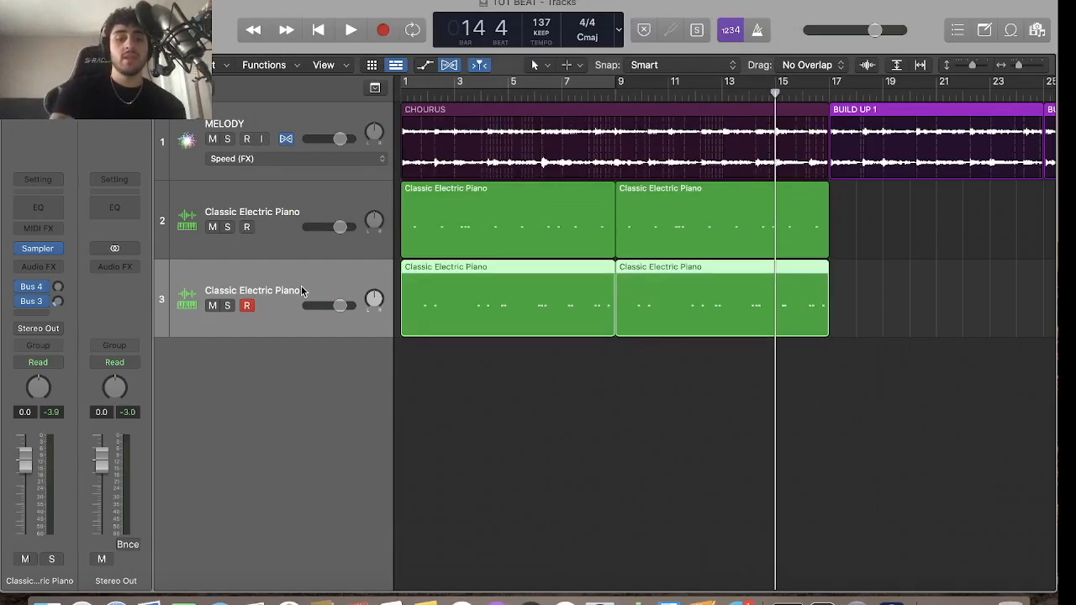
key(super+d)
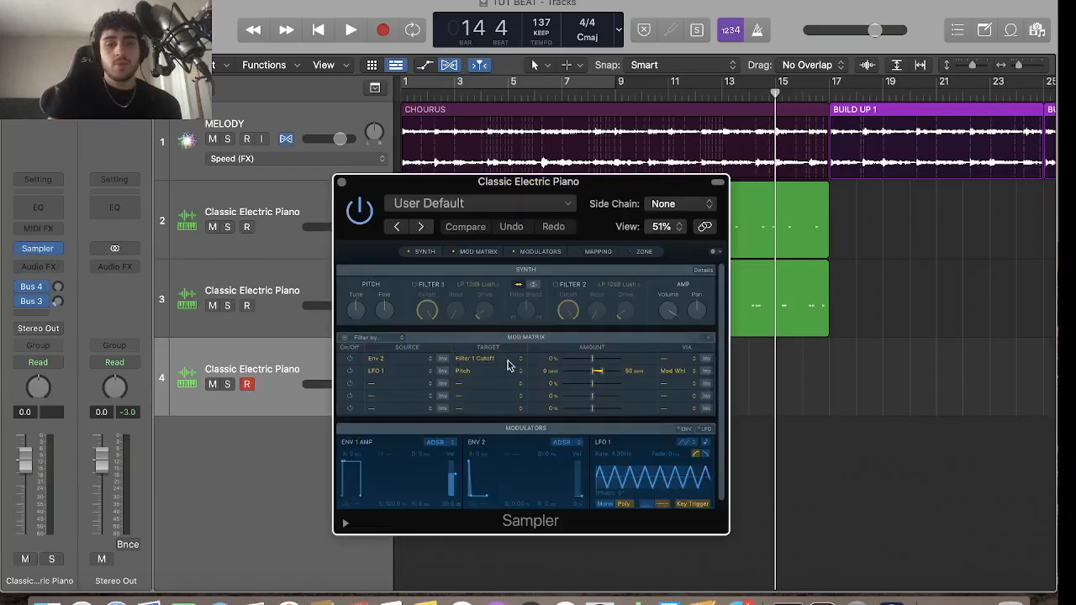
Show the Mapping and Zone sections of the new track's Sampler, audition its GoSNR2 sample and close the plug-in window
click(583, 256)
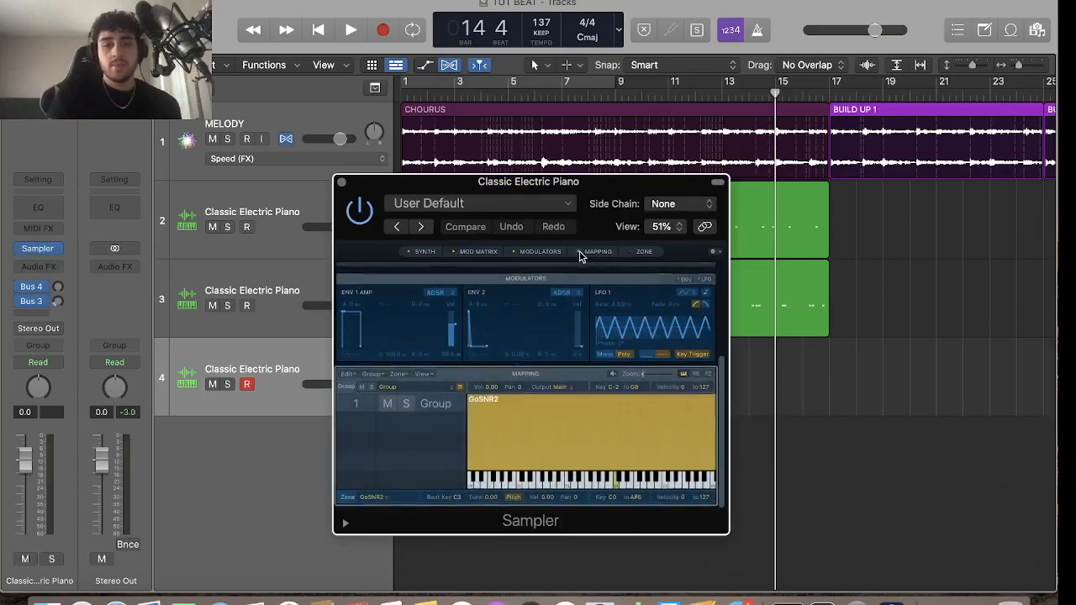
click(643, 252)
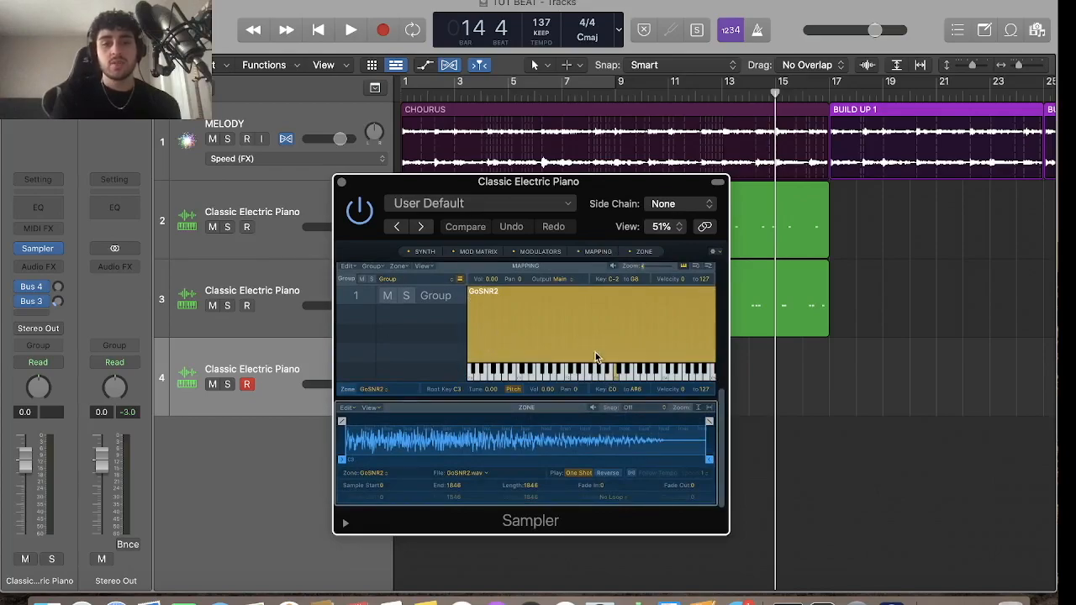
click(590, 375)
scroll(498, 304, up, 1)
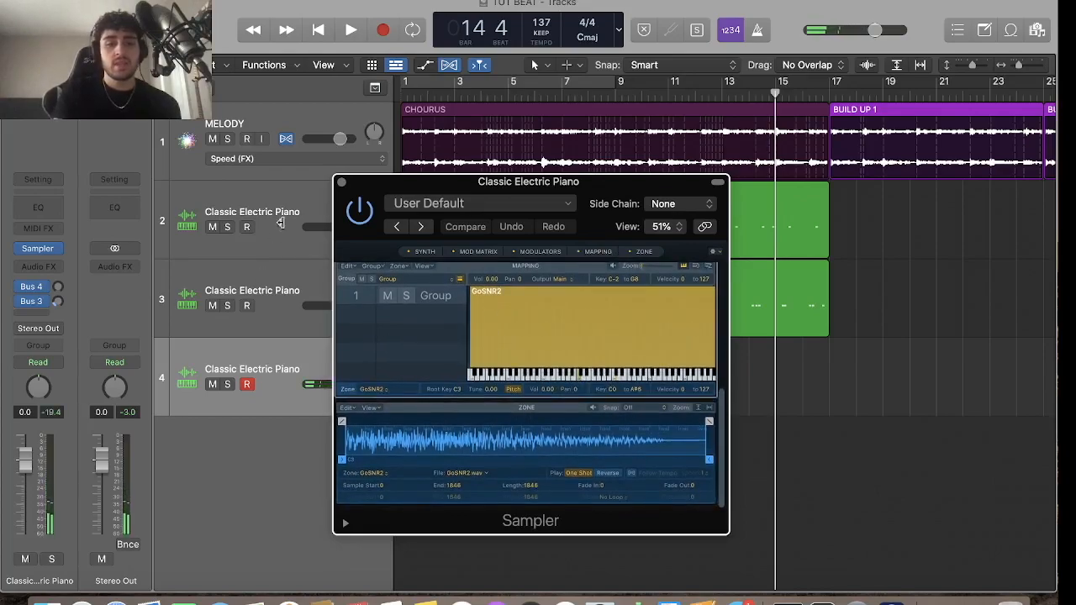
click(341, 182)
Browse the drum kits in Finder and pick Best Rim.wav from the Percs folder while the beat plays
click(50, 600)
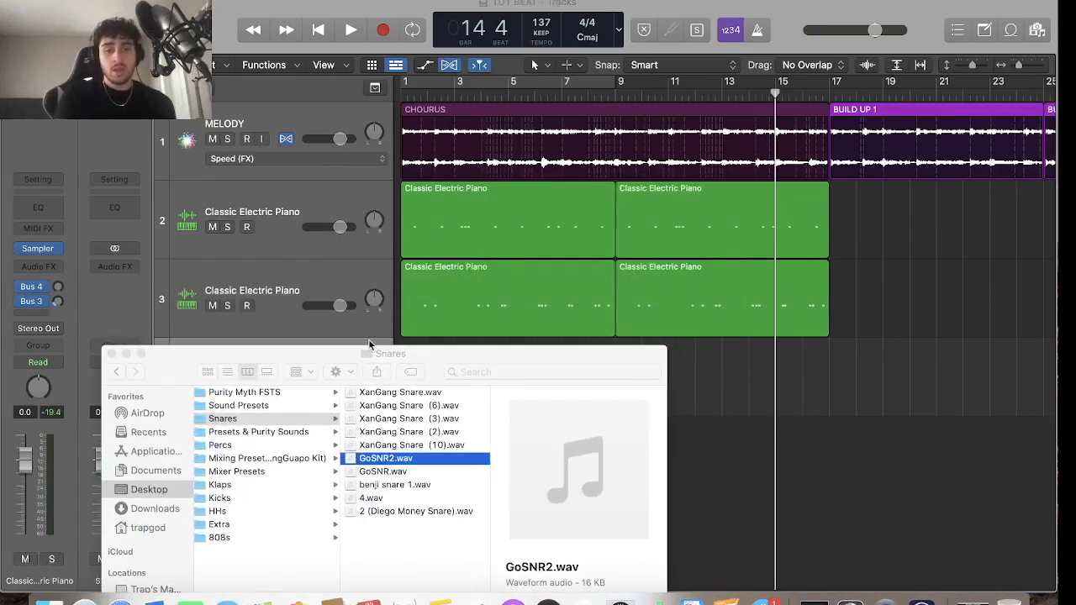
scroll(261, 451, left, 4)
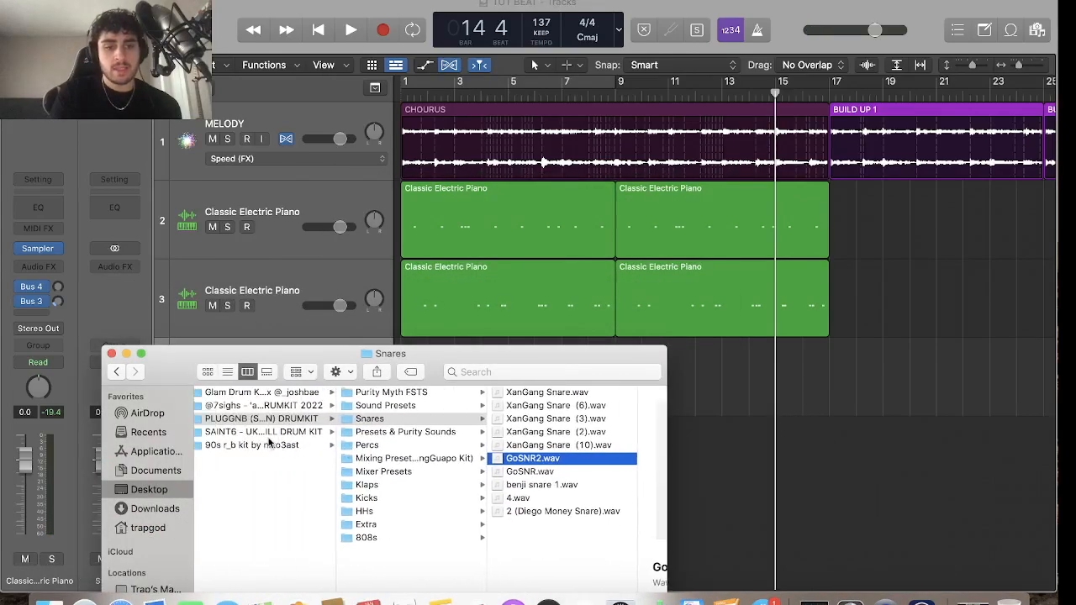
click(406, 424)
click(388, 449)
click(530, 419)
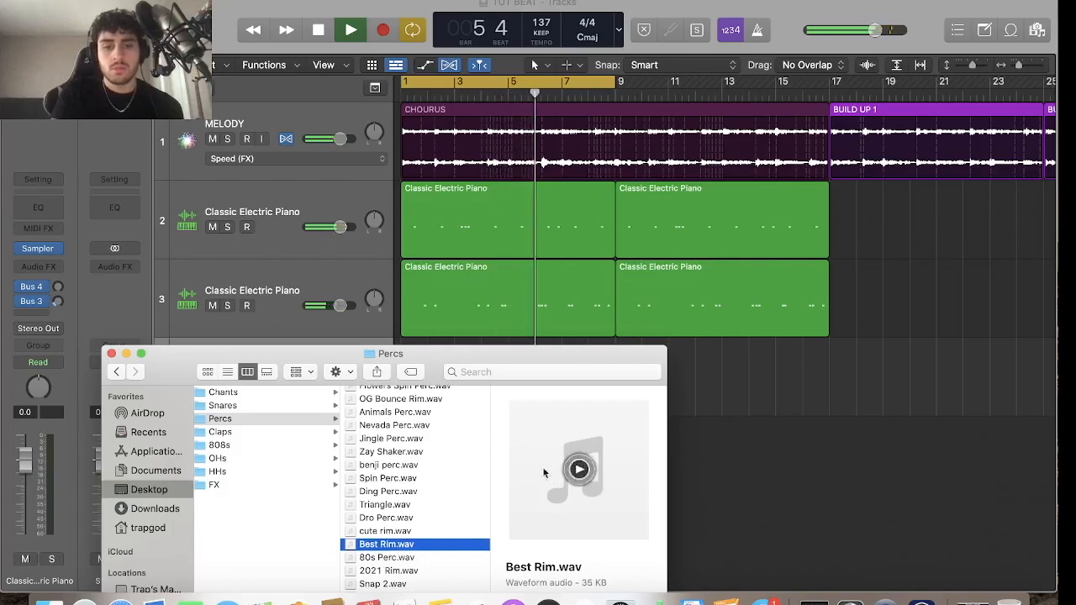
Replace the GoSNR2 sample in track 4's Sampler with Best Rim.wav and close the plug-in window
drag(163, 360, 80, 433)
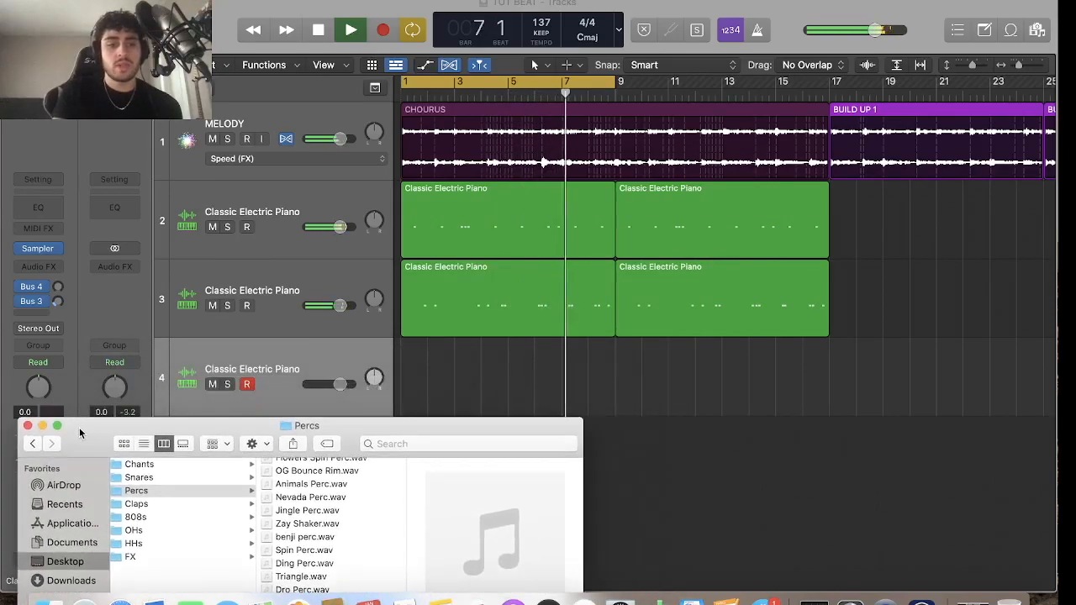
click(38, 249)
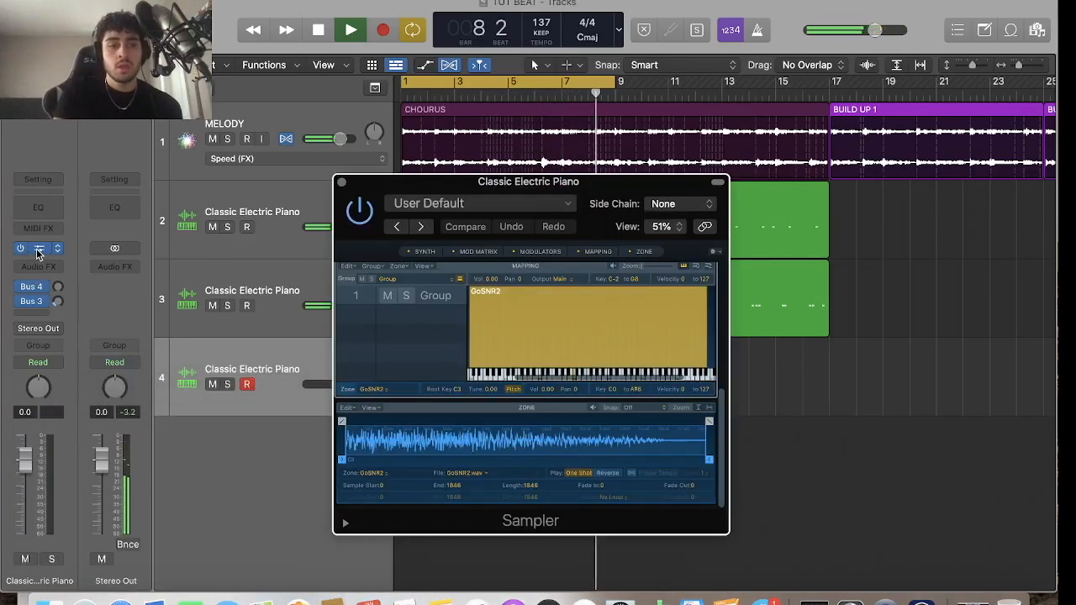
click(341, 183)
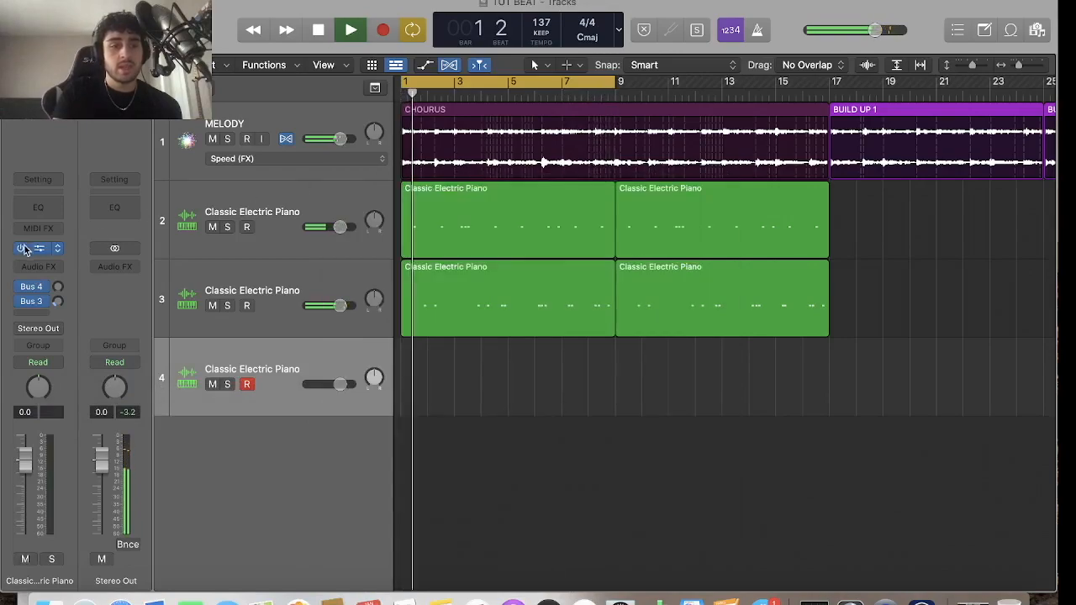
click(39, 250)
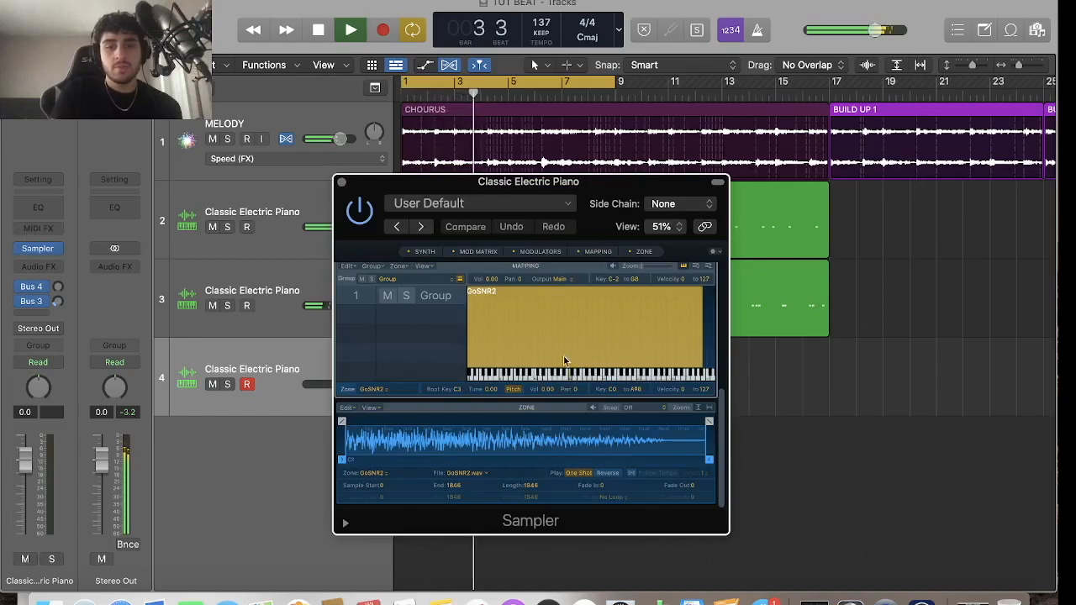
click(49, 601)
drag(325, 418, 177, 336)
drag(347, 475, 572, 378)
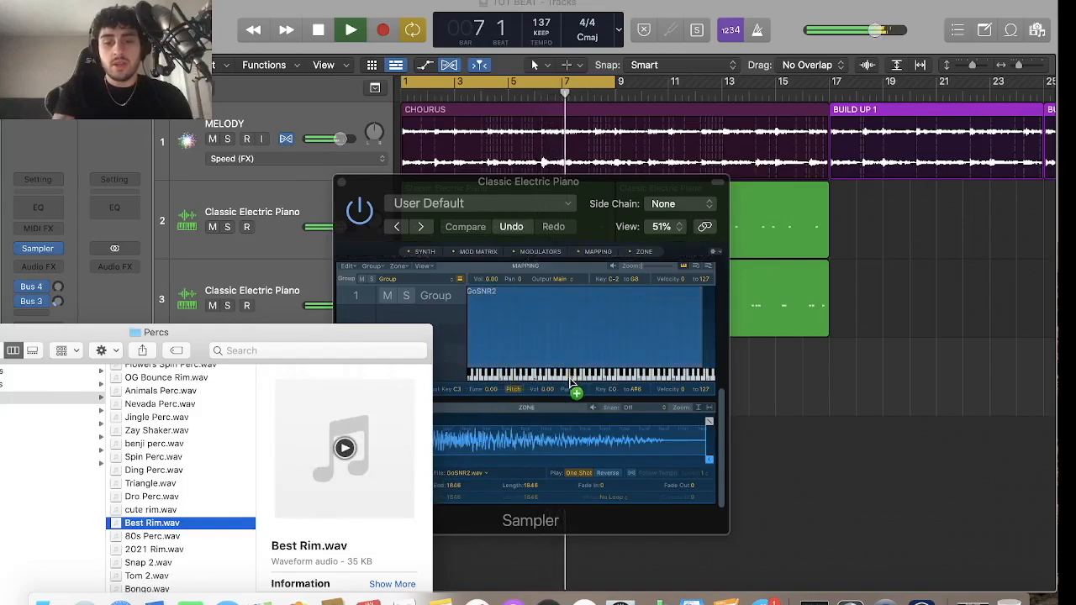
mouse_move(559, 385)
mouse_down()
mouse_move(404, 429)
mouse_move(565, 387)
mouse_move(569, 370)
mouse_move(572, 383)
mouse_up()
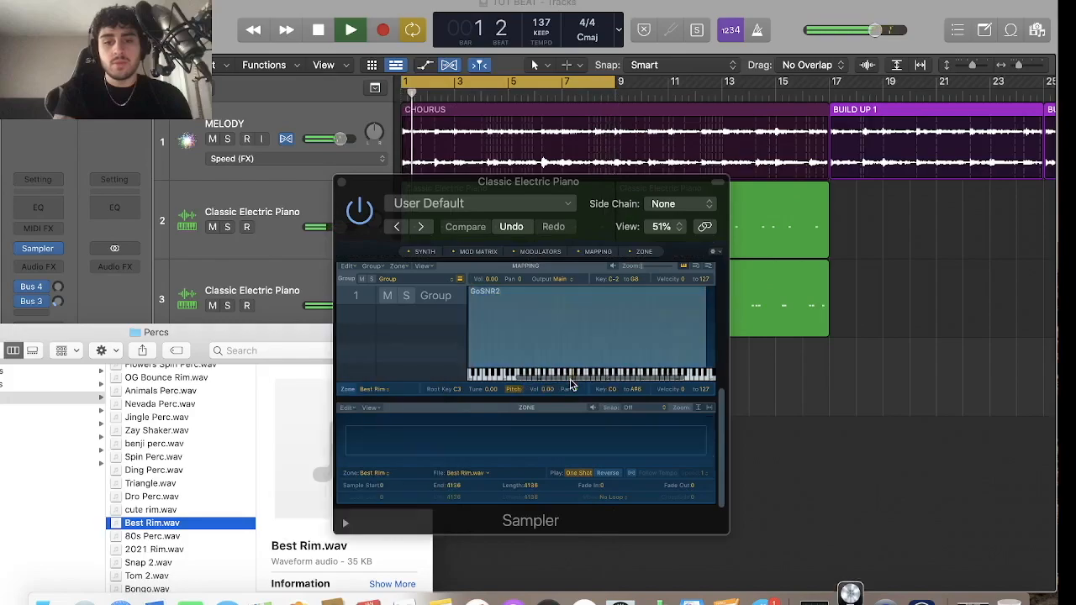
click(351, 492)
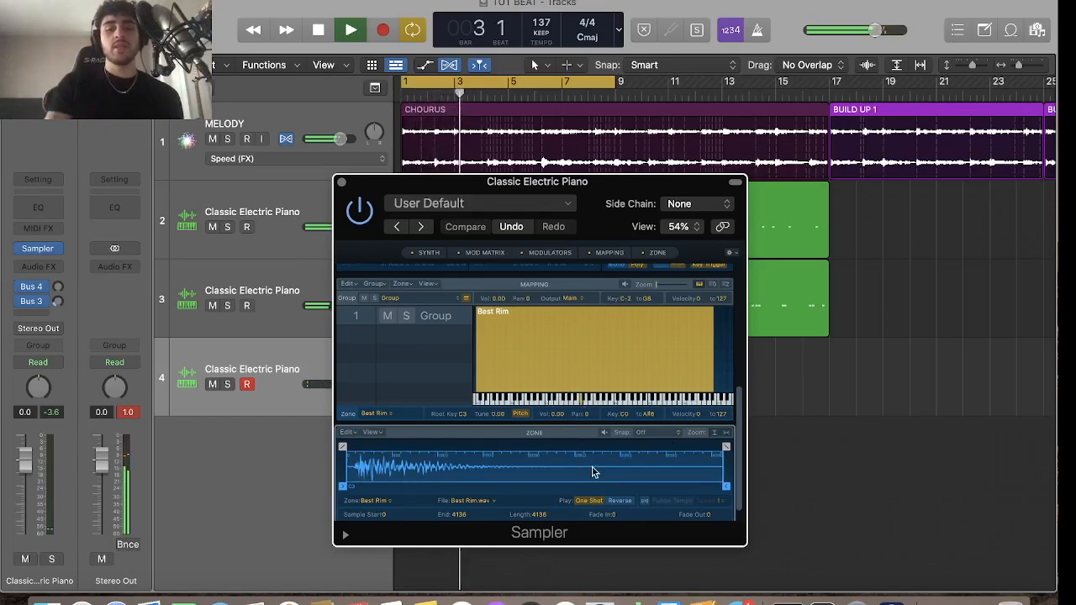
click(341, 182)
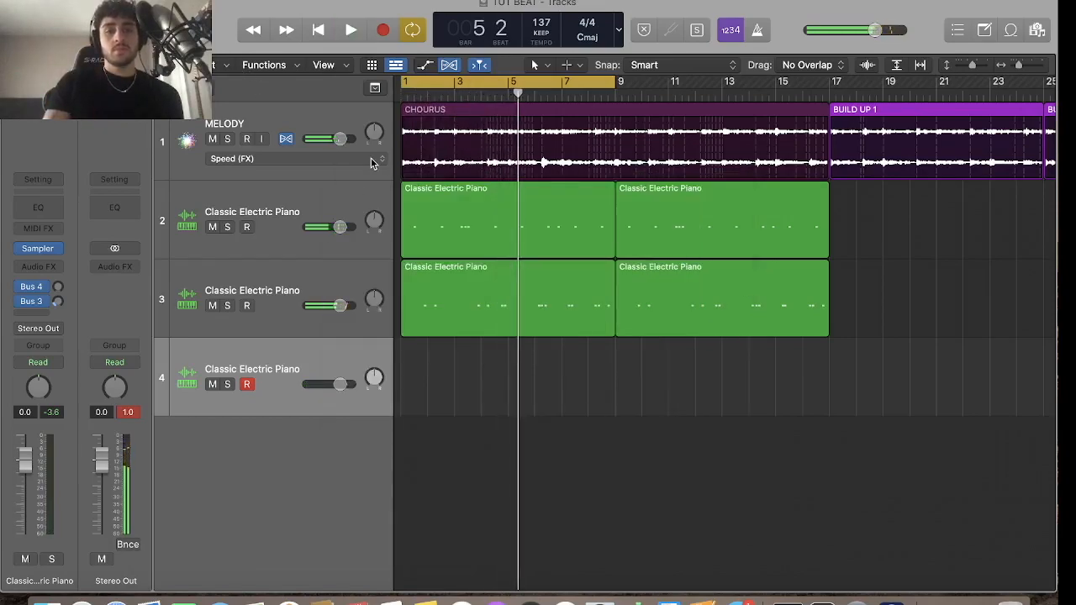
key(e)
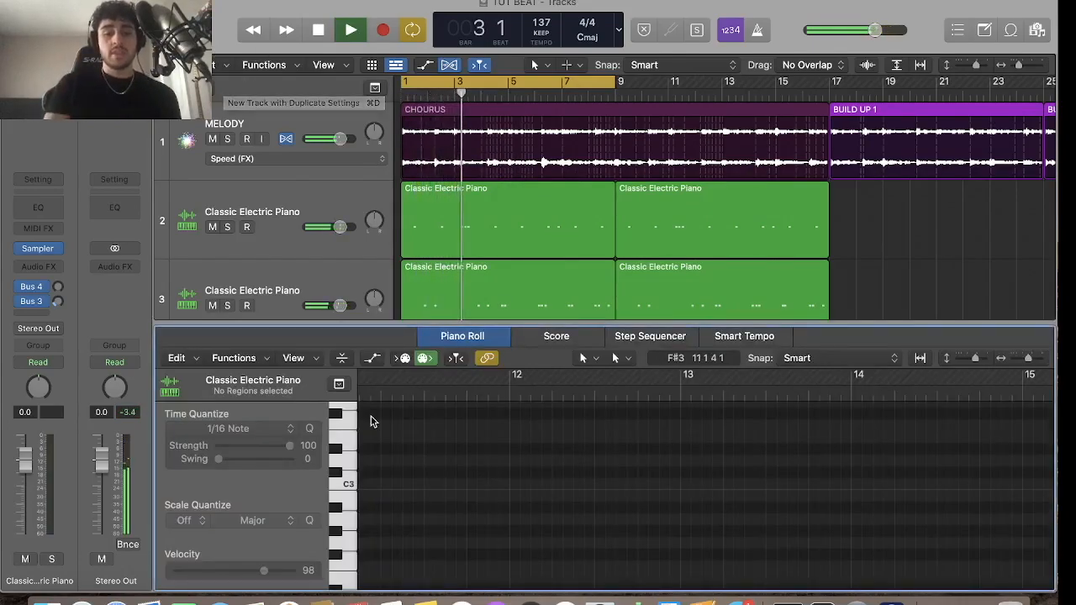
scroll(468, 462, left, 5)
scroll(468, 463, left, 10)
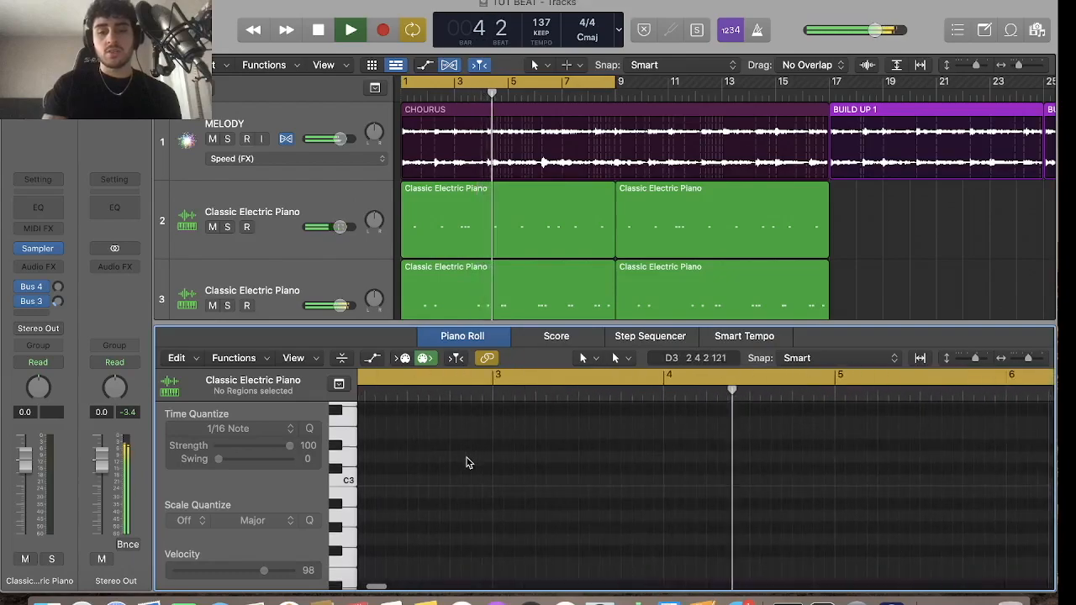
scroll(468, 462, up, 2)
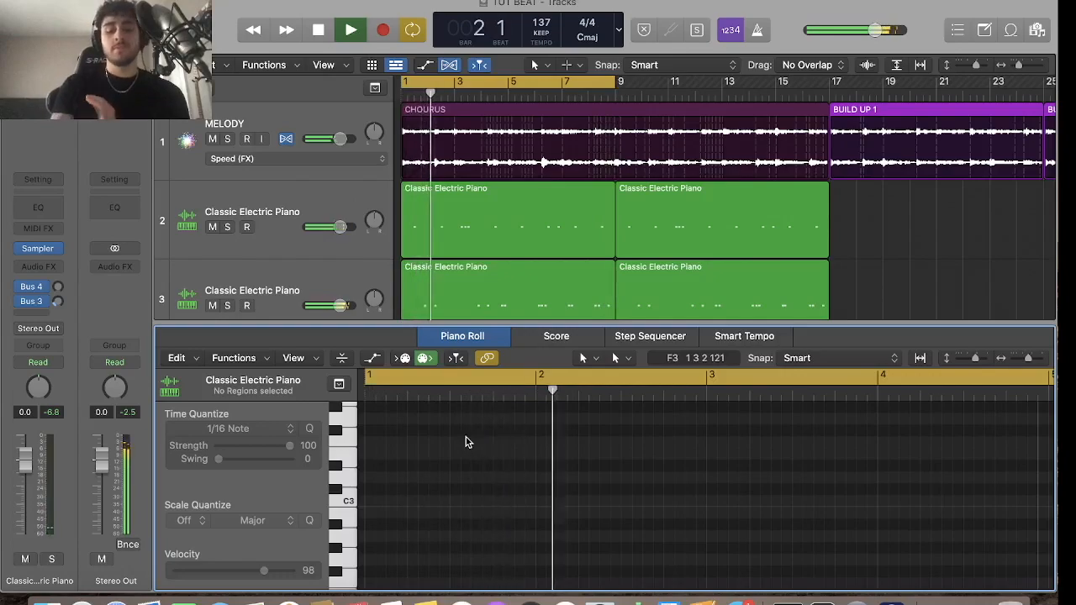
key(b)
key(b)
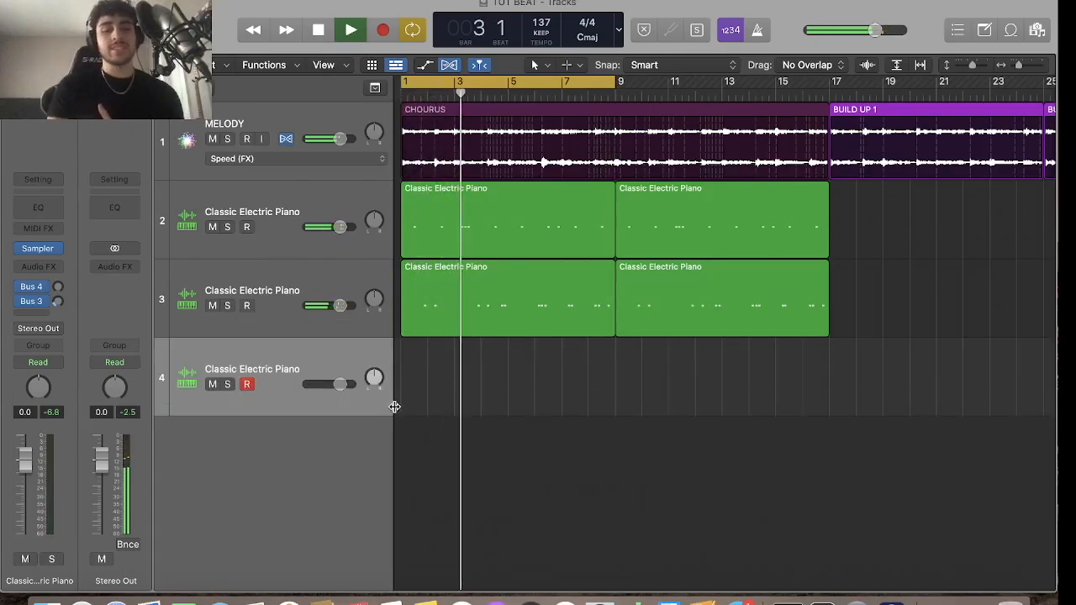
Audition the rim sample with Musical Typing, record an eight-bar rim pattern on track 4 over the loop and close the keyboard window
key(super+k)
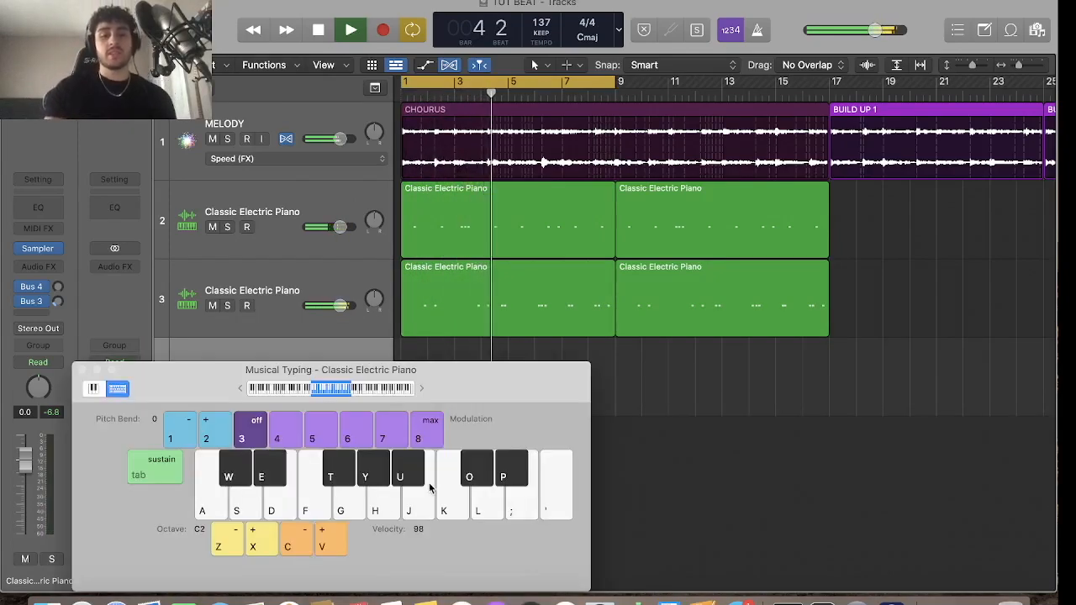
click(450, 507)
click(450, 507)
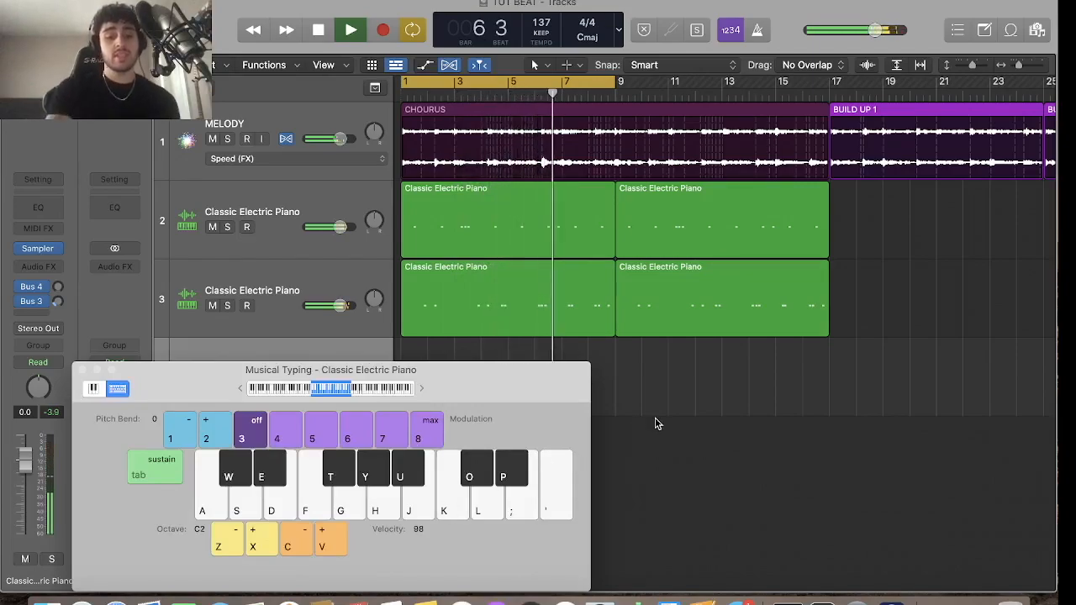
key(r)
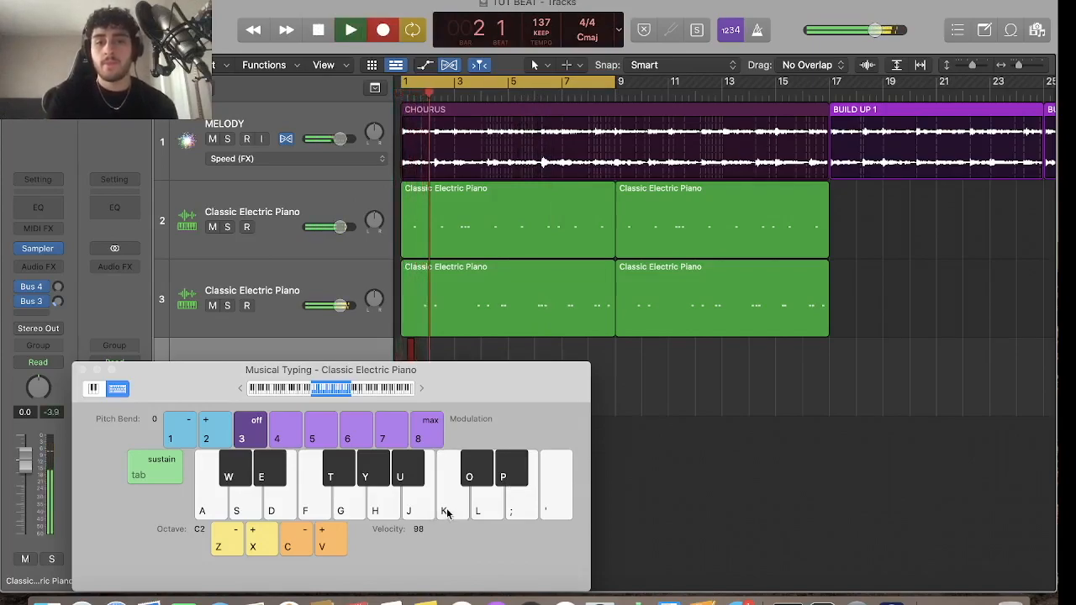
click(448, 509)
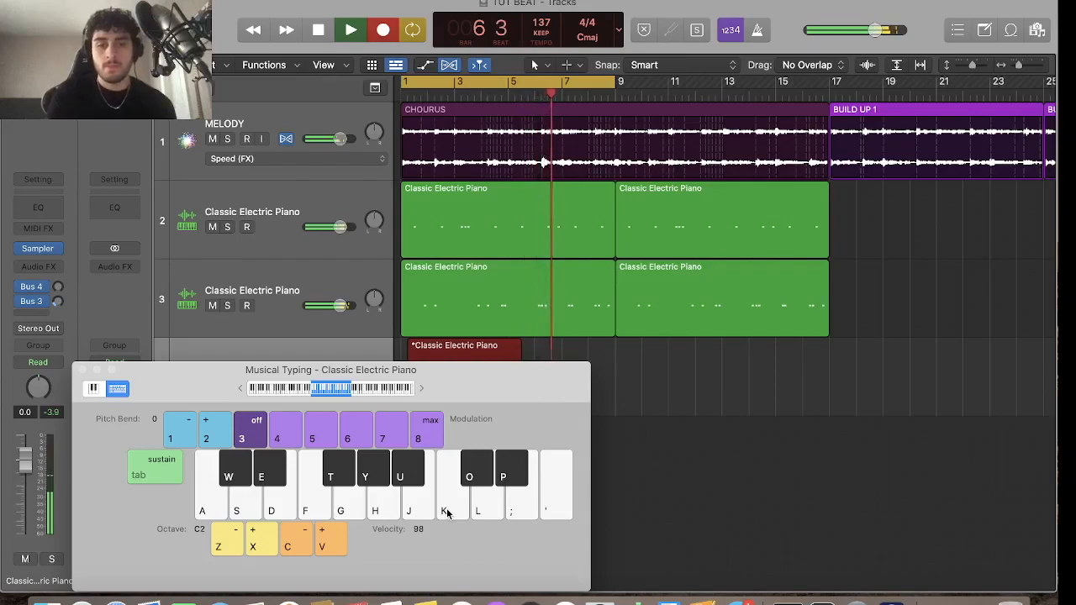
click(446, 513)
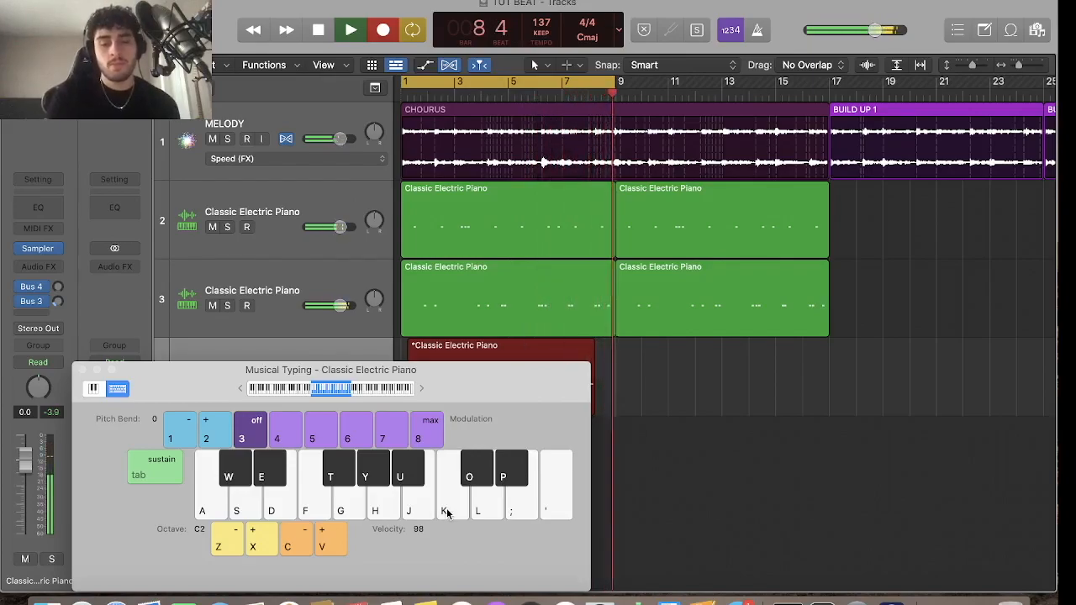
click(81, 370)
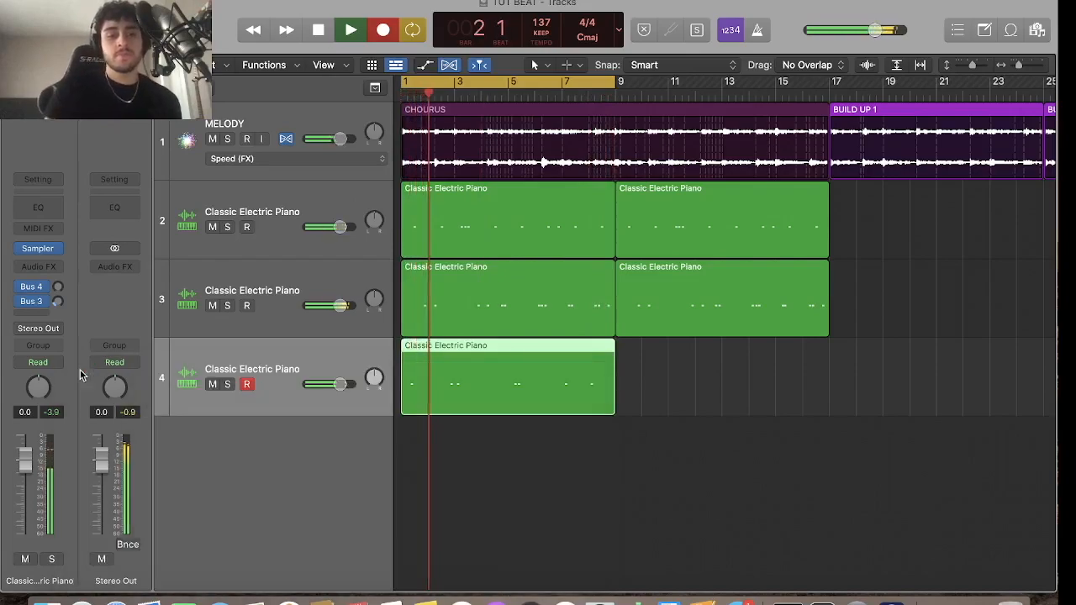
Quantize all notes of the recorded rim region to 1/16 notes in the Piano Roll and play the loop back
double_click(503, 386)
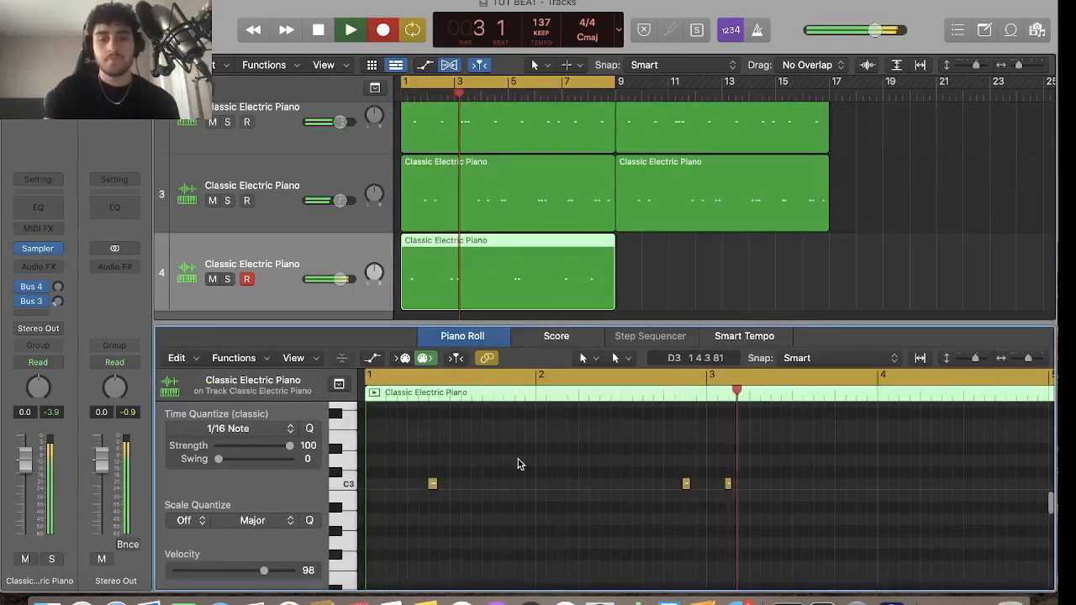
key(space)
key(super+a)
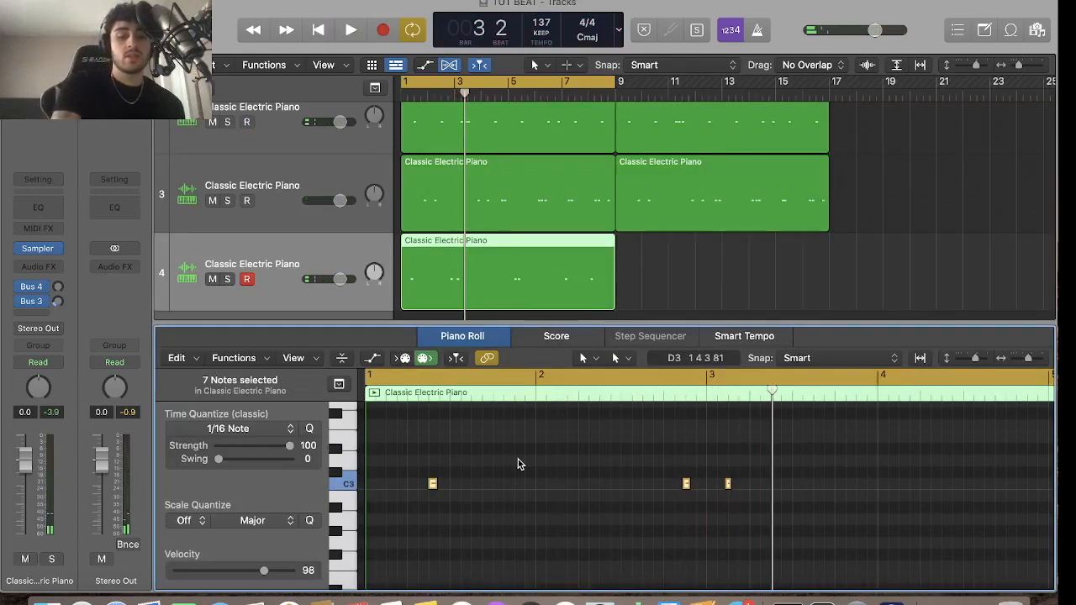
key(q)
key(space)
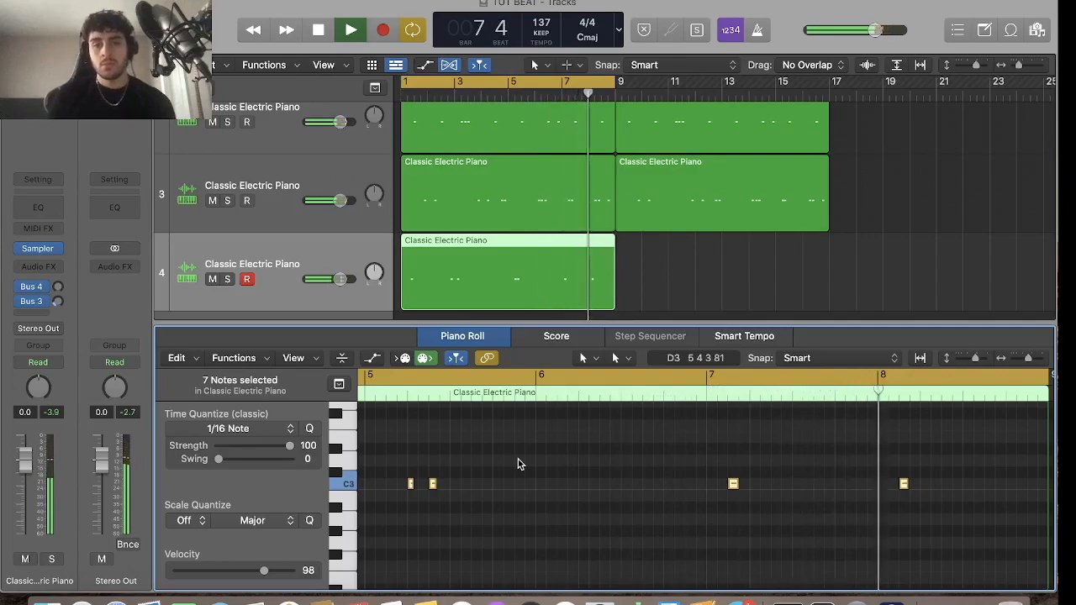
key(space)
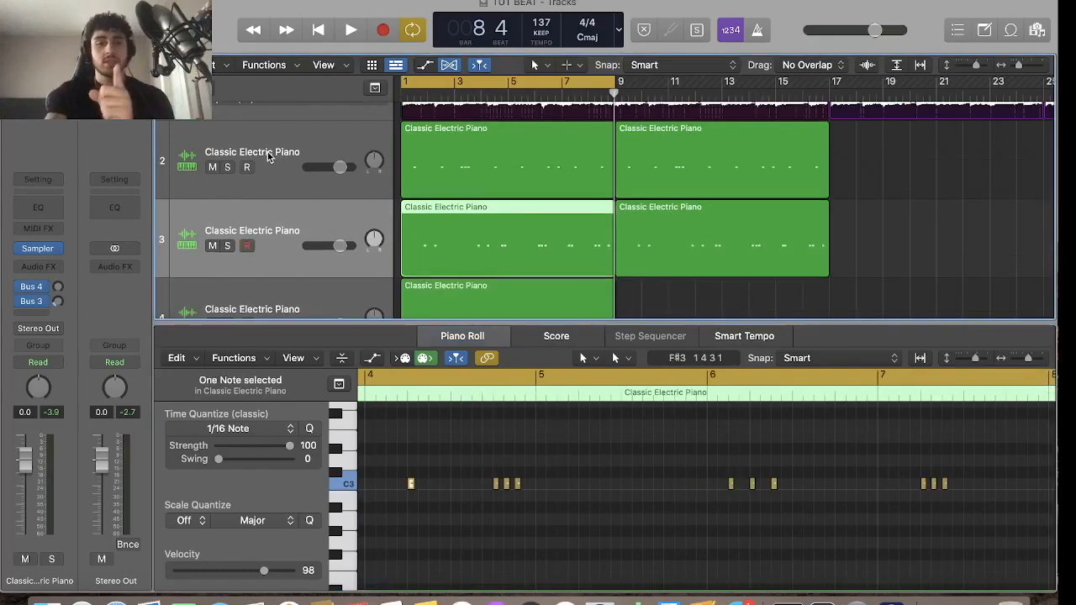
Rename tracks 2, 3 and 4 as MAIN SNARE, SNARE 2 and PERC
double_click(271, 151)
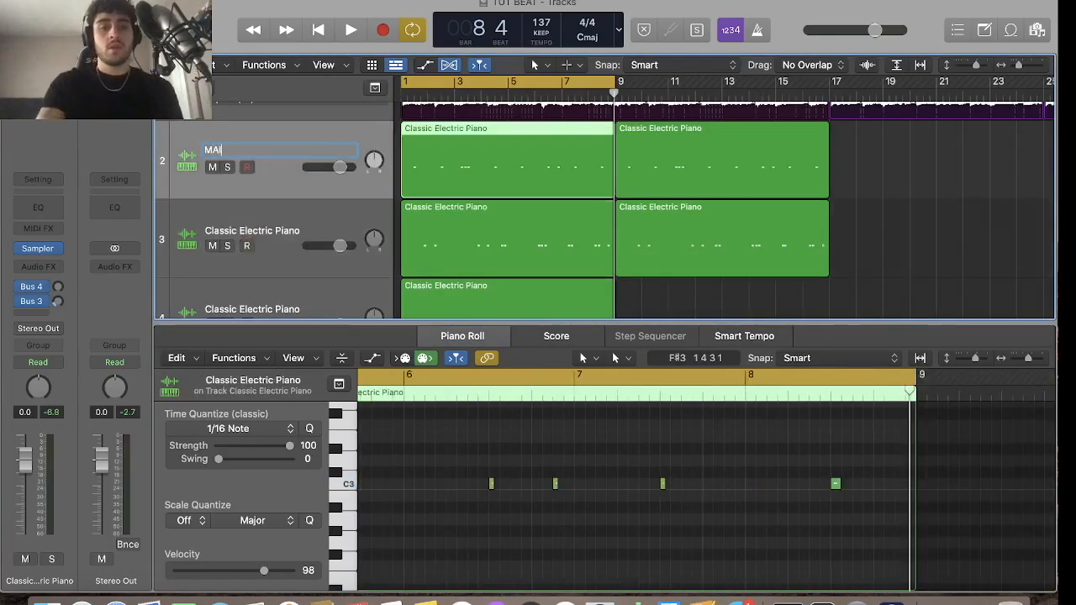
key(Return)
double_click(265, 235)
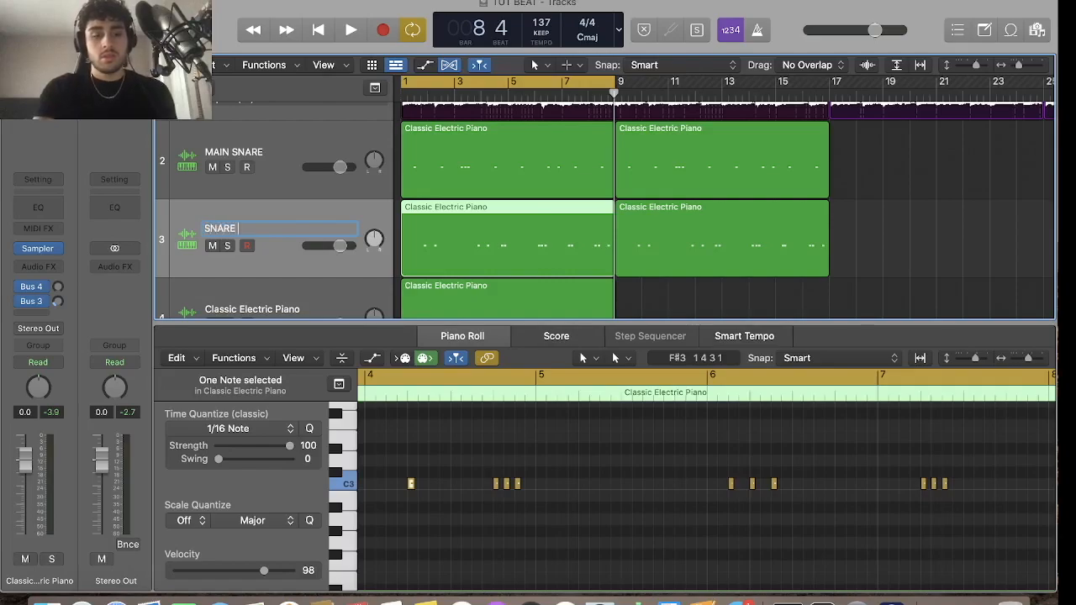
text(SNARE 2)
key(Return)
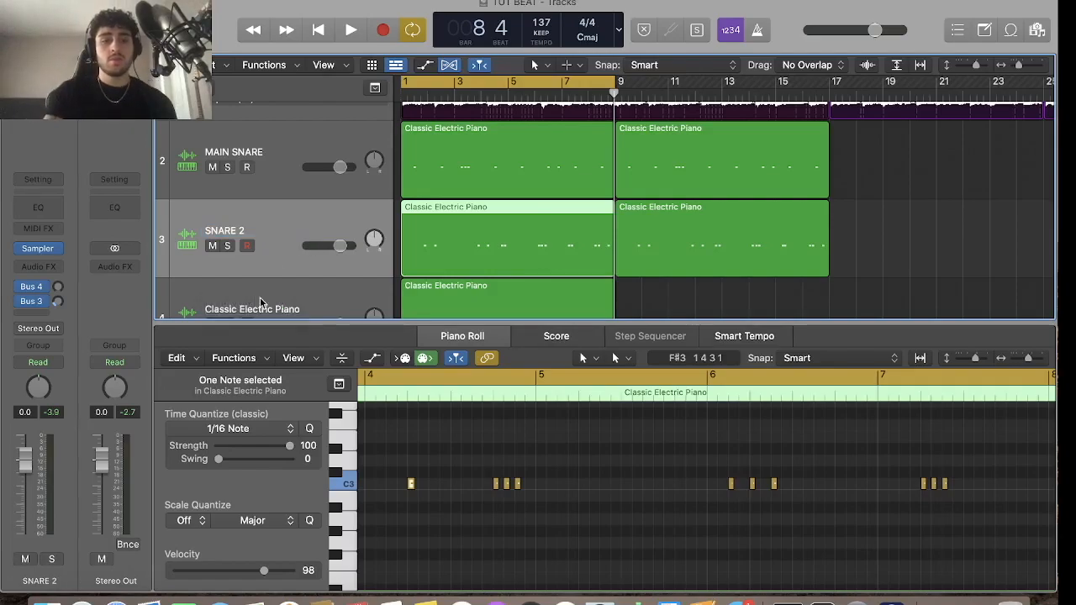
click(263, 307)
double_click(268, 261)
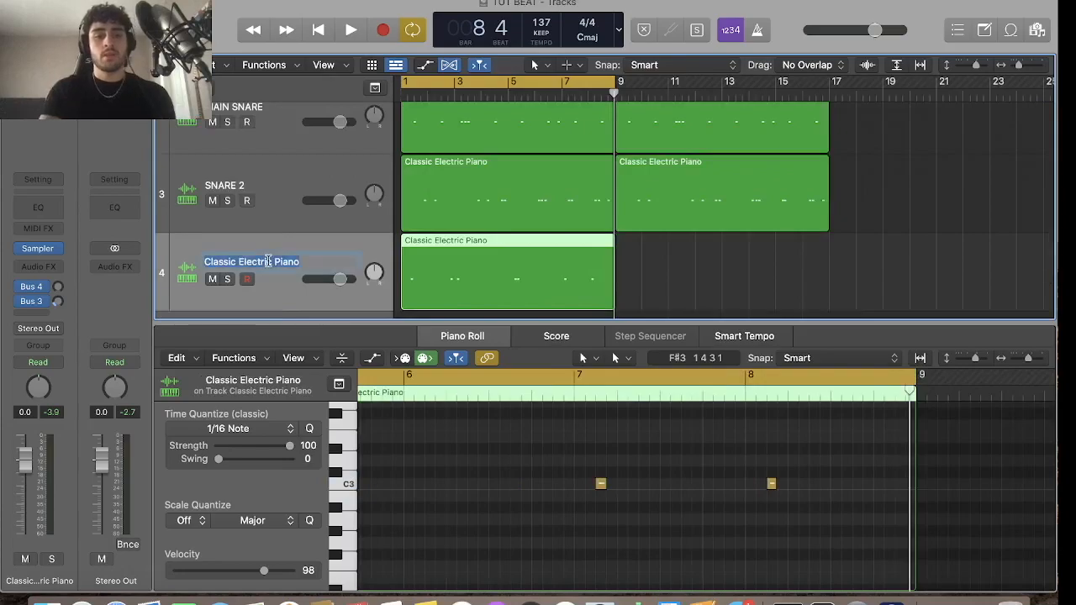
text(PERC)
key(Return)
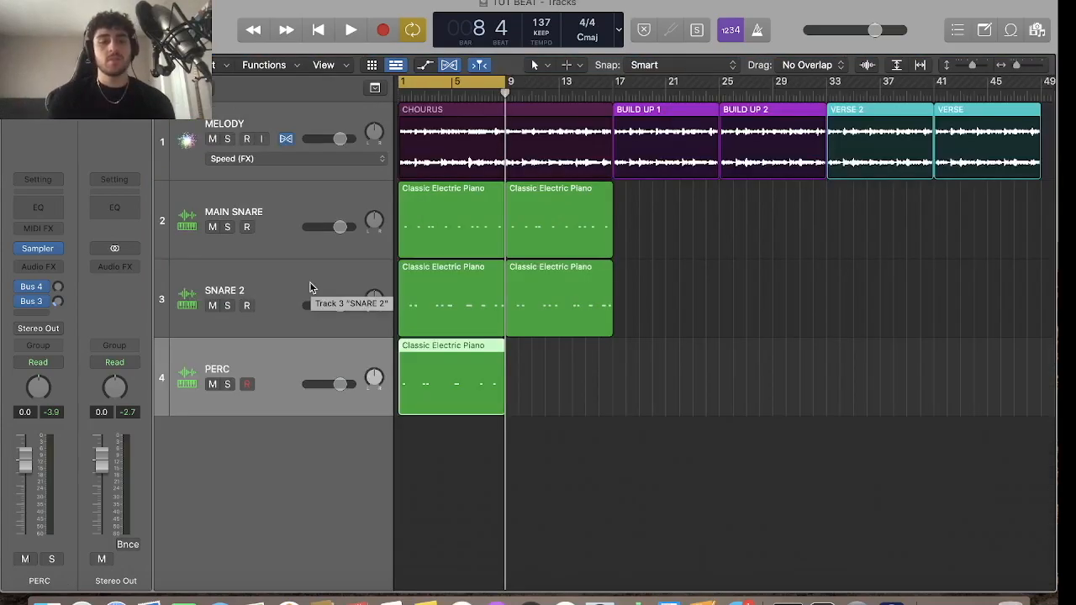
Give the MAIN SNARE and SNARE 2 tracks snare drum icons and the PERC track a drumsticks icon
click(428, 113)
key(space)
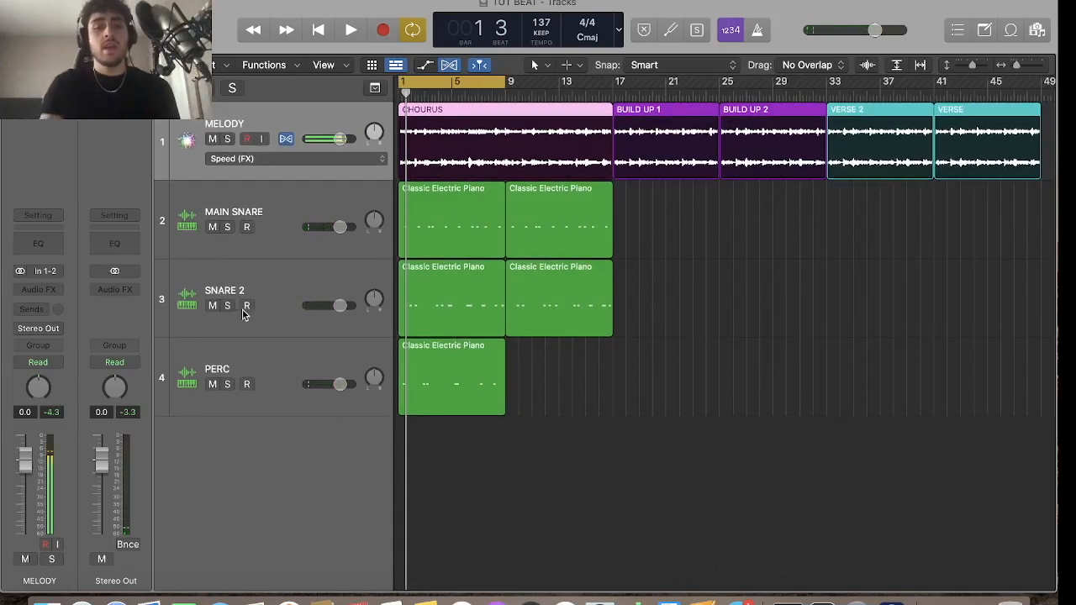
click(189, 224)
ctrl+click(189, 224)
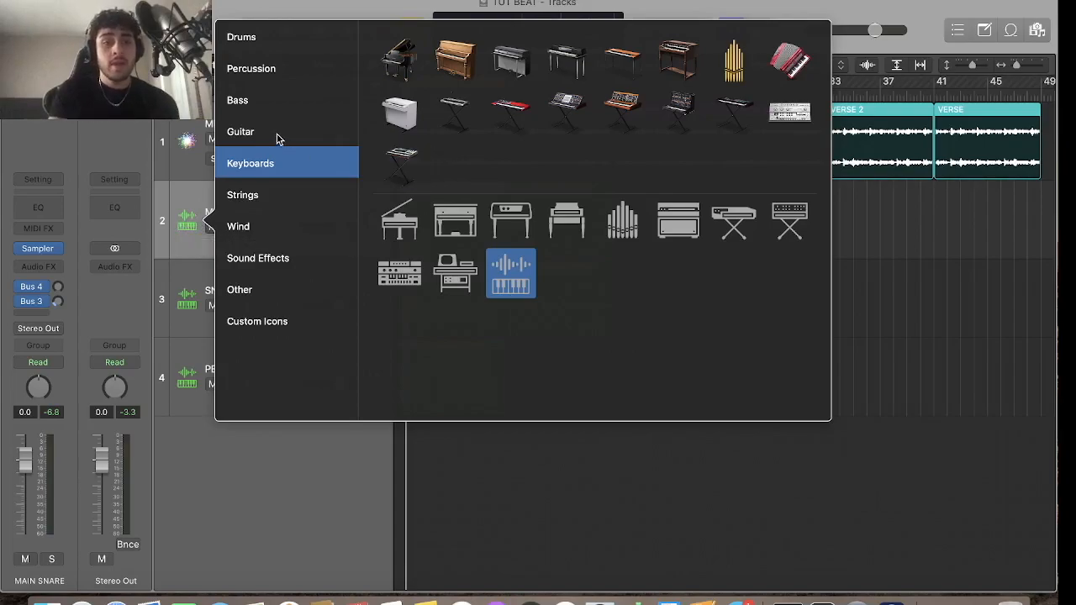
click(263, 39)
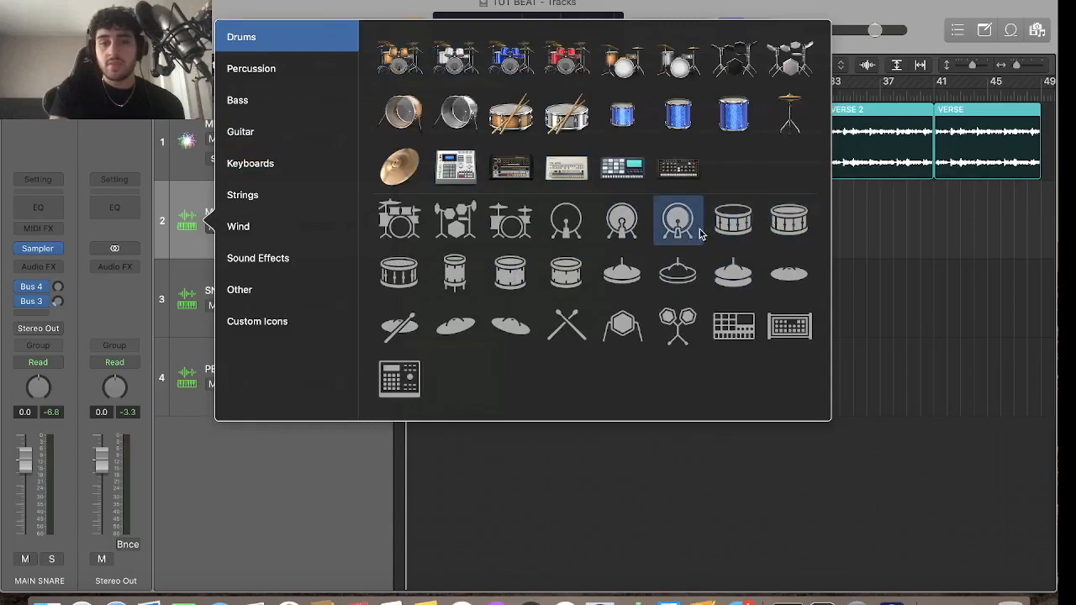
click(733, 225)
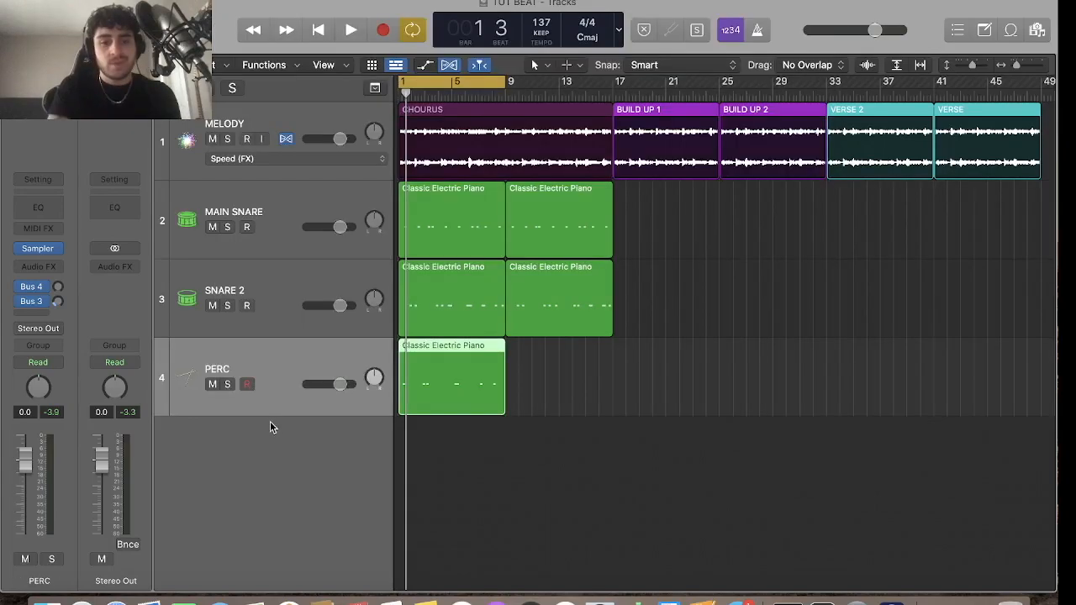
Recolor both MAIN SNARE regions dark teal using the Color palette and close the palette
right_click(463, 238)
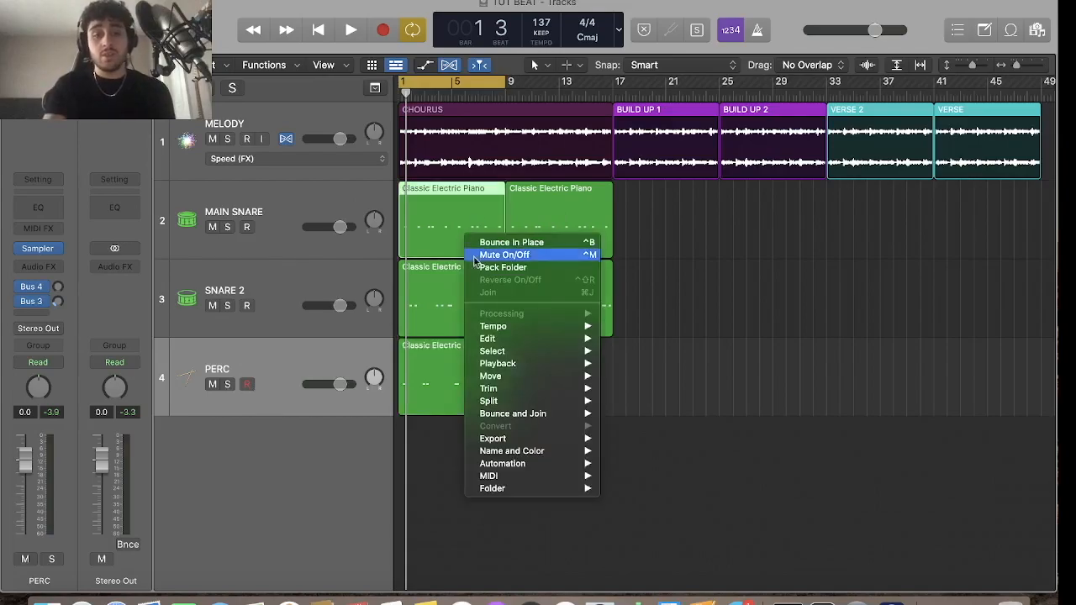
mouse_move(512, 451)
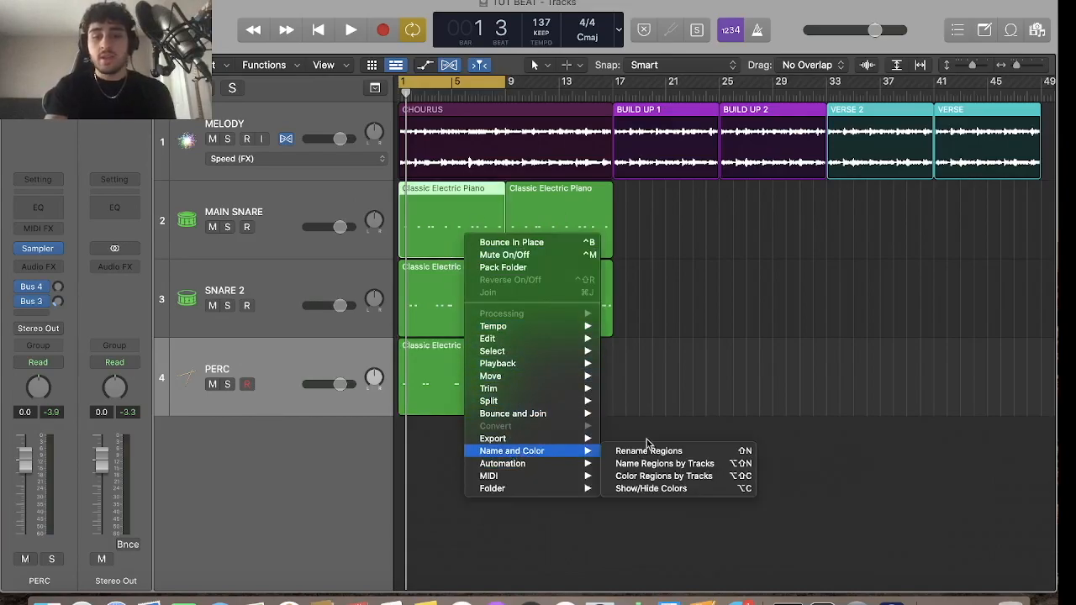
click(678, 489)
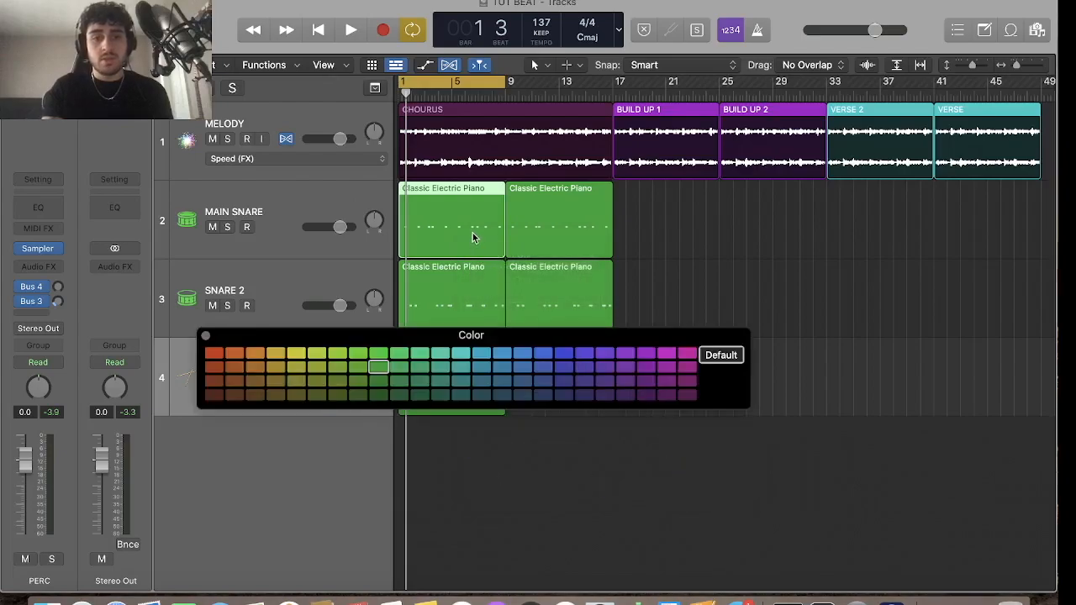
click(603, 383)
click(491, 380)
click(425, 382)
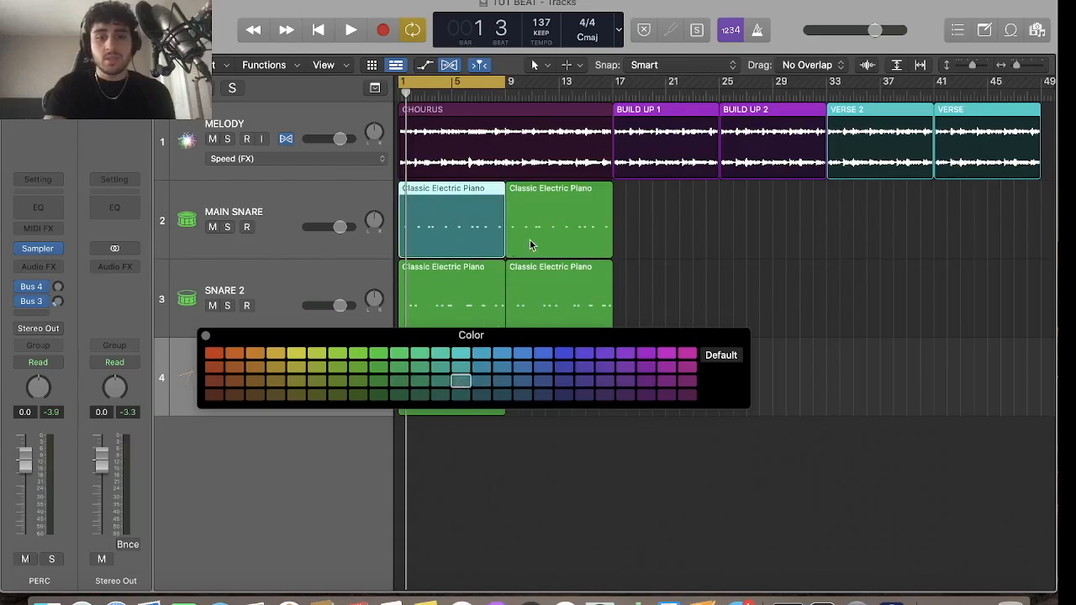
click(530, 245)
click(461, 381)
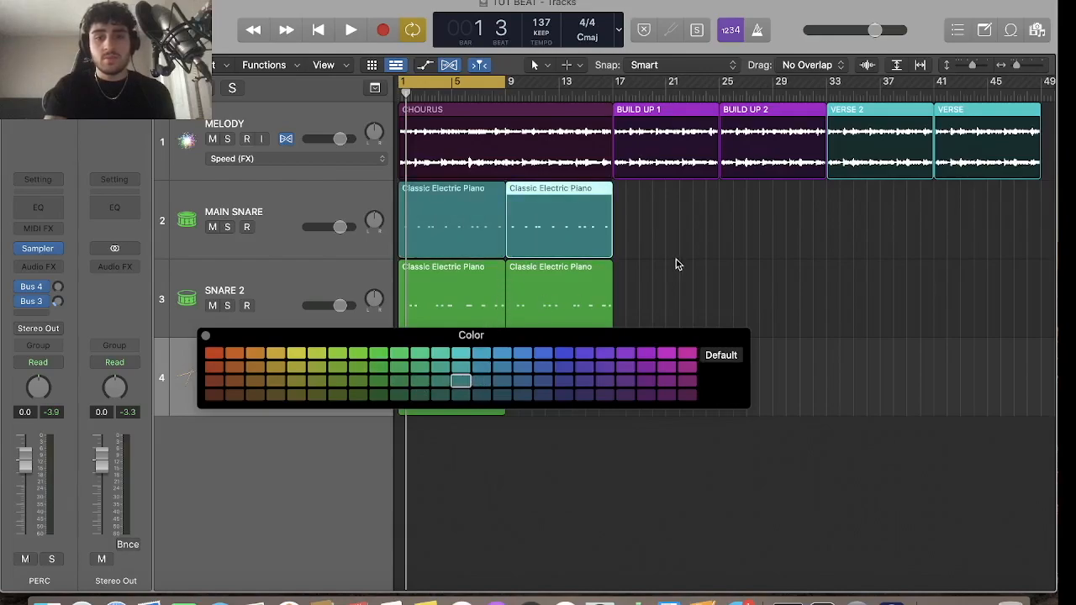
click(678, 264)
click(206, 337)
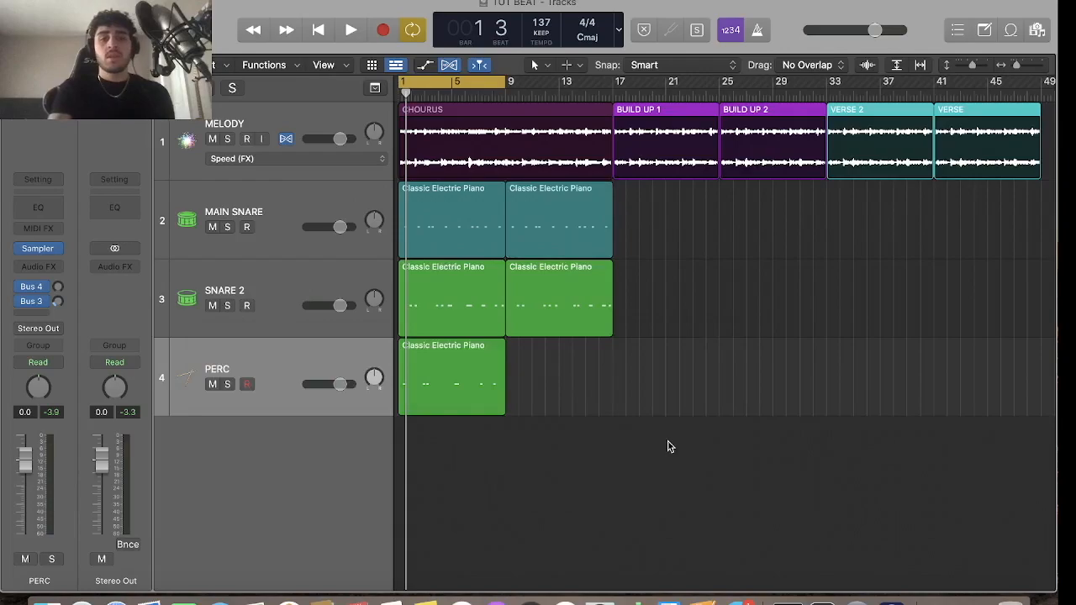
Play the loop briefly and create a new track with duplicate settings from the PERC track
key(space)
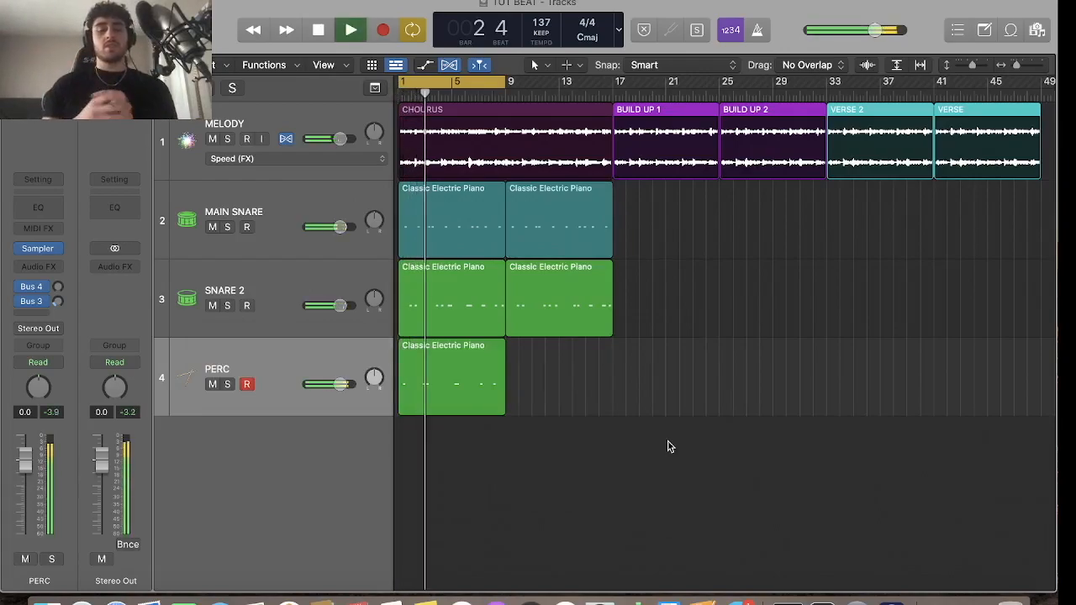
key(space)
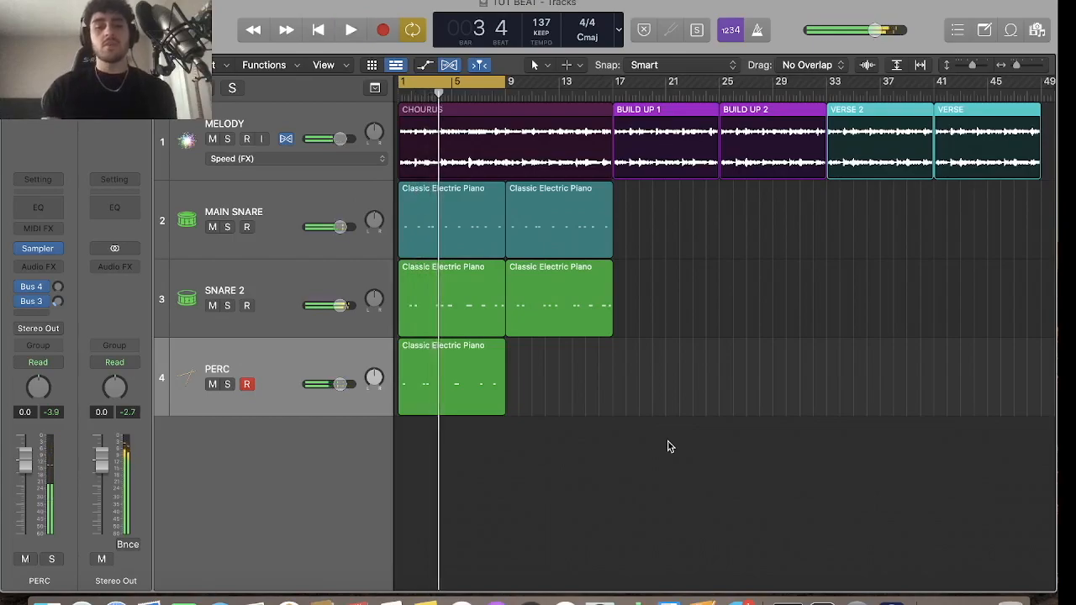
key(super+d)
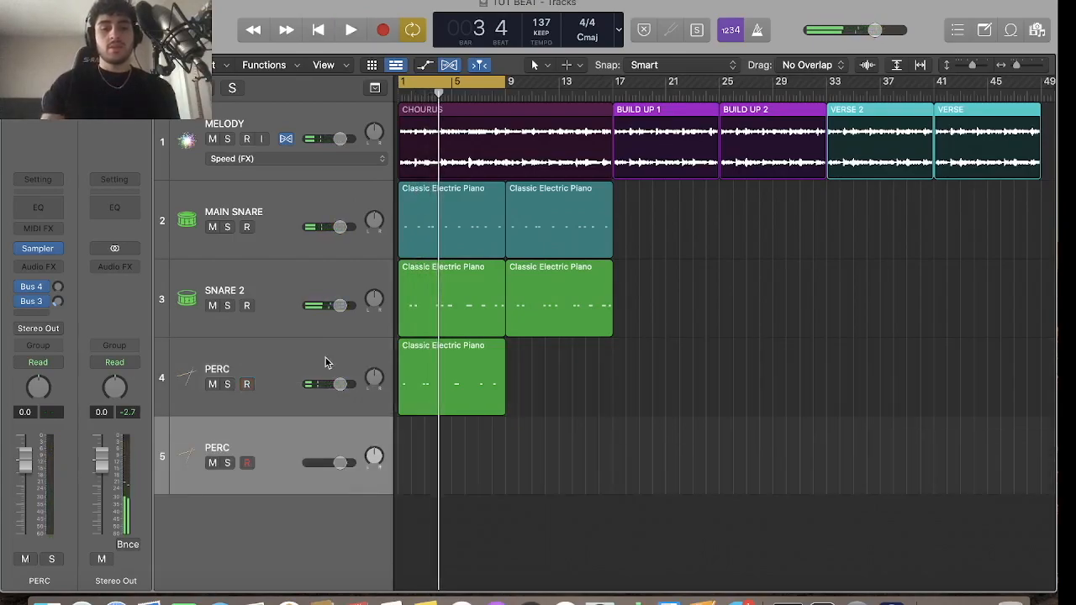
Examine the note placement of the PERC region across all eight bars in the Piano Roll while the loop plays
key(space)
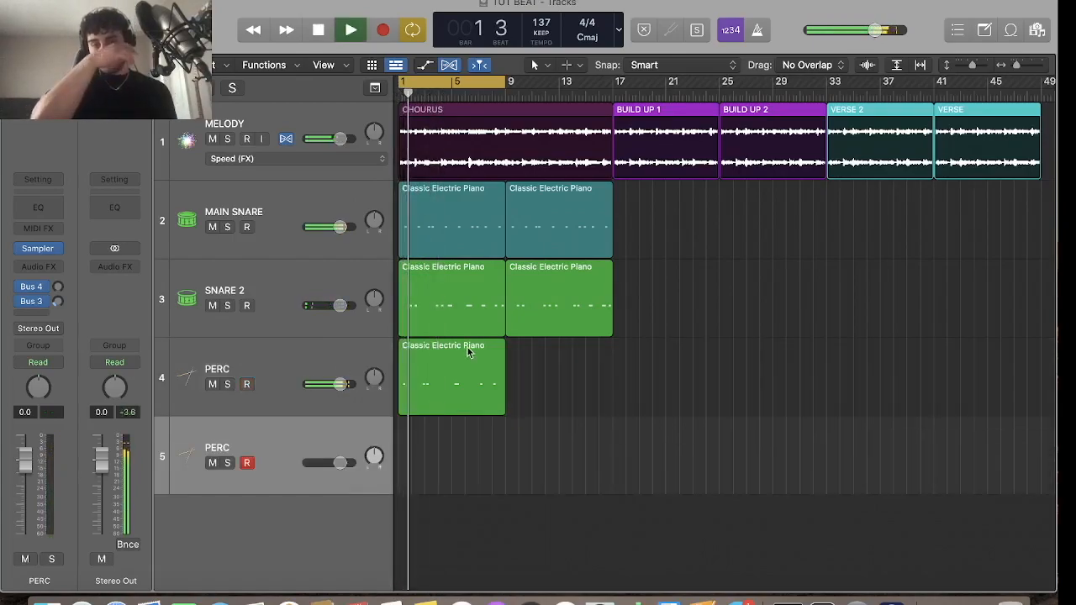
double_click(469, 353)
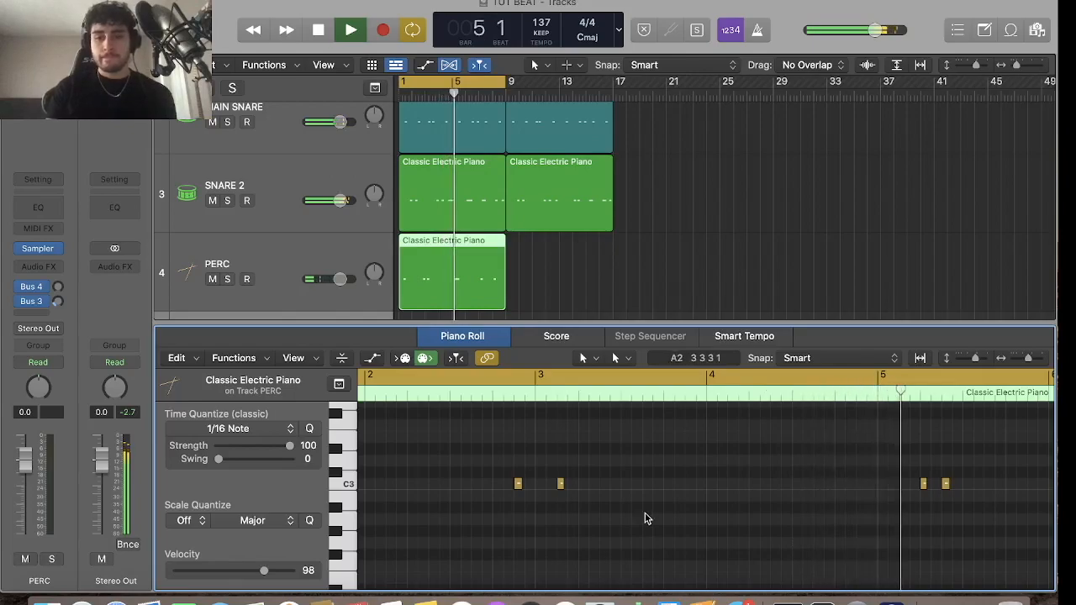
scroll(646, 519, right, 4)
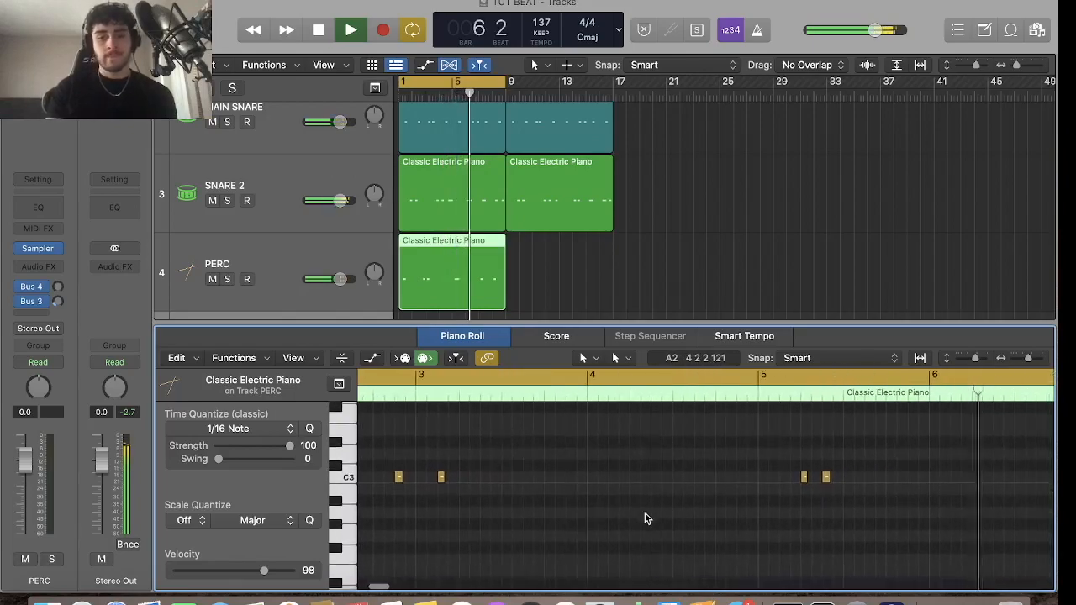
scroll(645, 519, right, 3)
scroll(646, 519, right, 6)
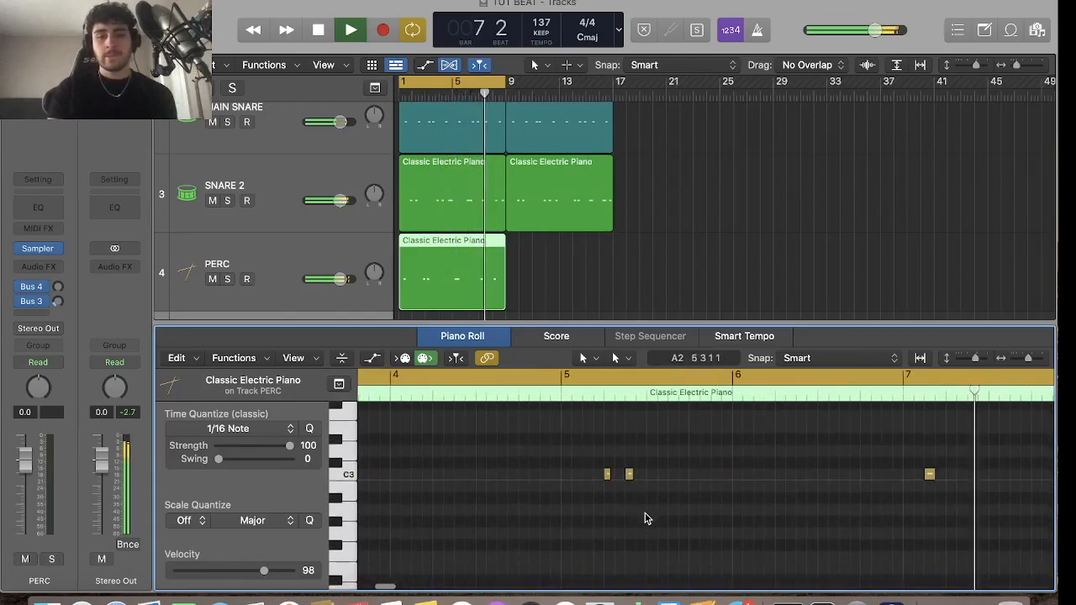
scroll(646, 519, right, 6)
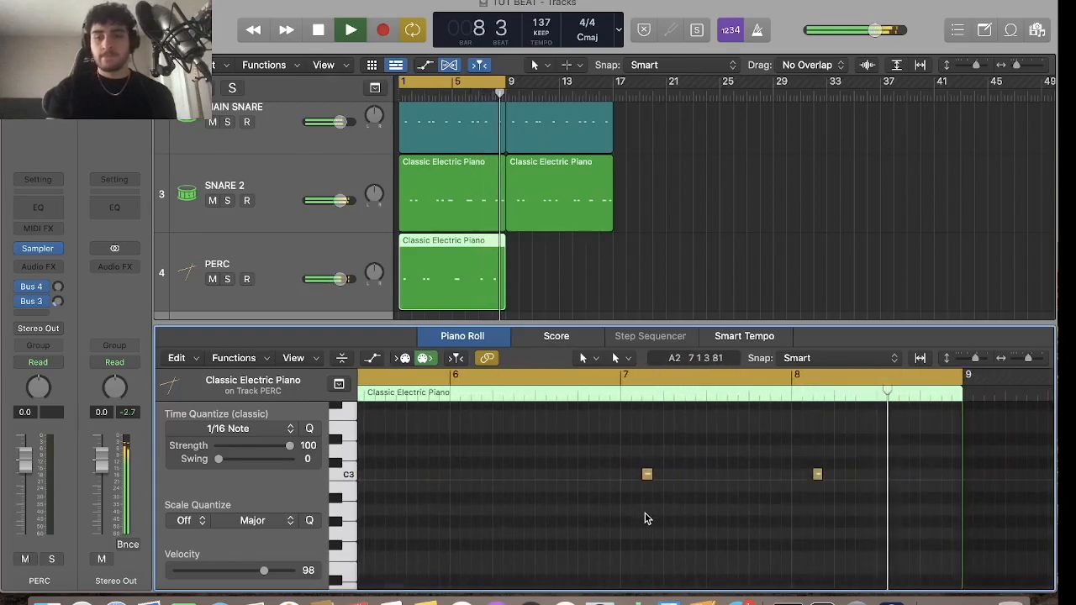
key(space)
scroll(630, 509, left, 15)
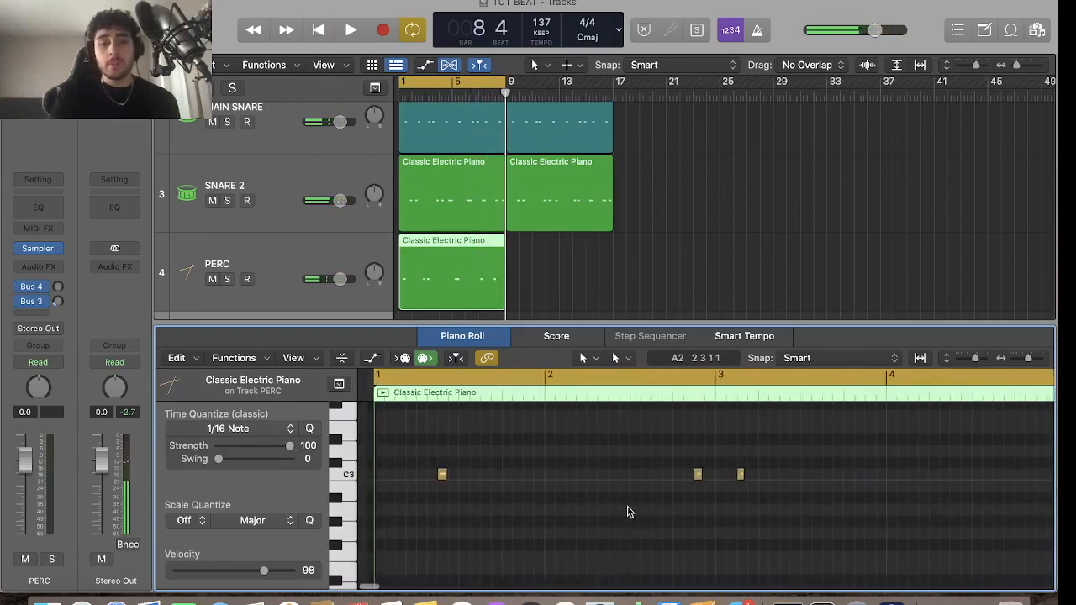
scroll(619, 490, right, 1)
scroll(618, 490, right, 1)
scroll(619, 490, left, 2)
scroll(618, 490, right, 2)
key(super+Right)
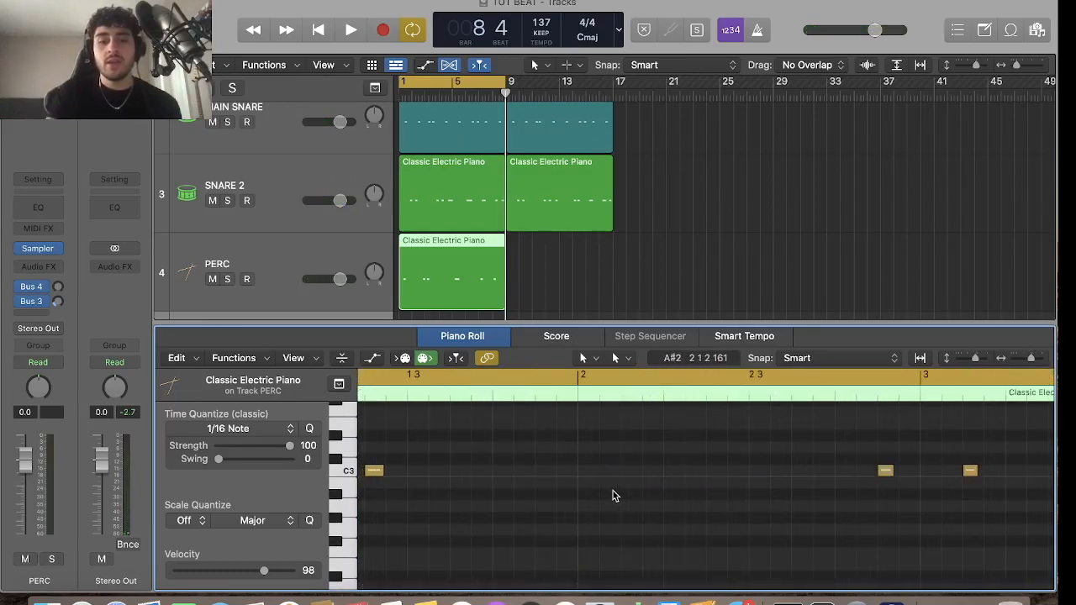
Review the PERC region's C3 notes across bars 1 to 8 and play the opening of the pattern
scroll(613, 491, right, 5)
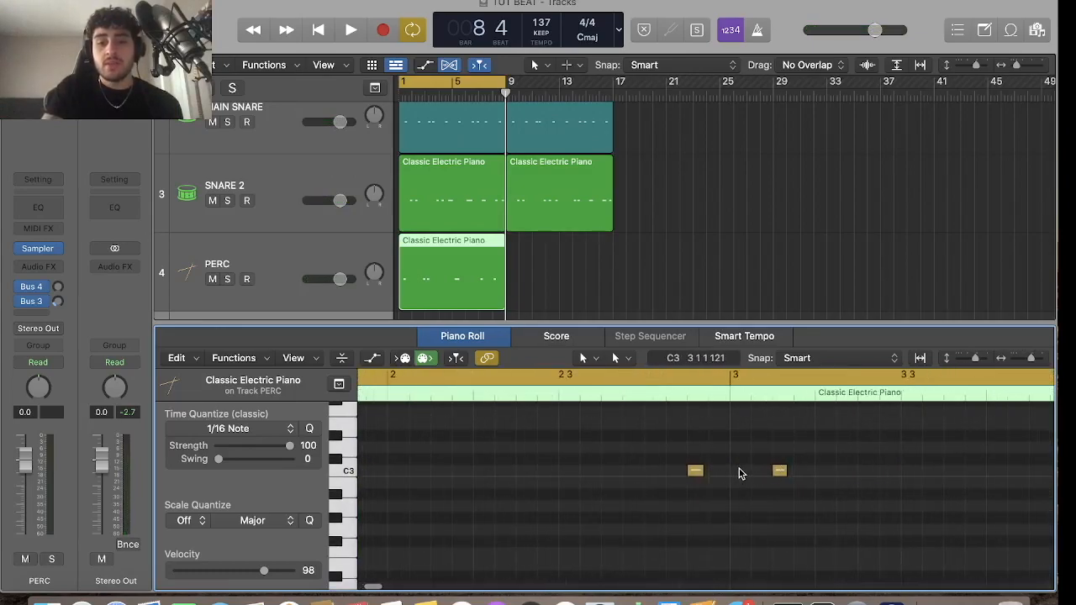
scroll(775, 474, right, 10)
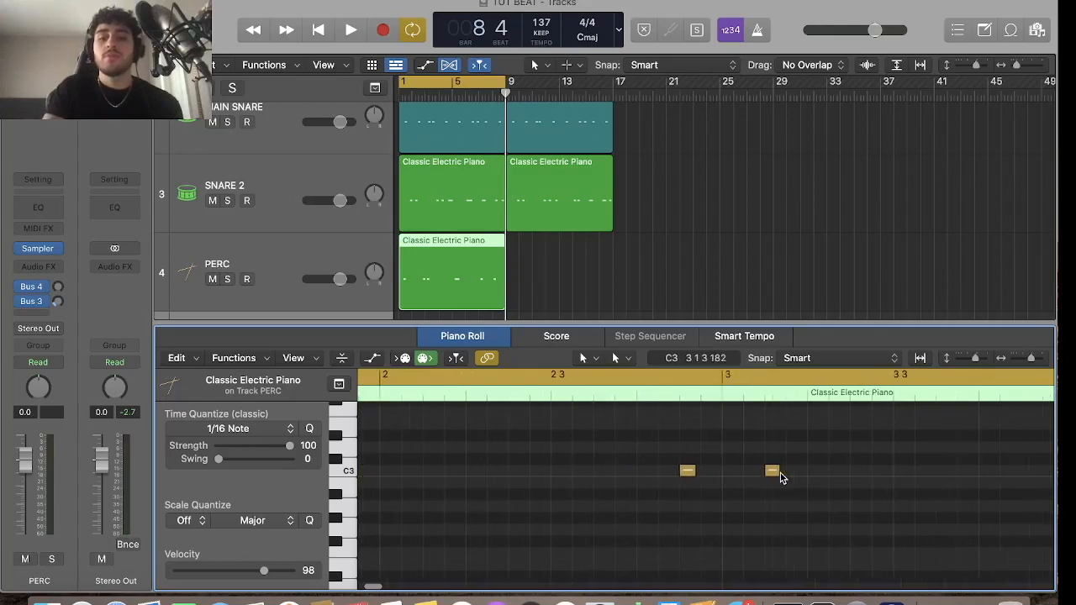
scroll(756, 477, right, 5)
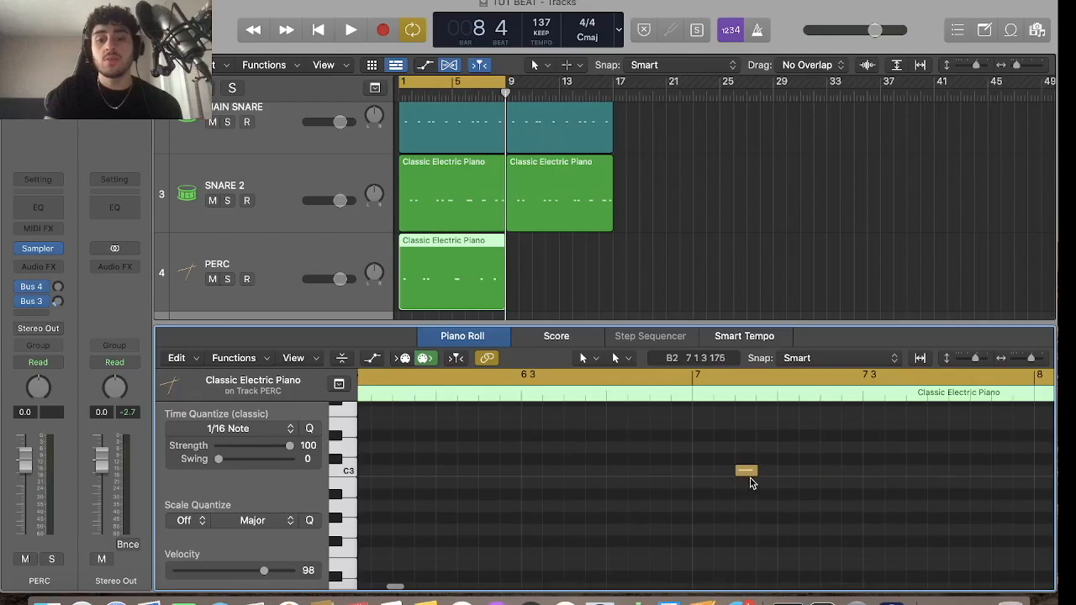
scroll(752, 483, right, 3)
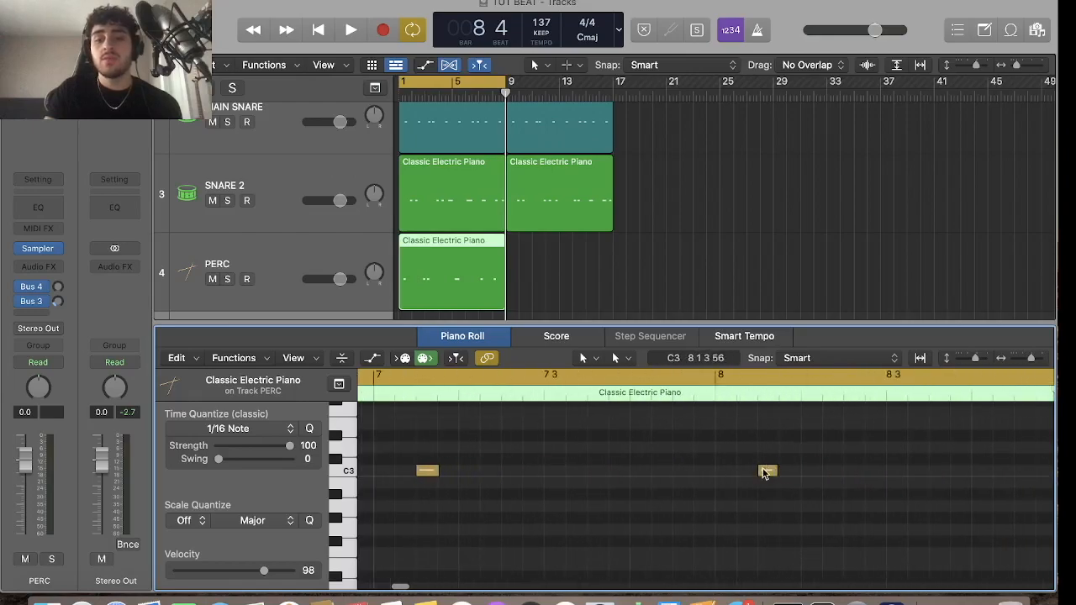
key(super+Left)
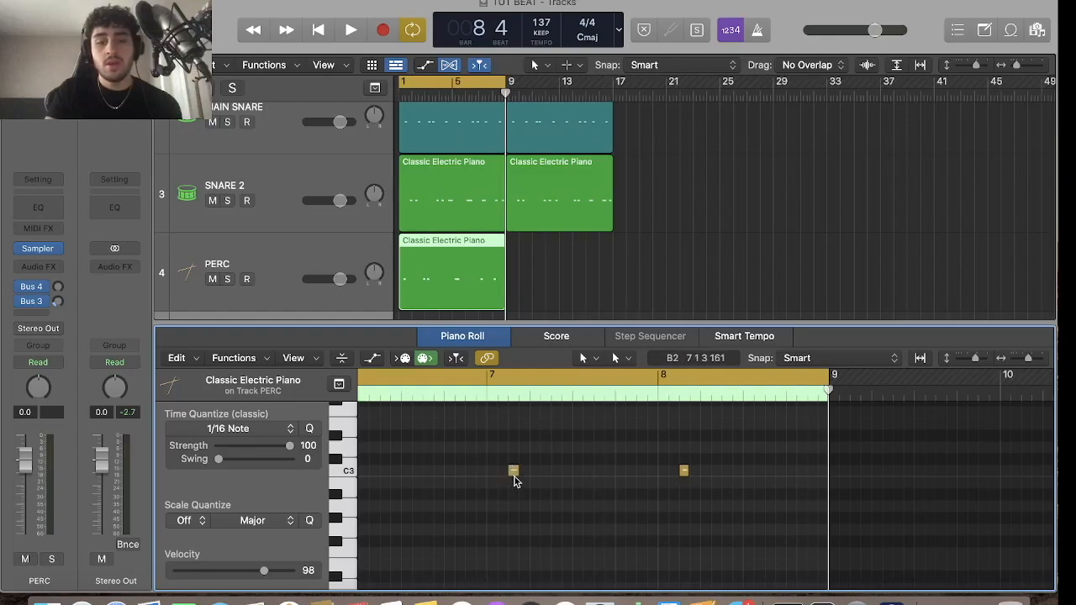
scroll(683, 483, left, 10)
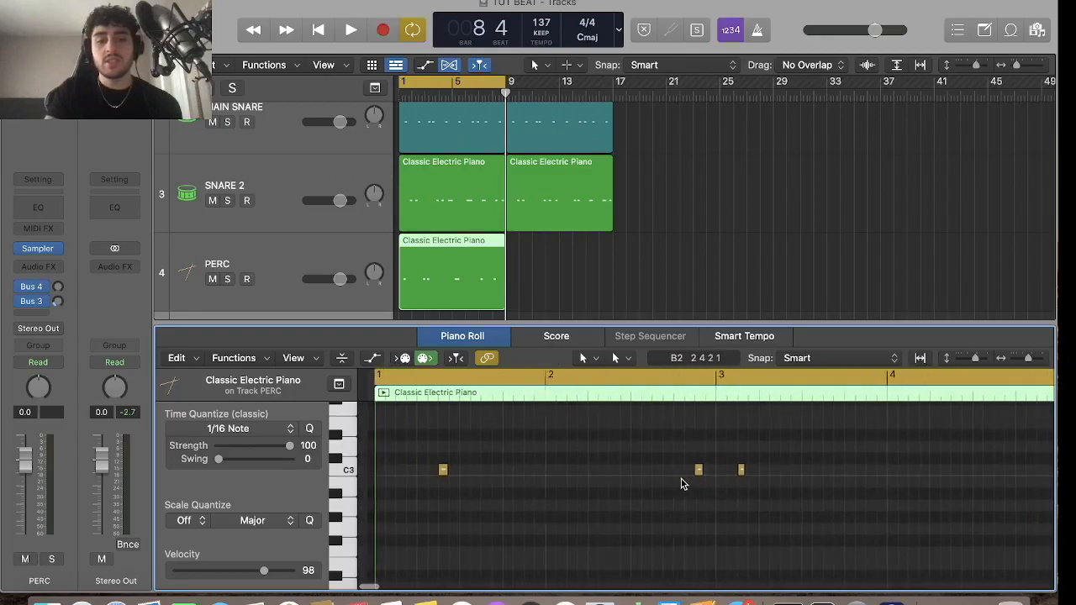
key(space)
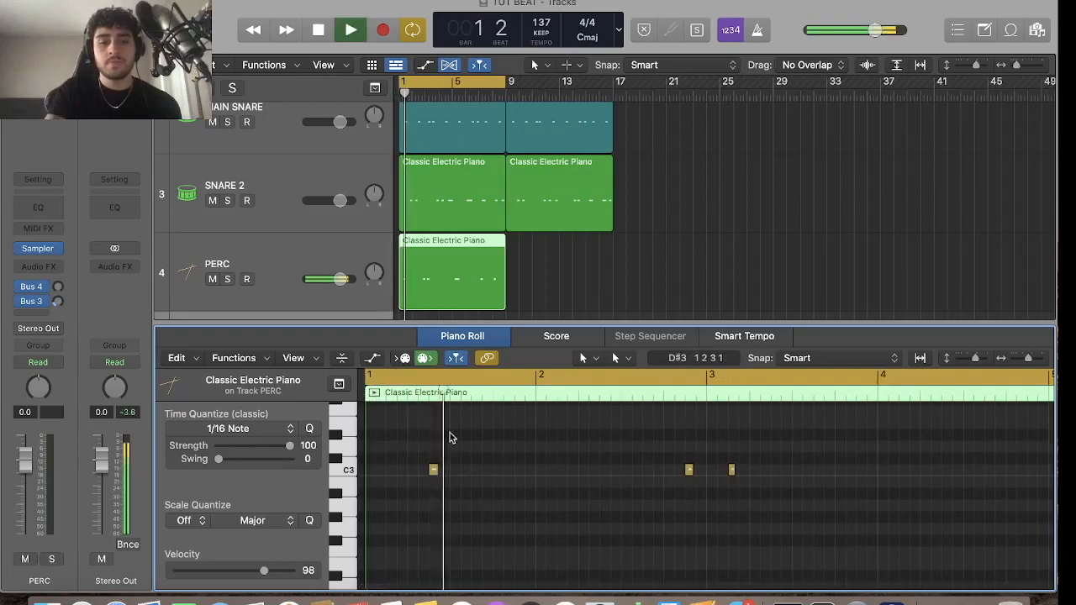
key(space)
Switch the piano roll to the Brush tool and audition an extra C3 note at 1 1 3, erasing it during playback
click(585, 357)
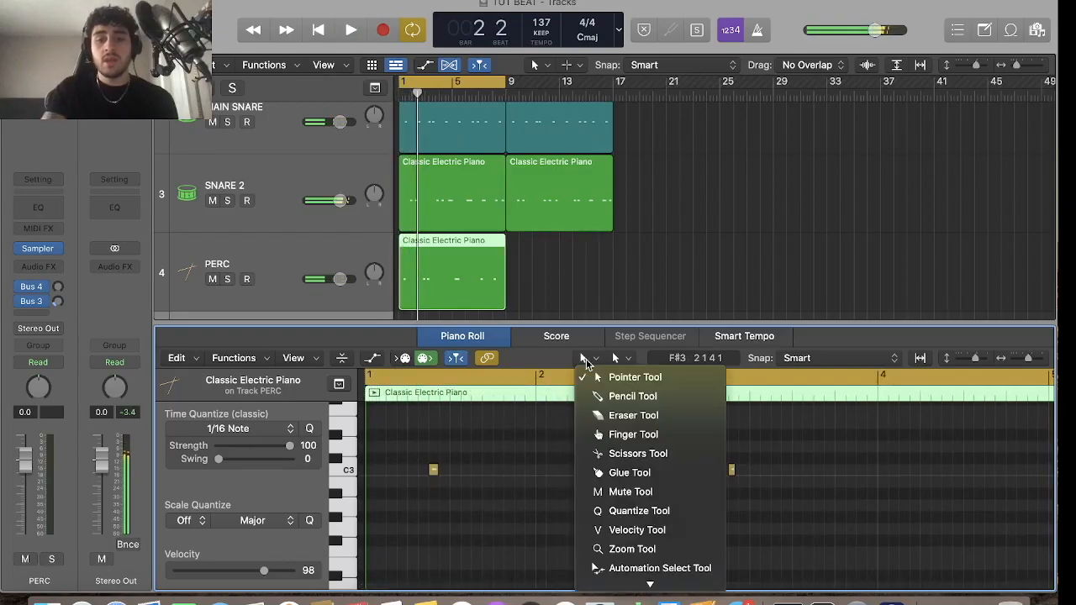
click(600, 583)
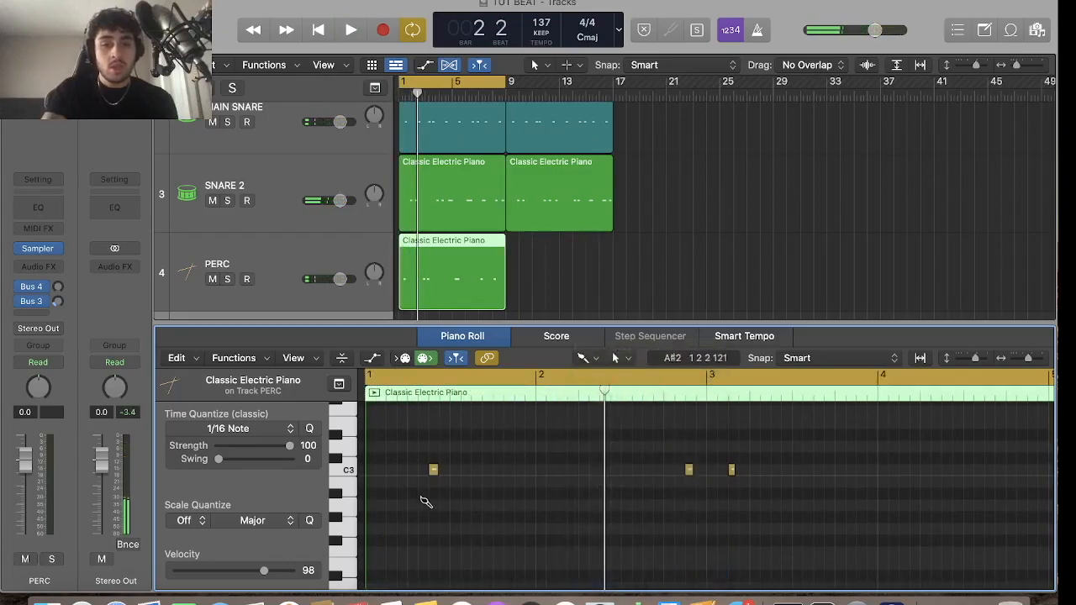
key(space)
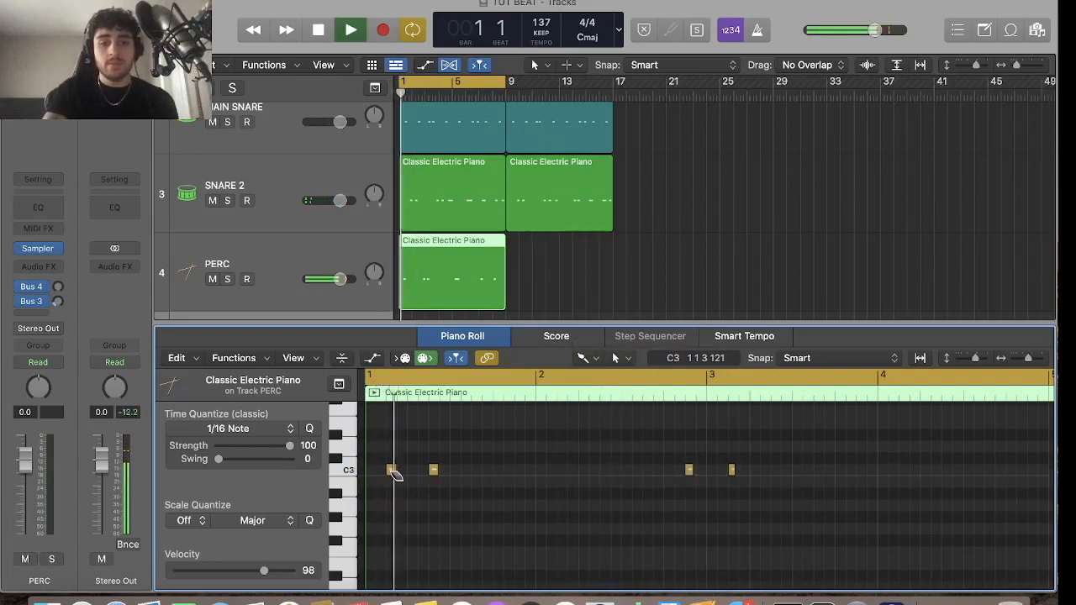
click(392, 471)
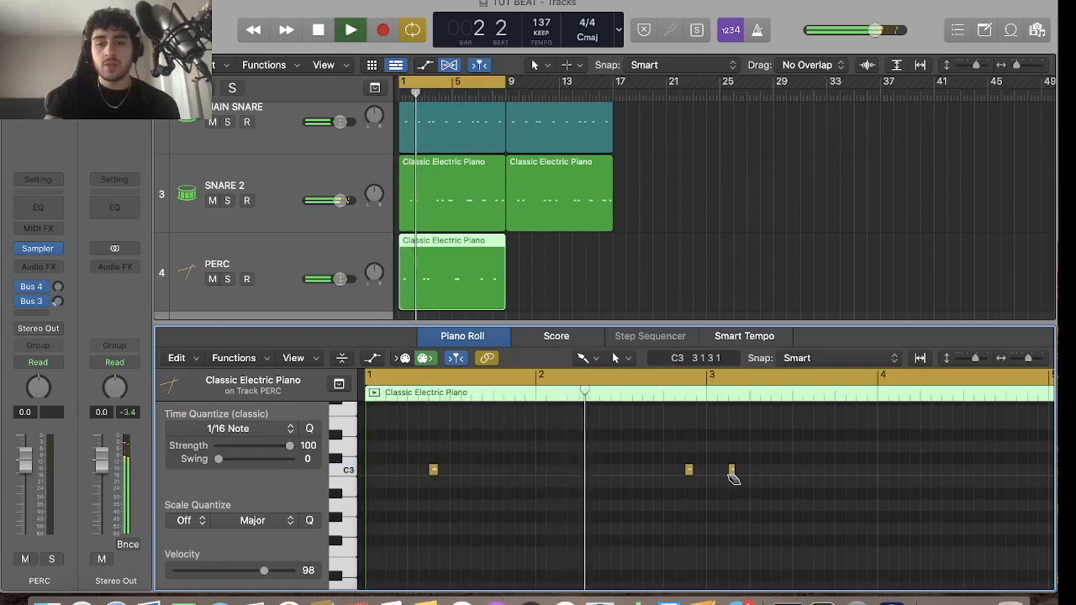
key(space)
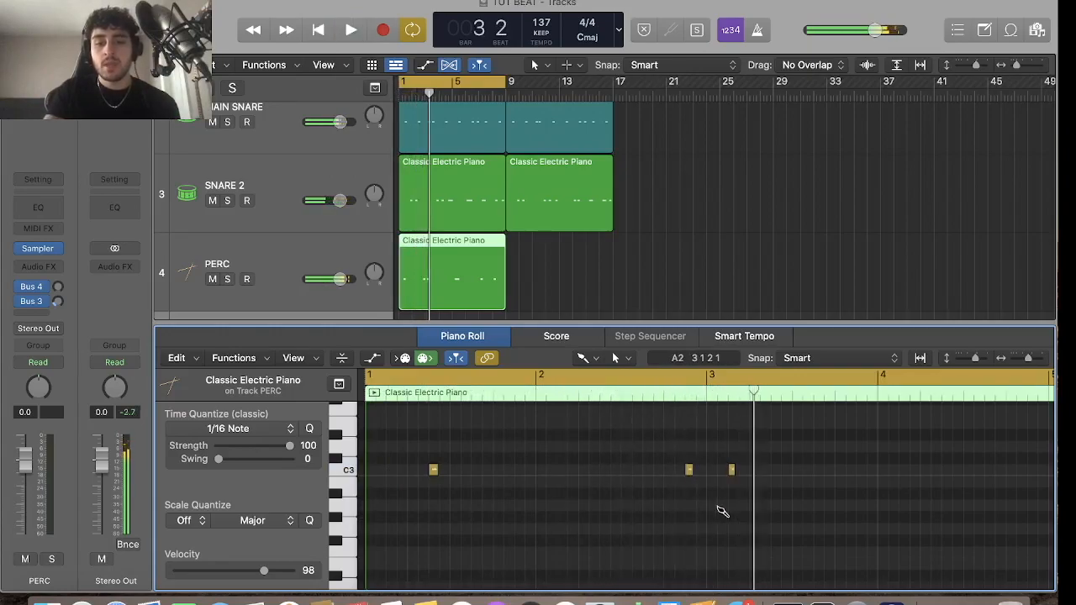
Add a C3 note at 4 1 3 in the PERC region and play it back from late bar 3
key(super+Right)
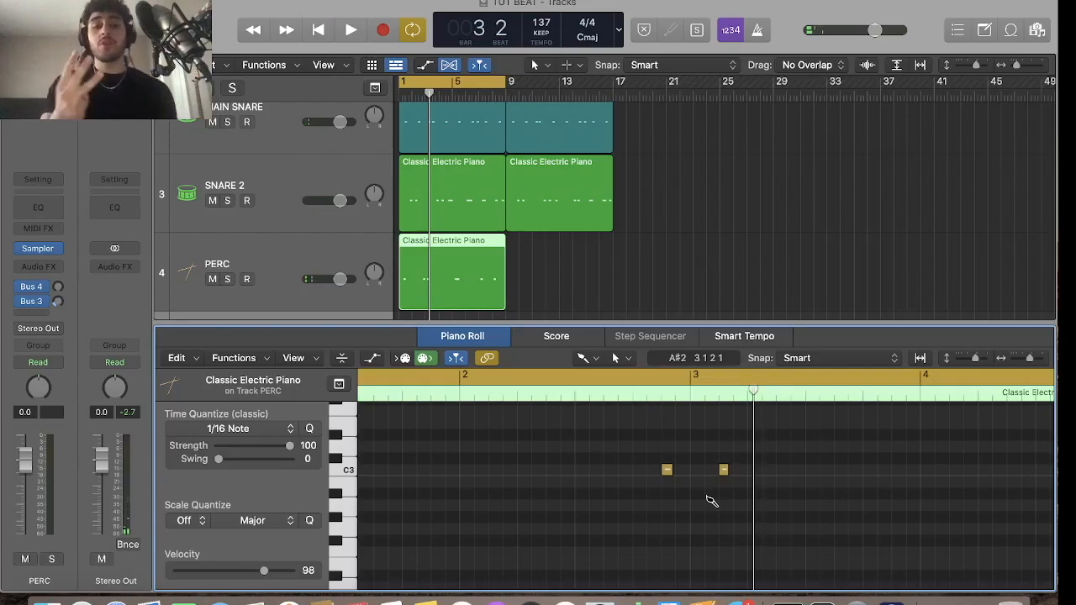
scroll(710, 501, left, 2)
scroll(710, 501, up, 1)
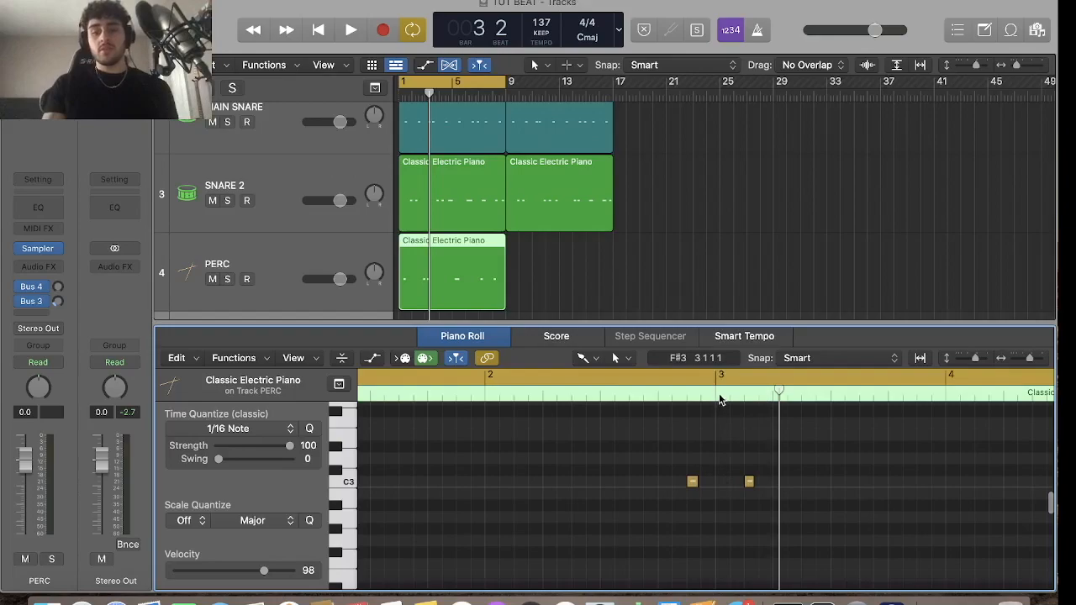
scroll(913, 432, right, 3)
click(898, 481)
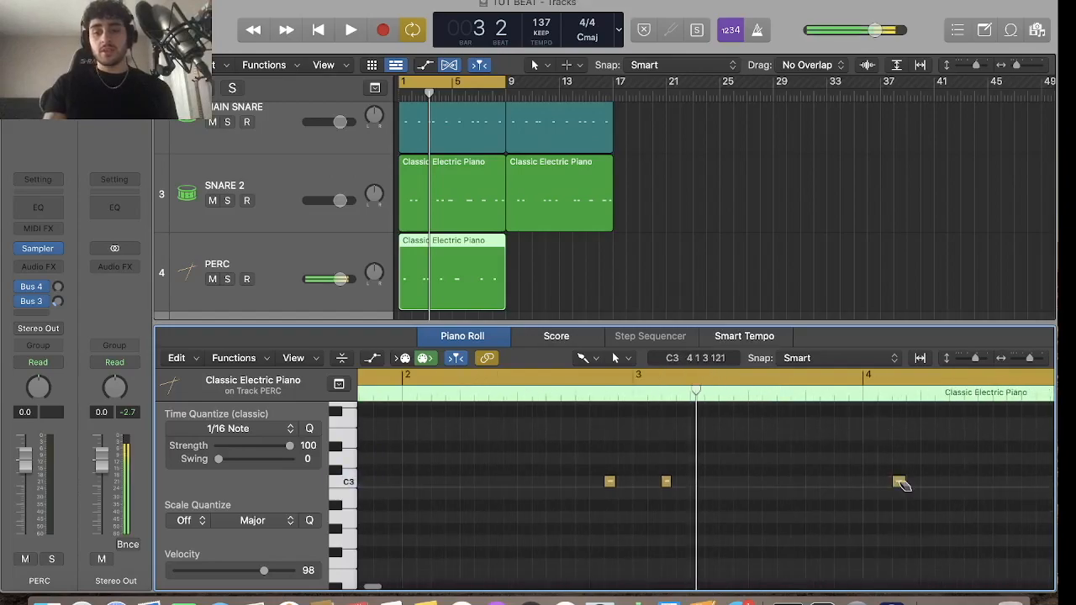
click(786, 377)
key(space)
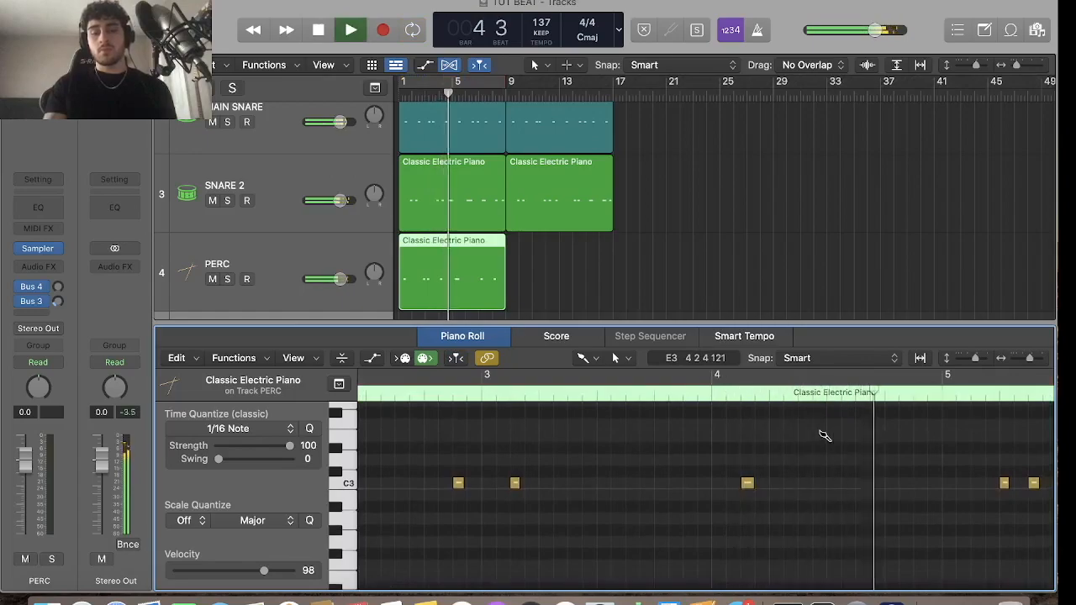
key(space)
Try additional C3 notes on beats 4, 3 and 2 of bar 3 in the PERC region, erasing each one
scroll(823, 435, left, 5)
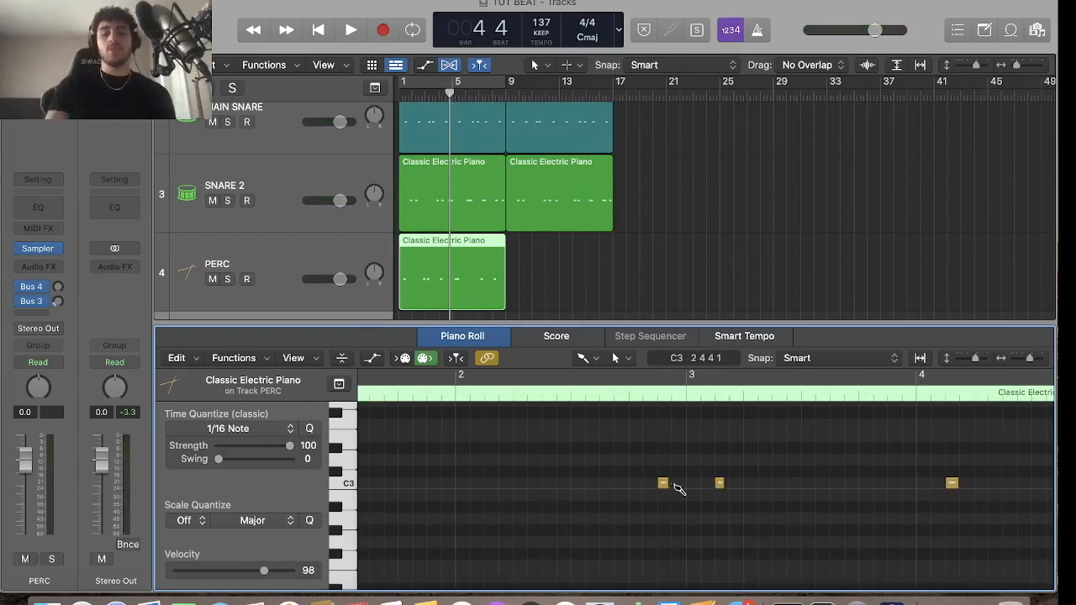
click(895, 483)
click(894, 484)
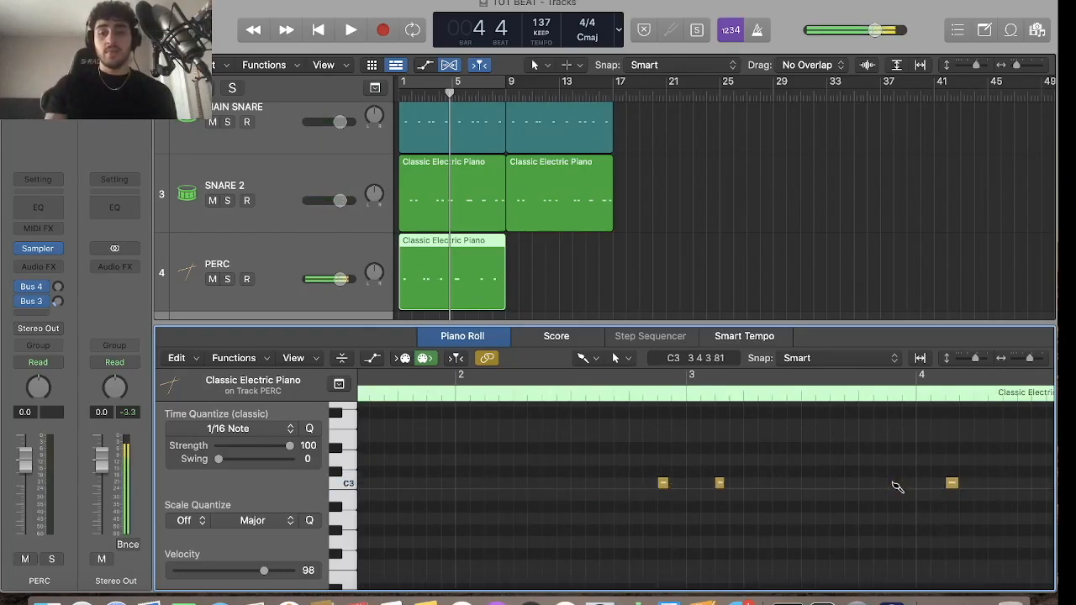
click(839, 484)
click(838, 484)
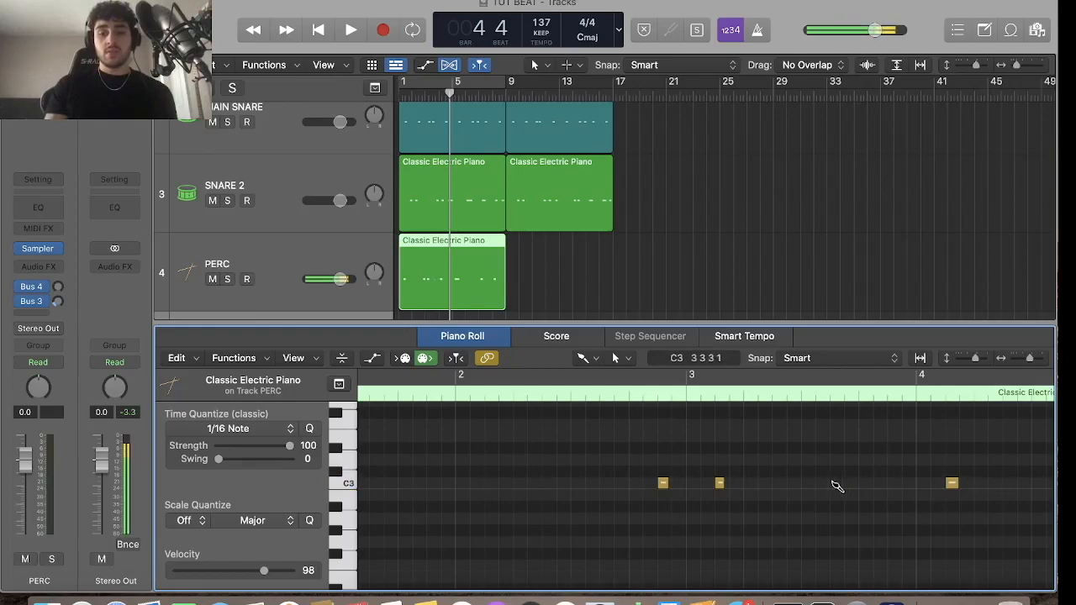
click(780, 484)
click(779, 484)
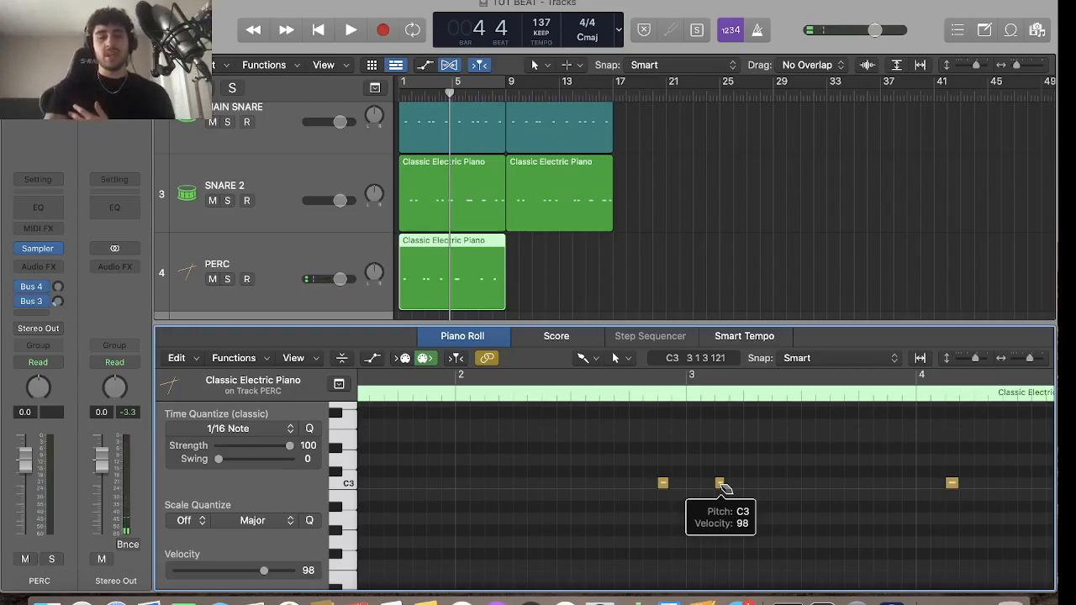
Add C3 notes at 1 1 3, 1 3 3 and 1 4 3 around the existing note in bar 1 of the PERC region
key(super+Left)
key(super+Left)
key(super+Right)
key(super+Right)
key(super+Right)
scroll(722, 486, left, 1)
key(super+Left)
scroll(721, 486, left, 6)
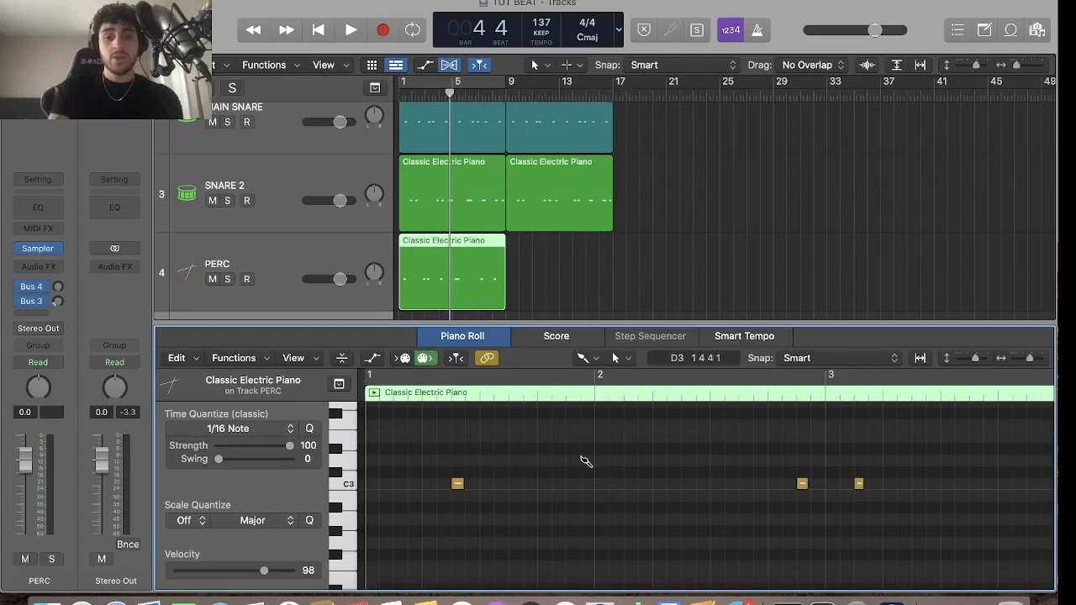
click(424, 486)
click(429, 487)
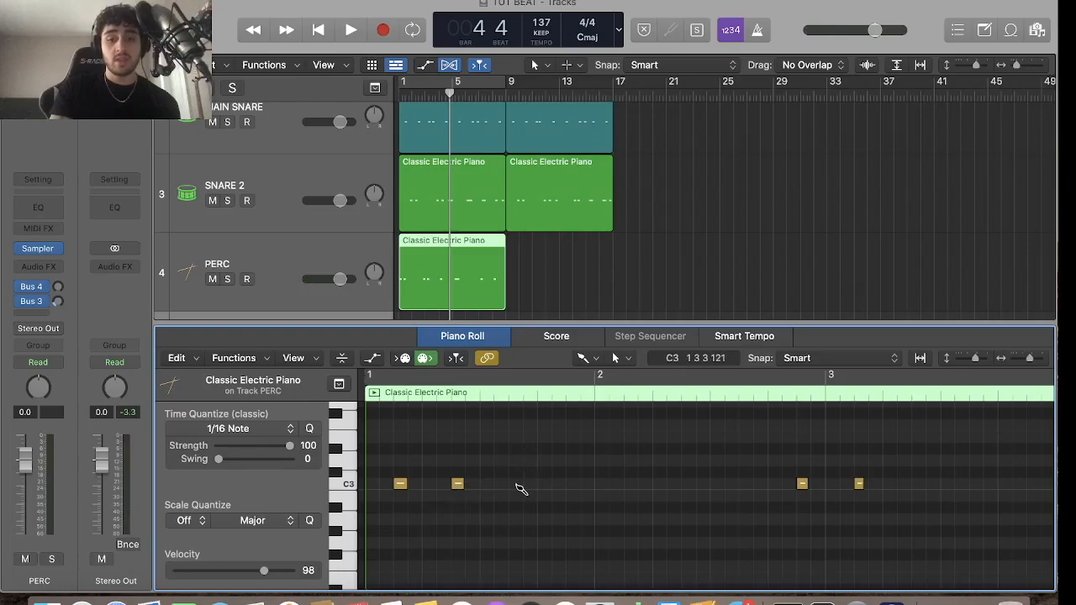
click(519, 485)
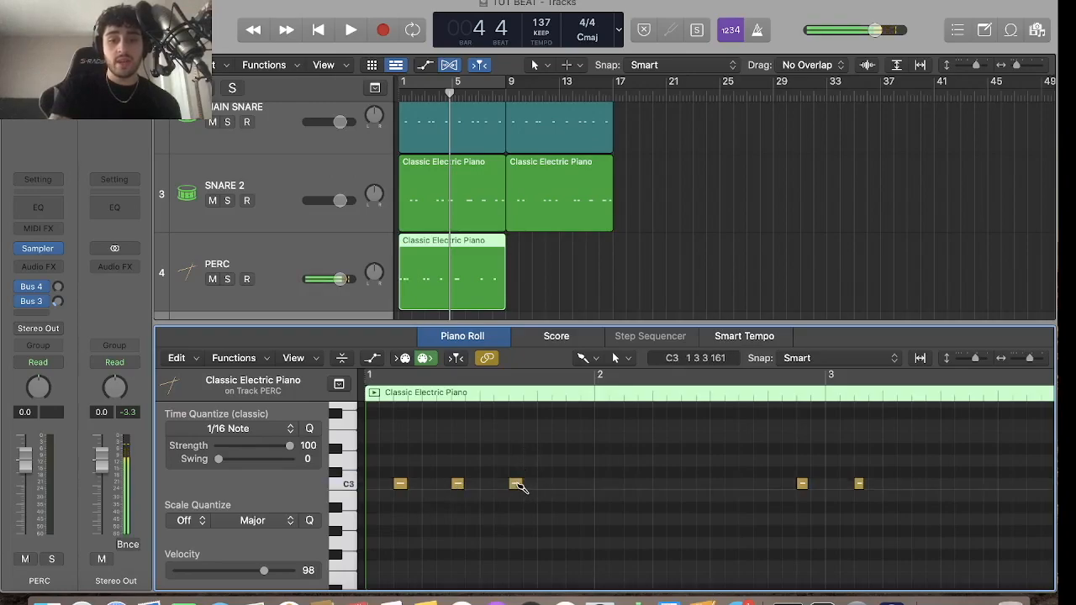
click(575, 485)
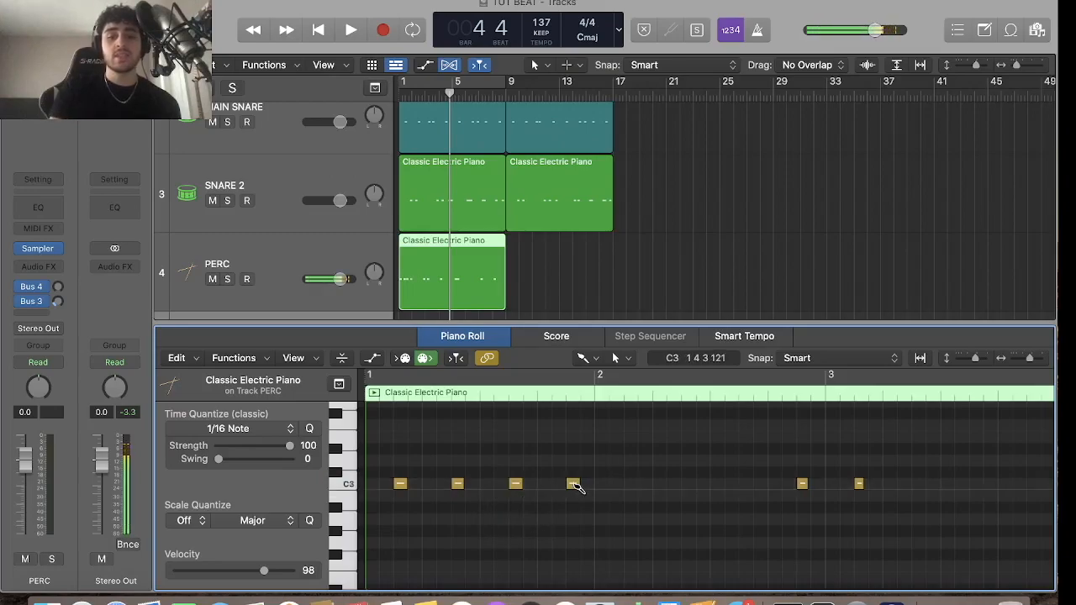
Play the PERC pattern from the start and erase the C3 note at 1 3 3
key(space)
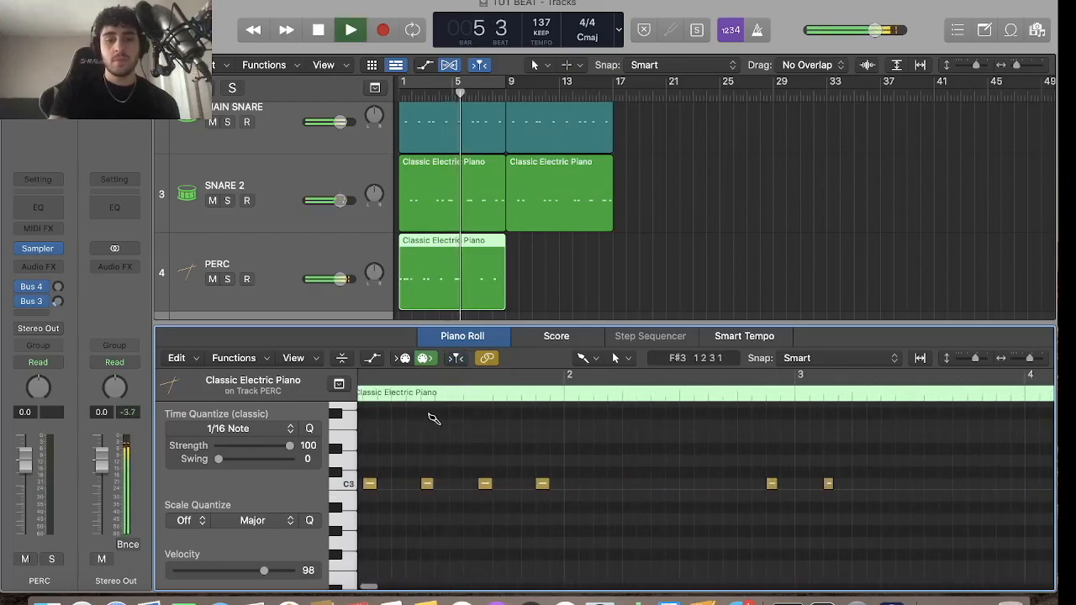
key(Return)
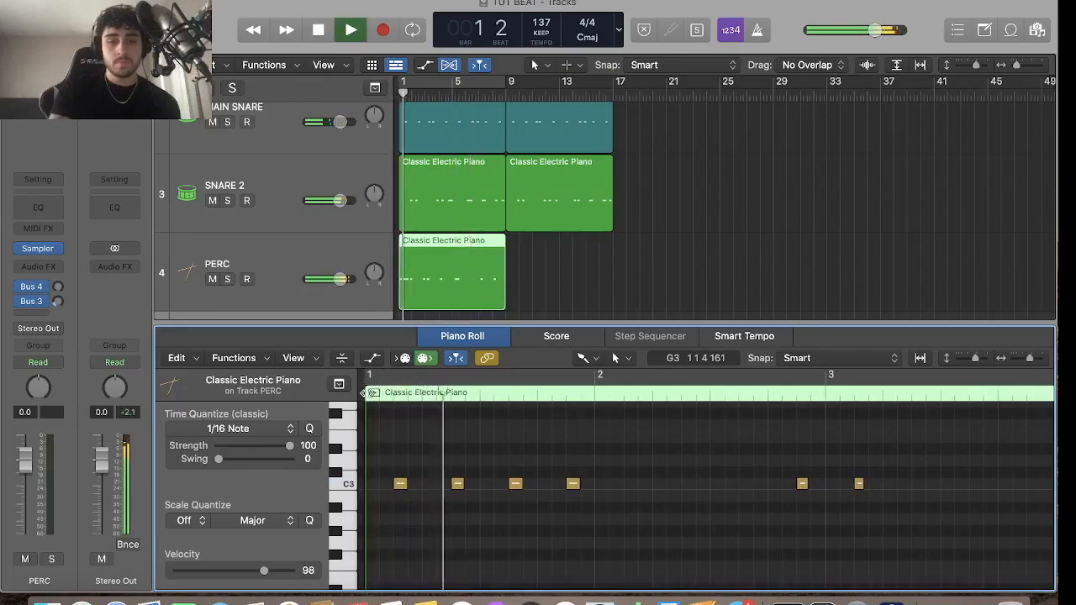
key(space)
click(515, 484)
key(Delete)
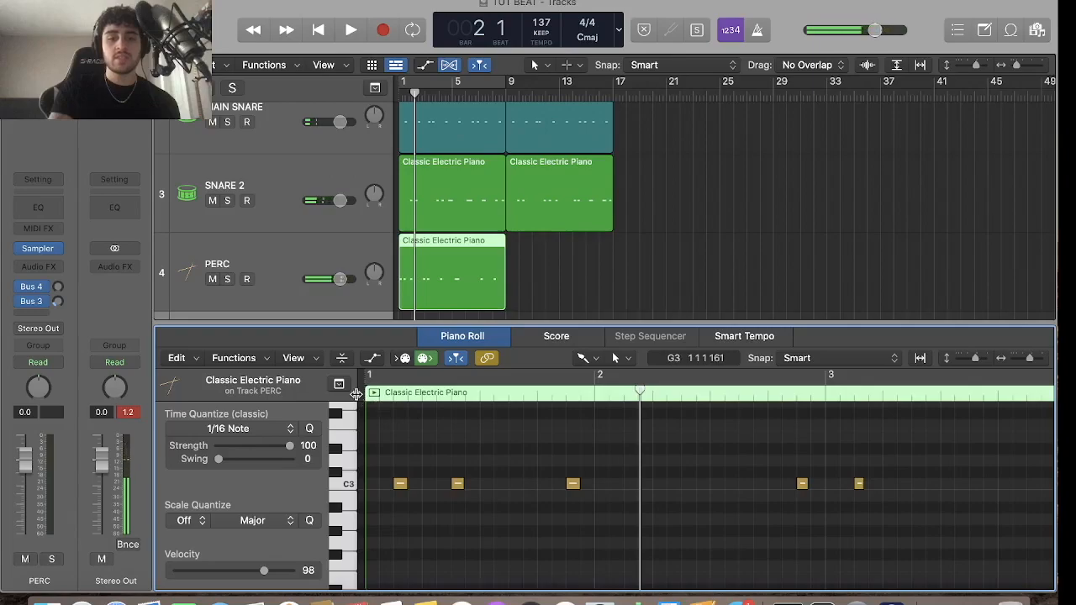
Replay the opening bars and erase the C3 notes at 1 4 3 and 1 1 3 in the PERC region
key(Return)
key(space)
key(space)
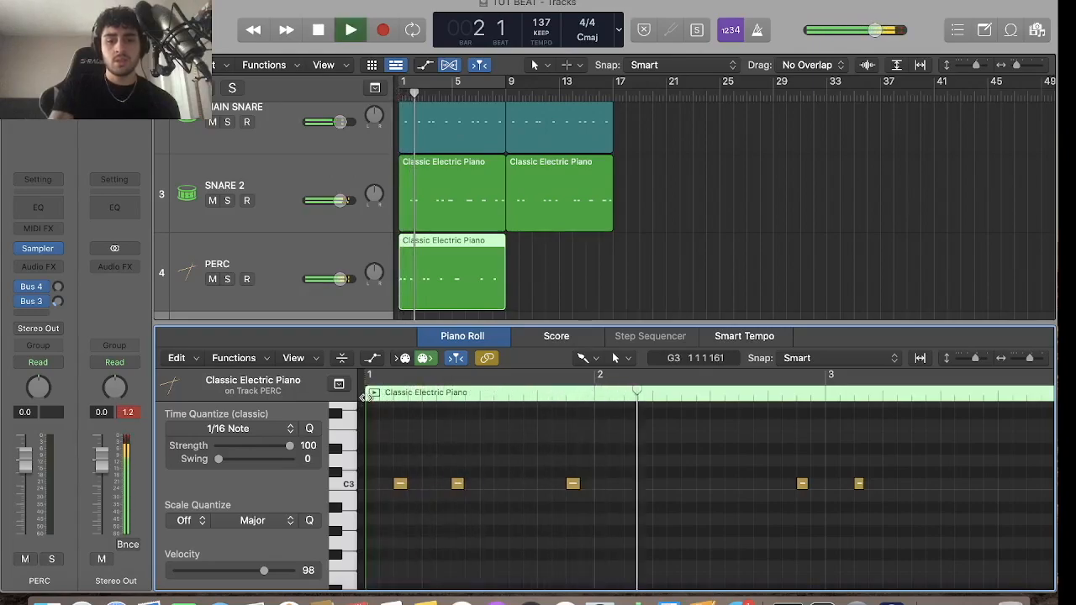
key(space)
click(575, 484)
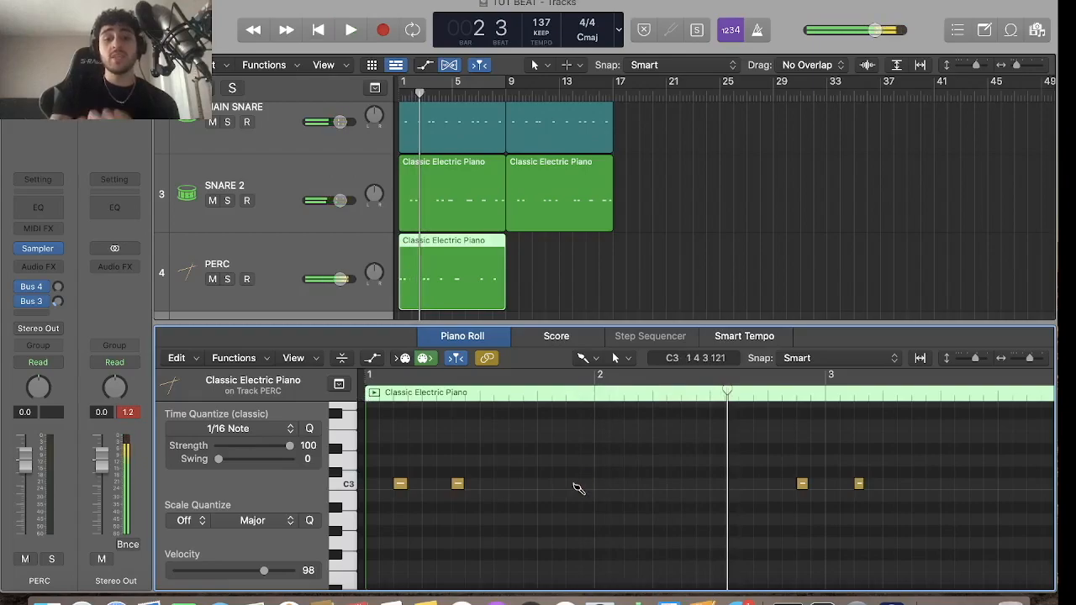
key(space)
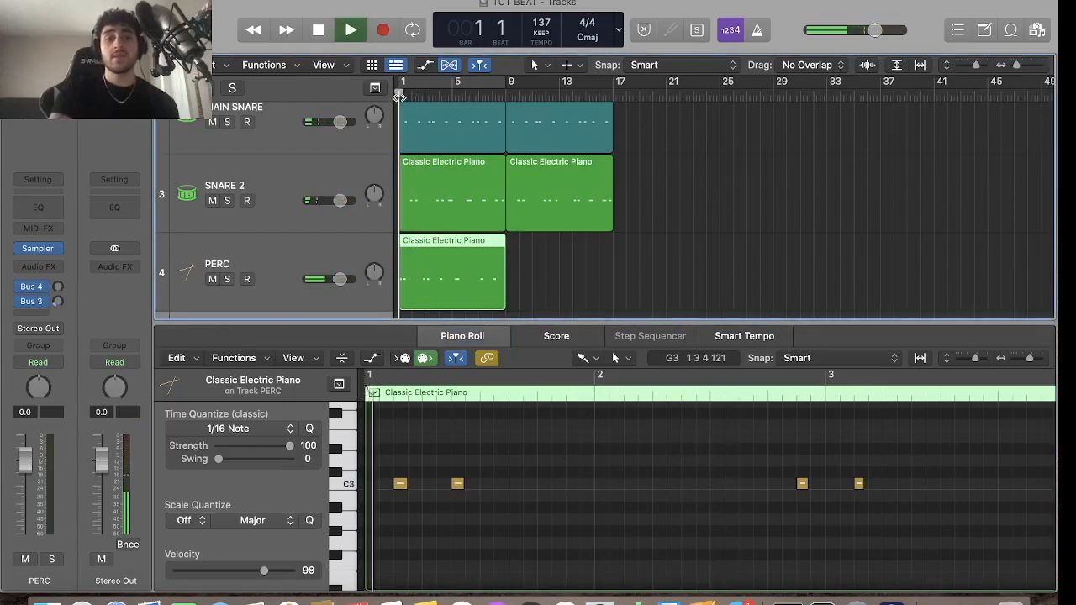
click(402, 486)
key(space)
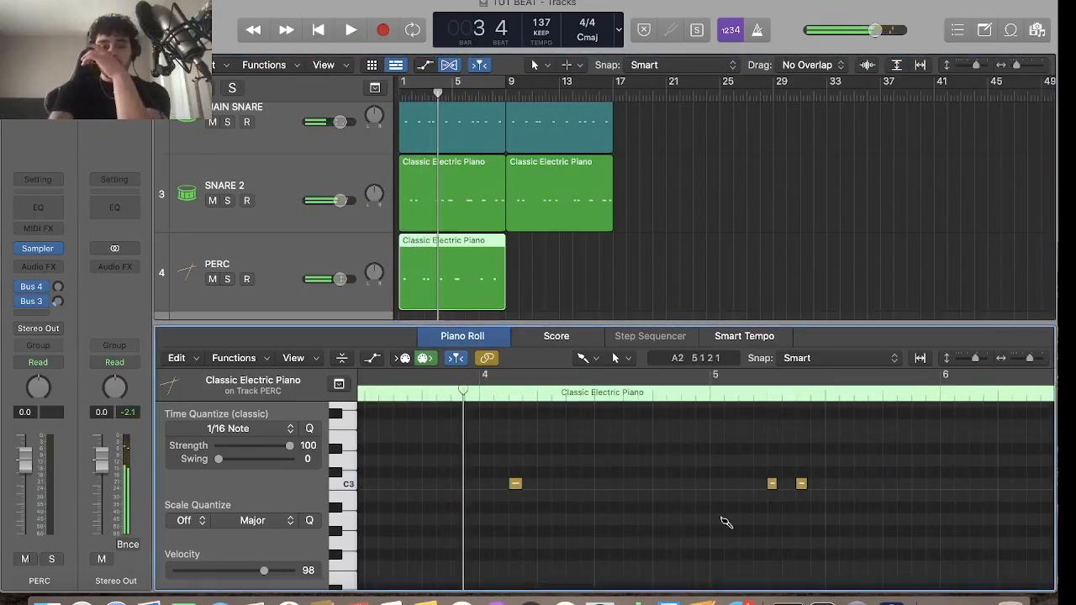
Return to the start of the pattern and play the PERC part together with the snares
scroll(723, 518, left, 5)
scroll(733, 522, left, 1)
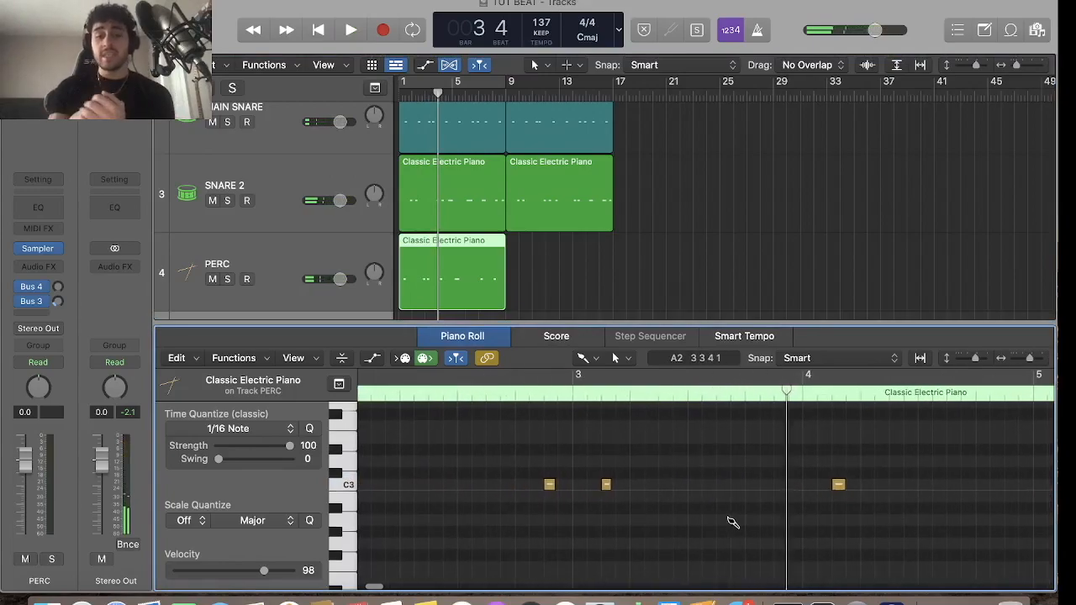
scroll(729, 519, left, 10)
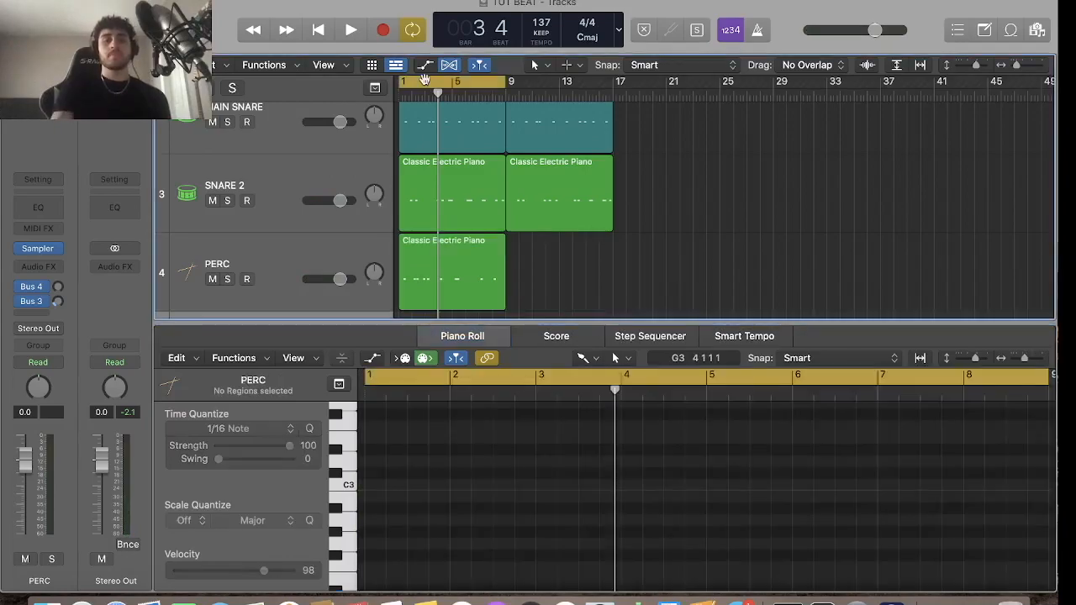
key(space)
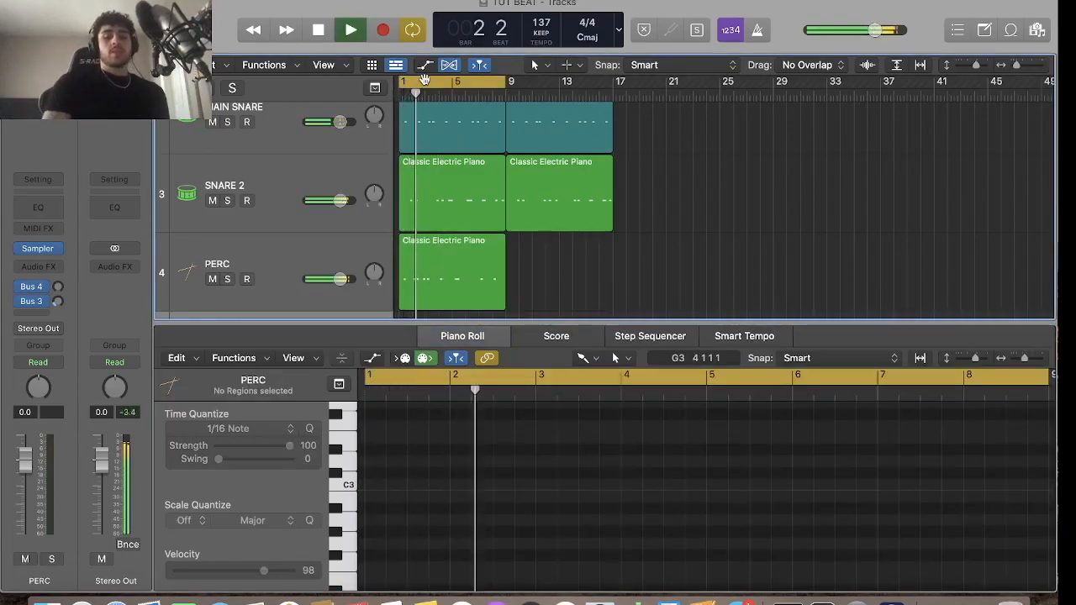
key(space)
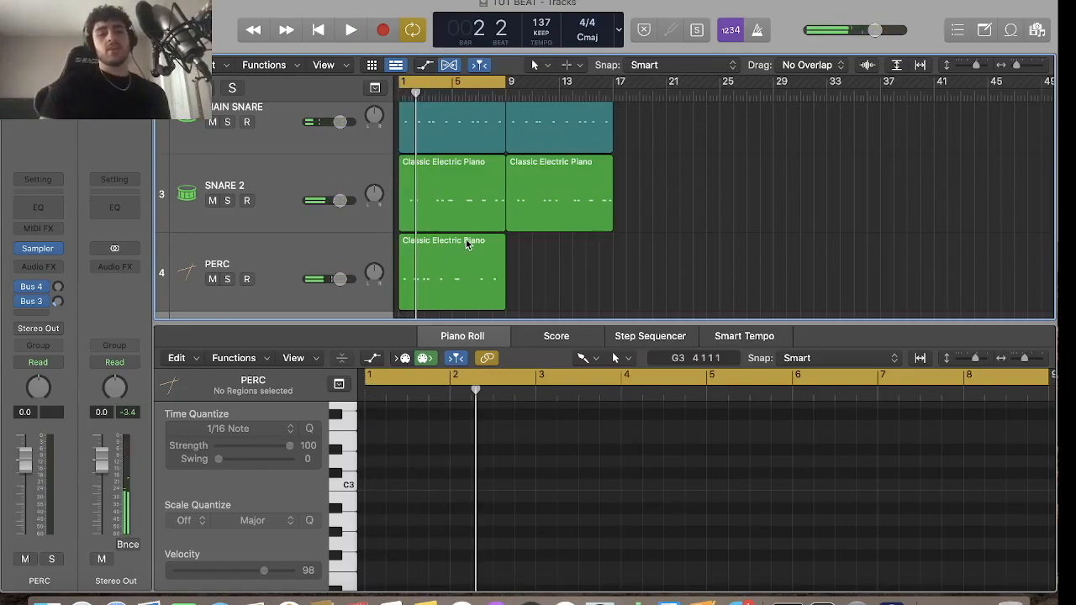
Compare the note placement in the PERC region with the first SNARE 2 region in the Piano Roll
click(432, 252)
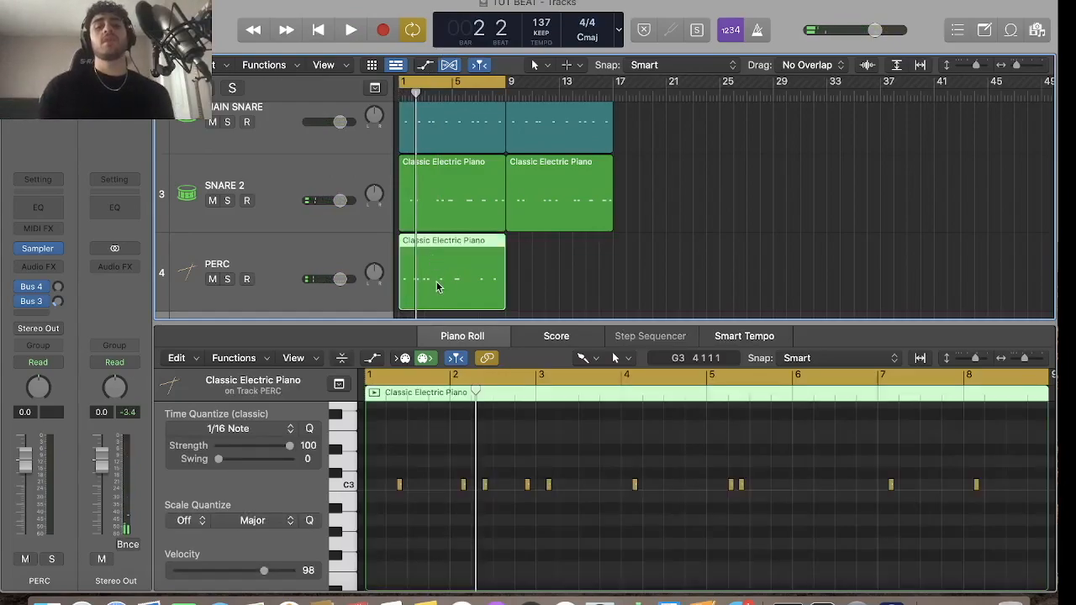
click(431, 200)
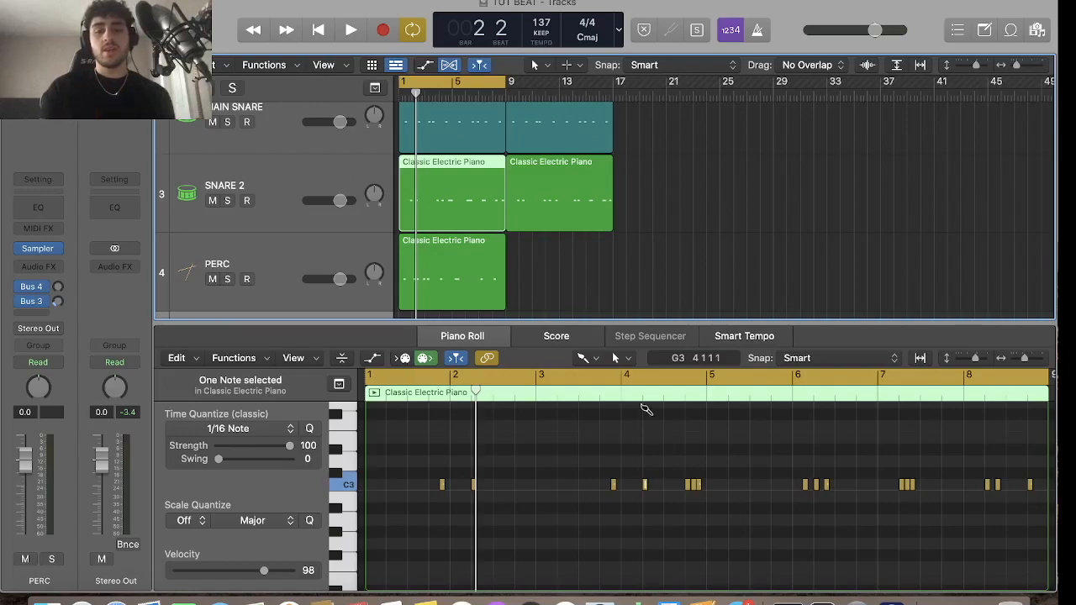
scroll(708, 499, right, 3)
click(473, 288)
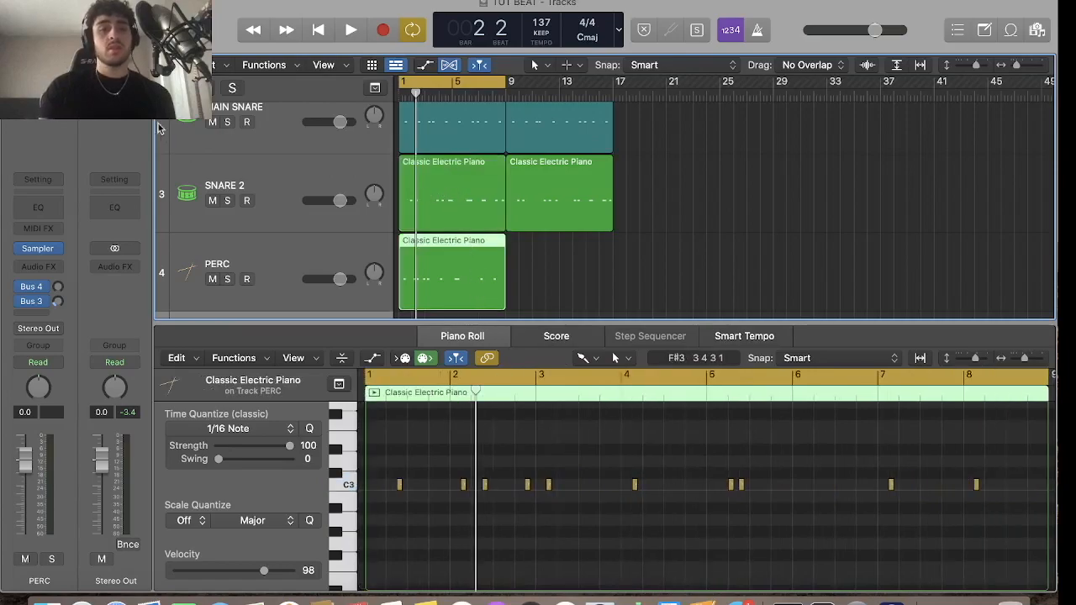
Duplicate the PERC track with its Sampler and show the new instrument's sample zone
click(255, 251)
key(super+d)
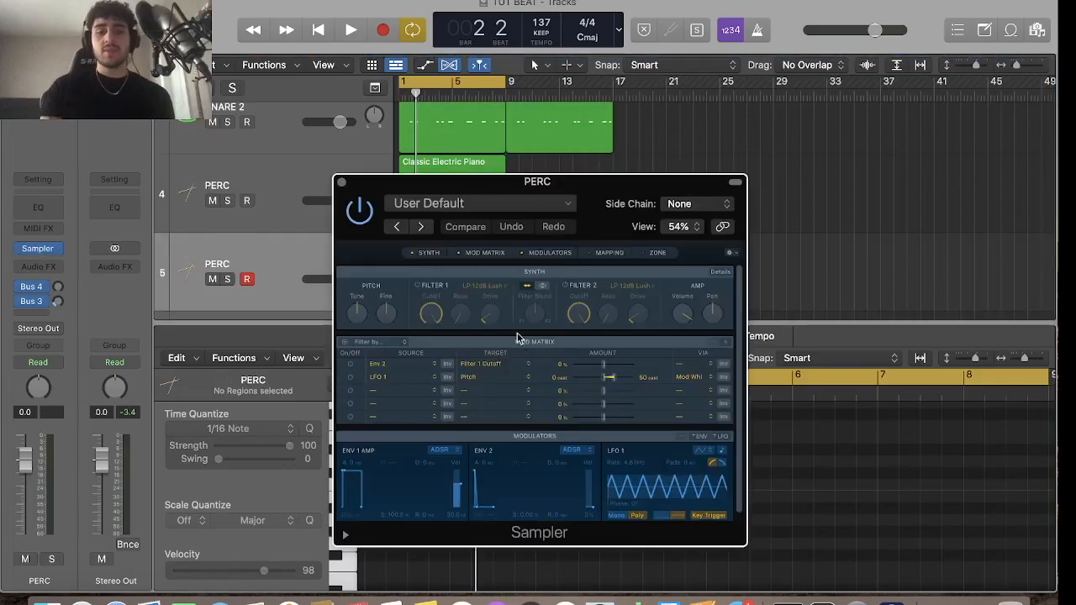
click(607, 253)
click(658, 252)
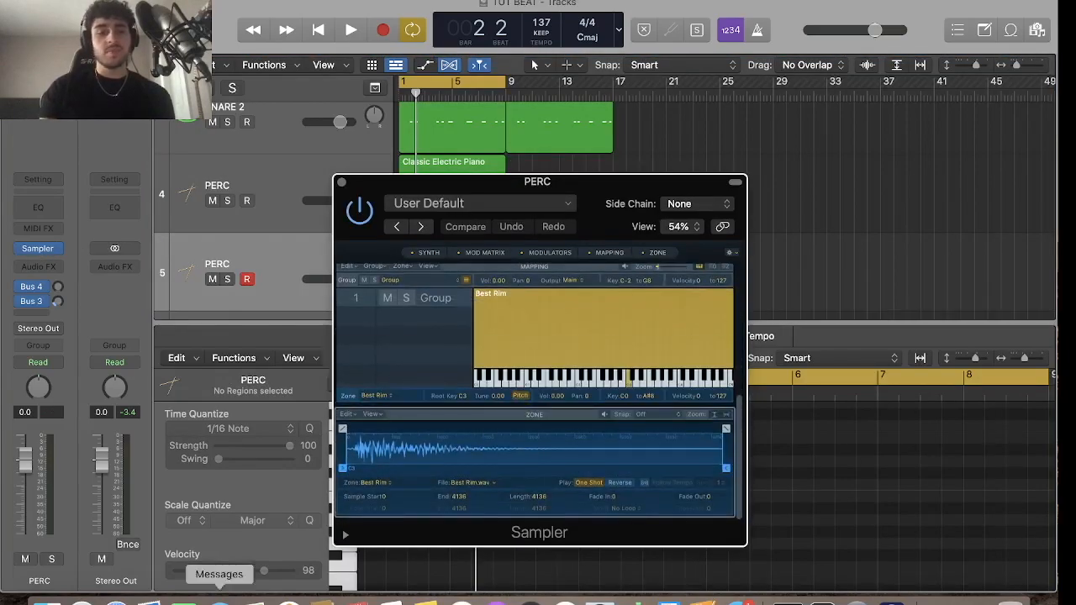
Switch to Finder and browse the sample folders to the contents of Chants
click(48, 602)
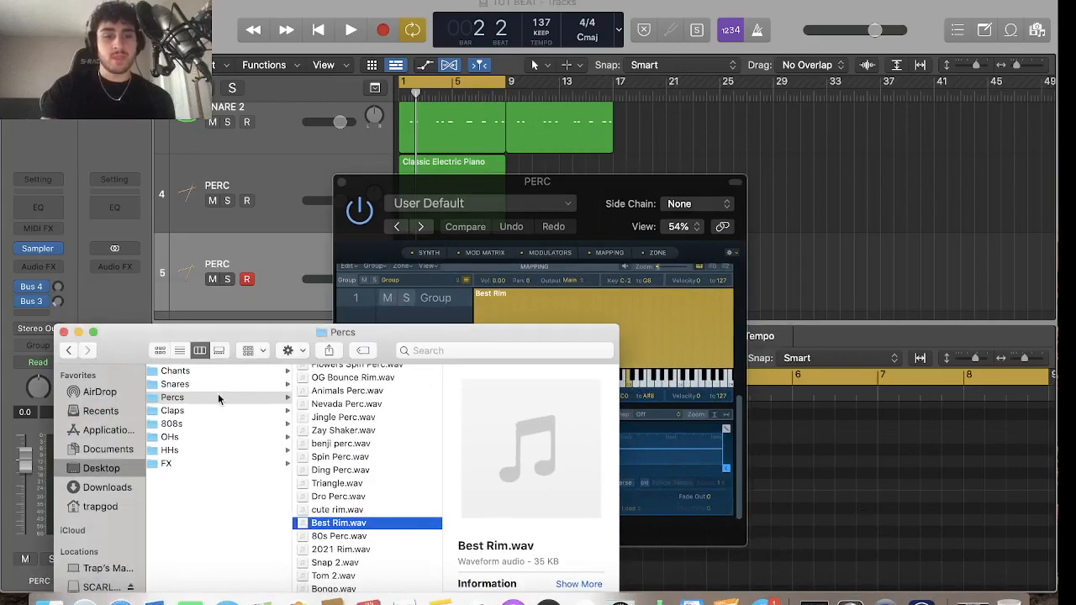
click(210, 411)
click(196, 384)
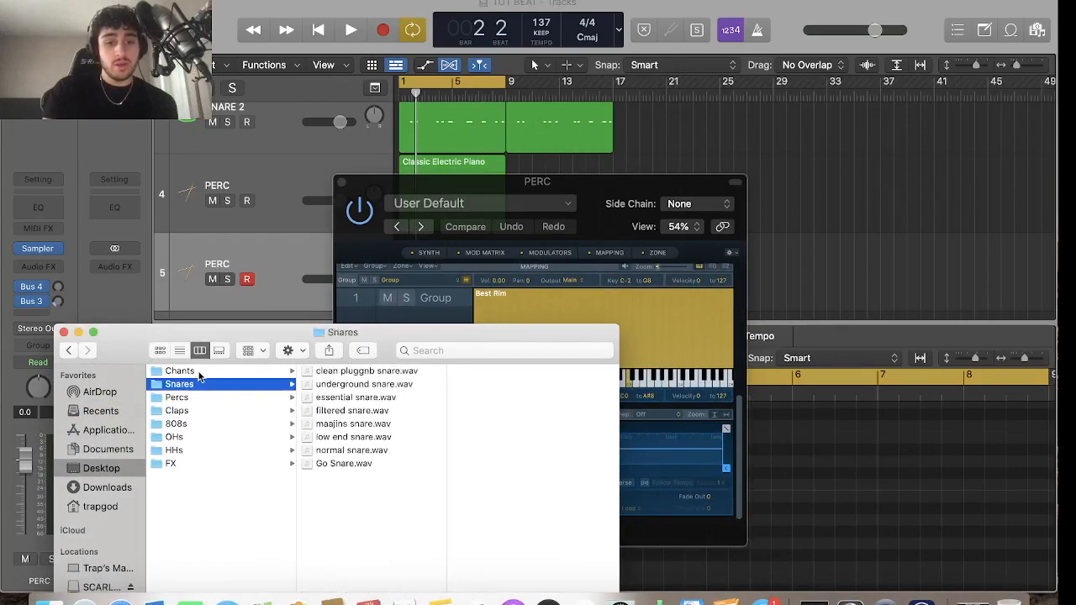
click(211, 372)
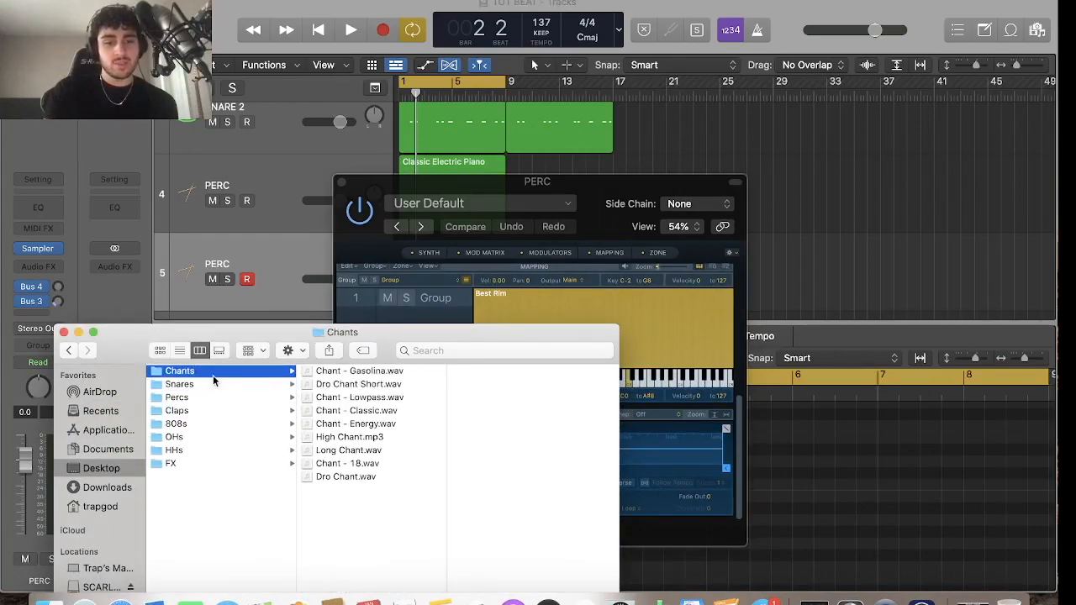
Audition samples in the Chants folder, continuing with the beat playing, and select Chant - Classic.wav
click(381, 398)
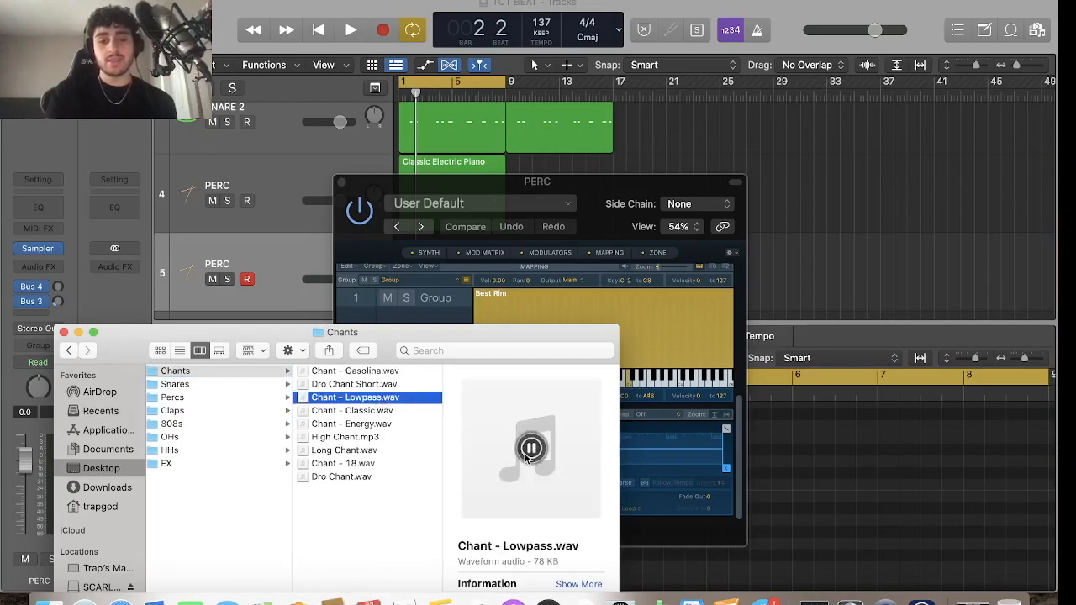
click(364, 411)
click(531, 446)
click(374, 441)
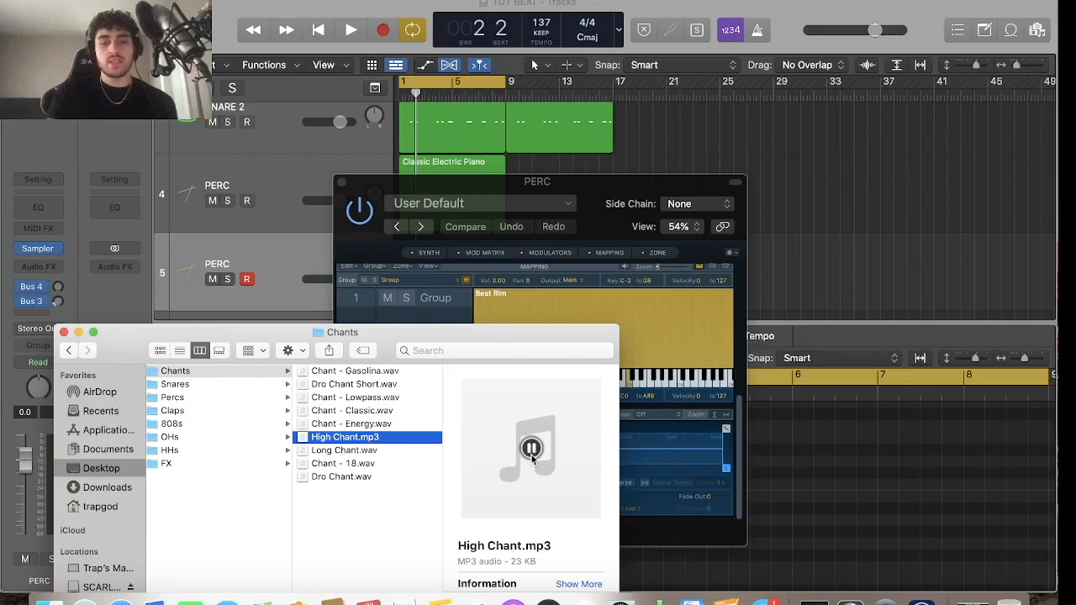
click(353, 385)
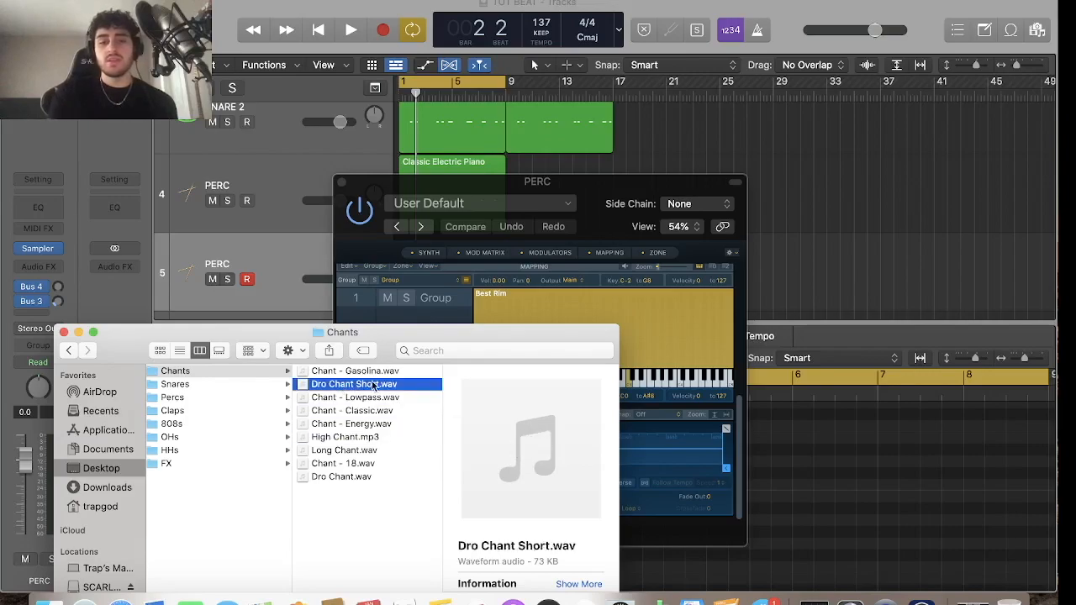
click(356, 369)
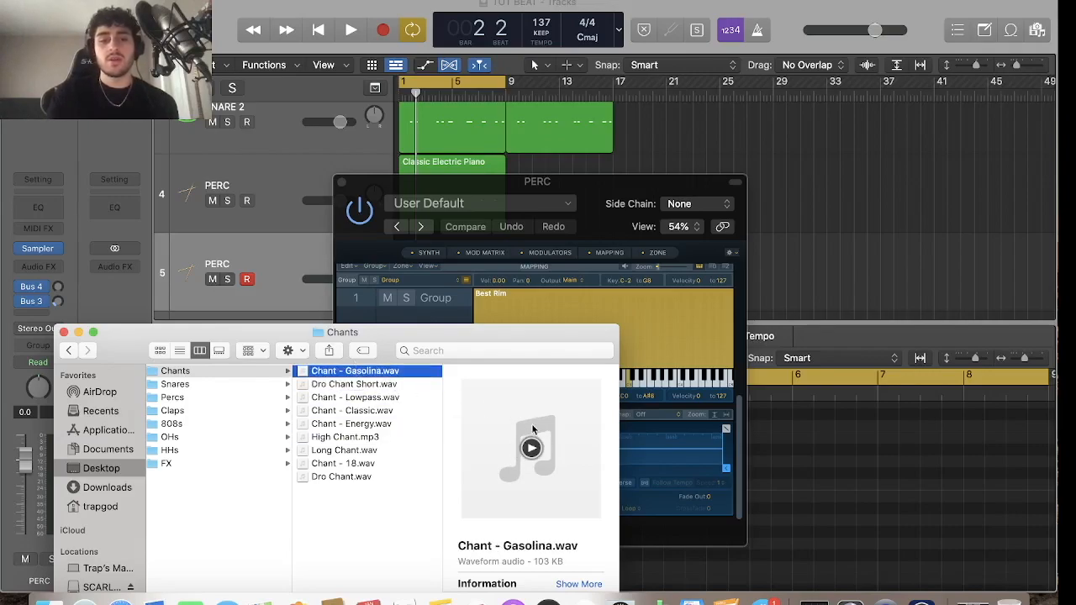
click(353, 396)
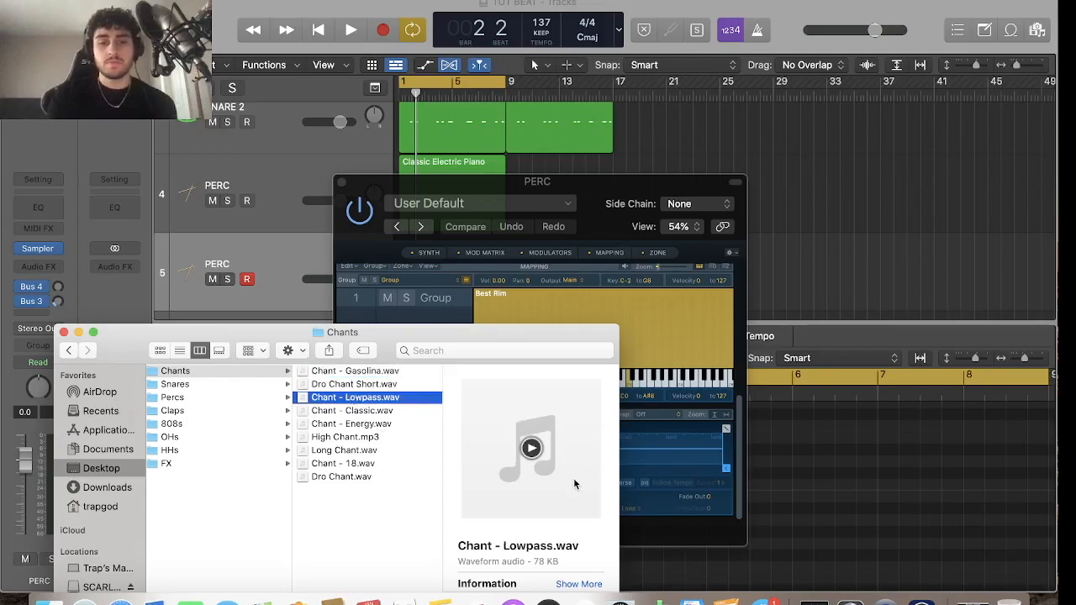
click(530, 447)
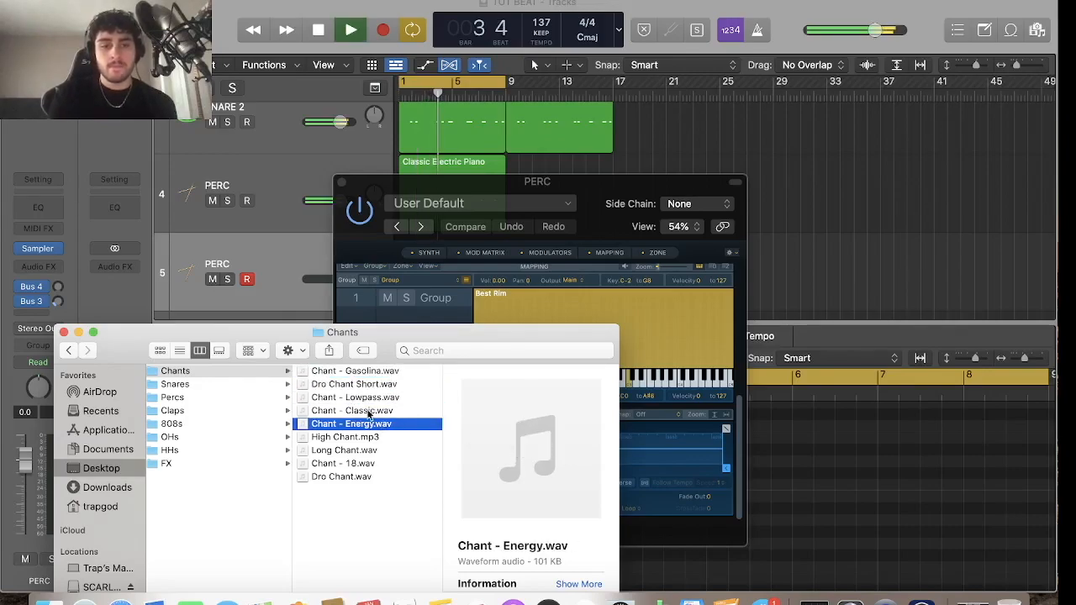
click(371, 410)
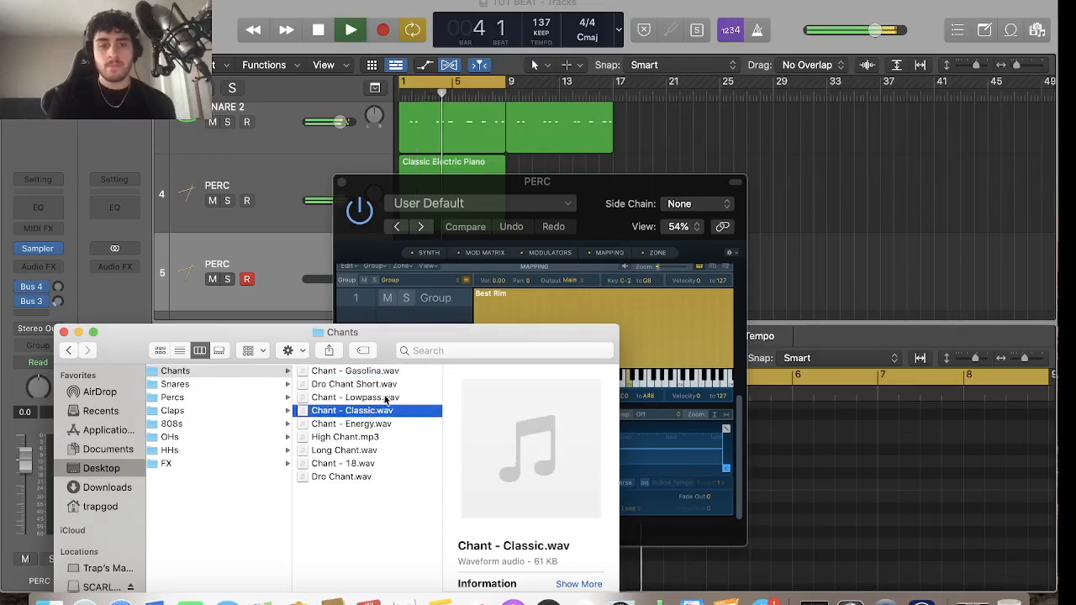
Load Chant - Classic.wav into the duplicated track's Sampler in place of Best Rim, and try it on C3 over the beat
drag(343, 332, 206, 410)
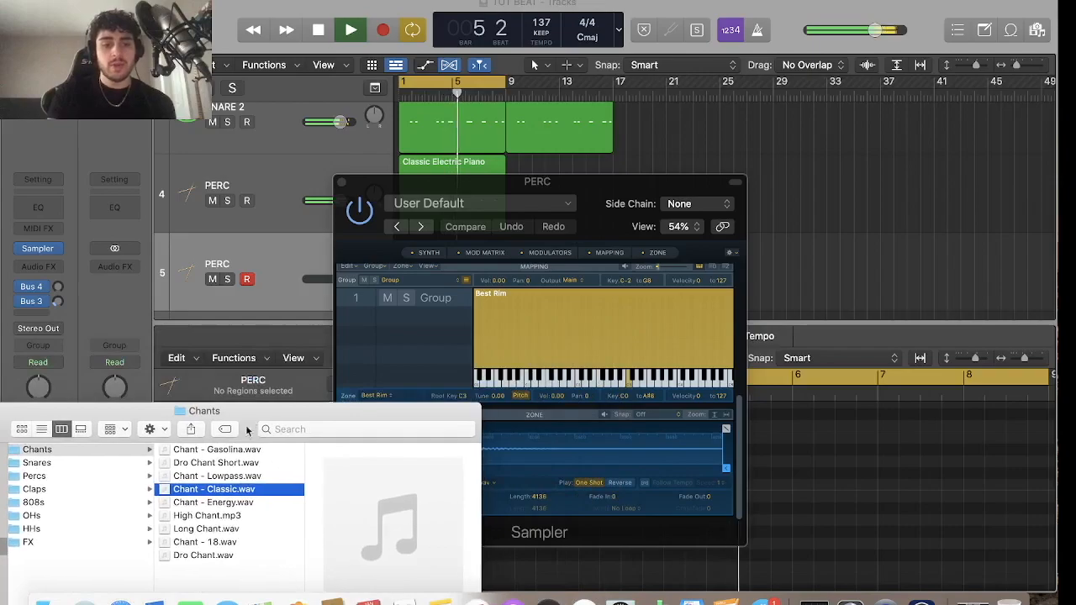
drag(211, 505, 629, 385)
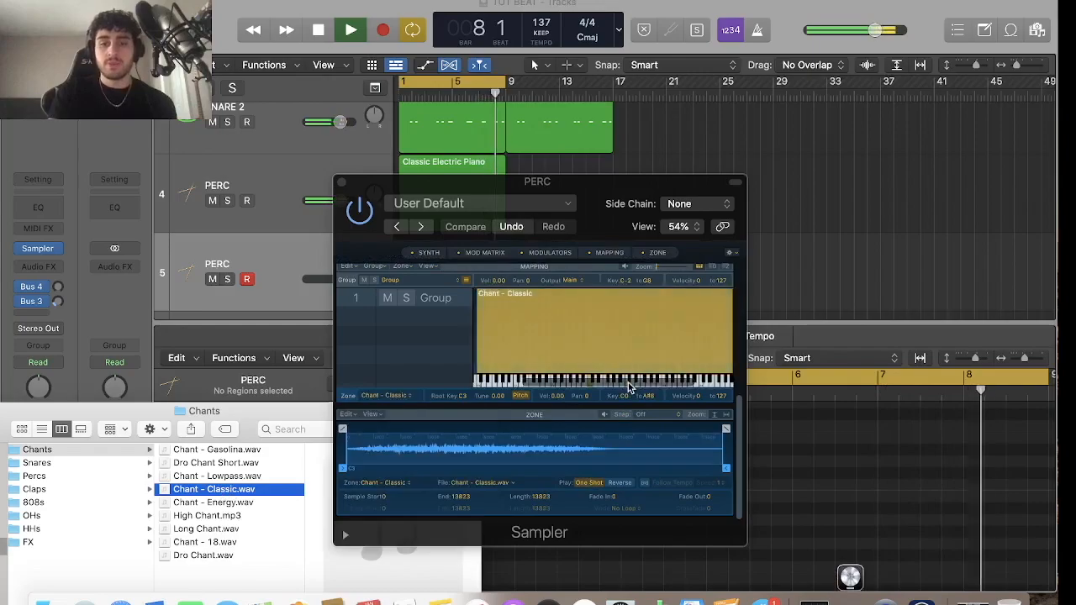
click(341, 182)
drag(35, 422, 170, 406)
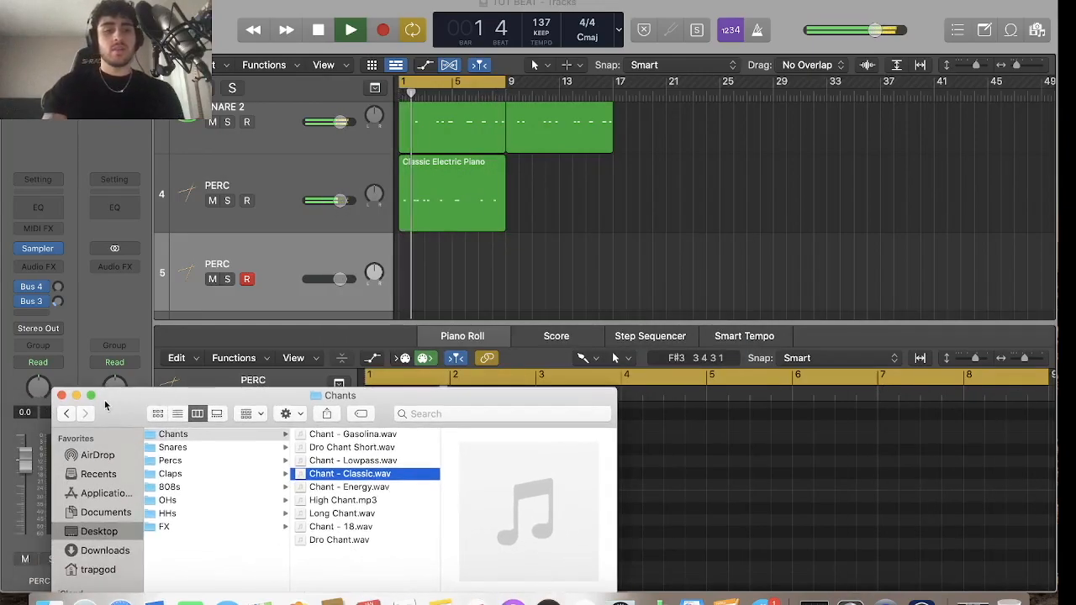
click(76, 396)
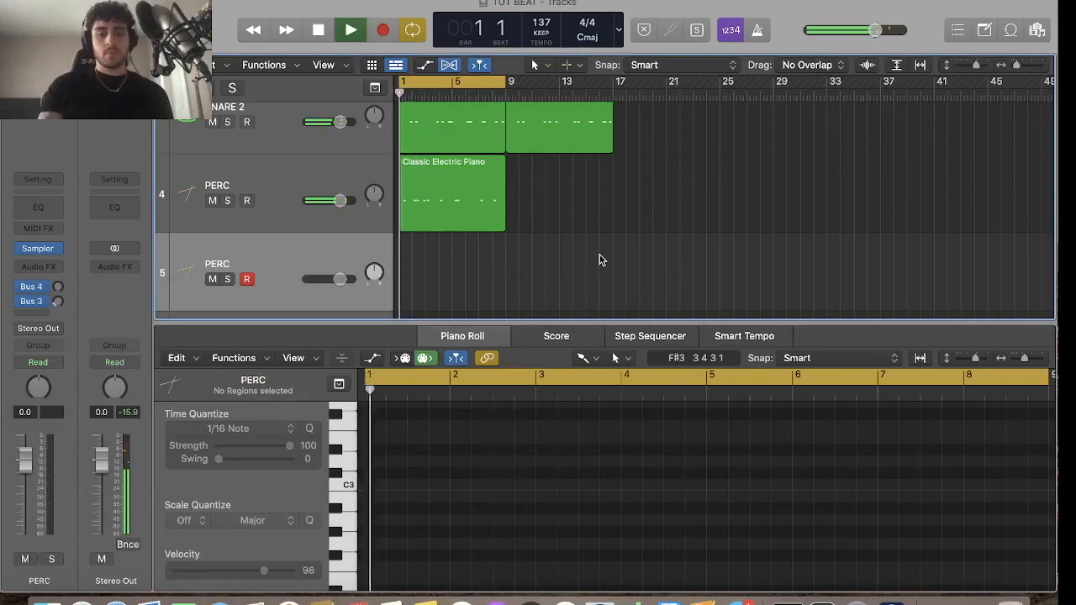
click(348, 483)
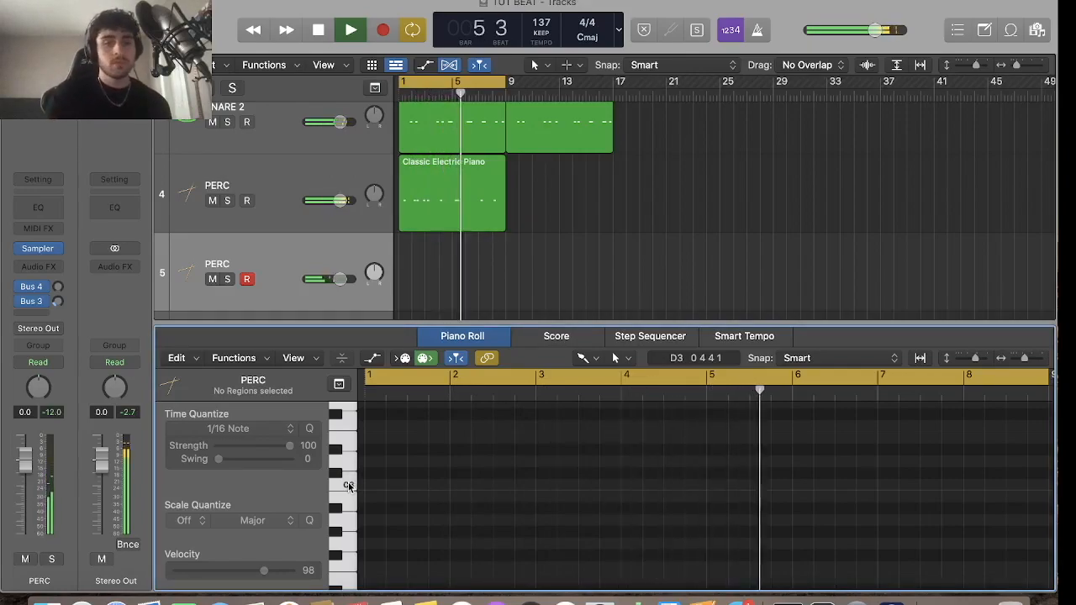
key(space)
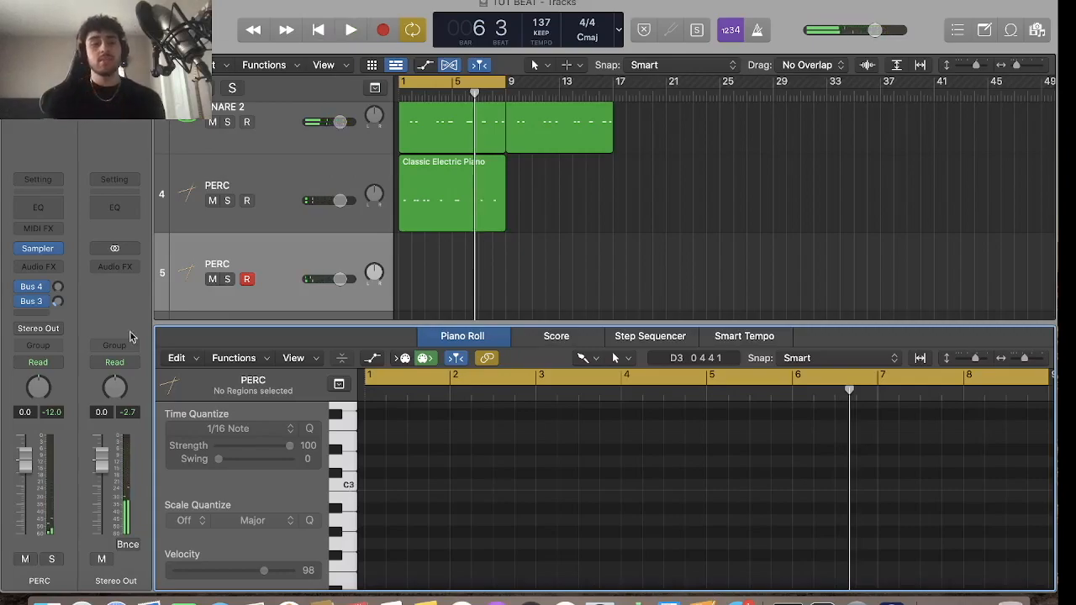
Rename the duplicated PERC track as CHANT and give it the cabasa icon from the Percussion set
double_click(244, 263)
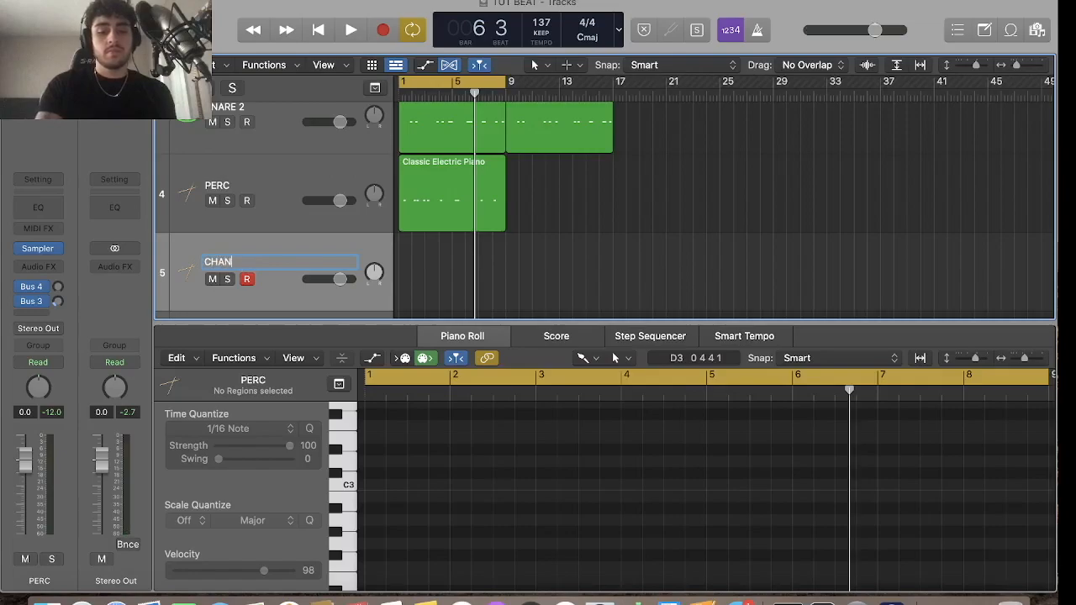
text(CHANT)
key(Return)
click(188, 274)
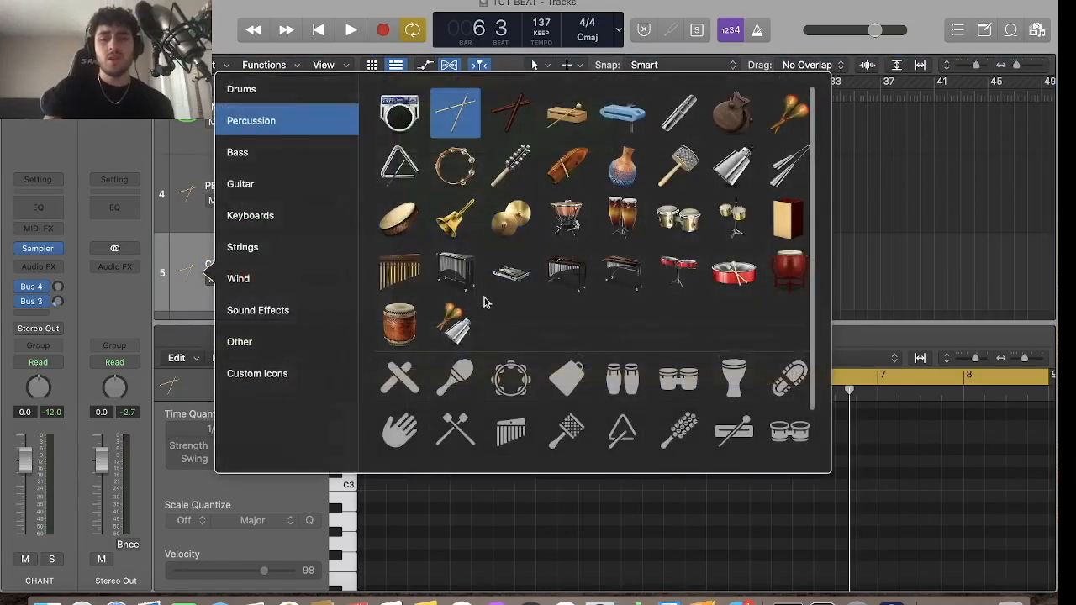
click(568, 433)
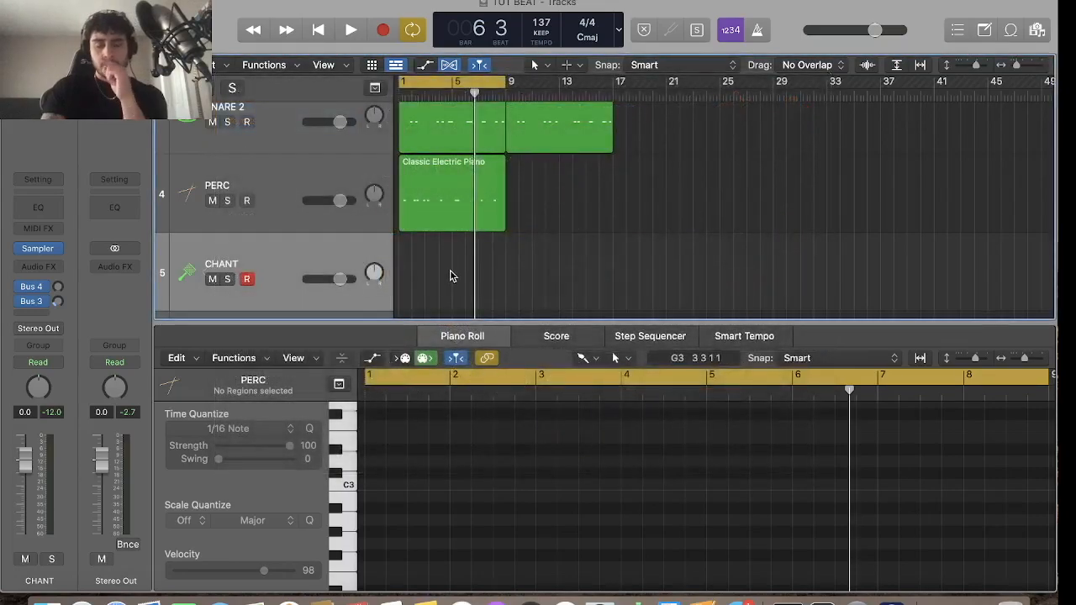
Audition the chant sound on C3, then play the looped beat to work out where the chants fit
click(349, 484)
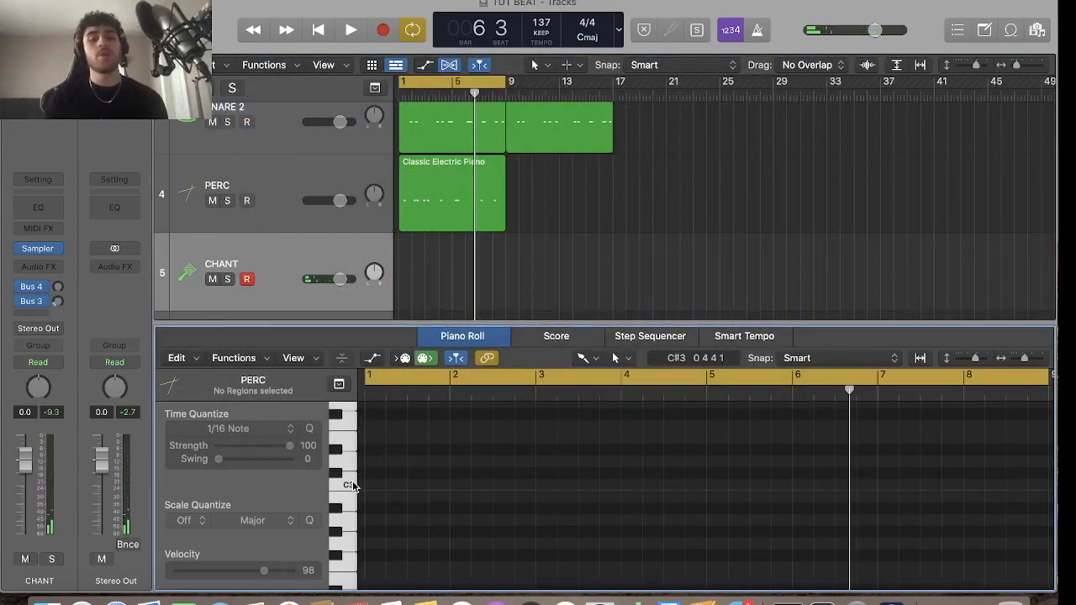
key(space)
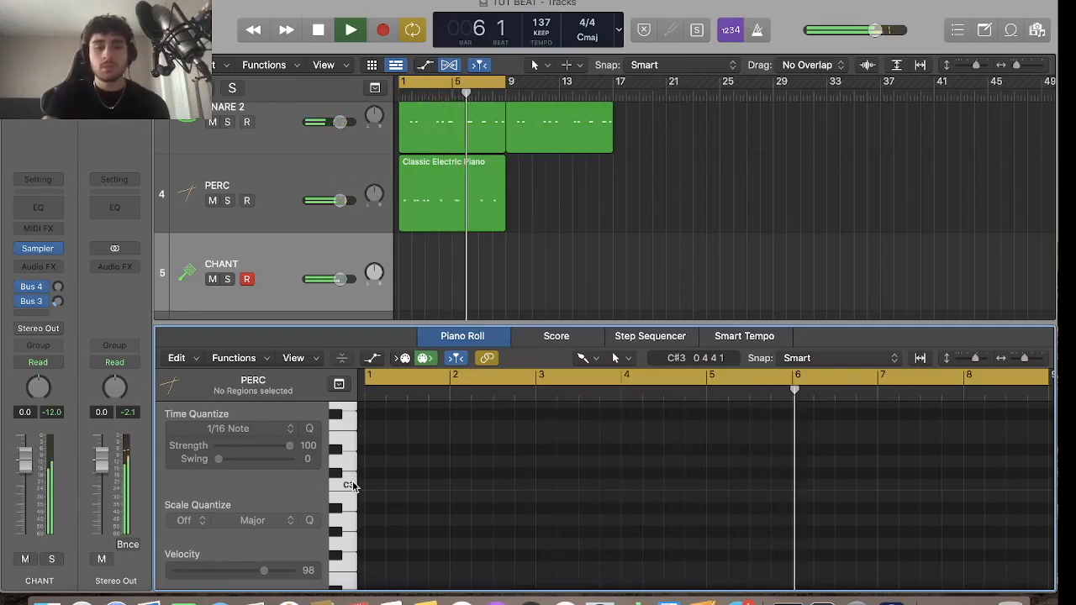
key(space)
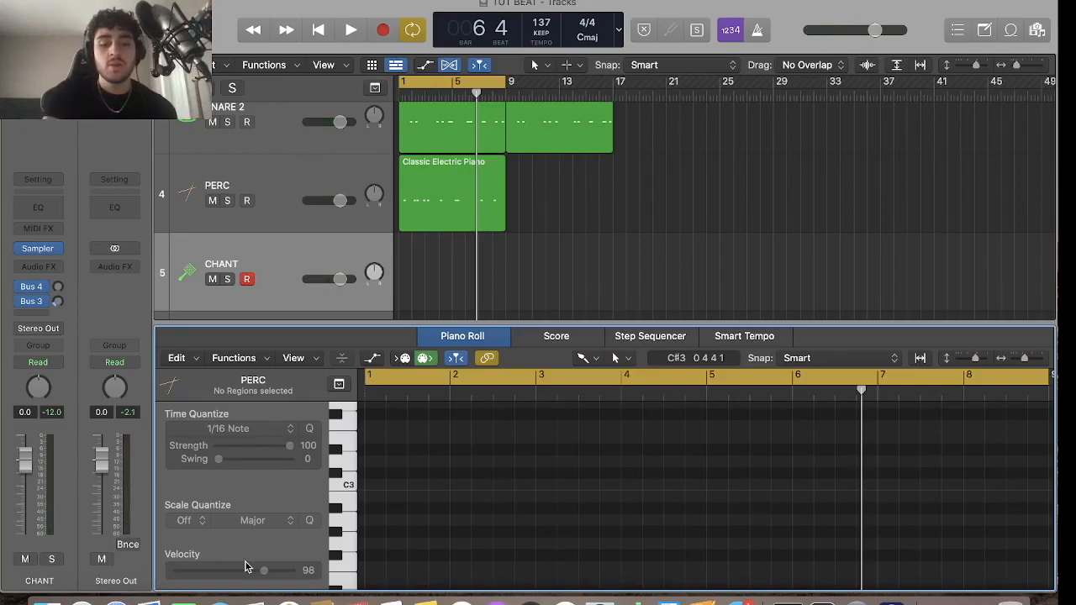
Record the CHANT part with Musical Typing, playing C3 hits near the end of bars 1, 3, 5, 6 and 7
key(super+k)
key(Return)
key(r)
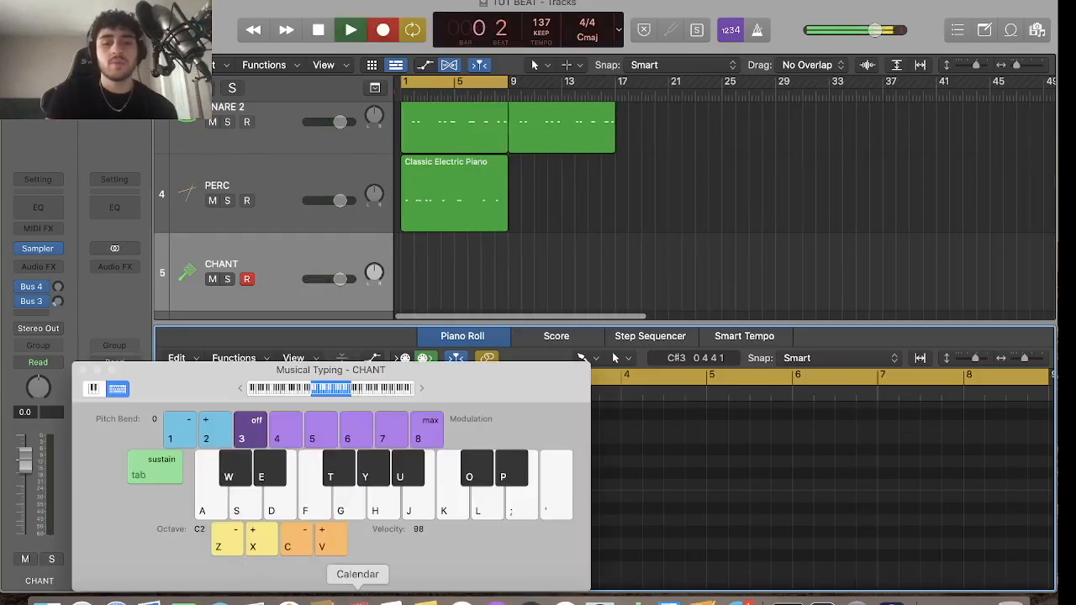
click(452, 507)
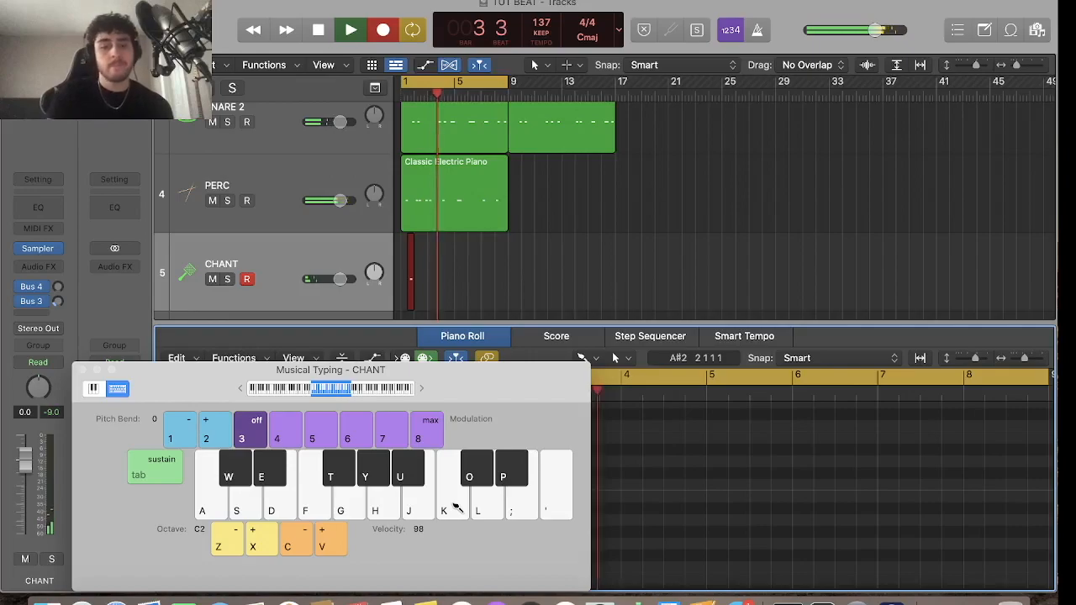
click(452, 507)
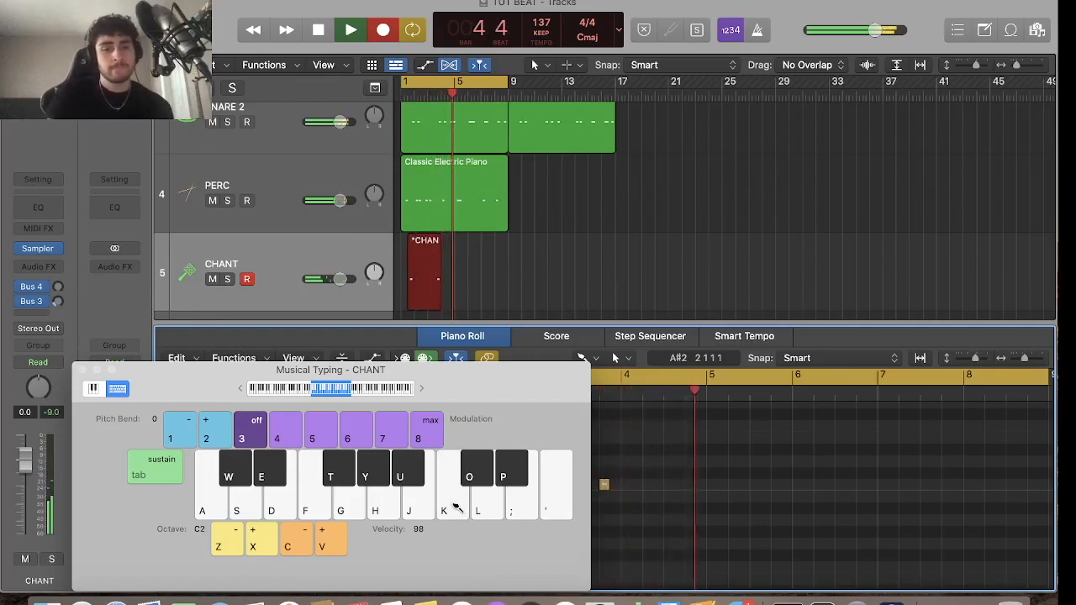
click(454, 507)
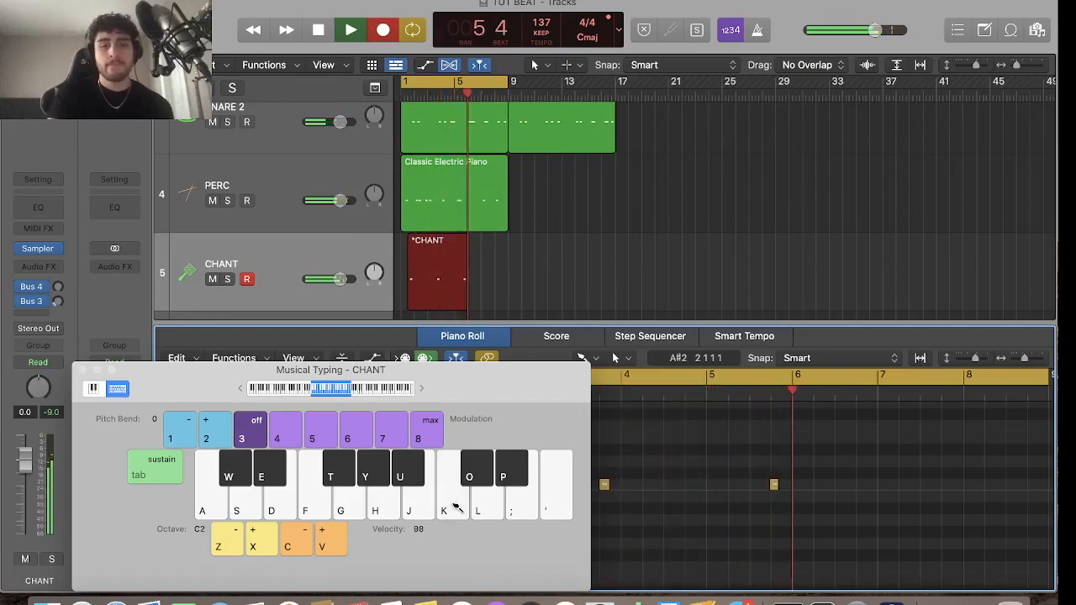
click(454, 507)
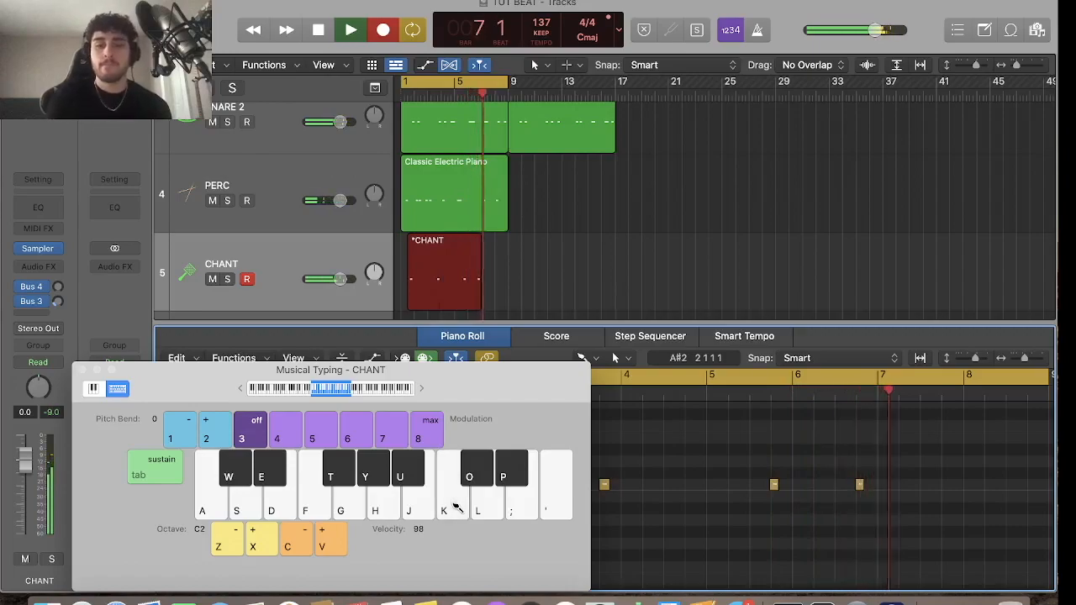
click(454, 507)
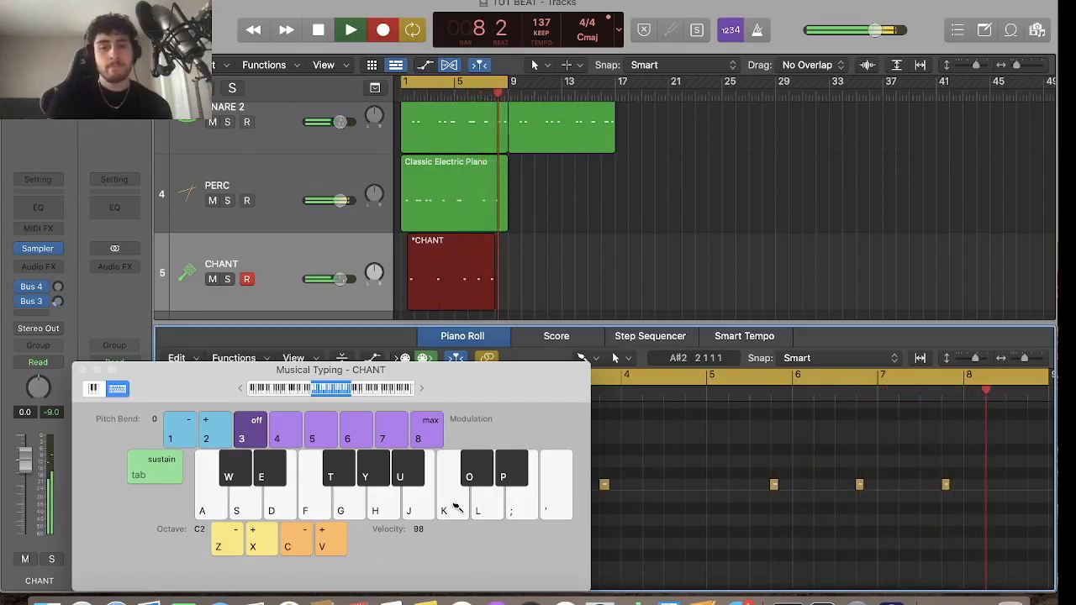
key(space)
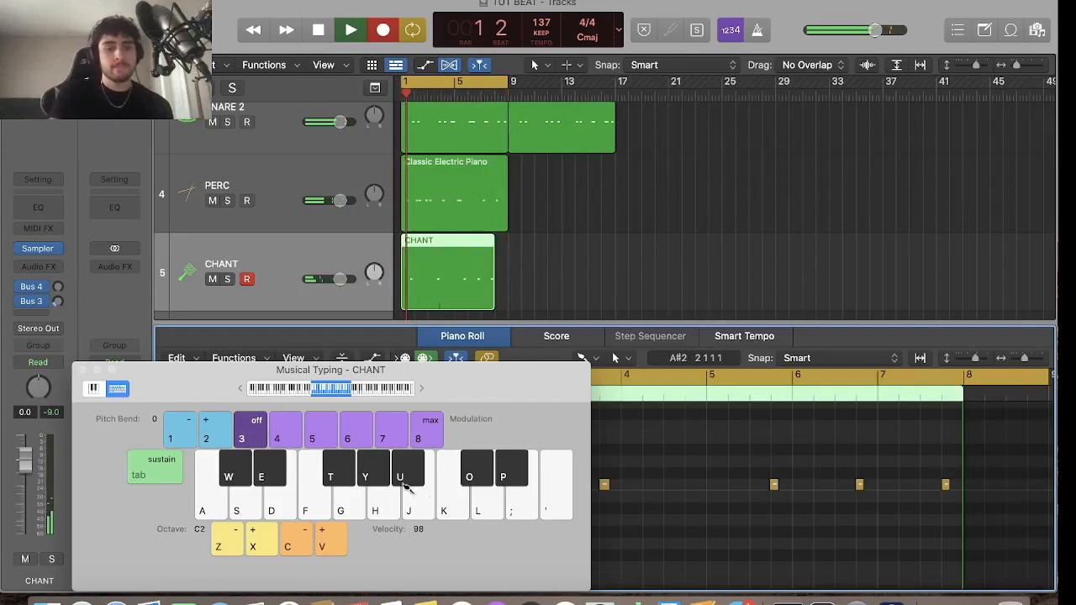
key(space)
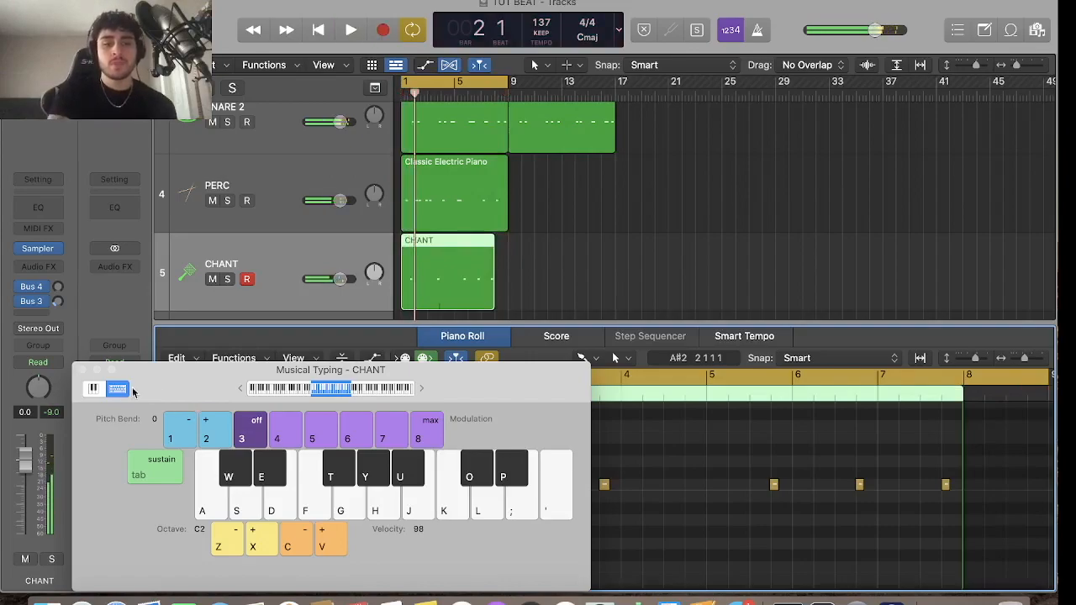
Close Musical Typing, quantize all five CHANT notes to 1/16 notes, and play the loop to check their timing
click(82, 369)
scroll(636, 517, up, 1)
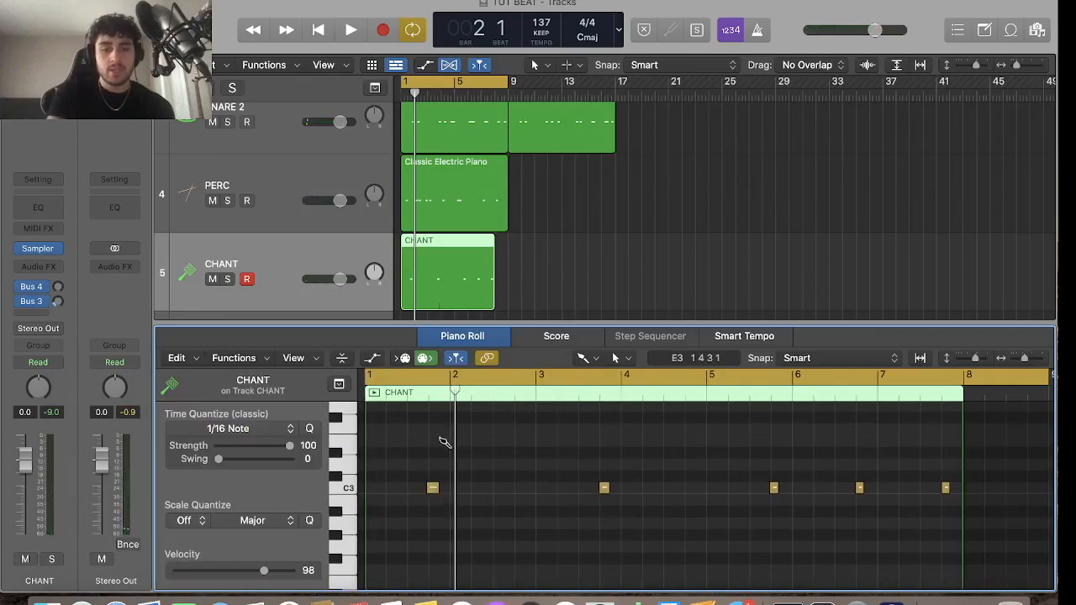
click(588, 358)
click(631, 376)
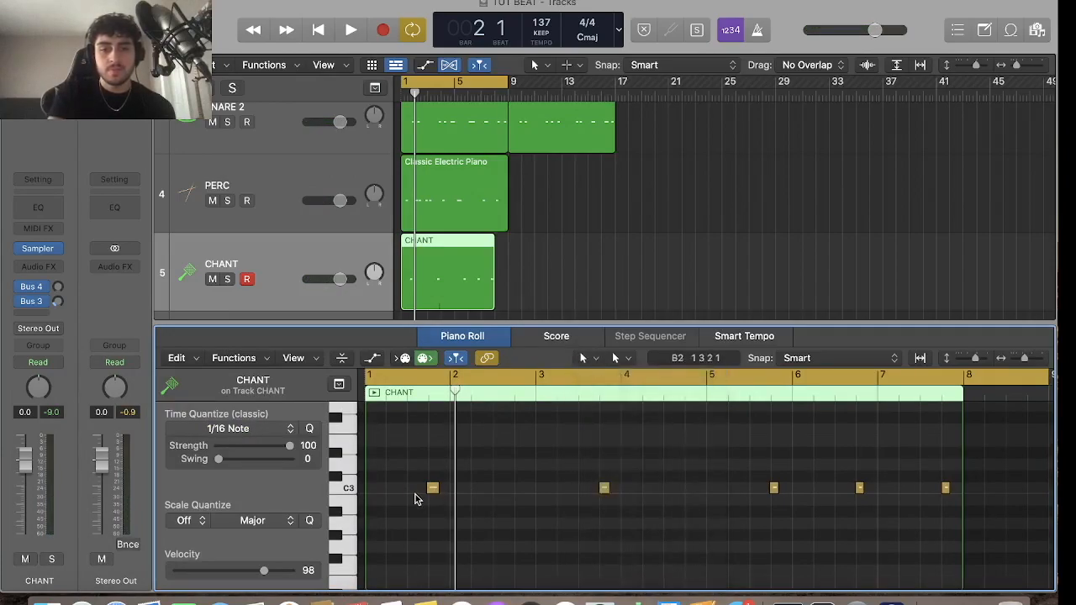
key(super+a)
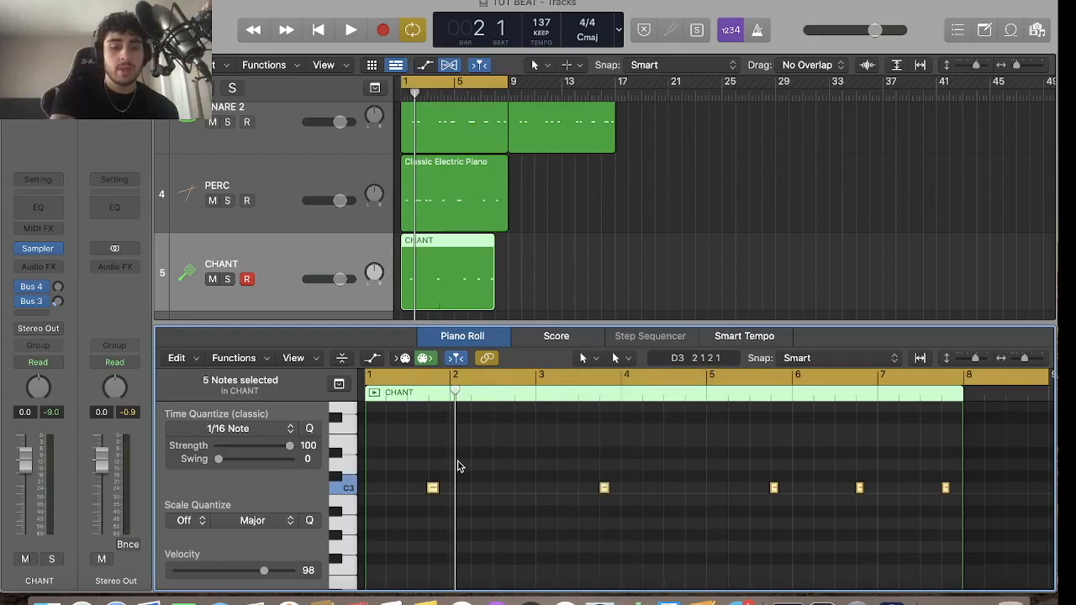
key(space)
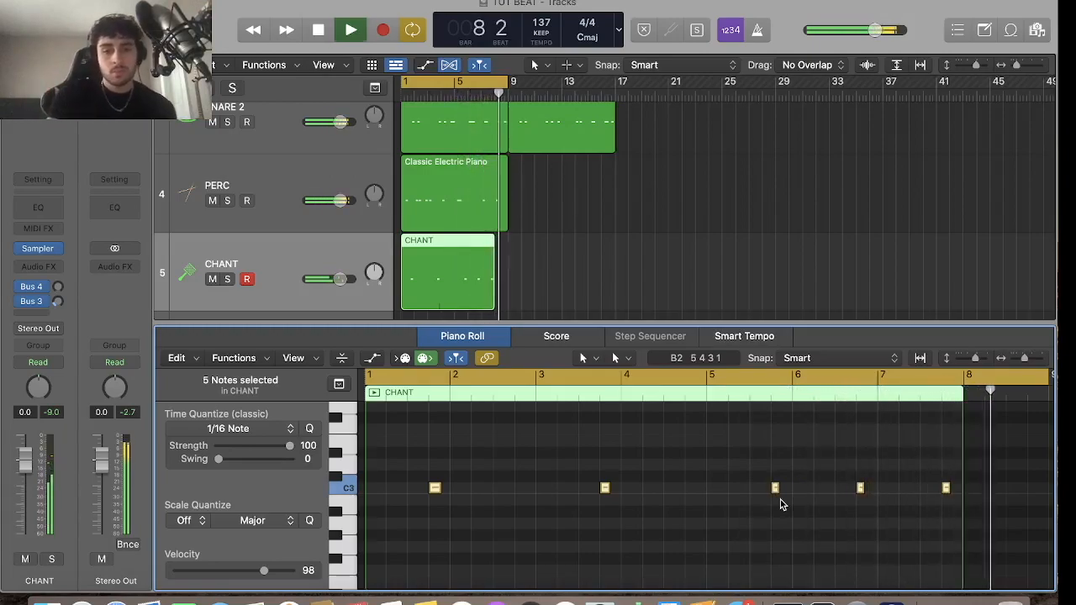
key(space)
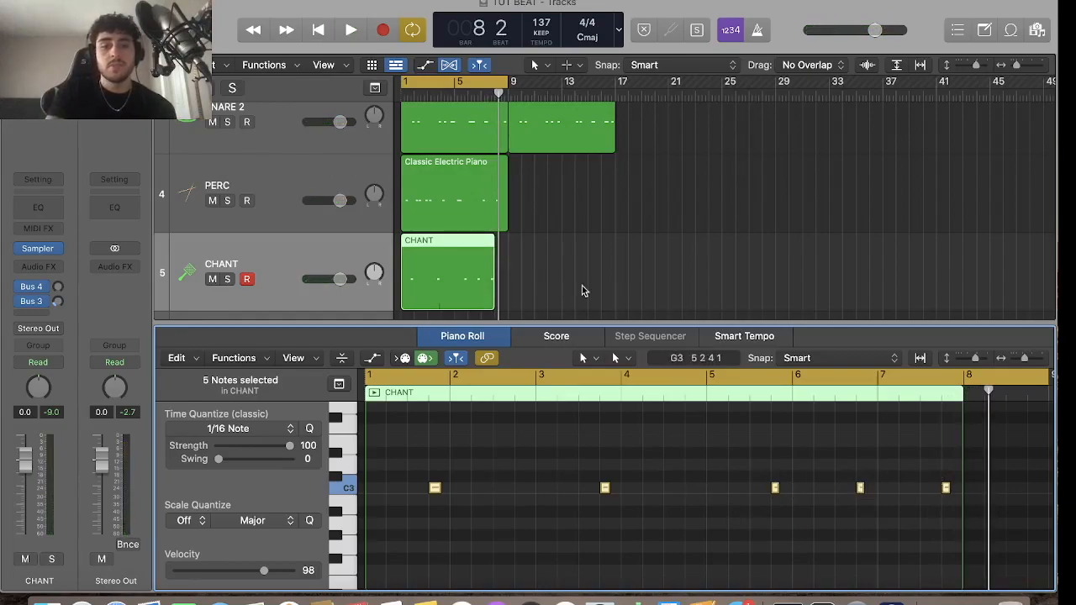
Extend the CHANT region to bar 9 and lower the CHANT track's volume to -3.7 dB during playback
drag(492, 298, 502, 300)
key(space)
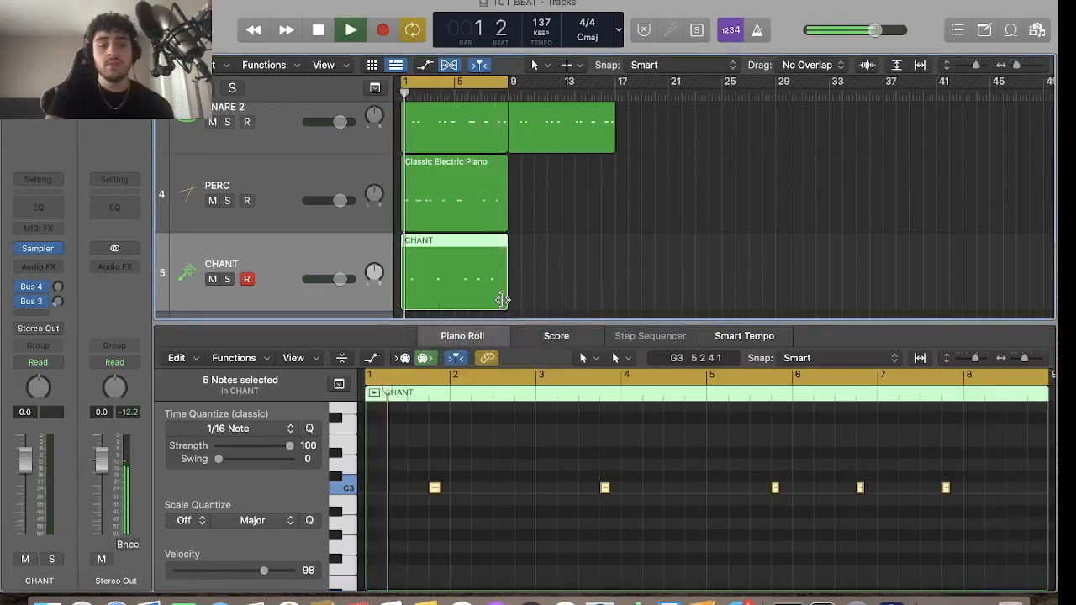
drag(340, 279, 333, 279)
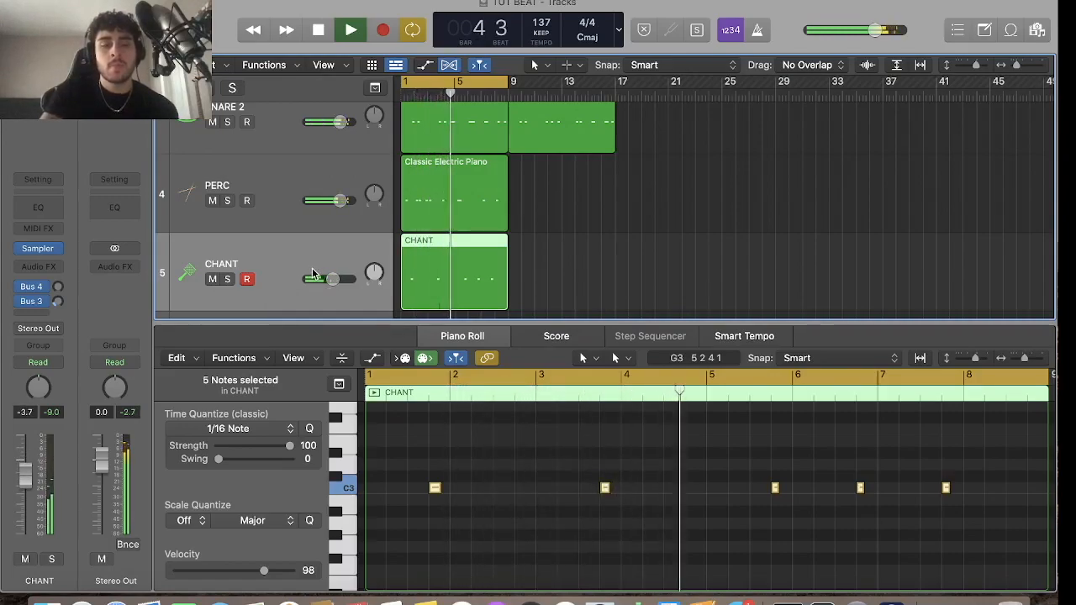
Duplicate the CHANT track with its settings and make the empty copy, track 6, the active one
key(super+d)
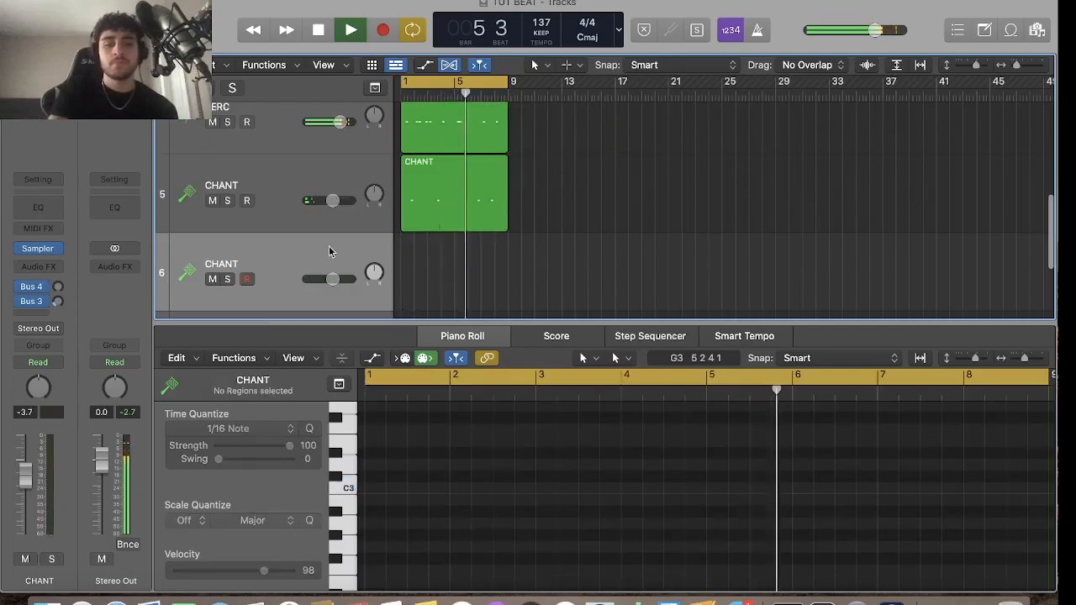
click(436, 221)
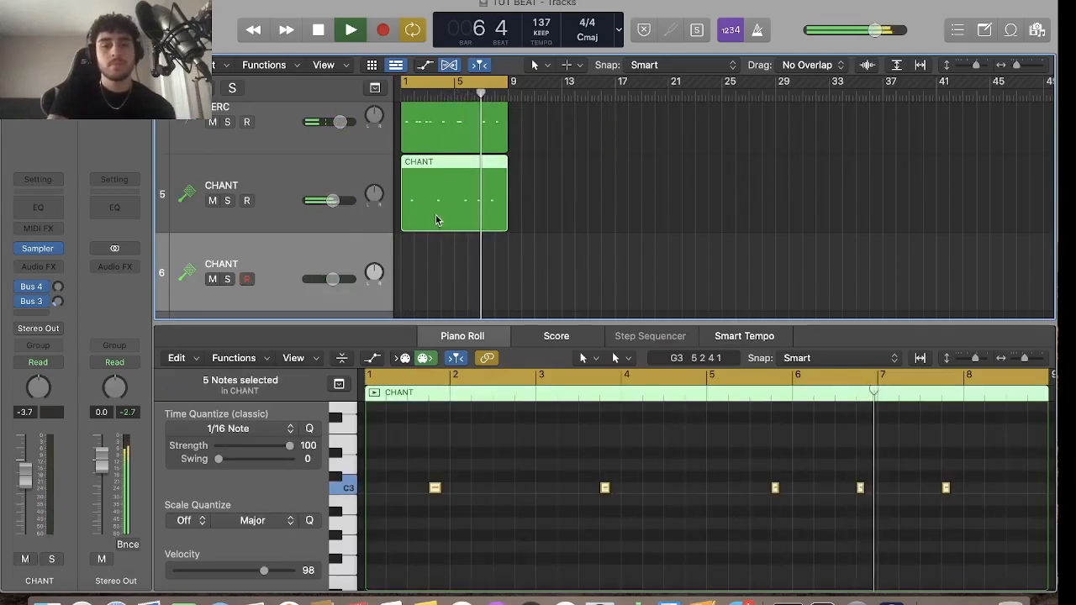
click(432, 272)
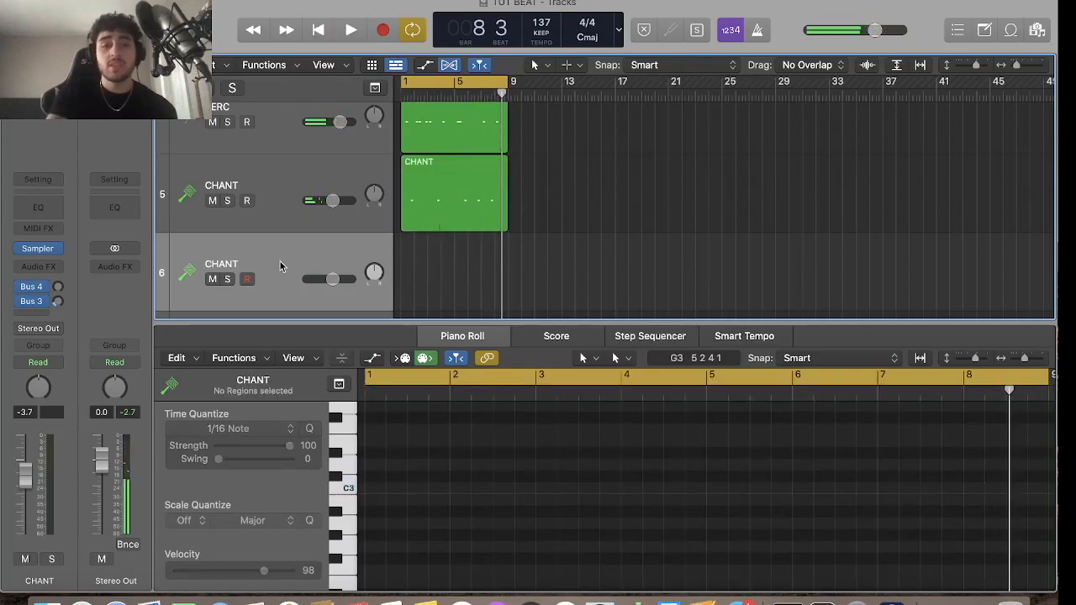
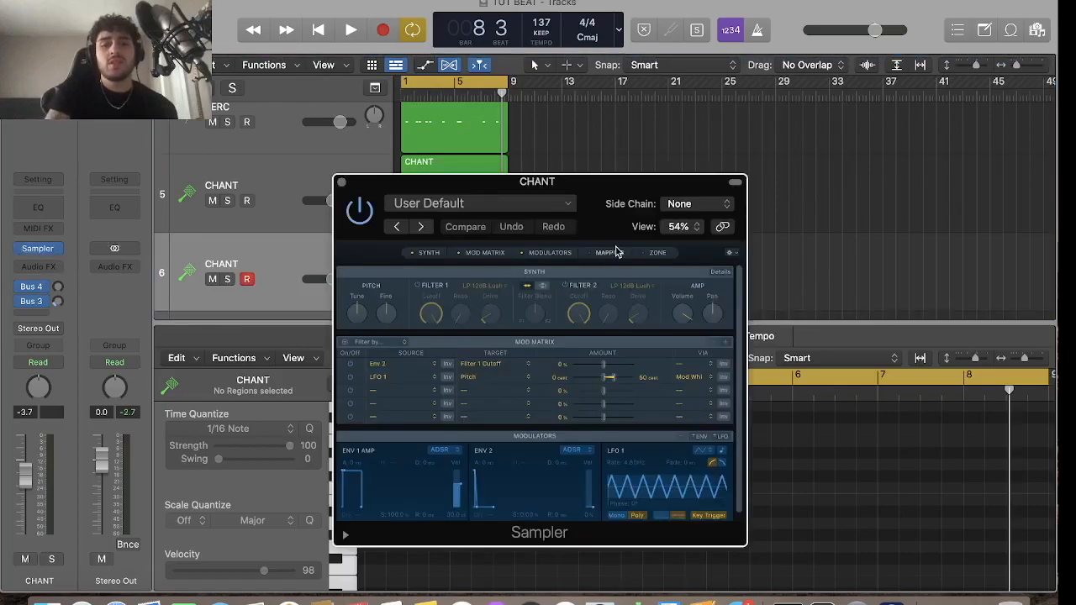
Show the duplicated track's Sampler mapping and audition hi-hat samples from the HHs folder over the playing beat
click(612, 252)
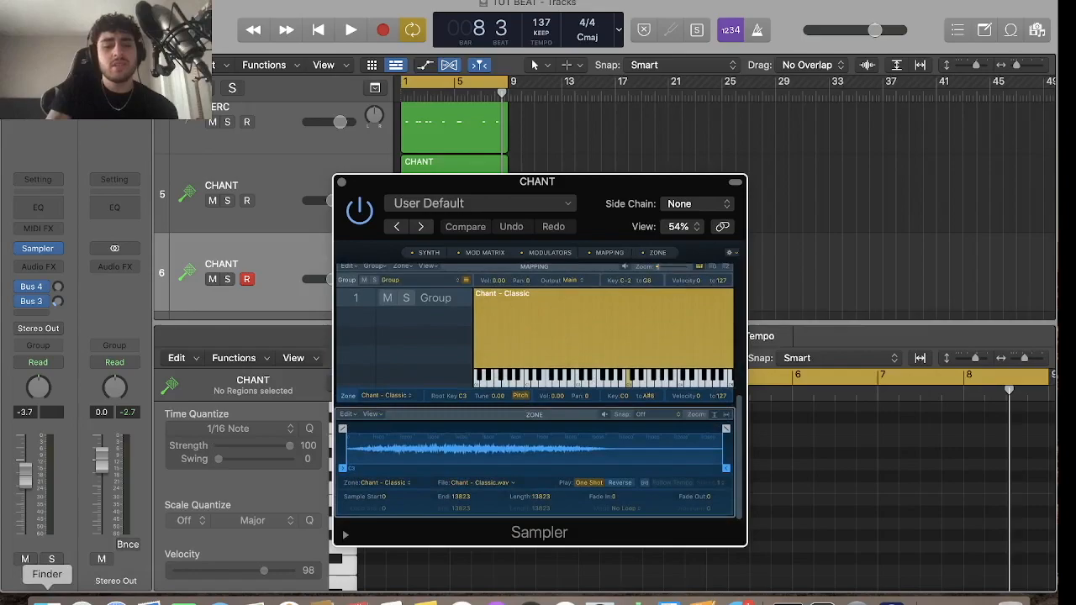
click(47, 602)
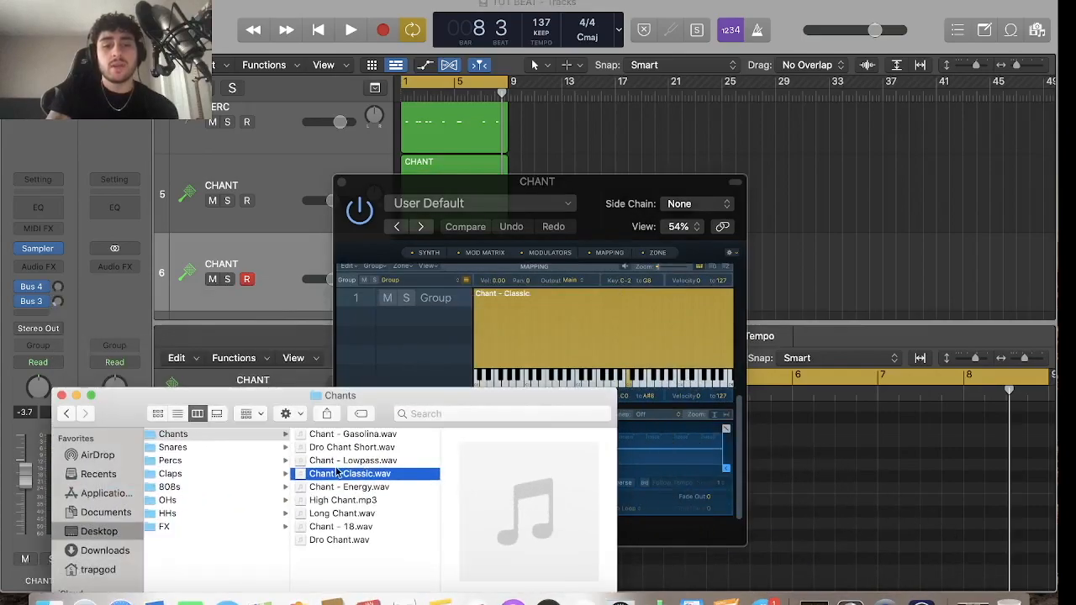
scroll(216, 451, left, 3)
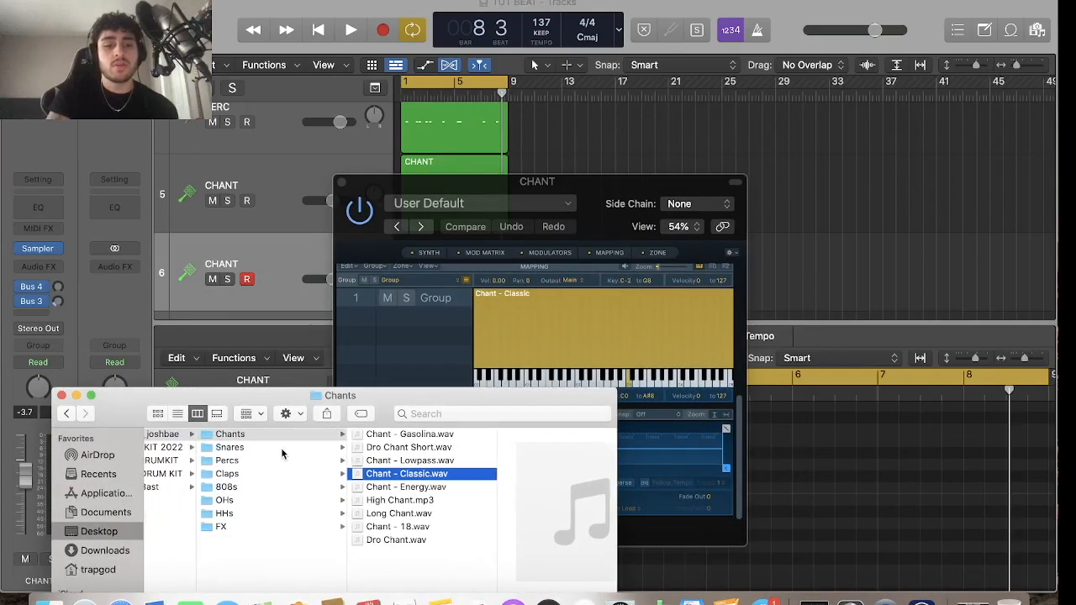
click(204, 514)
click(391, 446)
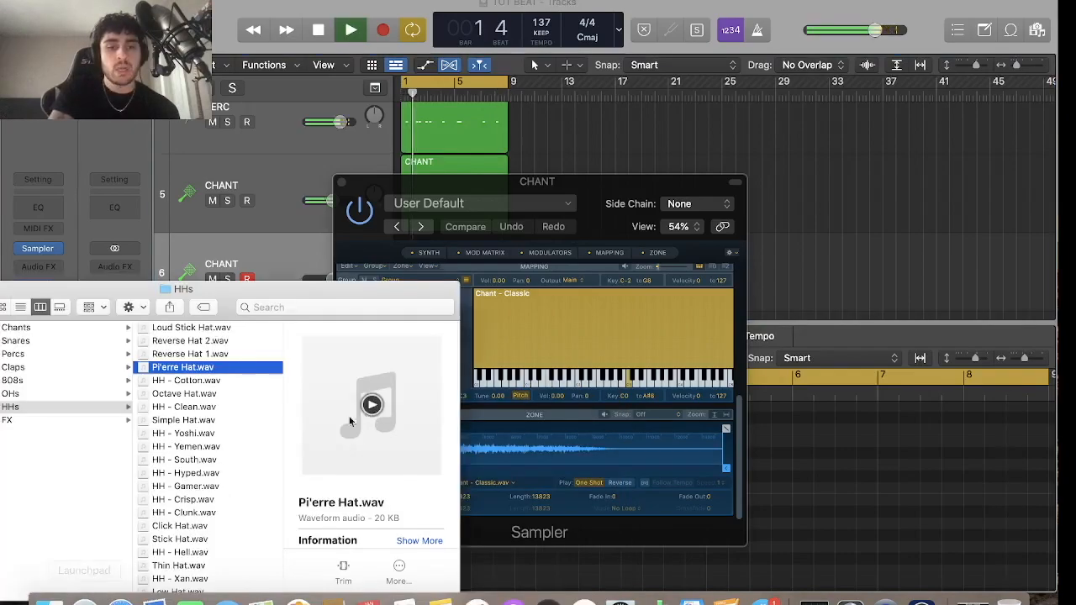
click(373, 406)
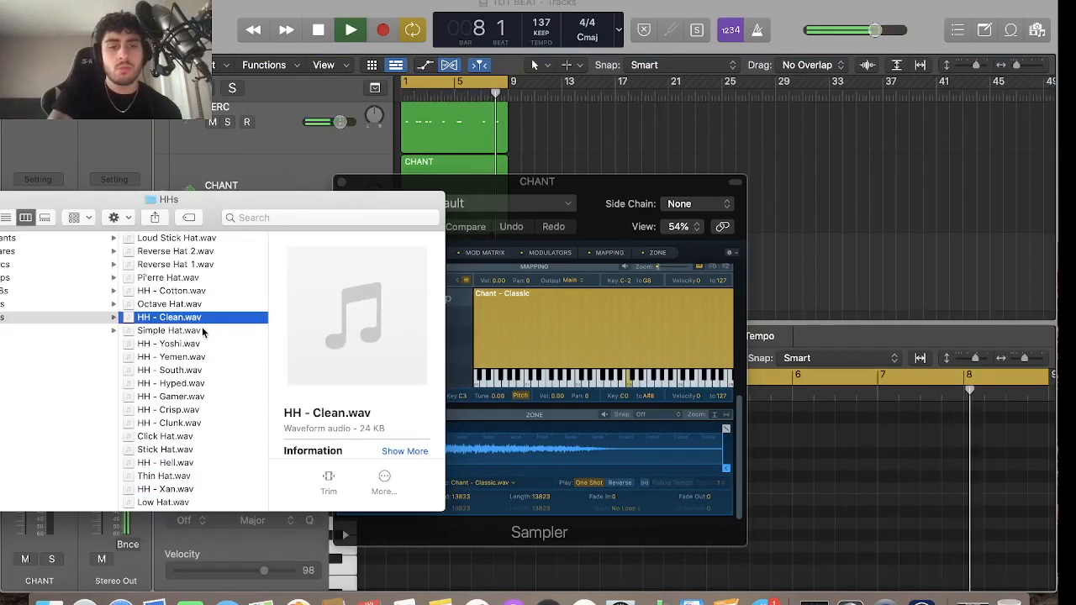
Load HH - Clean.wav into the Sampler in place of Chant - Classic, close the windows, and try the hat on C3
drag(337, 331, 555, 344)
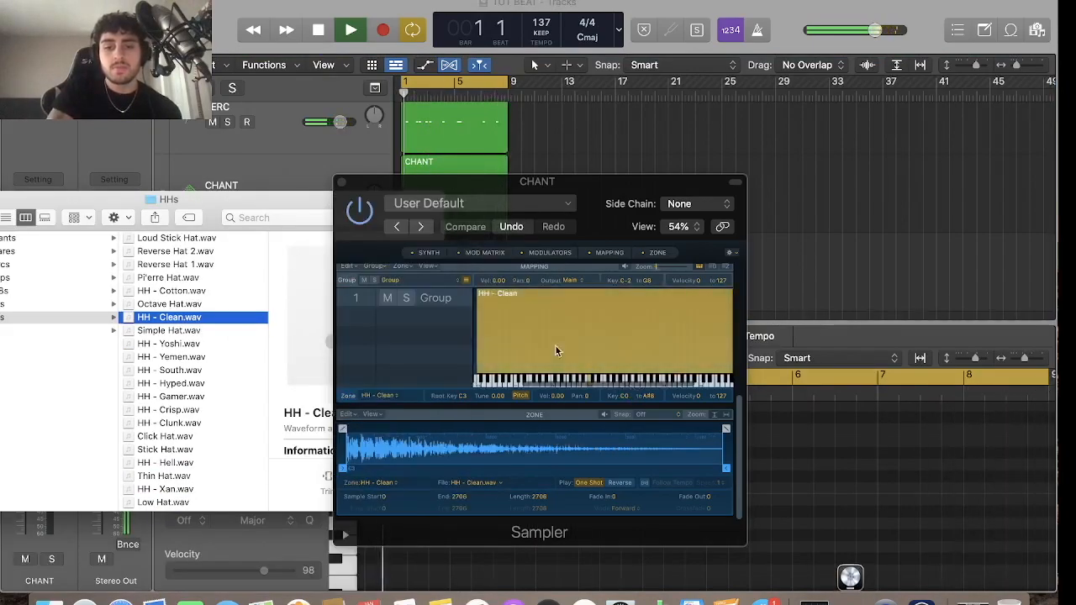
drag(84, 208, 115, 221)
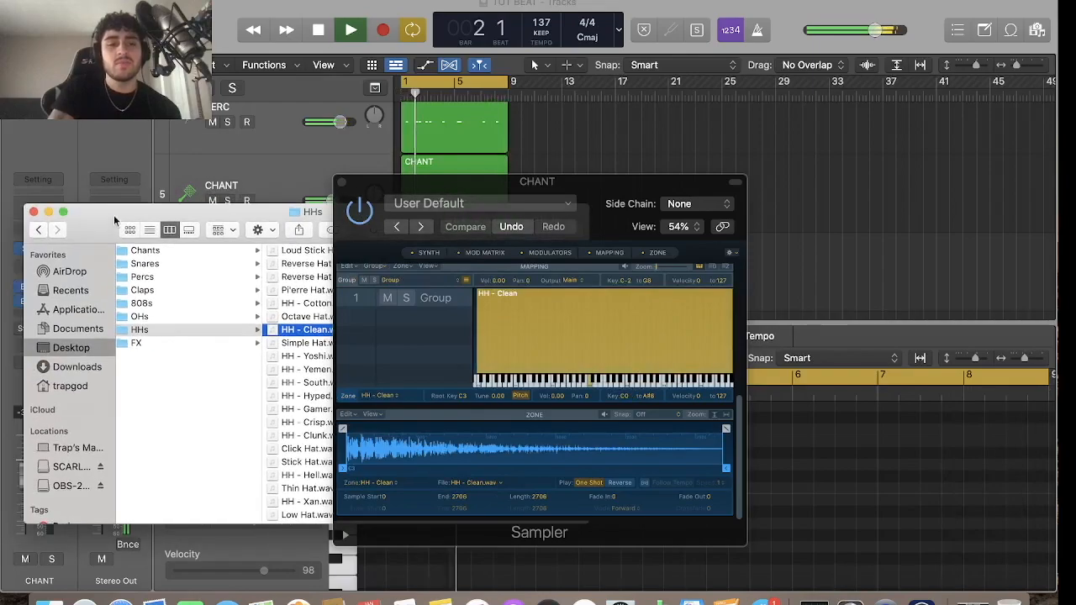
click(48, 212)
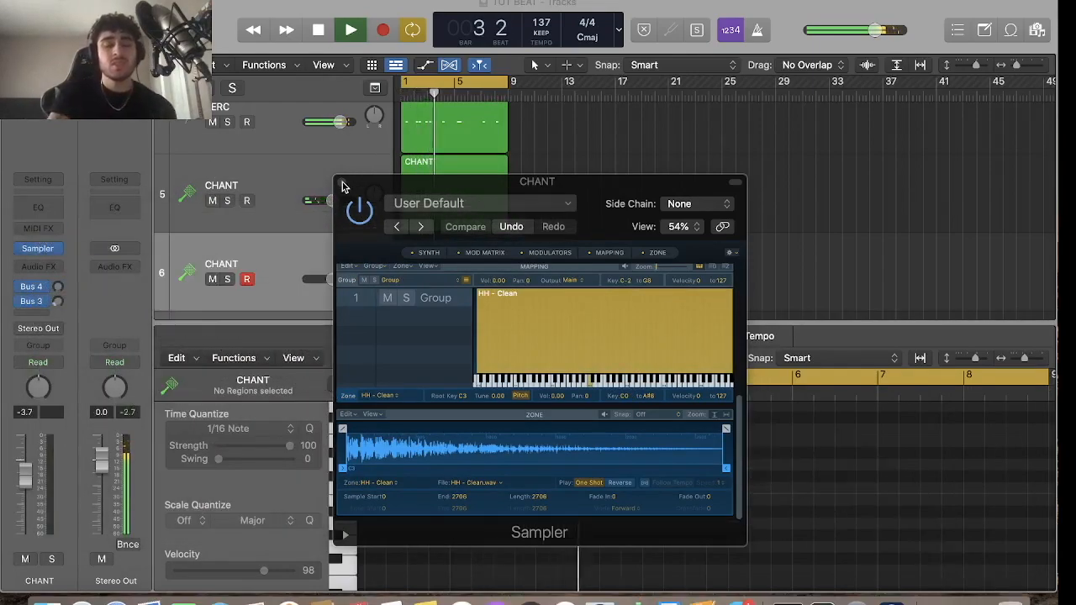
click(342, 183)
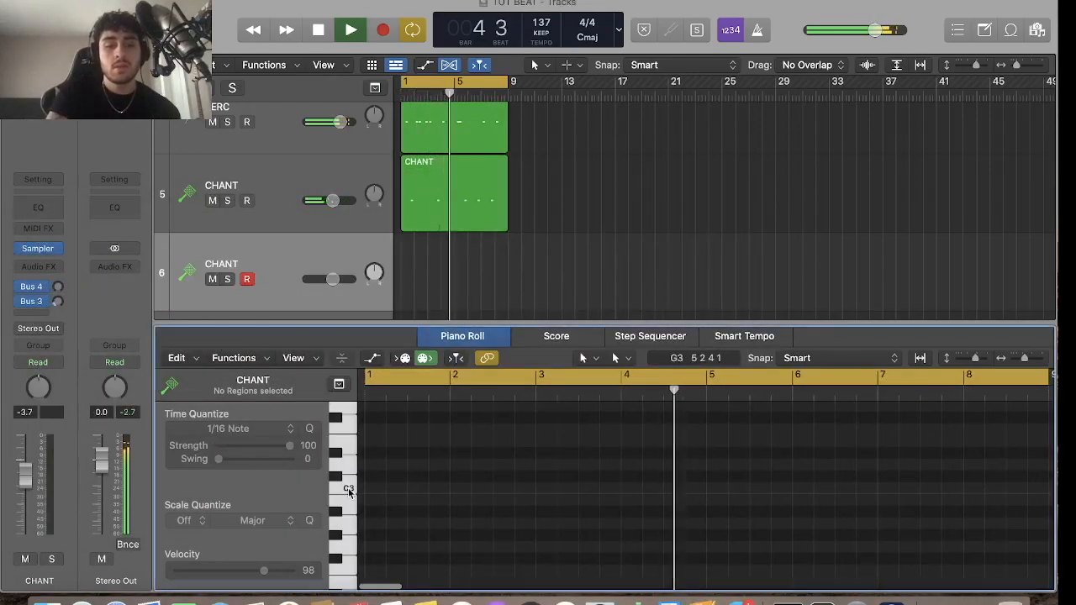
key(space)
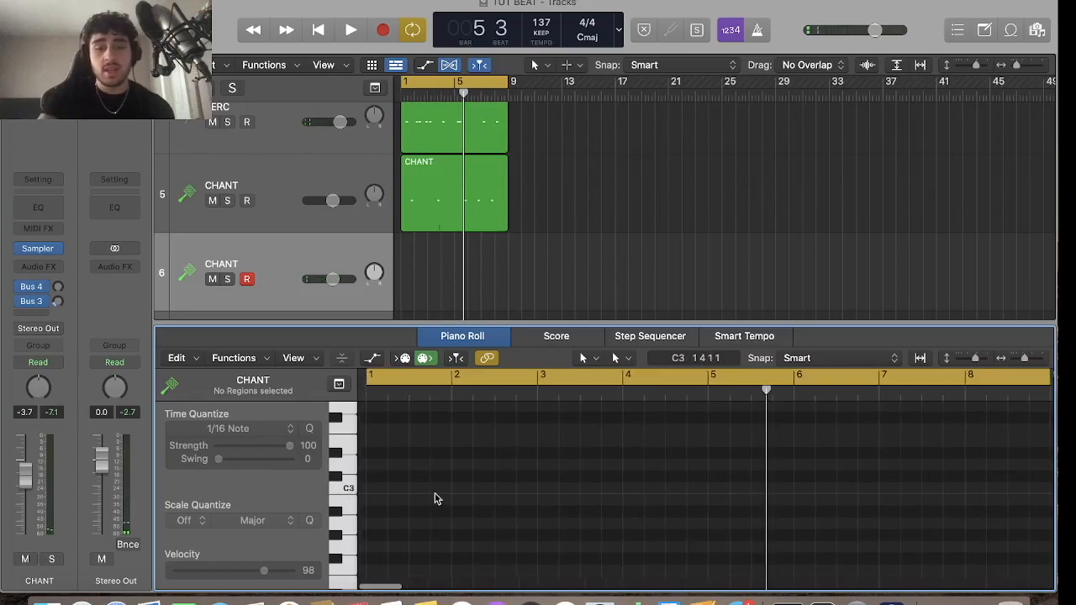
Draw a C3 hi-hat note at the start of bar 1 on track 6 with the Pencil tool
click(586, 358)
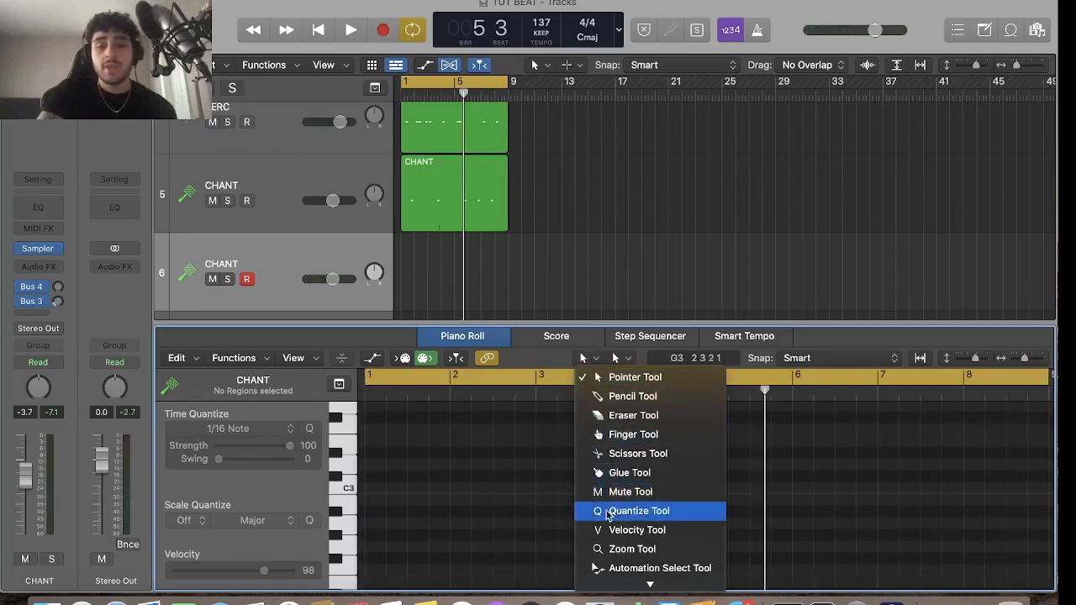
click(610, 583)
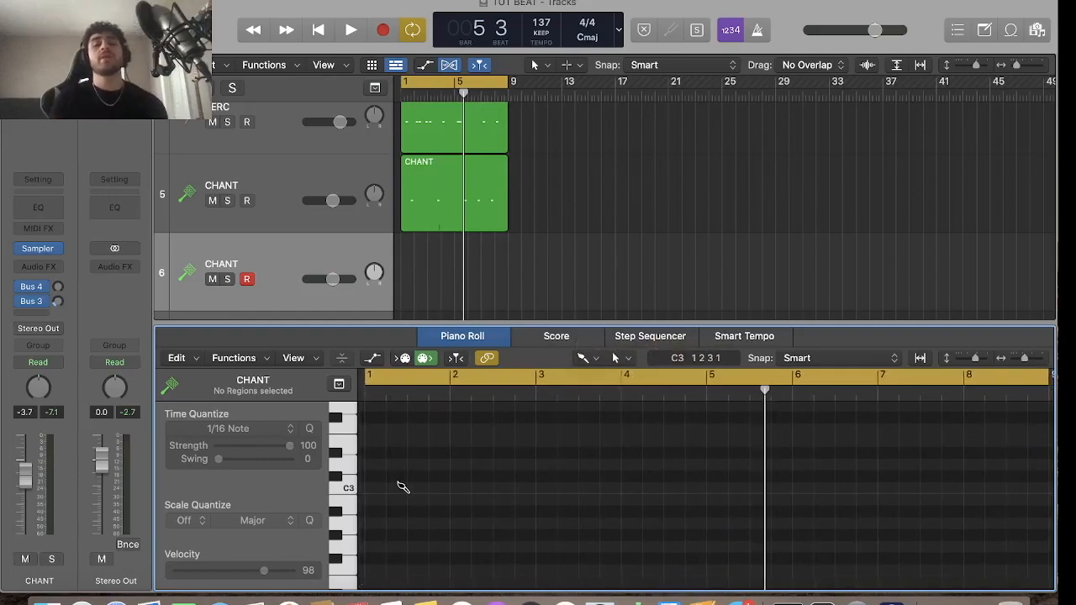
key(Return)
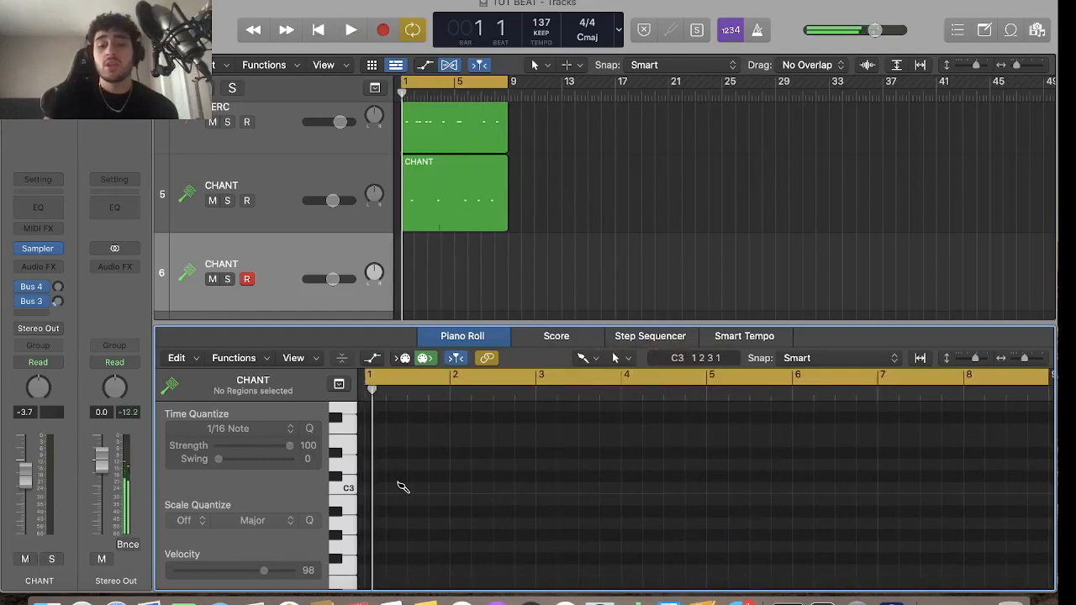
click(373, 488)
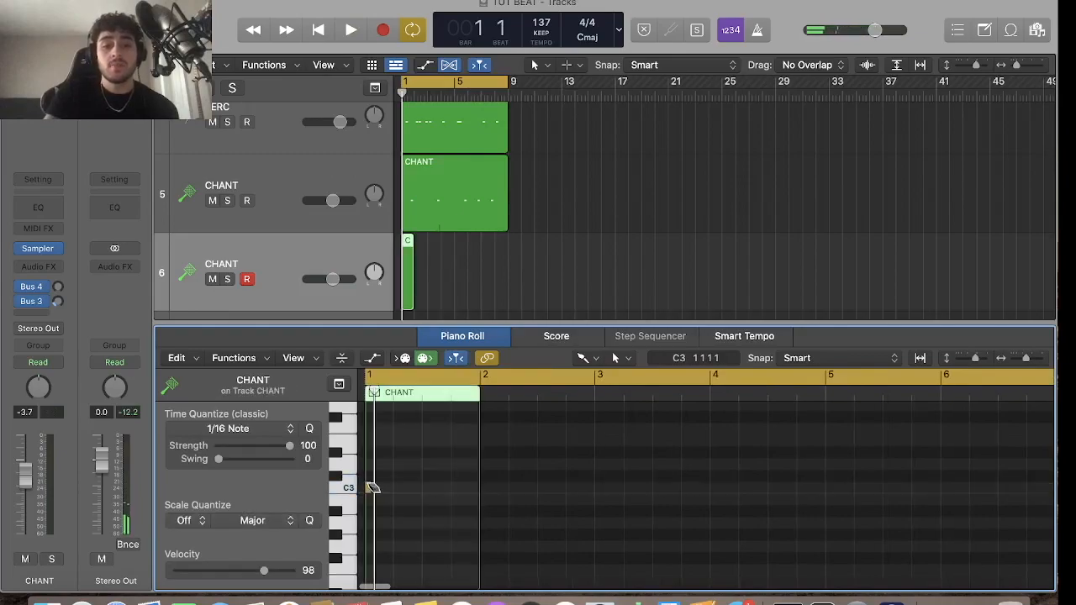
Remove the first C3 hat note, redraw it on beat 1 of bar 1, and play the opening to hear it
scroll(372, 488, up, 3)
scroll(369, 485, up, 2)
scroll(370, 484, left, 1)
scroll(372, 485, right, 1)
click(374, 487)
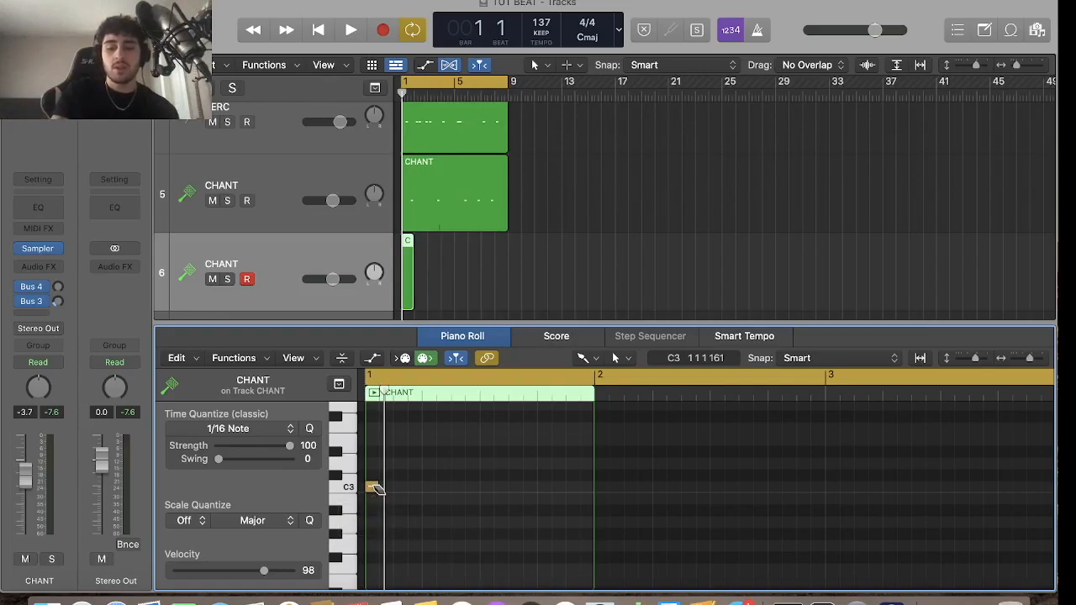
double_click(376, 487)
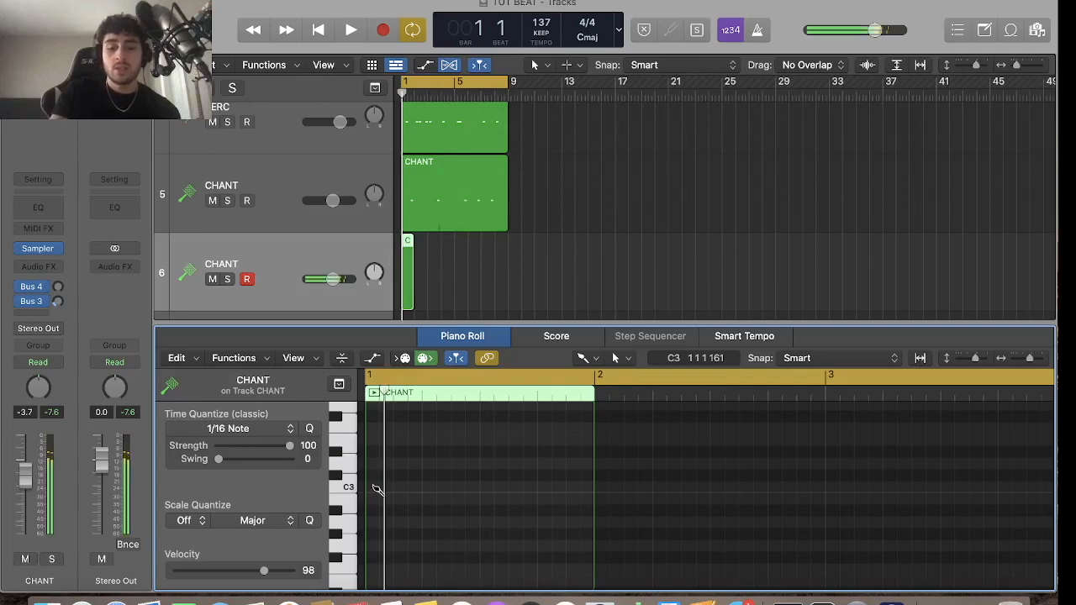
scroll(376, 490, up, 3)
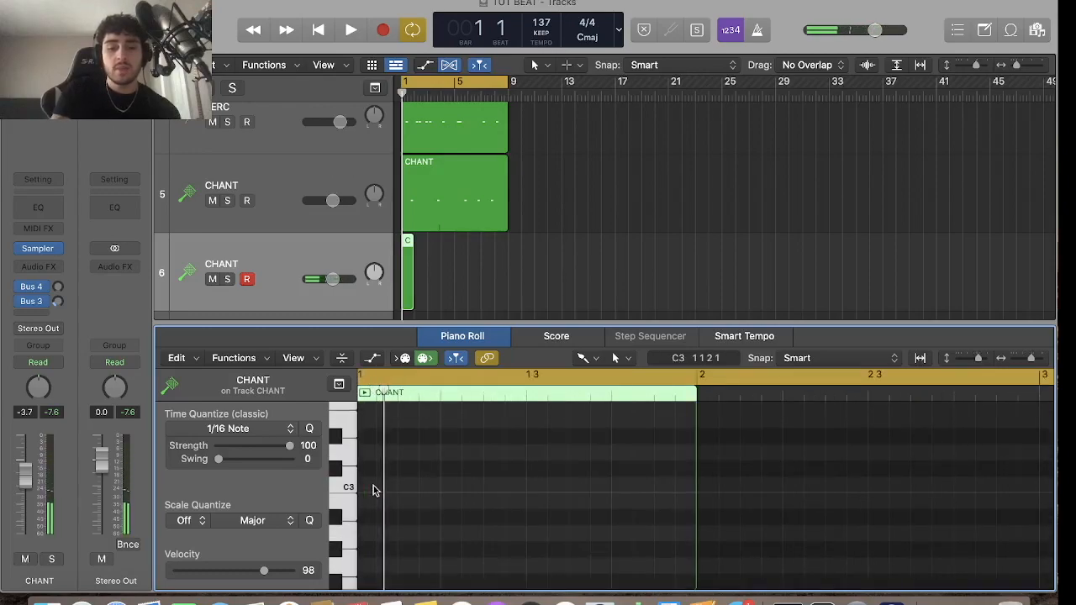
scroll(376, 490, down, 3)
click(375, 487)
key(space)
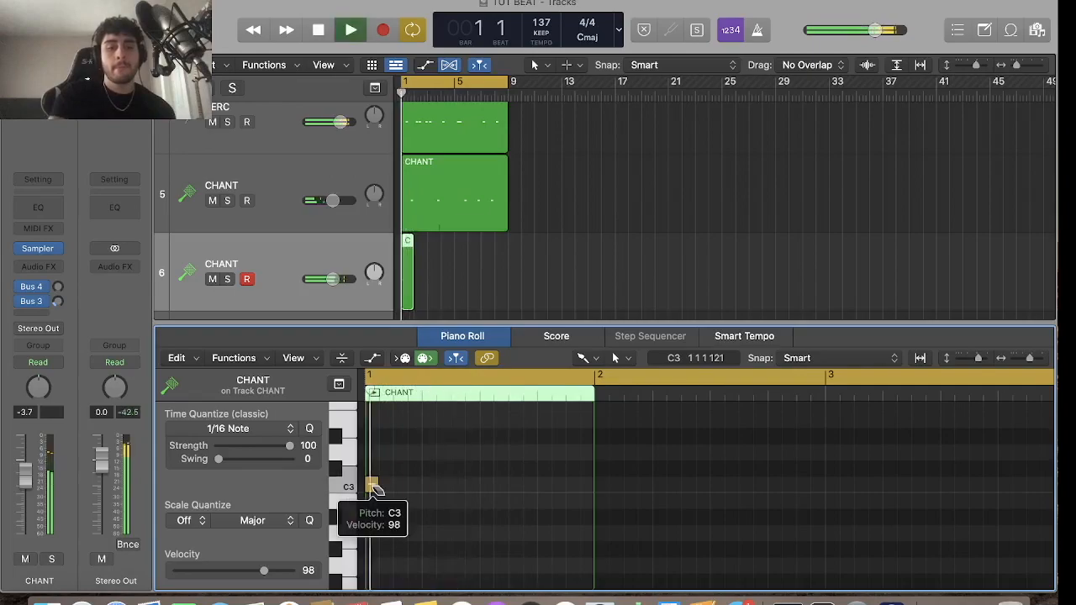
key(space)
key(space)
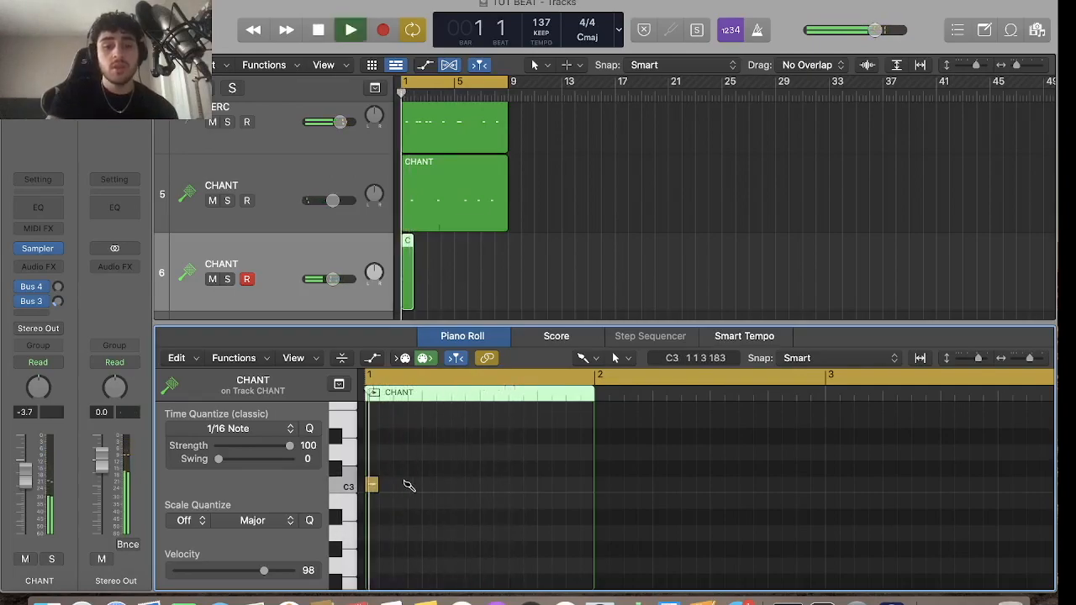
key(space)
Add two consecutive 1/16 C3 hat notes at 1 1 4 and 1 2 1, and play them with the beat
click(415, 486)
click(430, 486)
key(space)
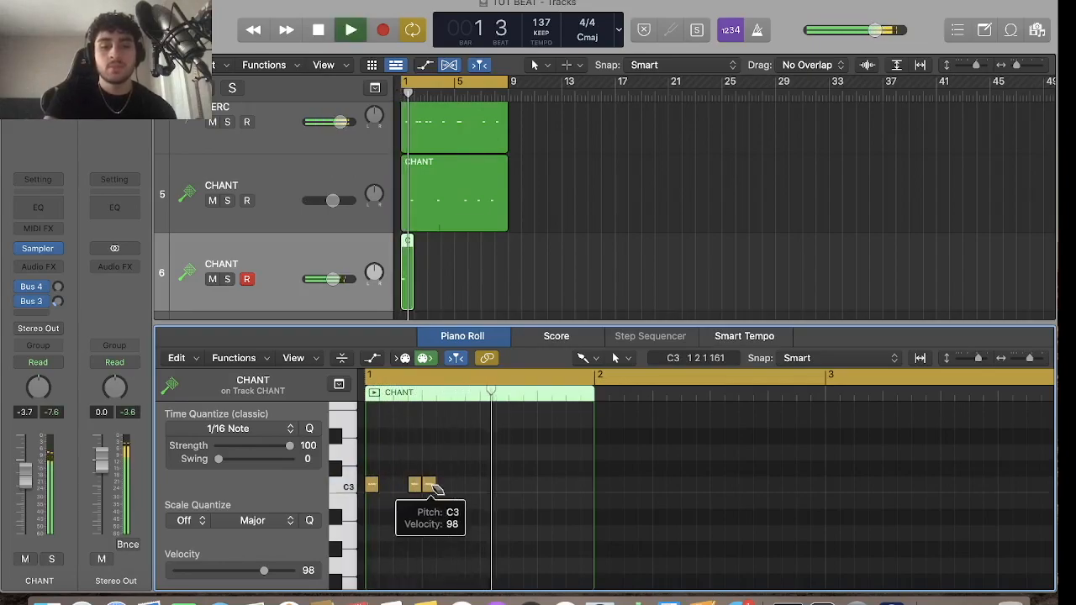
key(space)
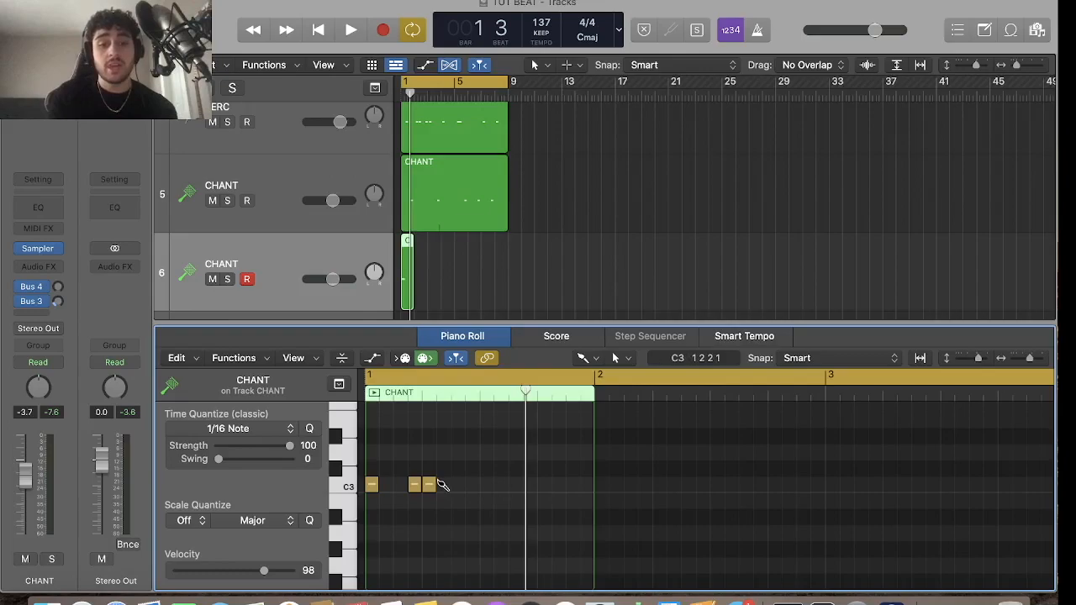
Try a continuous run of 1/16 C3 hats through the end of bar 2, erase it, and replay the first three hats
drag(448, 490, 822, 497)
key(space)
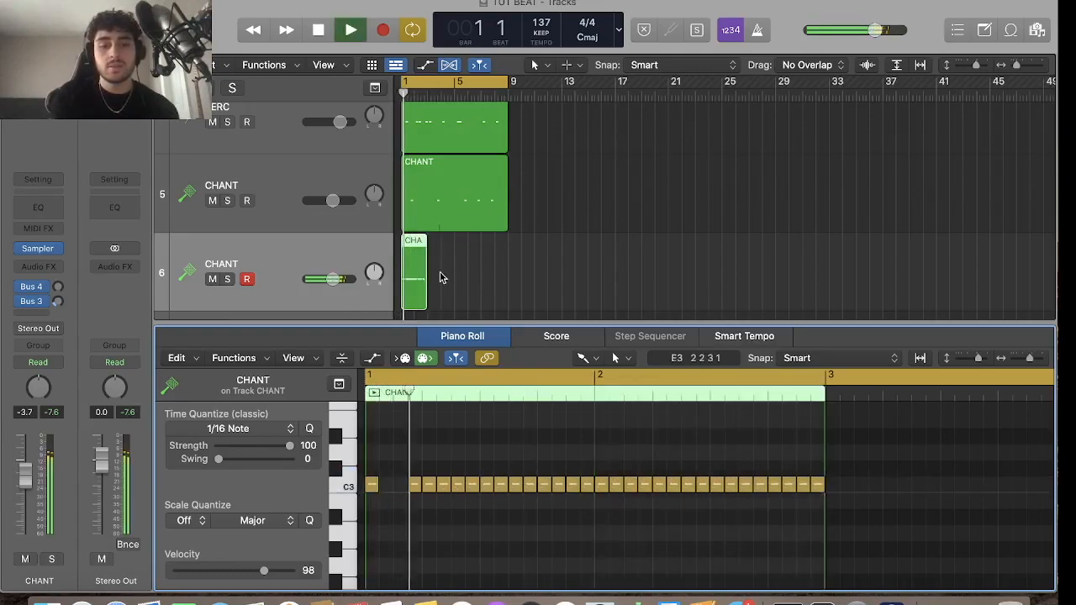
mouse_move(822, 487)
mouse_down()
mouse_move(454, 489)
mouse_move(617, 494)
mouse_up()
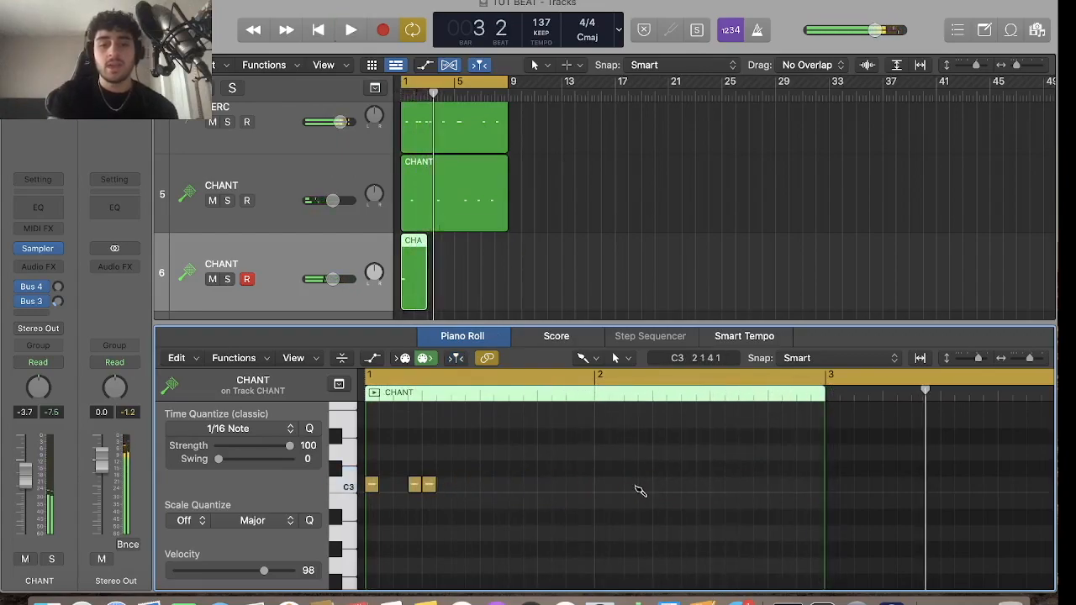
key(space)
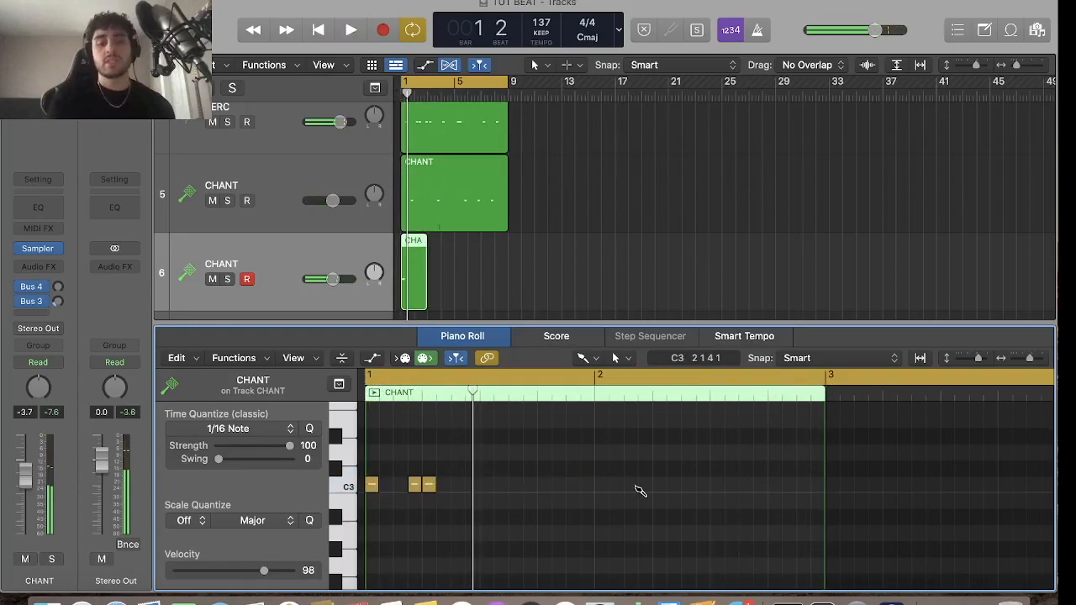
Draw C3 hats at 1 3 1 and 1 3 3, erasing the trial notes at 1 3 2 and 1 3 4, and replay the beat
key(space)
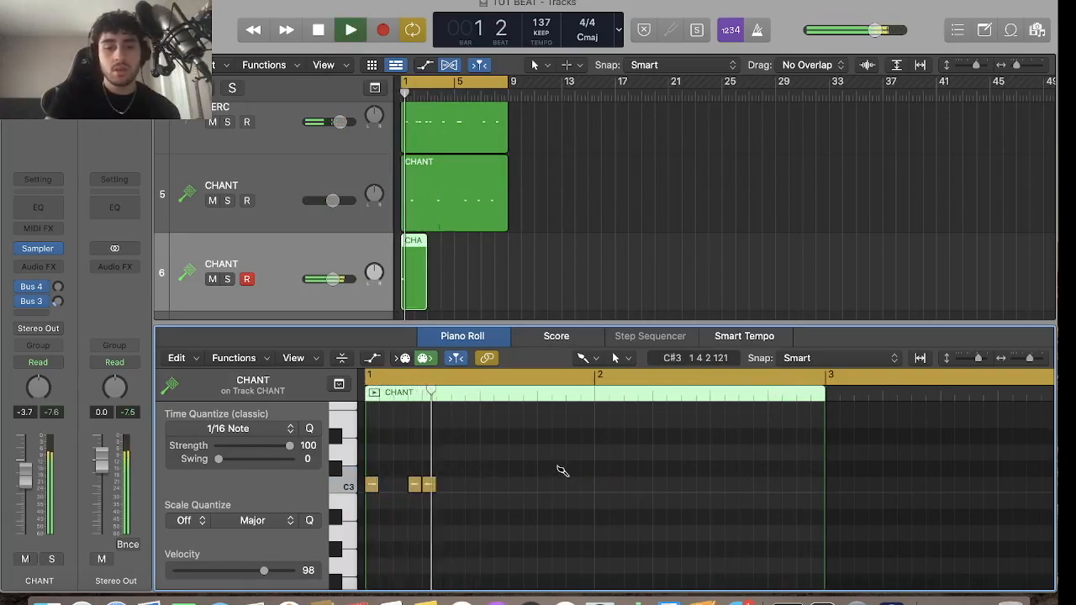
click(500, 485)
click(529, 485)
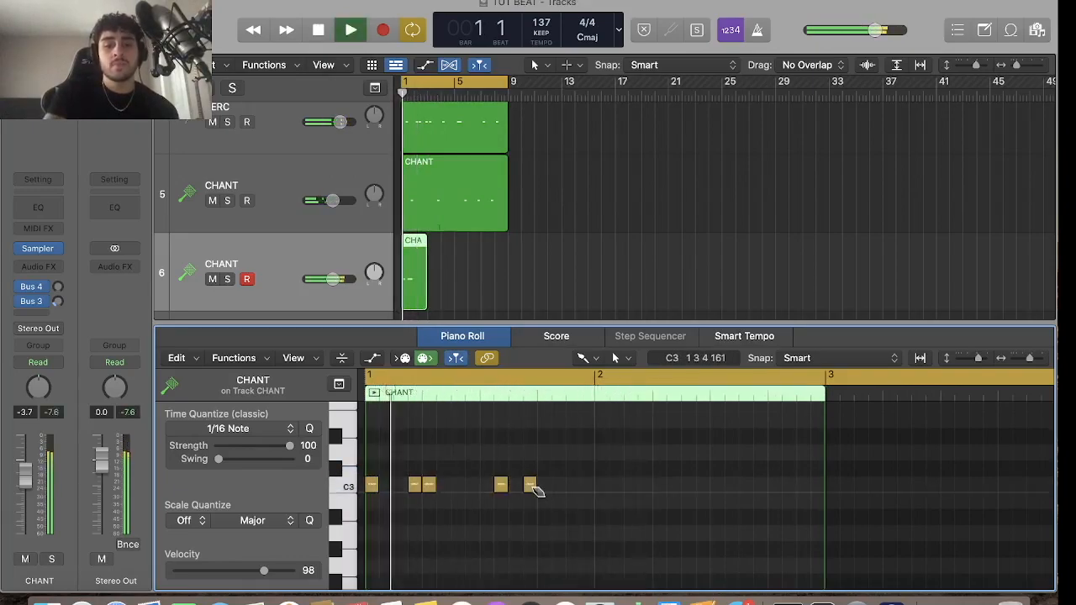
click(486, 485)
double_click(501, 485)
click(516, 485)
double_click(529, 485)
key(space)
key(space)
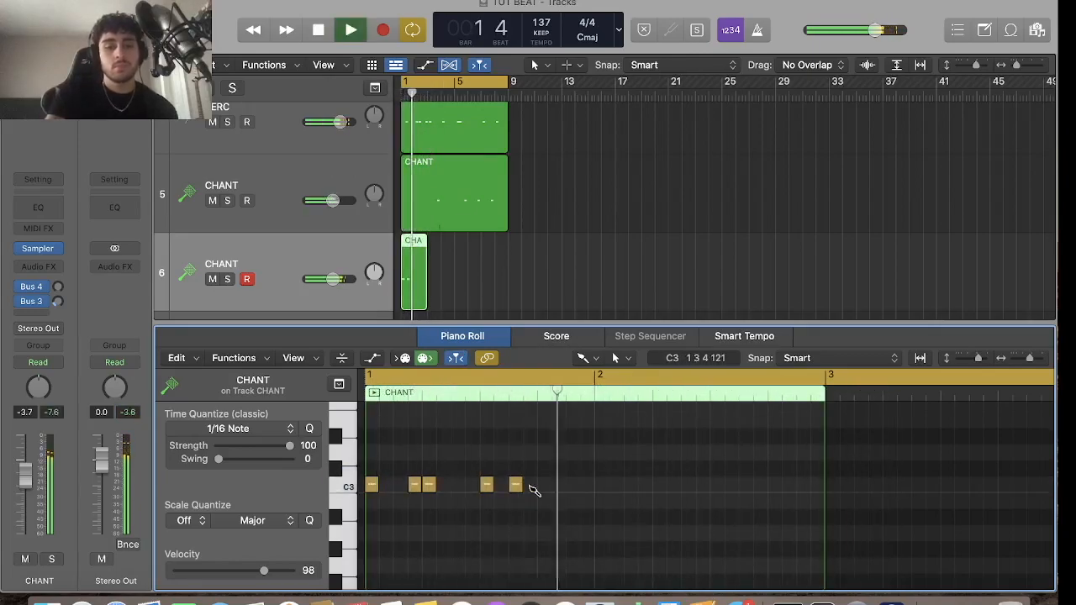
Add a 1/16 C3 hat at 1 4 1 and replay bar 1 with the beat
key(space)
key(space)
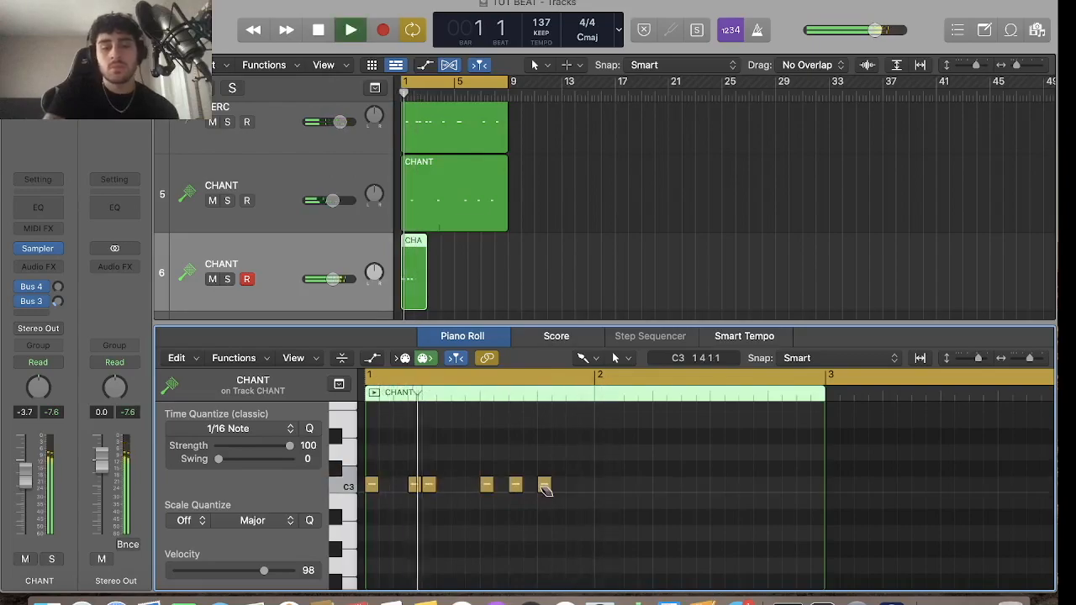
key(space)
key(space)
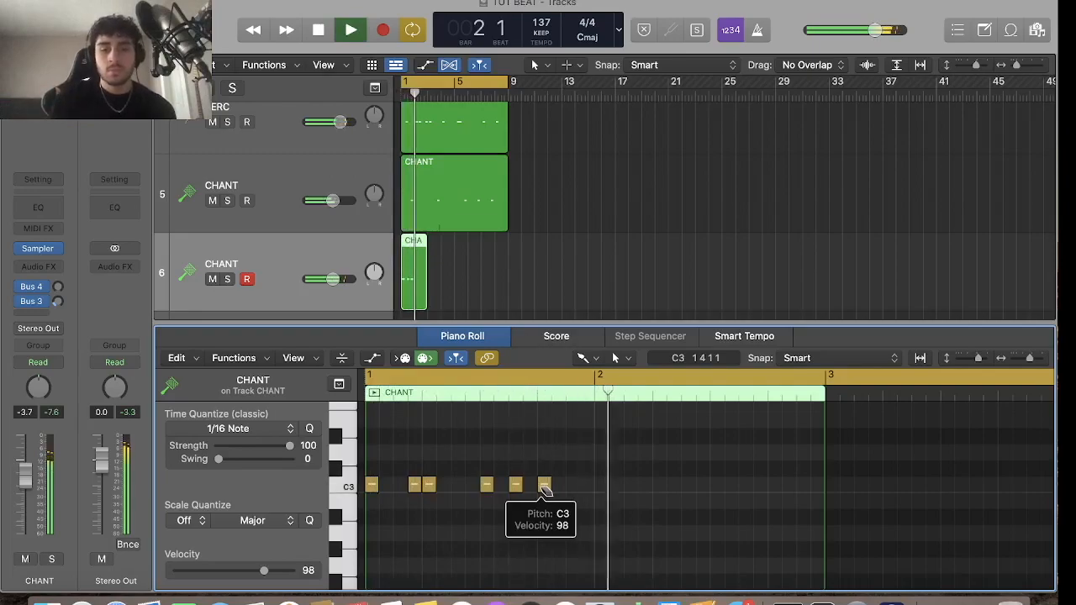
Repeat the bar 1 hat rhythm in bar 2 with C3 notes at 2 1 1, 2 1 4, 2 2 1, 2 3 1, 2 3 3 and 2 4 1
key(space)
click(601, 485)
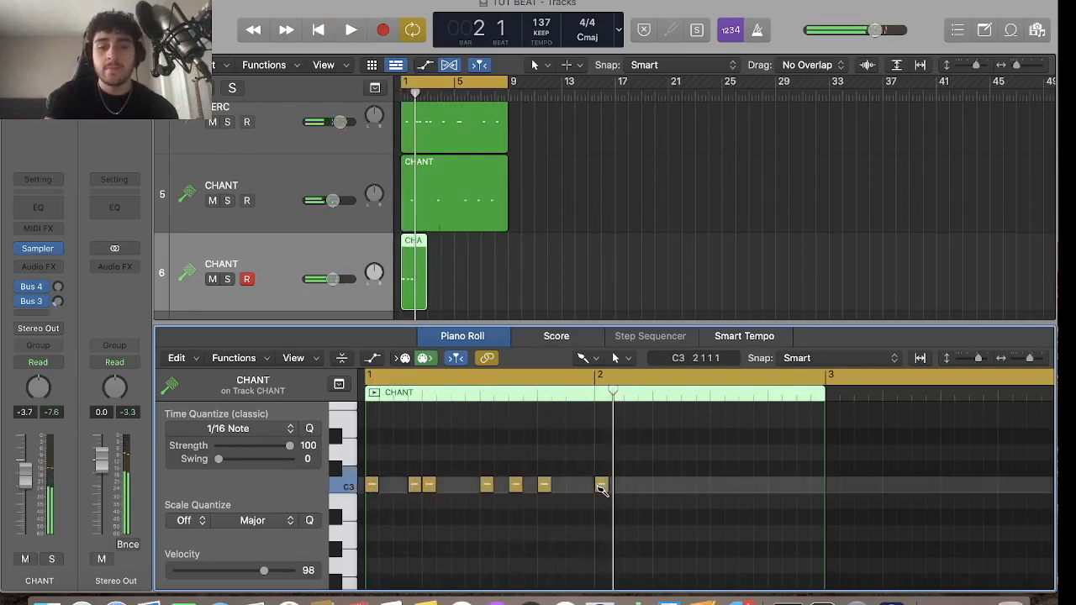
click(643, 485)
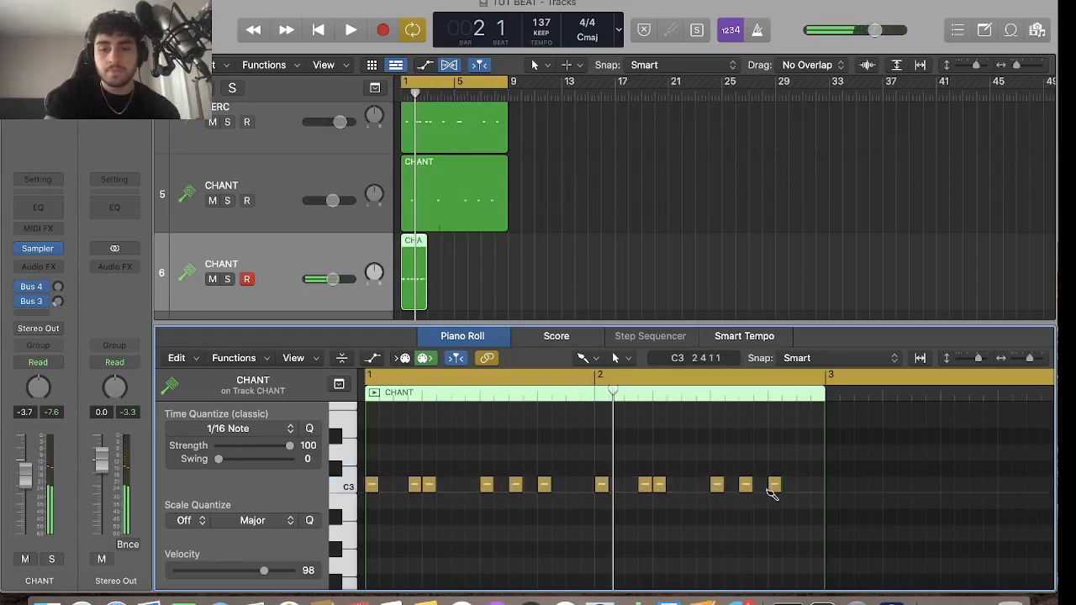
Try descending A#2, A2 and G#2 hats from 2 4 2, swap the last two for an A#2 at 2 4 4, and erase them all
click(787, 516)
click(803, 533)
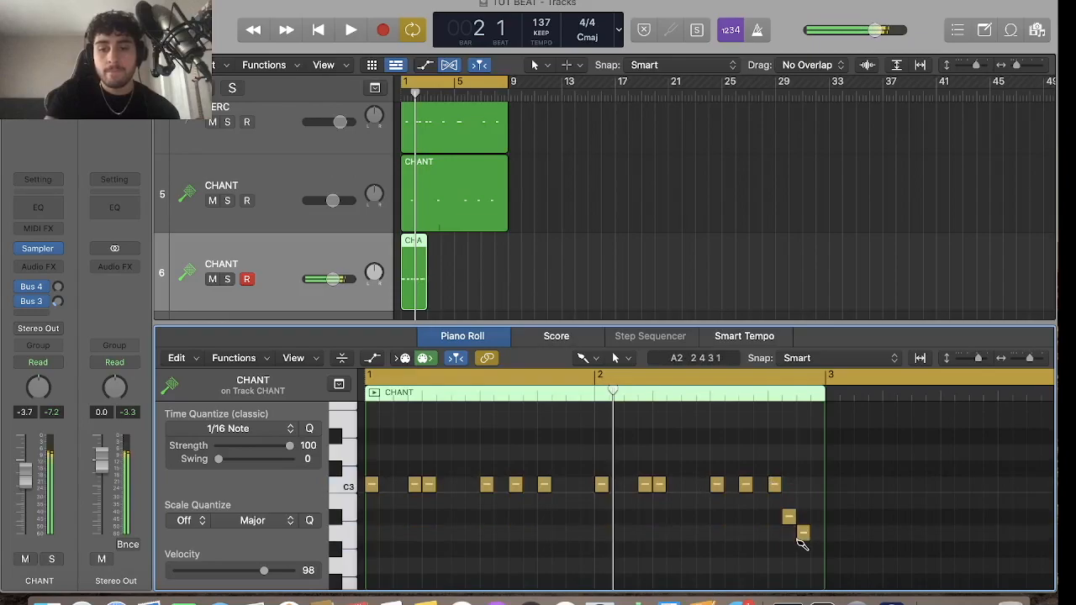
key(space)
click(817, 548)
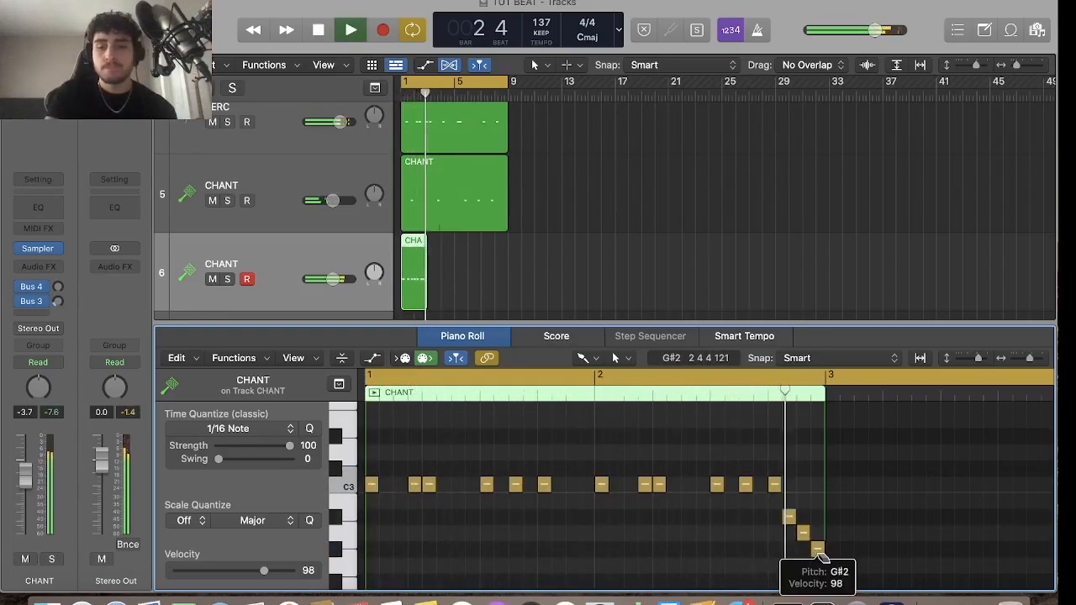
double_click(818, 553)
double_click(808, 536)
click(816, 520)
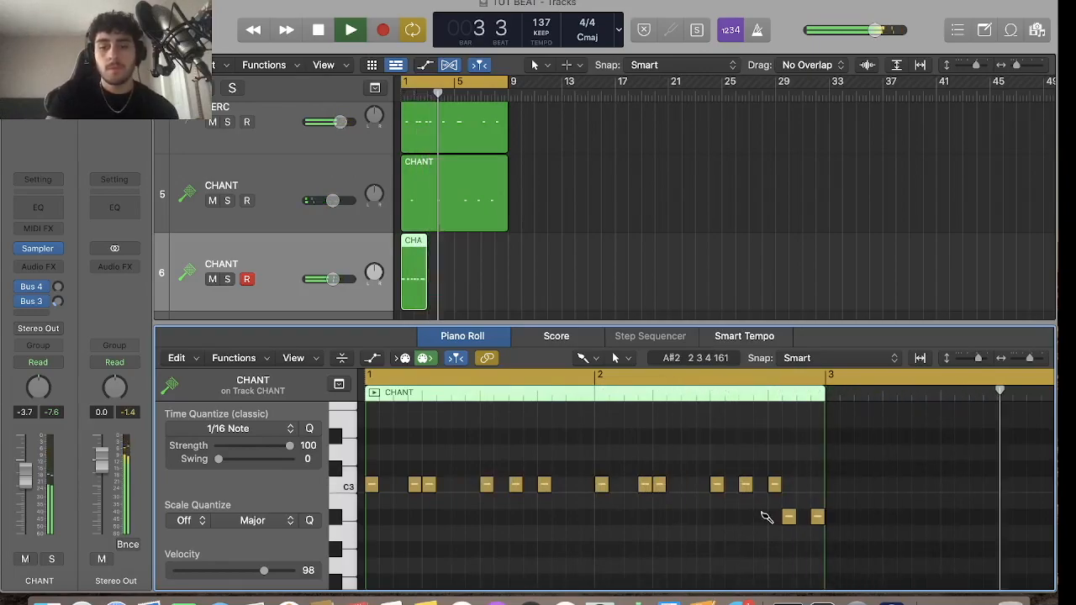
double_click(788, 517)
double_click(817, 517)
Set the hat region's Time Quantize value to 1/32 Note
click(585, 358)
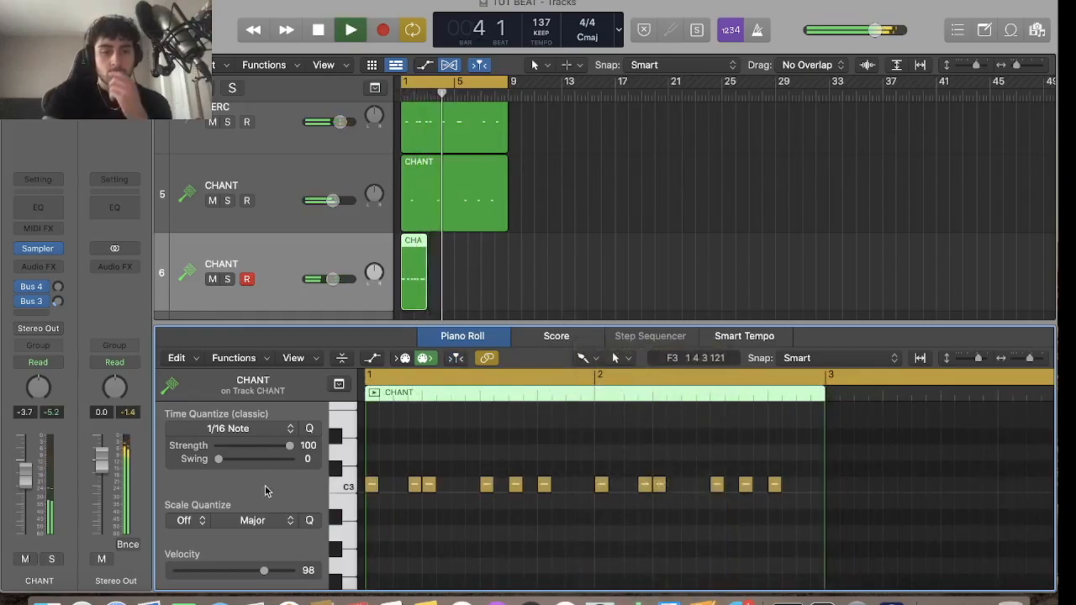
click(262, 430)
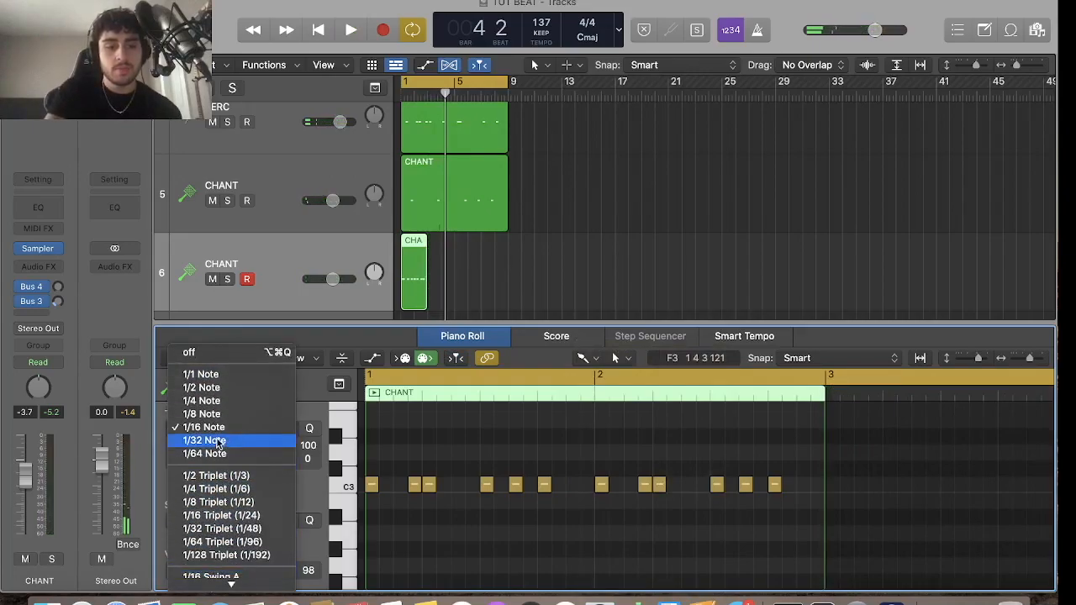
click(217, 441)
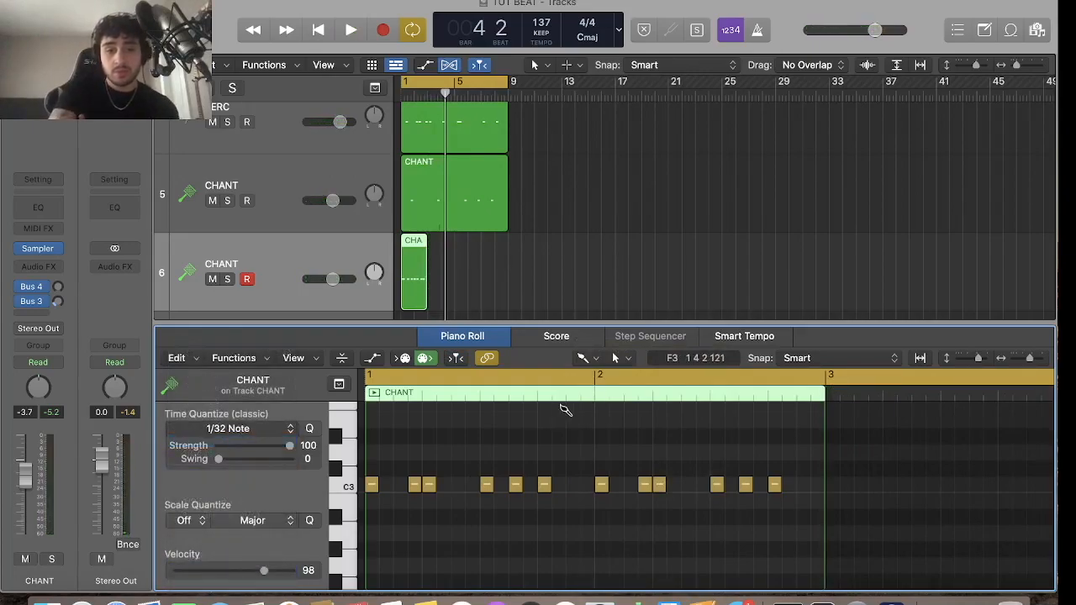
Try a roll of three 1/32 A#2 hats starting at 1 2 2, play it, and erase it
click(441, 517)
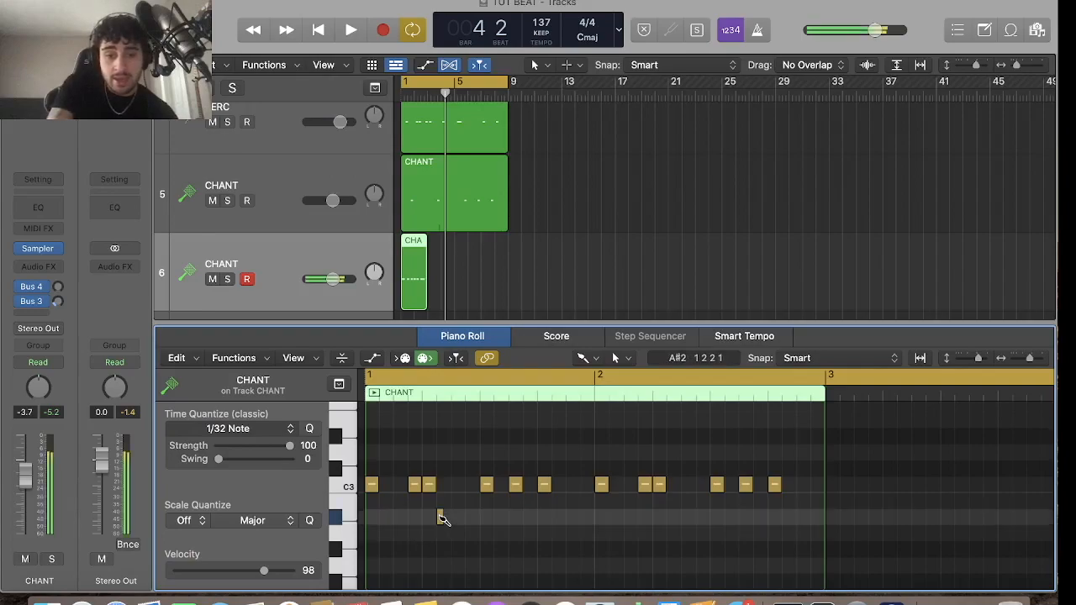
key(space)
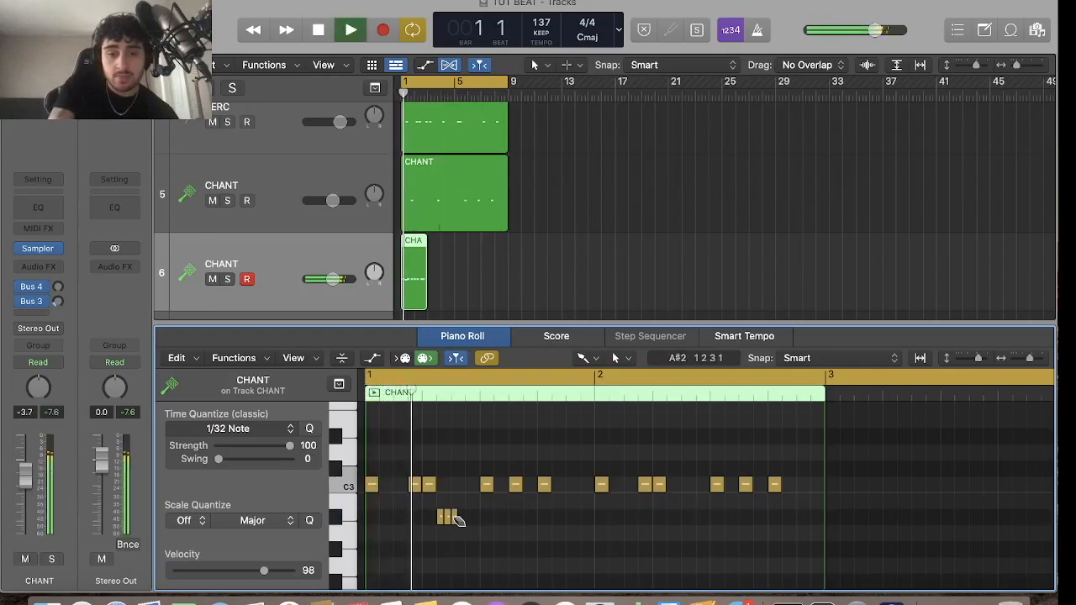
key(Delete)
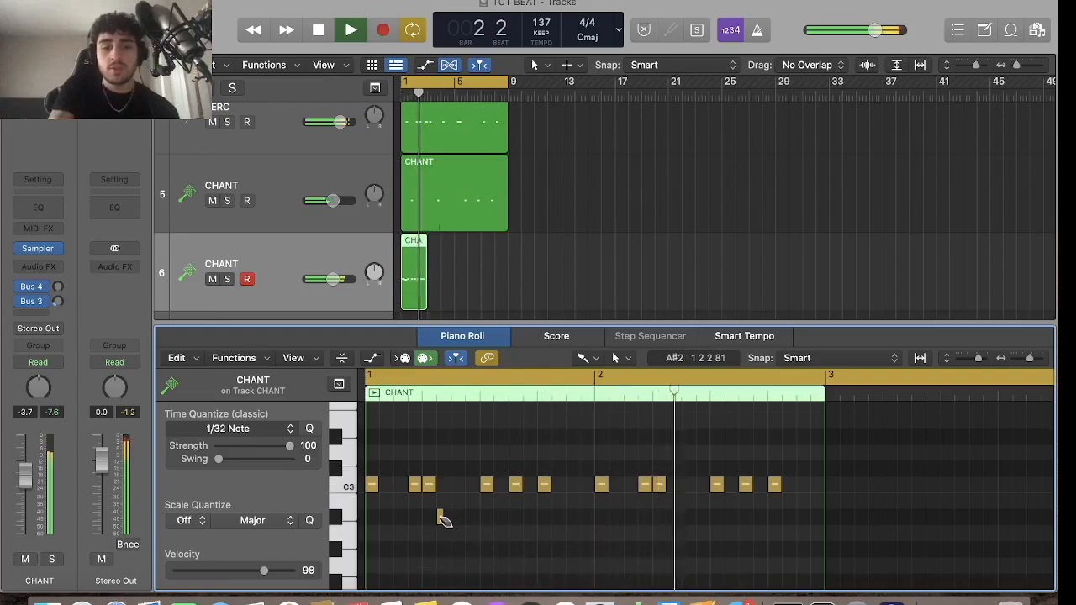
key(space)
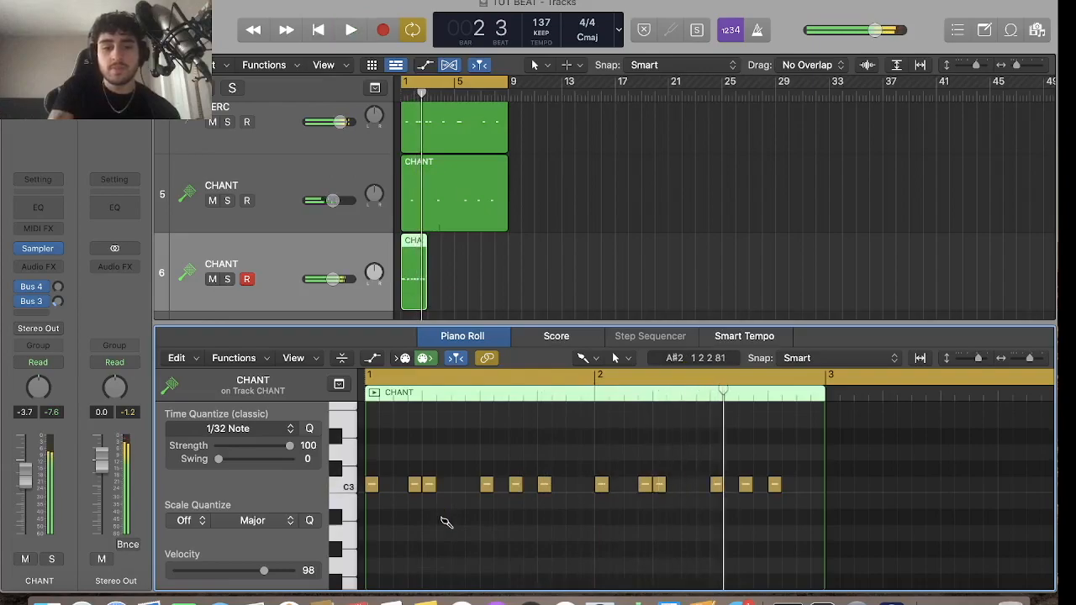
Try a descending 1/32 hat roll of A#2, A2 and G#2 starting at 2 2 2, play it, and erase it
click(669, 516)
click(678, 531)
click(684, 532)
click(691, 547)
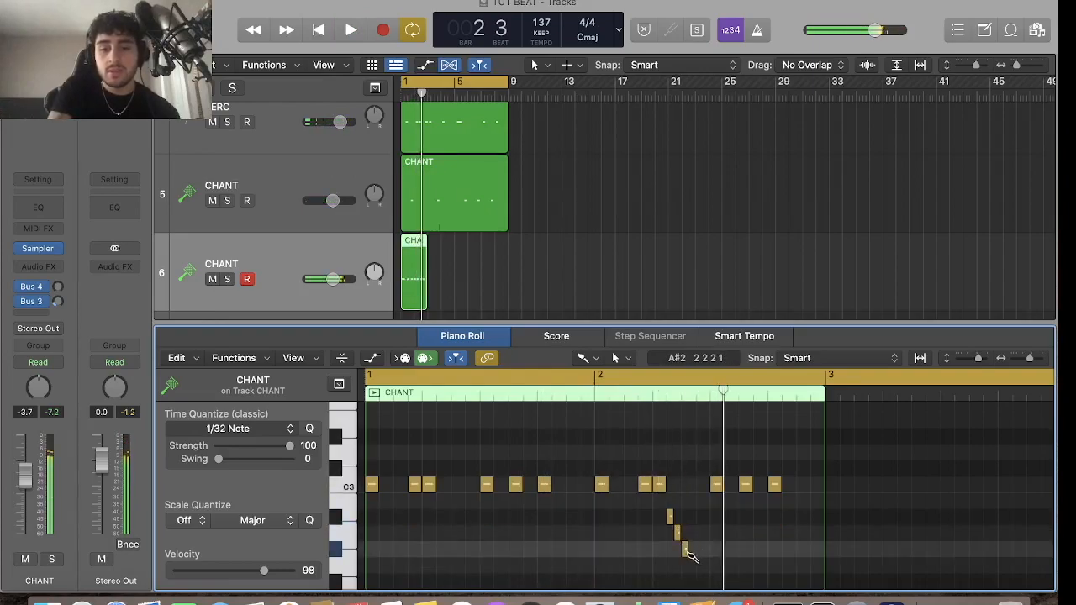
key(space)
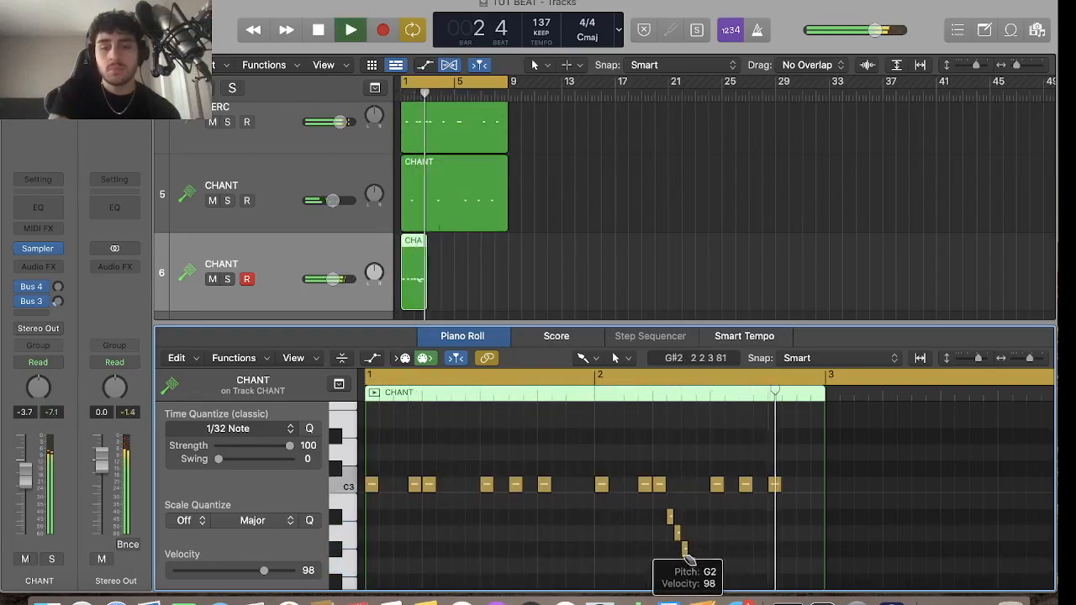
drag(691, 564, 670, 519)
Draw a roll of three 1/32 F#3 hats starting at 2 2 2 and play it with the beat
scroll(672, 519, up, 3)
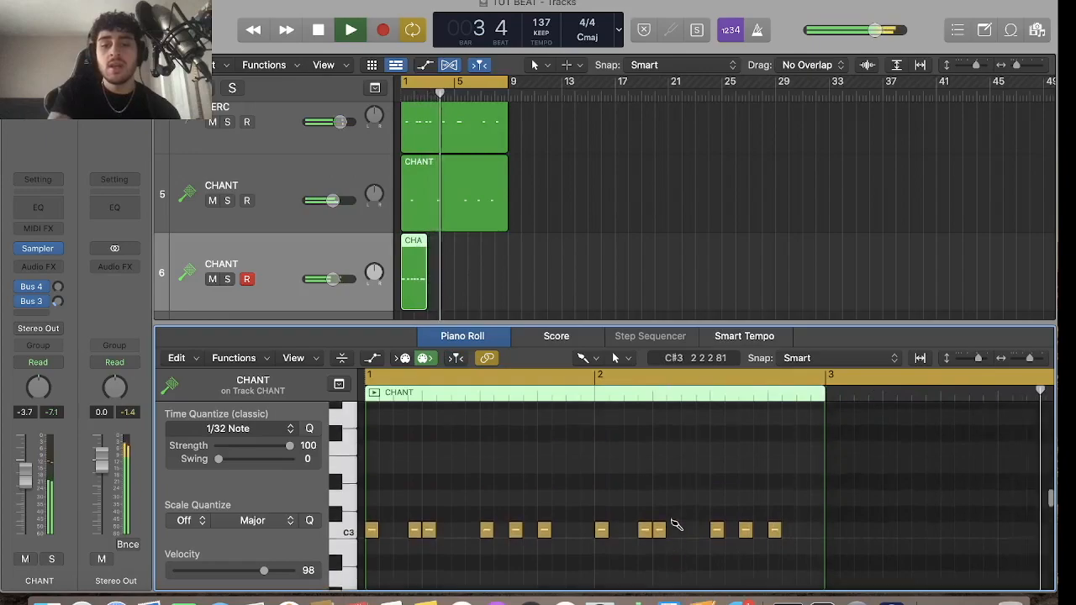
scroll(676, 525, up, 2)
click(670, 476)
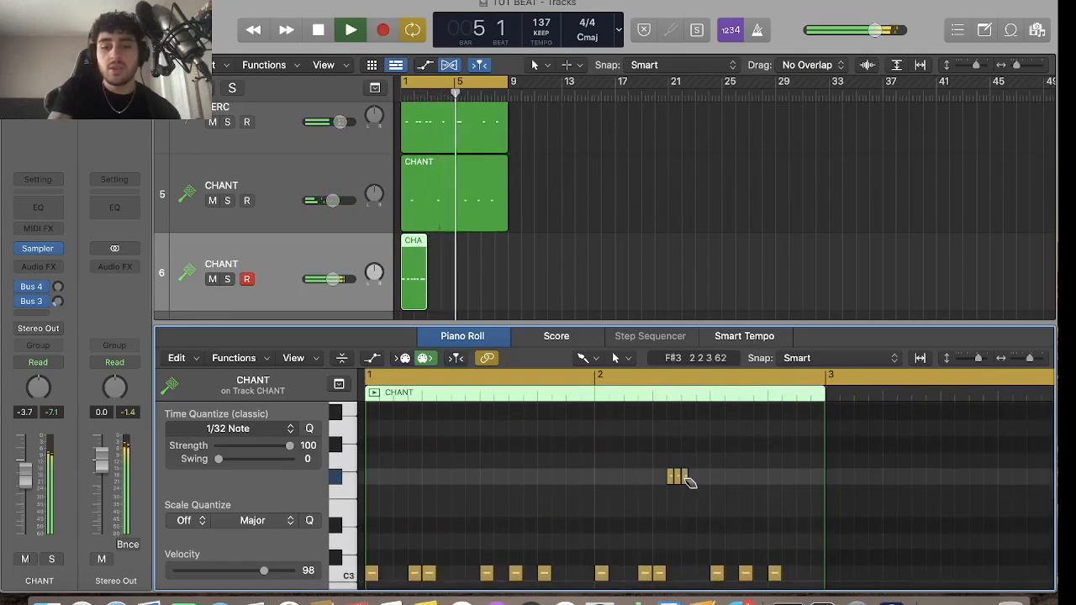
key(space)
key(space)
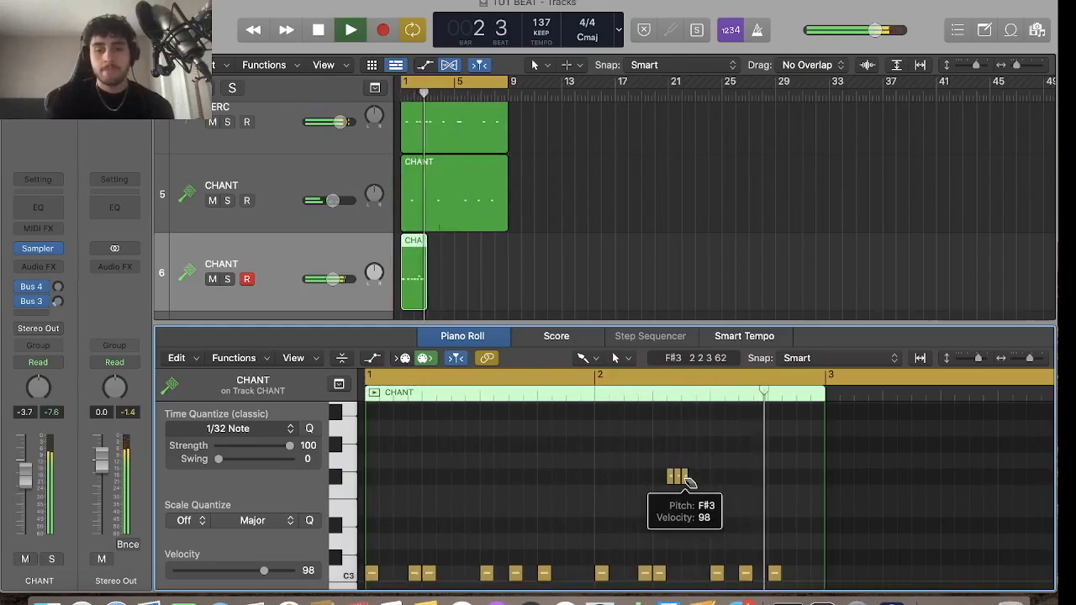
Shift the three-note F#3 roll to start at 2 2 3 and replay the beat
drag(689, 480, 705, 481)
key(space)
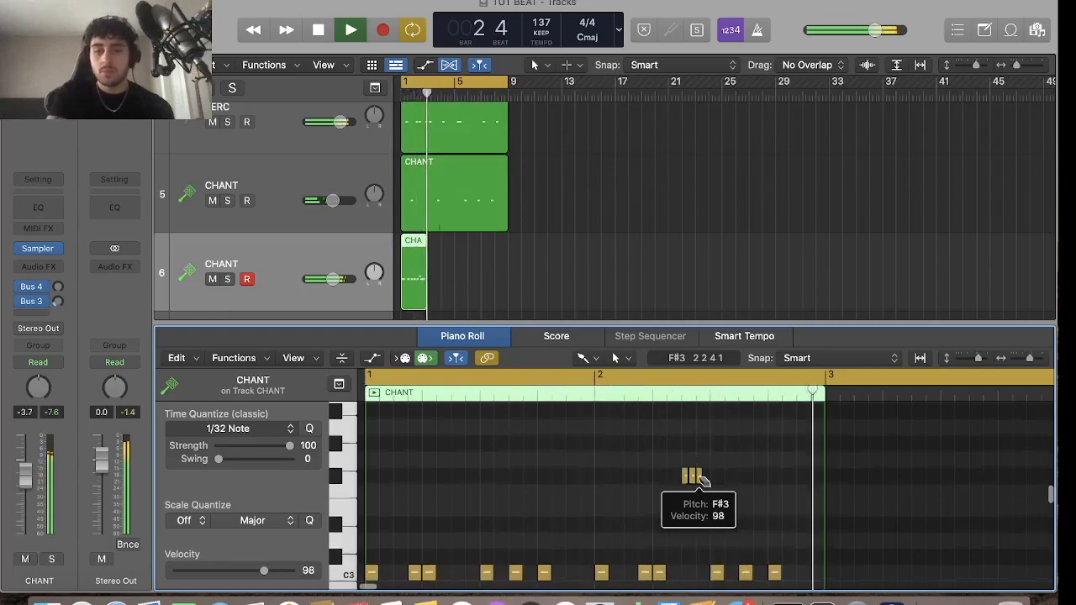
scroll(667, 459, up, 1)
key(space)
key(space)
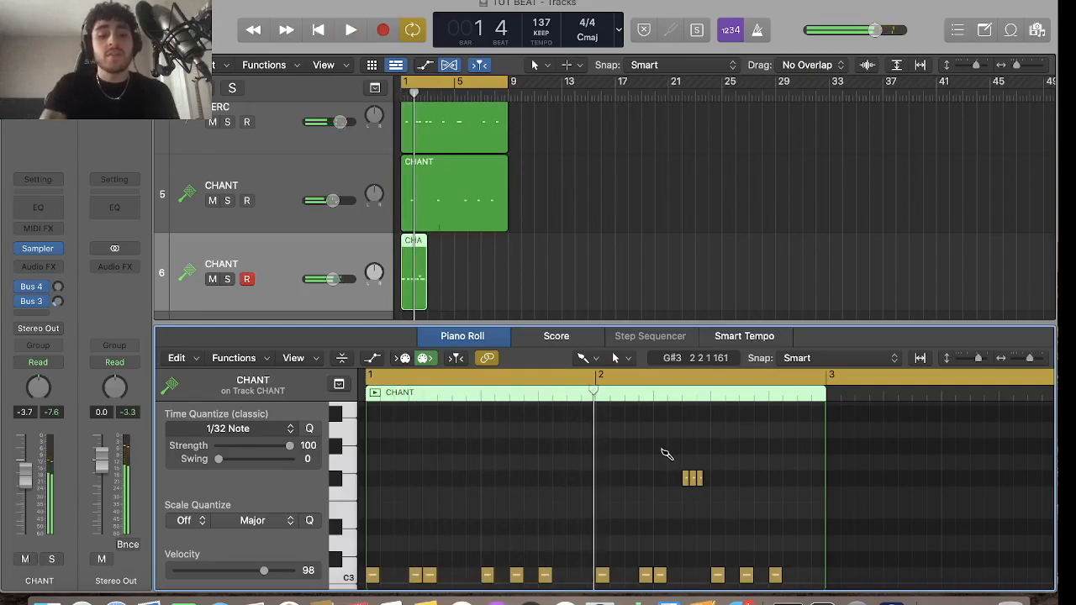
Lower the velocity of the three F#3 roll notes to 67 and play the pattern back
drag(662, 454, 736, 518)
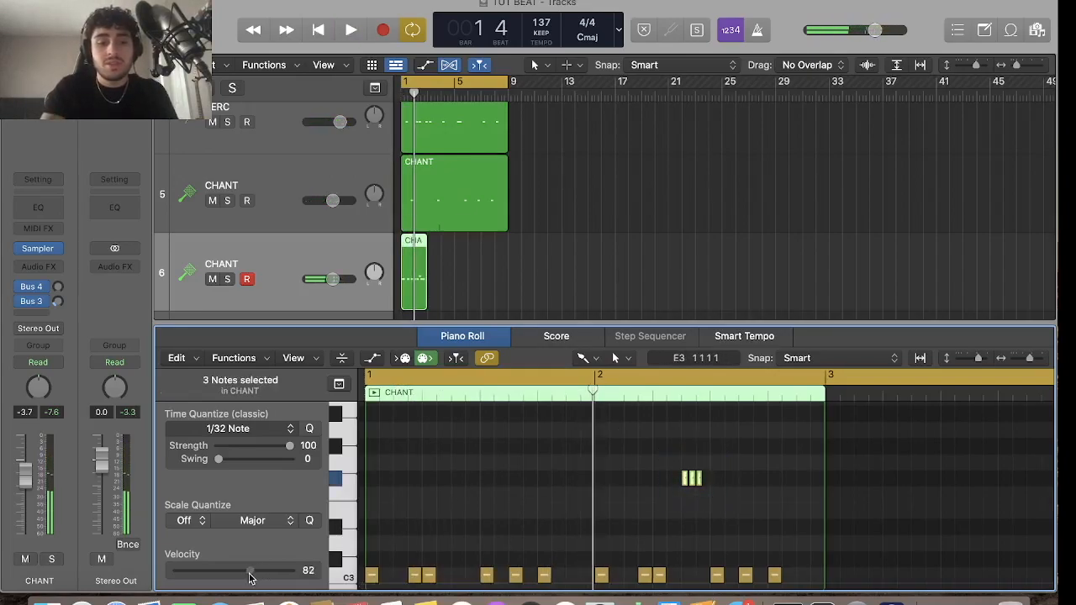
key(space)
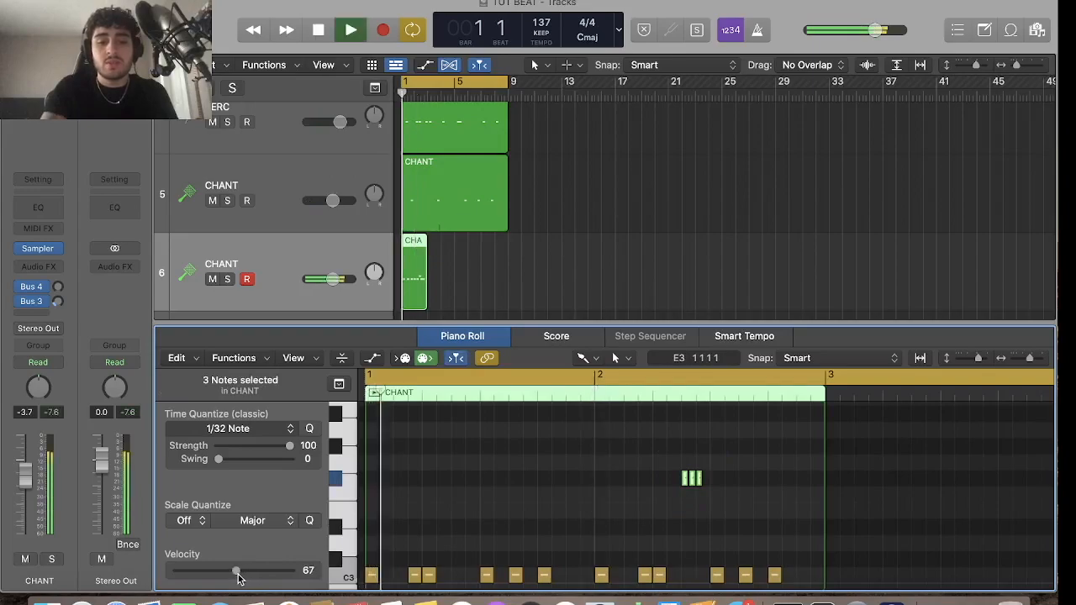
click(706, 511)
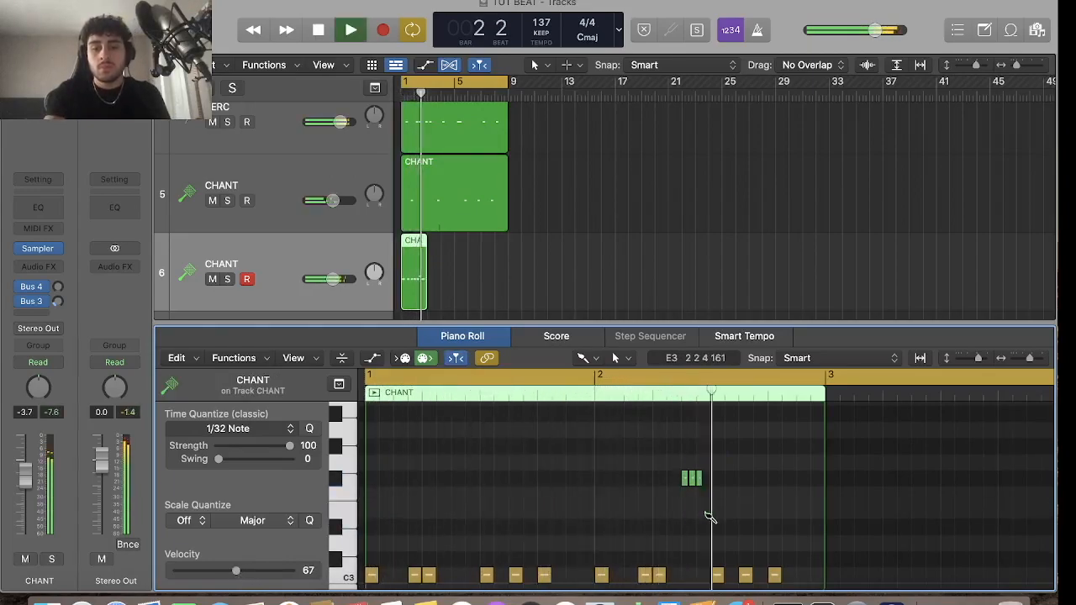
key(space)
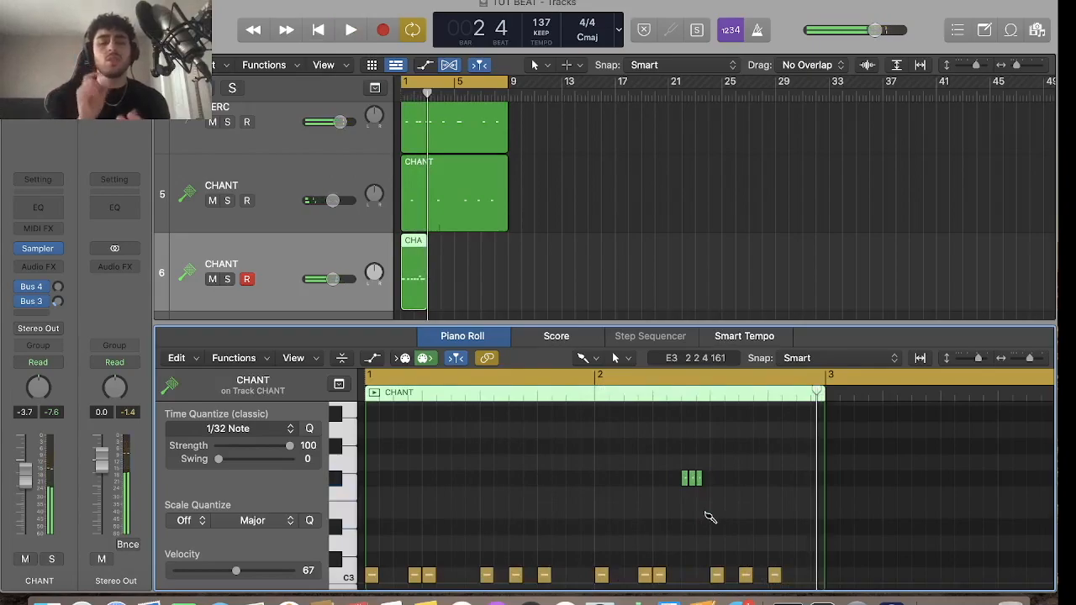
key(space)
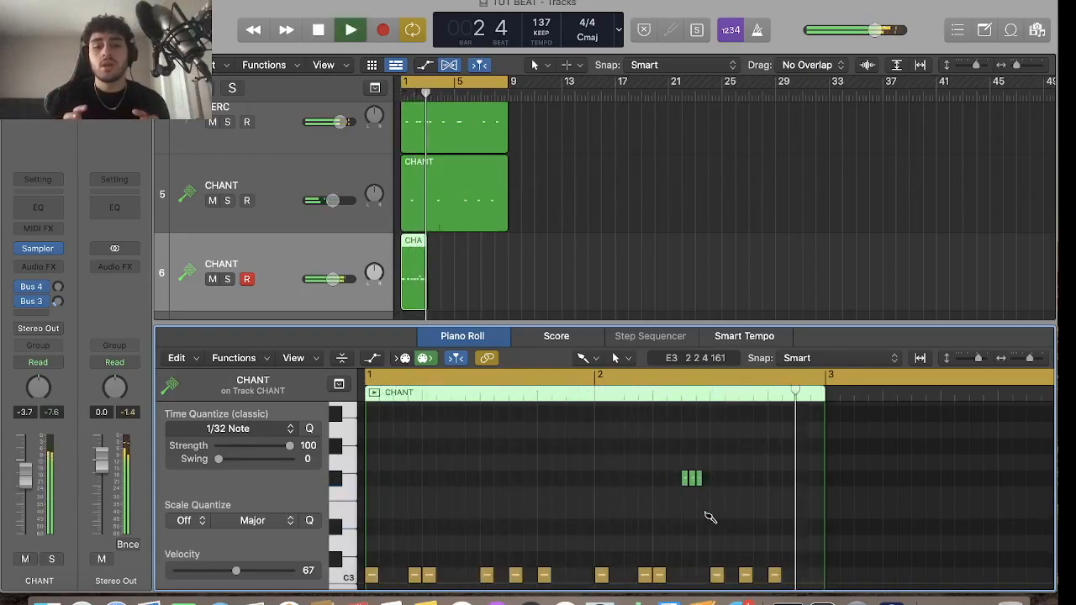
key(space)
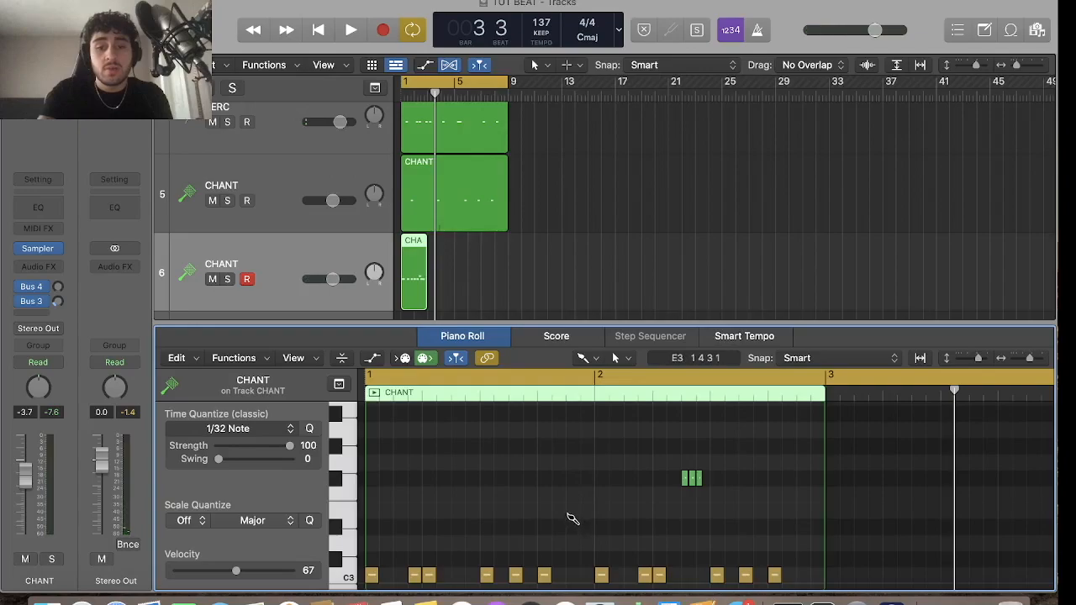
Try an ascending 1/32 roll of E3, F3 and F#3 starting at 1 4 3, play it, and erase it
click(570, 509)
click(577, 493)
click(584, 478)
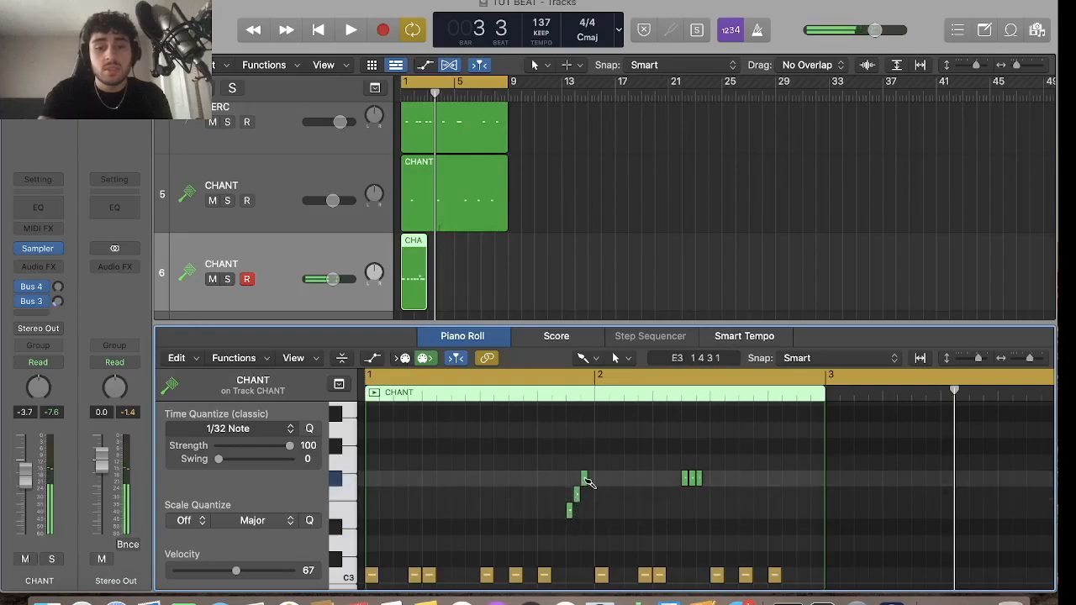
key(space)
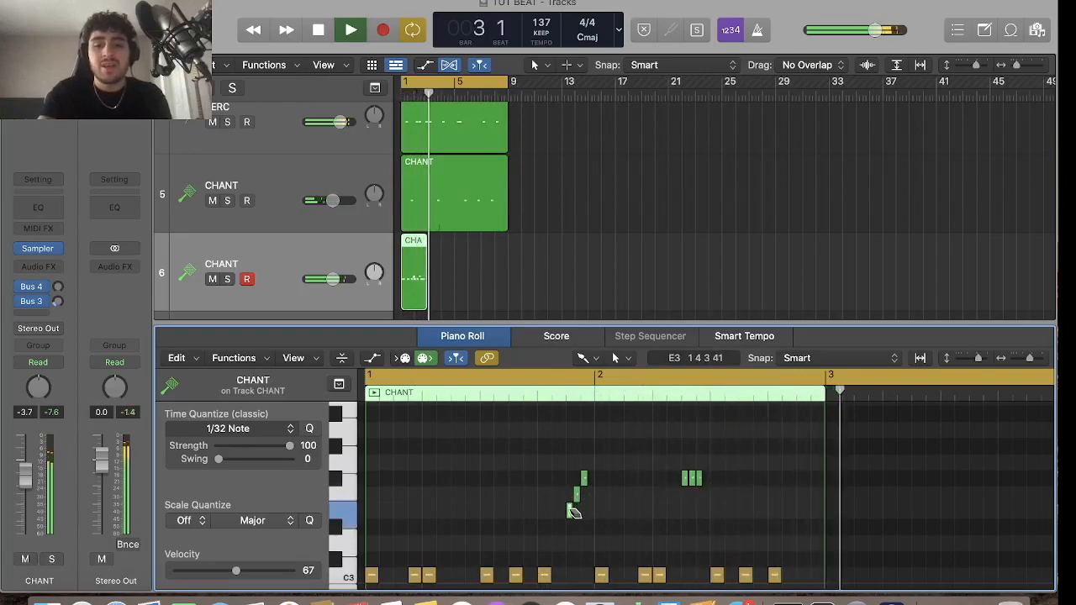
key(space)
key(space)
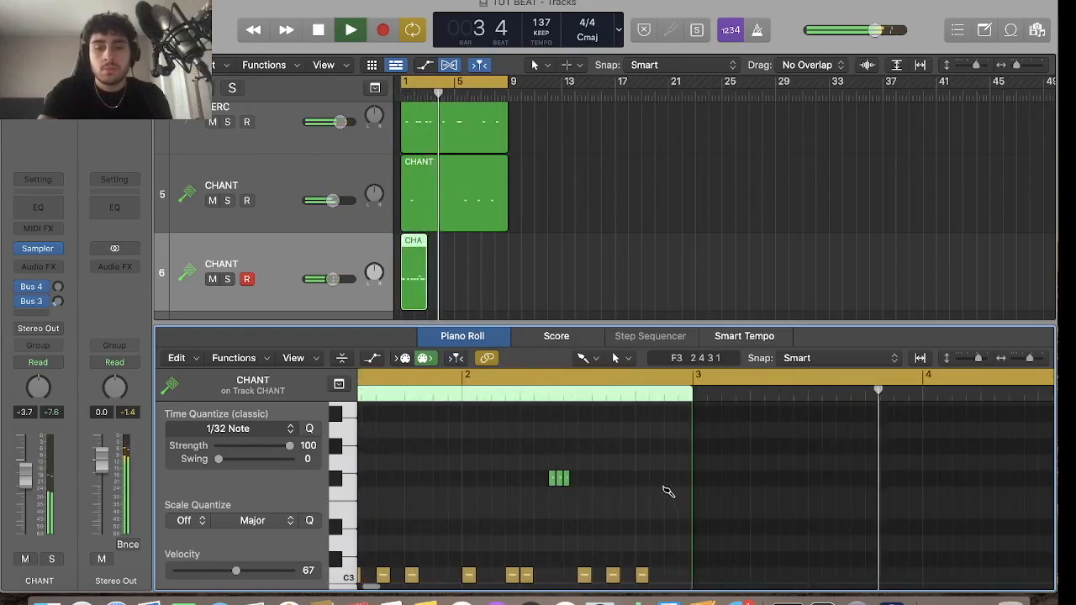
Draw a roll of three 1/32 A#3 hats starting at 2 4 3 and stop playback
scroll(668, 480, up, 2)
click(672, 448)
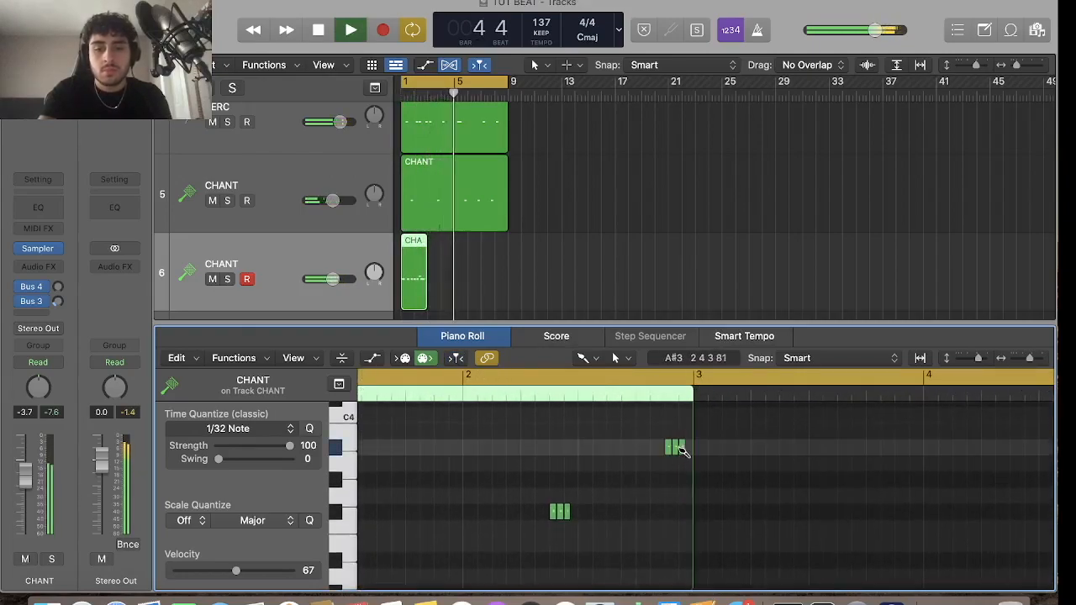
click(681, 447)
key(space)
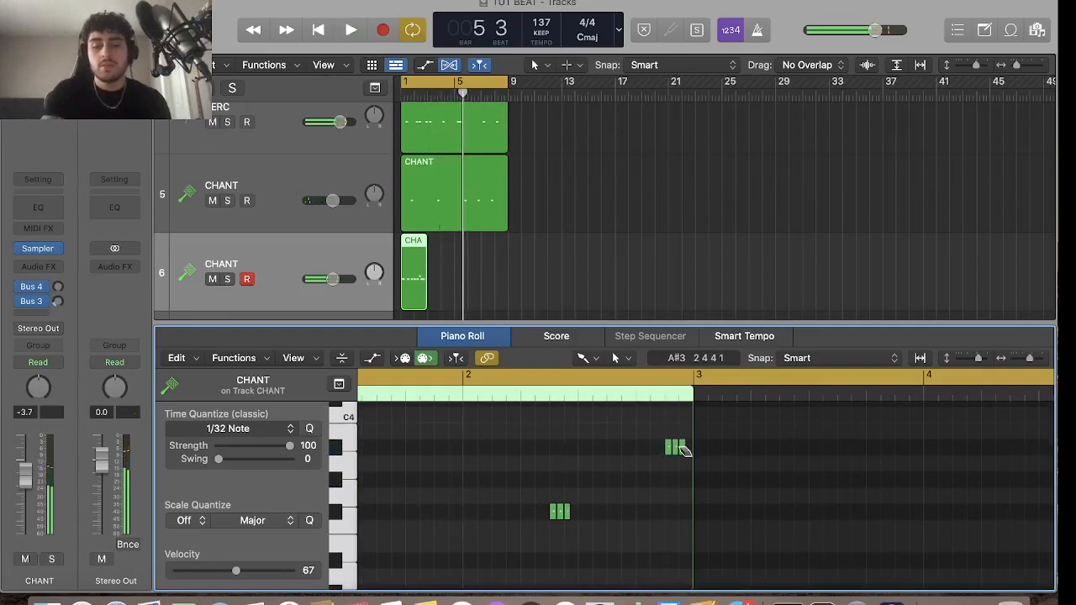
Replay the beat from the start and extend the two-bar hi-hat region on track 6 to the end of bar 4
key(Return)
key(space)
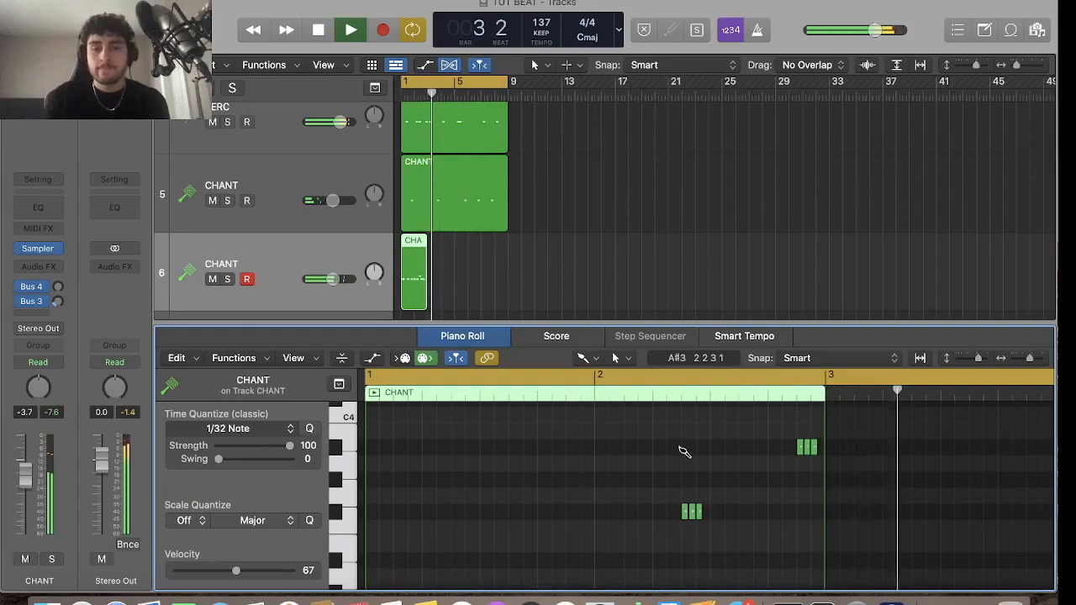
drag(416, 283, 455, 304)
scroll(458, 303, down, 4)
Copy all notes of the two-bar hi-hat pattern, including both rolls, into bars 3 and 4 of the region
click(508, 479)
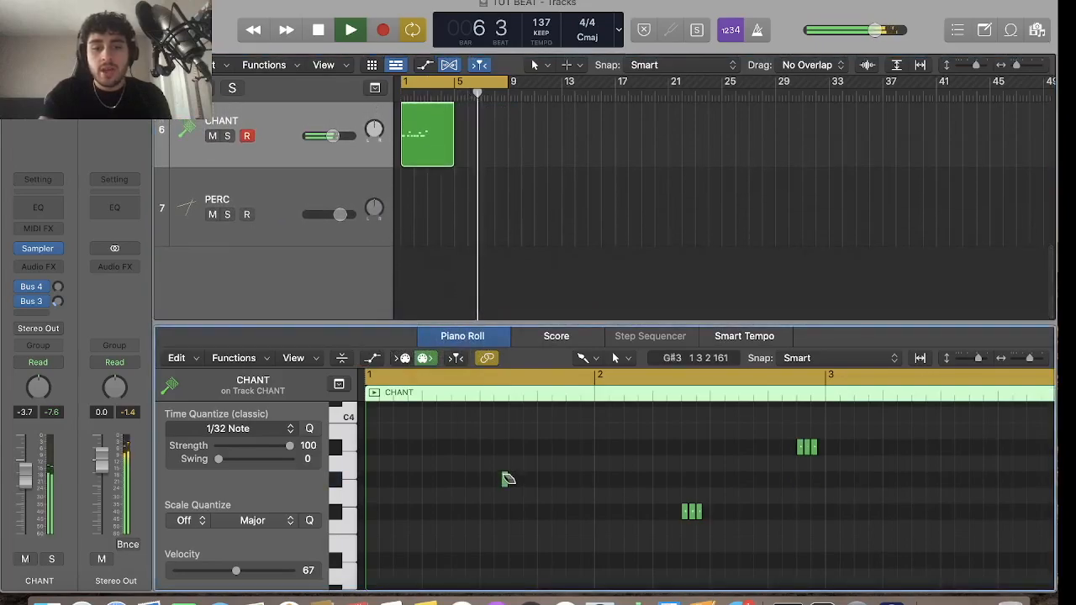
scroll(593, 446, down, 3)
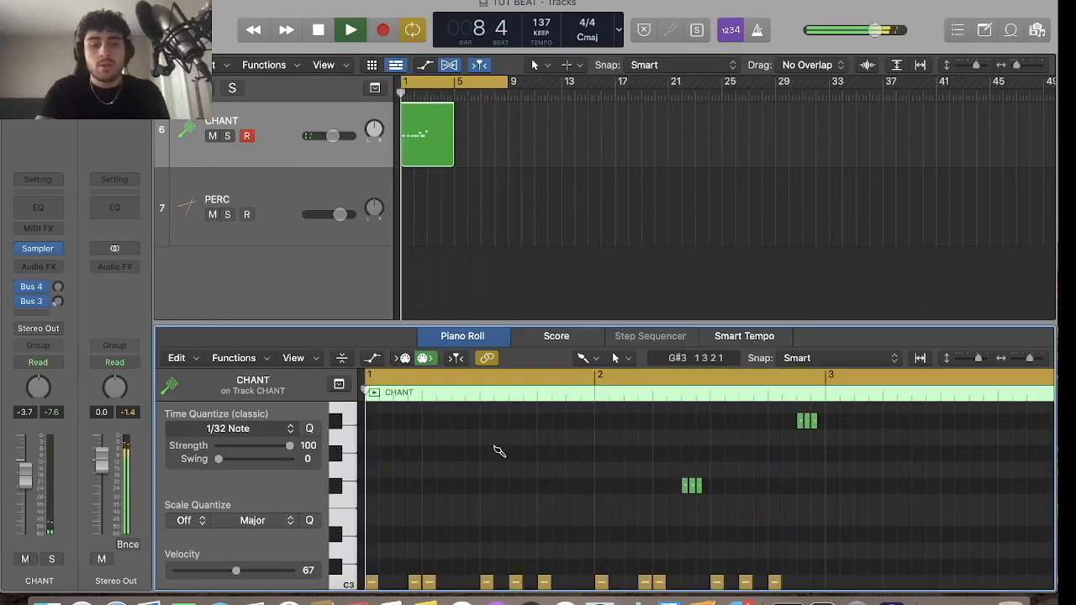
key(super+a)
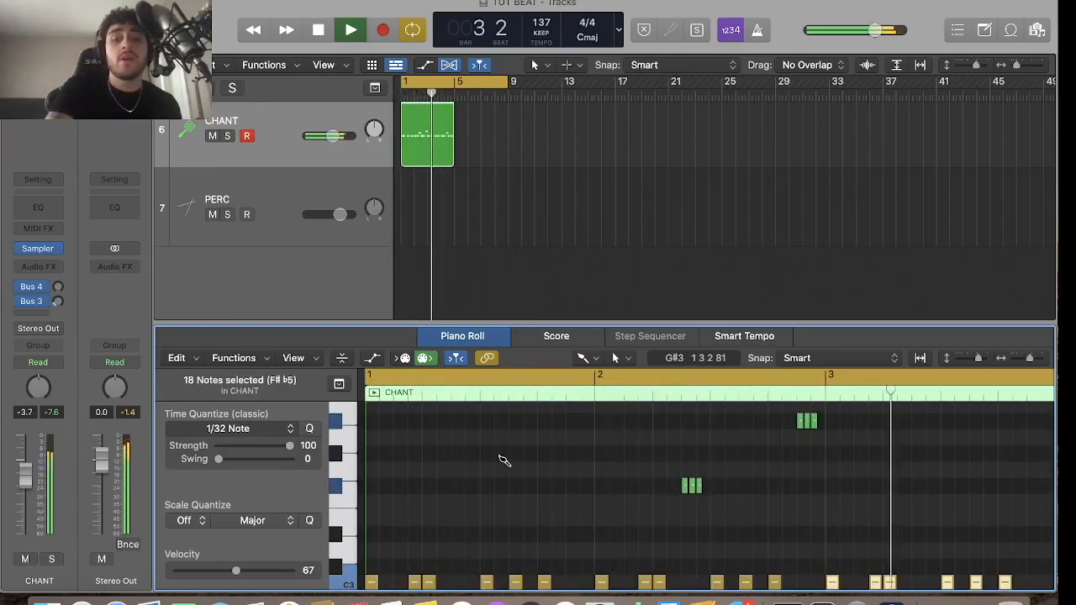
scroll(771, 491, right, 3)
scroll(771, 491, down, 1)
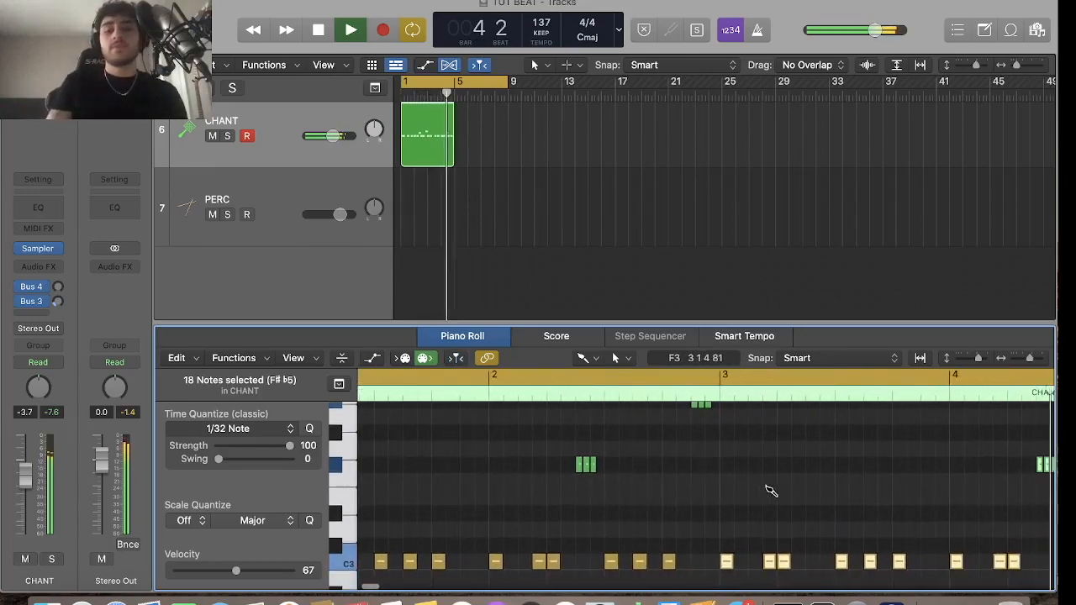
key(super+Left)
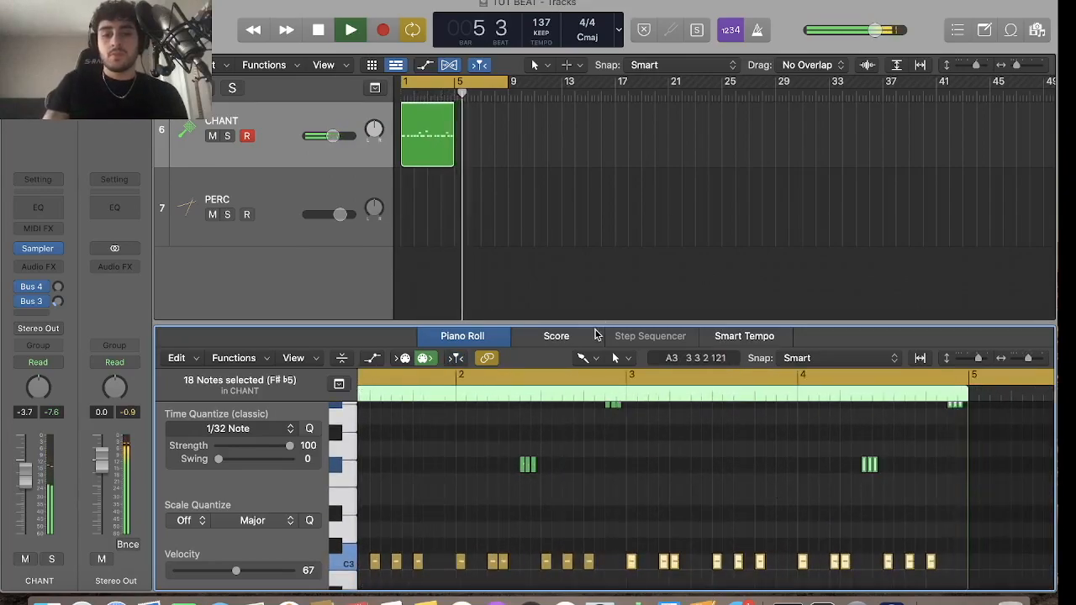
Enlarge the piano roll and check the copied hi-hat notes and rolls through to bar 5 during playback
drag(592, 322, 592, 218)
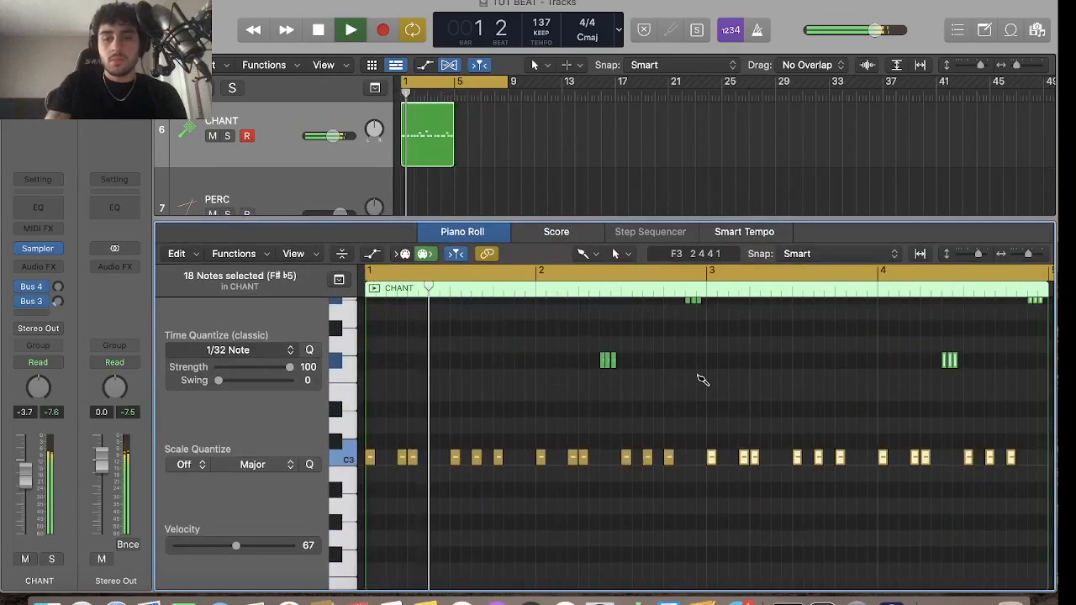
scroll(720, 382, up, 3)
scroll(720, 382, right, 1)
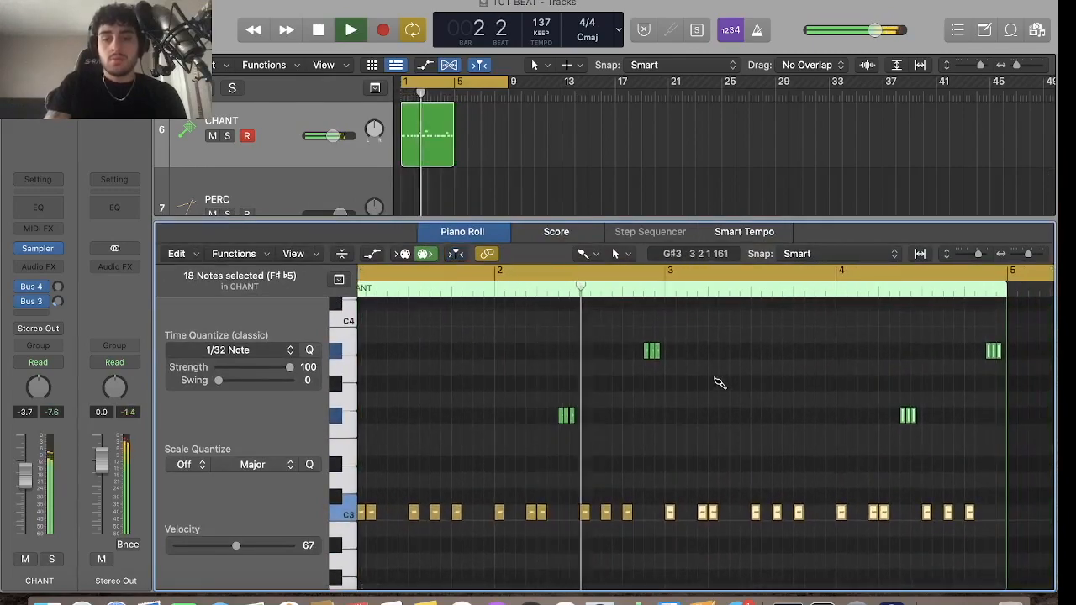
scroll(717, 383, right, 2)
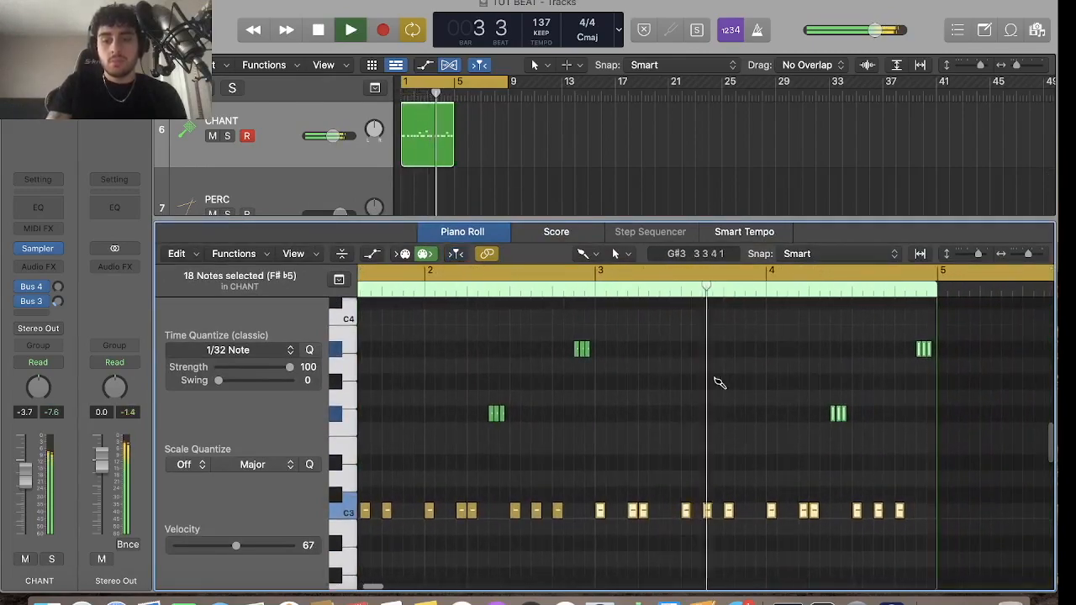
scroll(739, 397, right, 6)
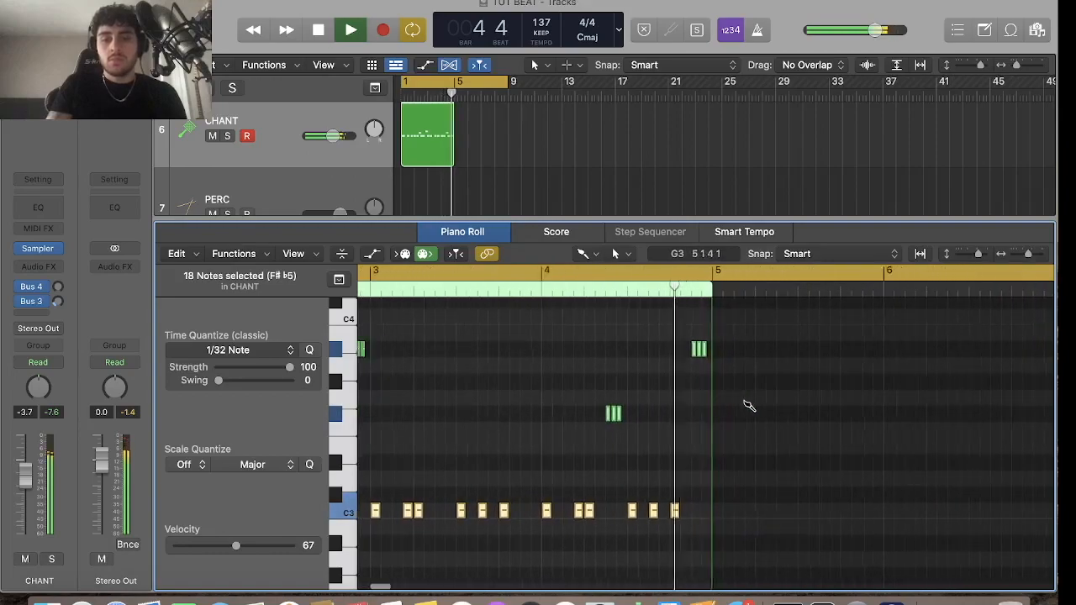
scroll(632, 326, right, 3)
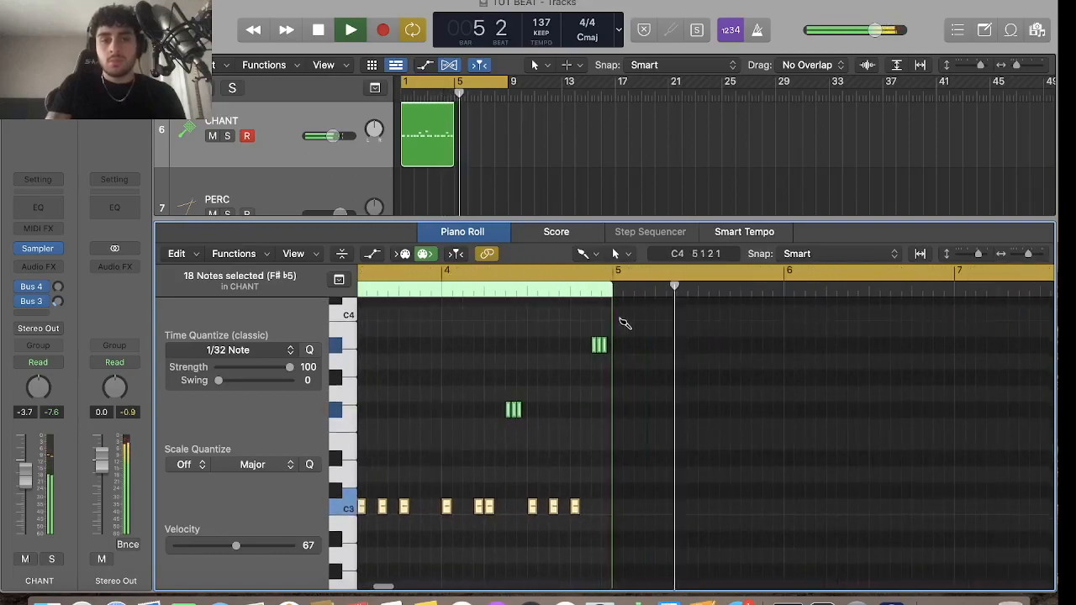
Try placing a copy of the four-bar hi-hat region at bar 5, and delete the copy
right_click(423, 158)
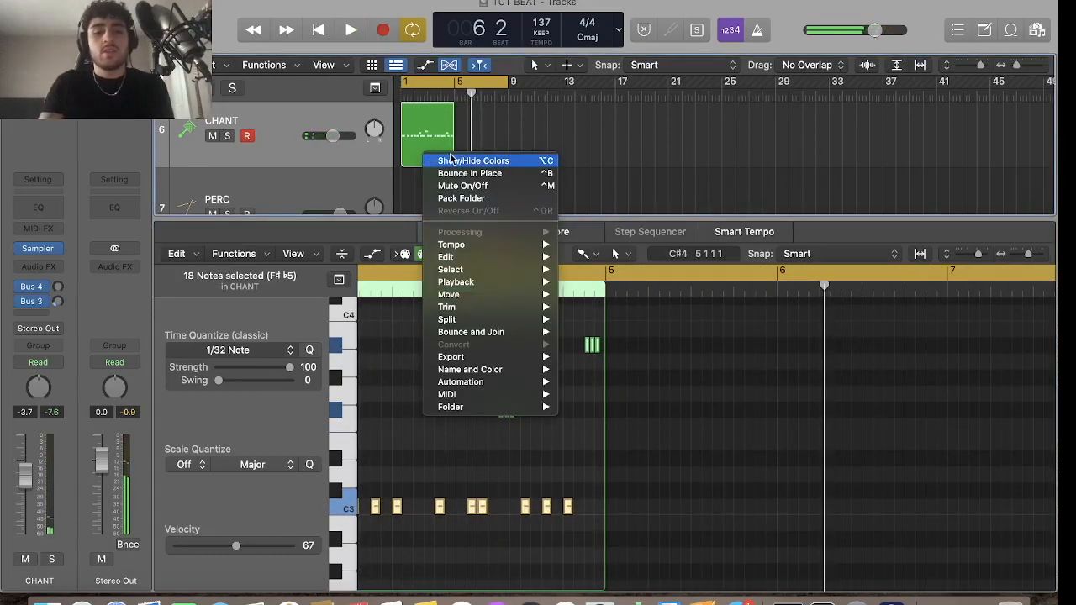
right_click(466, 126)
click(423, 144)
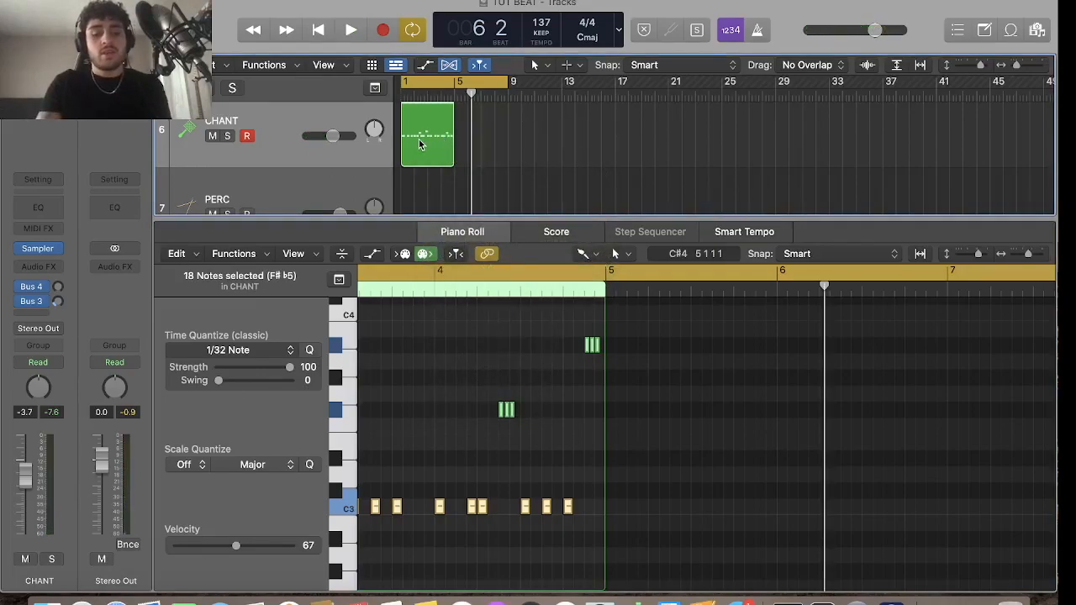
drag(420, 144, 472, 144)
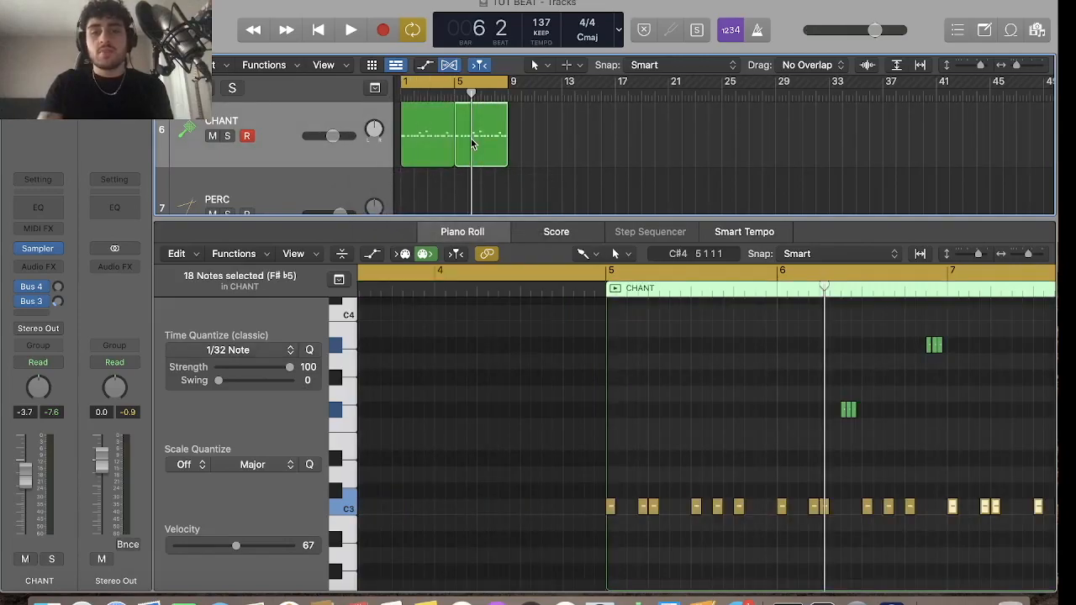
key(Delete)
Repeat the four-bar hi-hat region once from bar 5 and play the beat
click(425, 142)
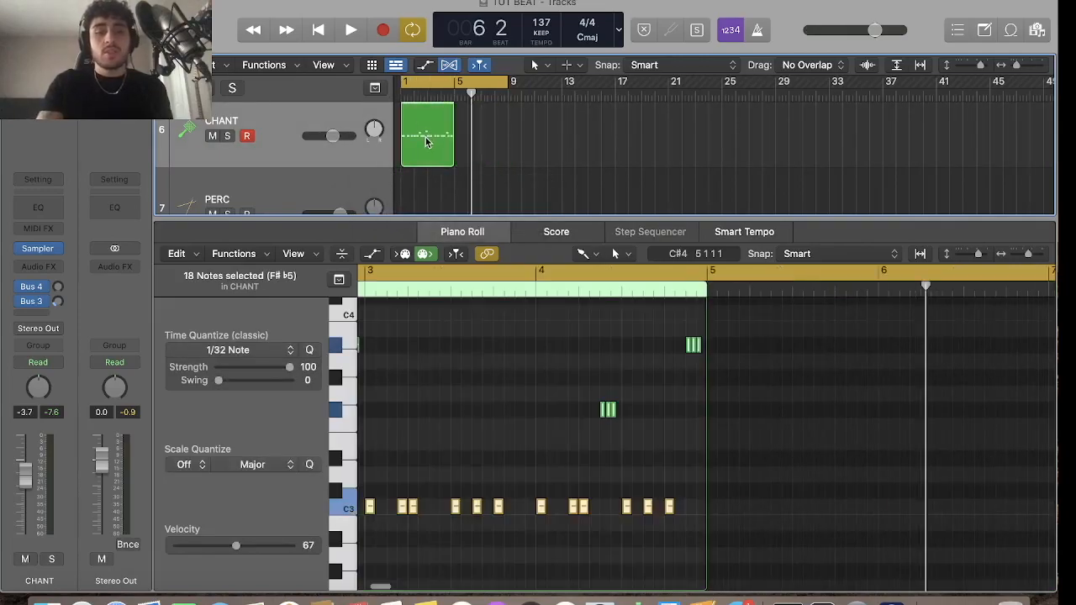
key(super+r)
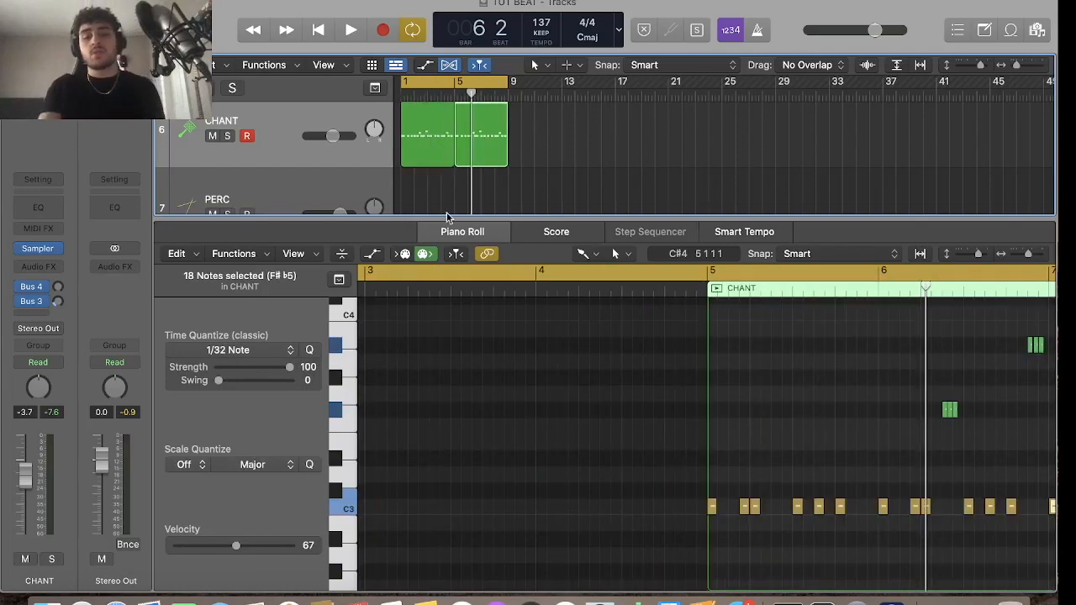
key(space)
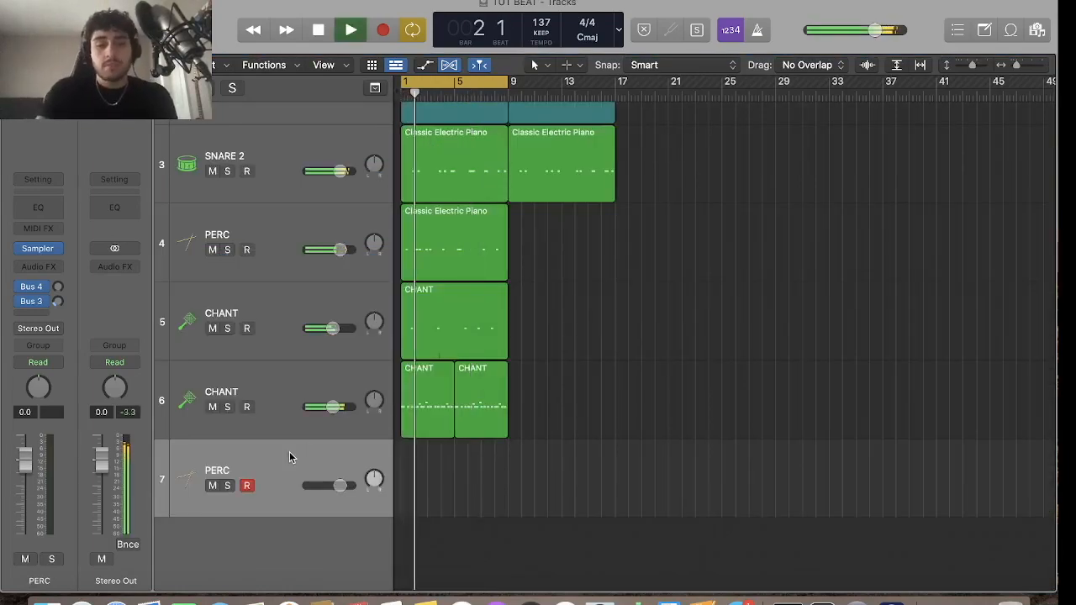
Open track 7's Sampler at its mapping and switch to Finder's 808s folder, keeping the Sampler's zone visible beside it
click(38, 248)
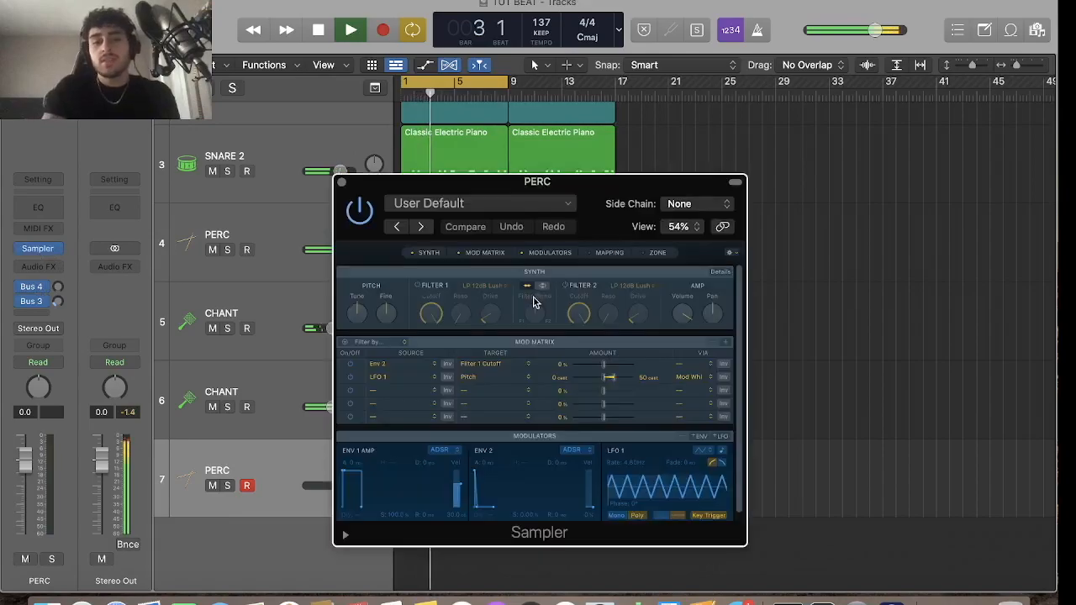
click(600, 254)
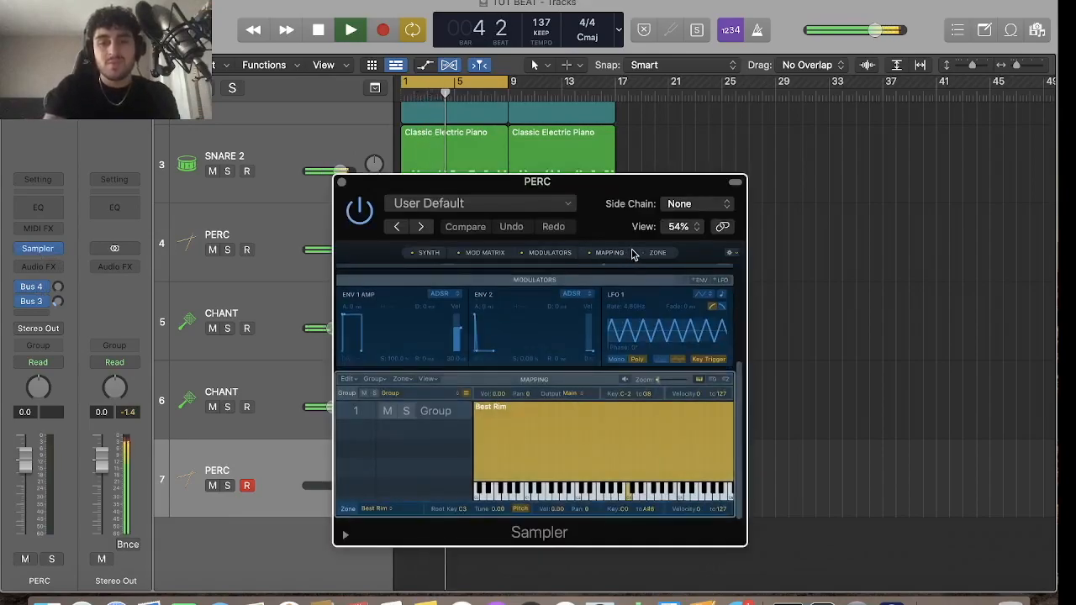
click(49, 600)
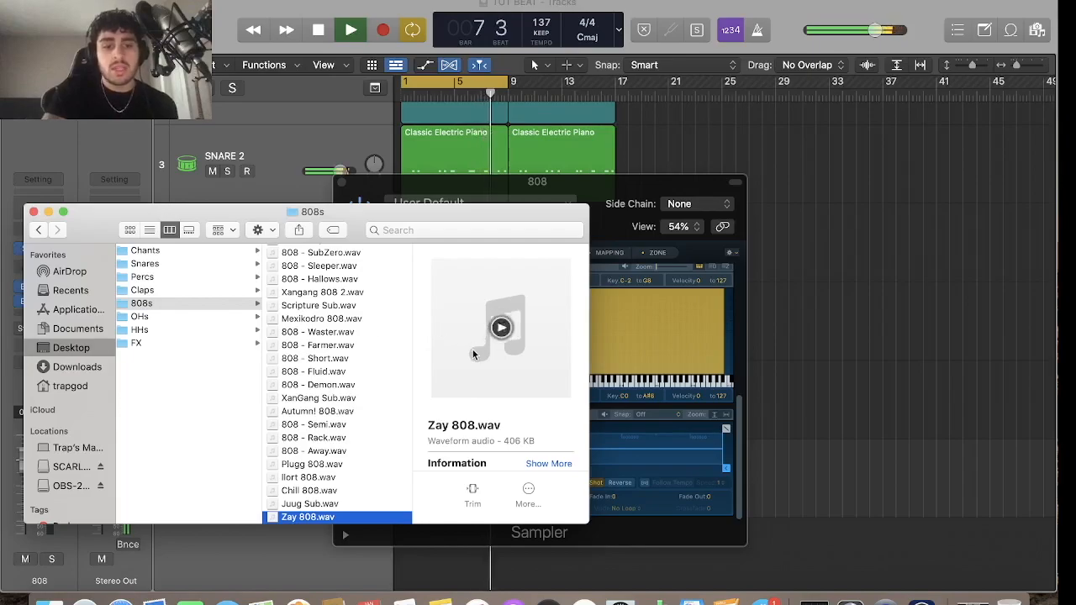
drag(473, 355, 459, 335)
drag(320, 212, 209, 256)
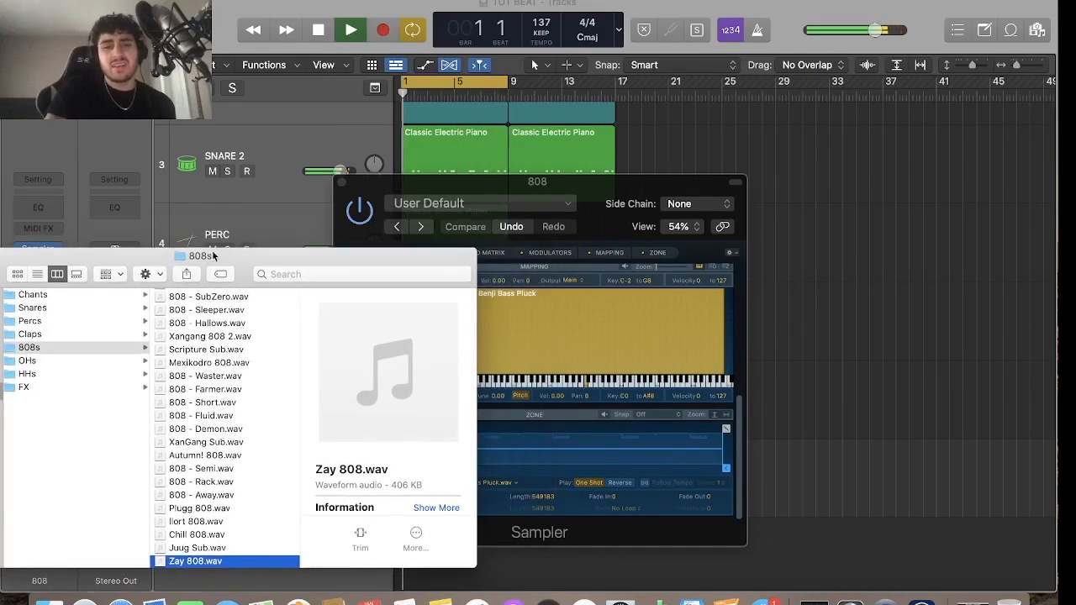
Stop playback and load Zay 808.wav from the 808s folder into the 808 track's Sampler zone
click(705, 127)
key(space)
click(67, 600)
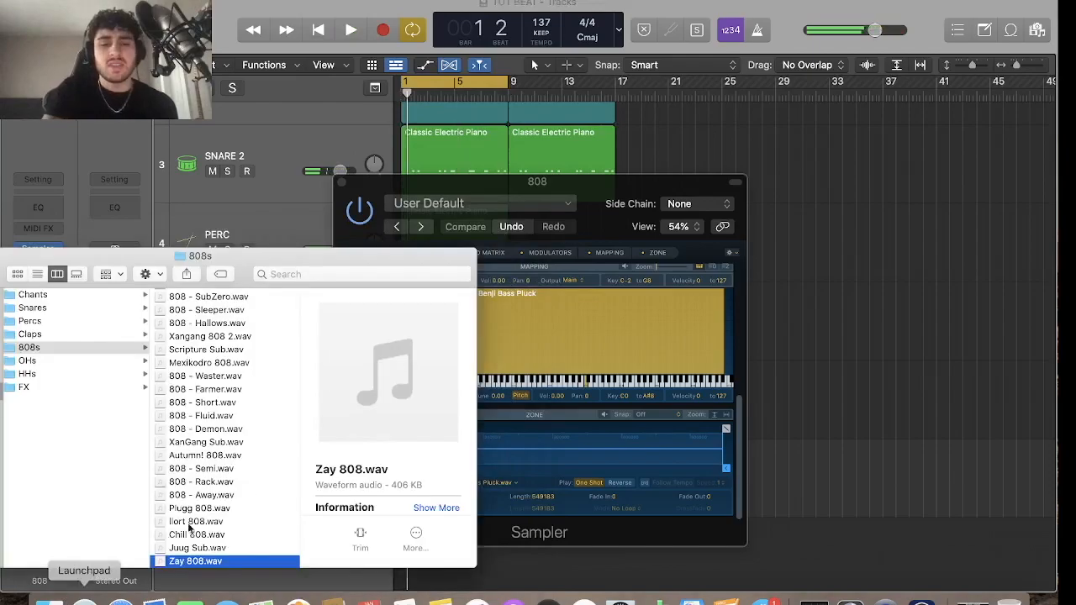
drag(373, 430, 590, 389)
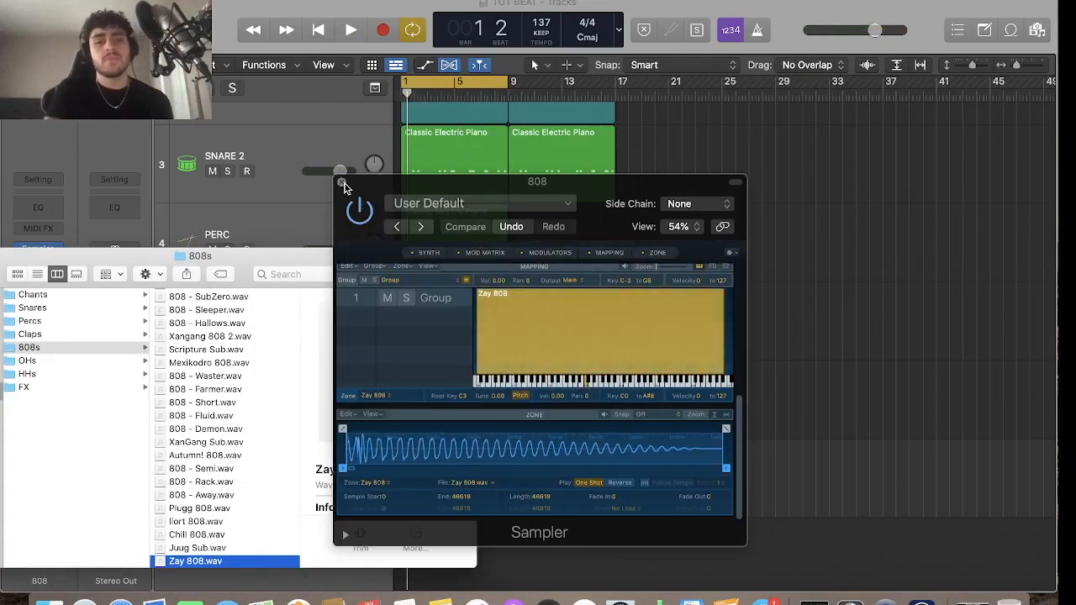
Close the Sampler and minimise the Finder window to return to the arrangement
click(344, 186)
double_click(164, 254)
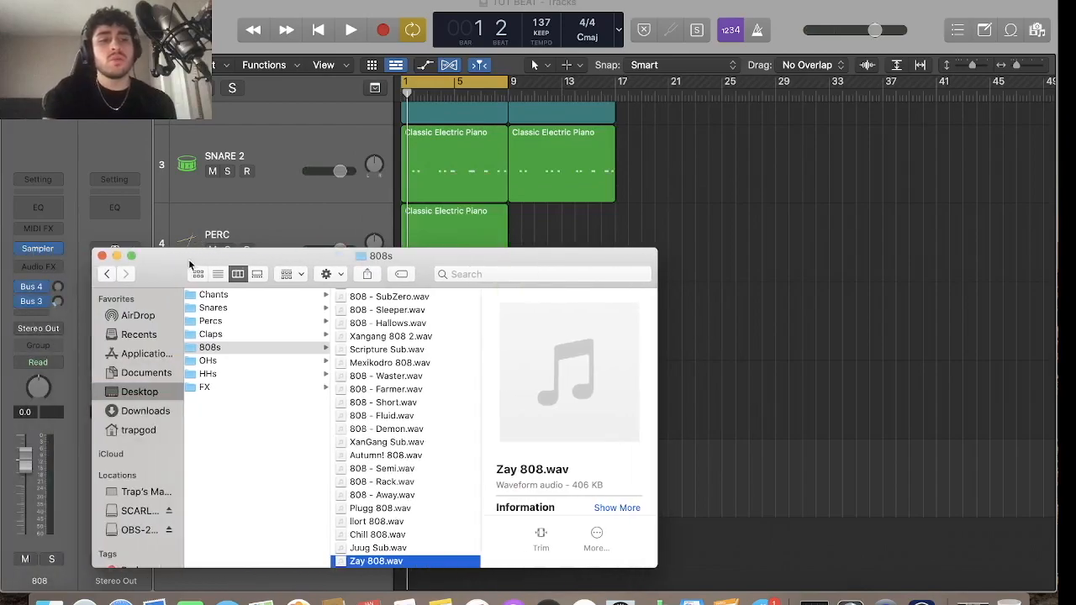
click(117, 256)
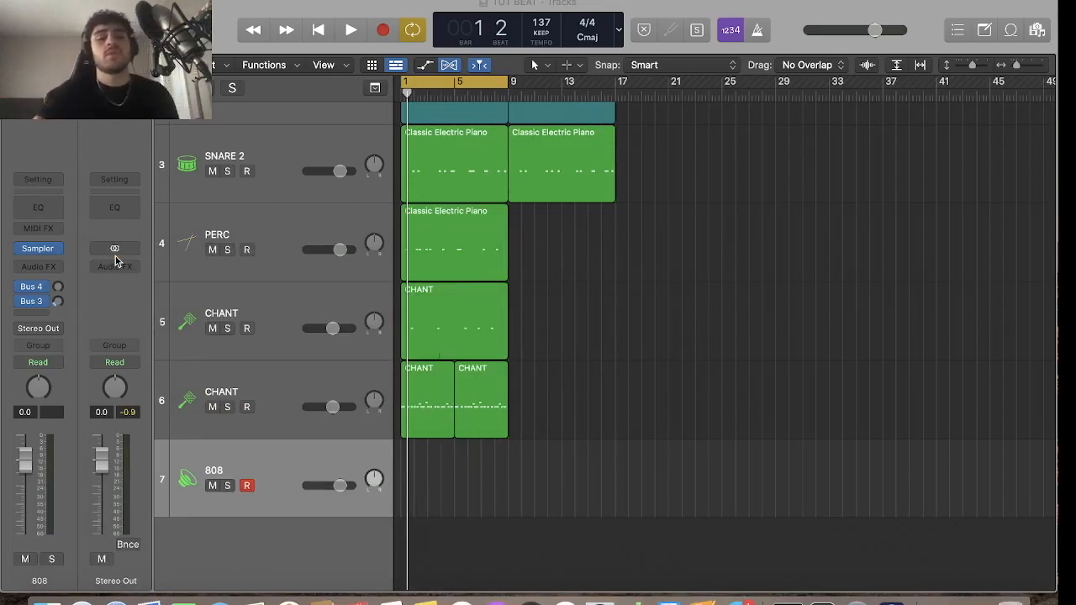
Play the beat, show the 808 track in the piano roll and audition its C3 note
click(480, 257)
key(space)
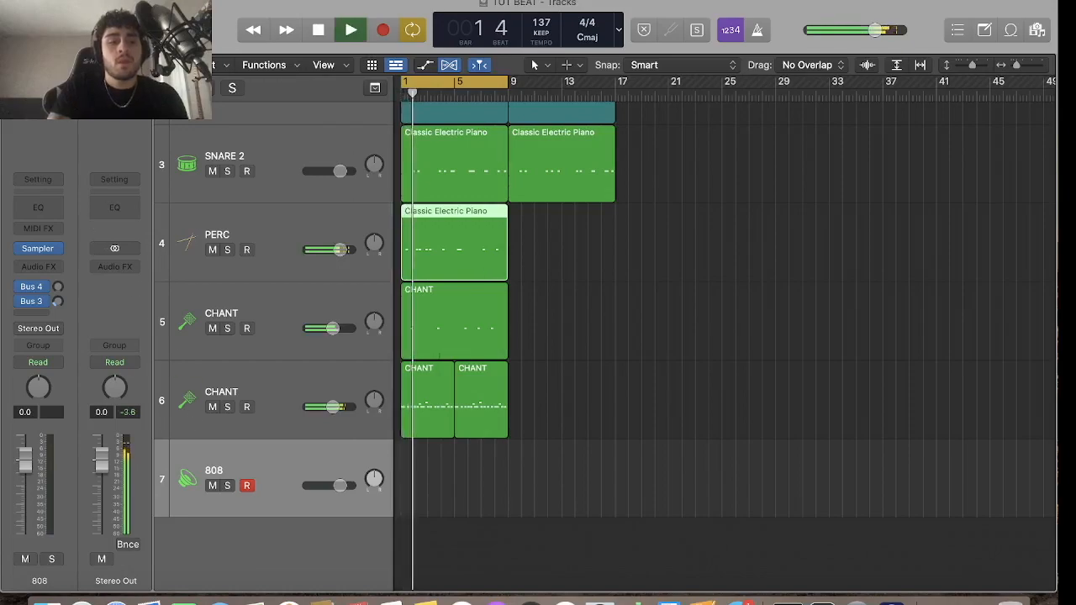
key(e)
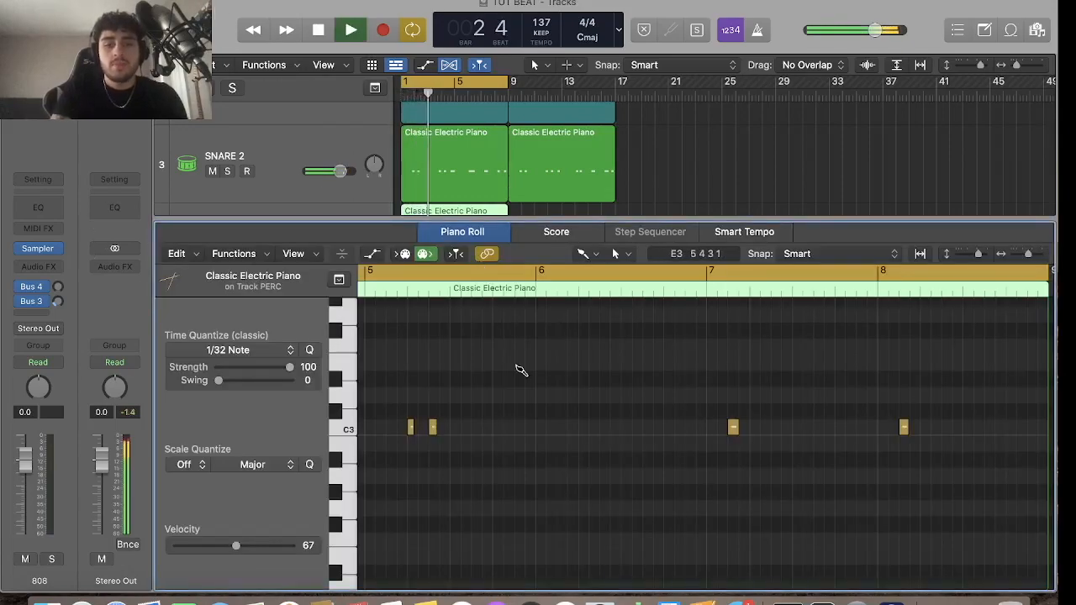
scroll(654, 127, down, 5)
click(324, 160)
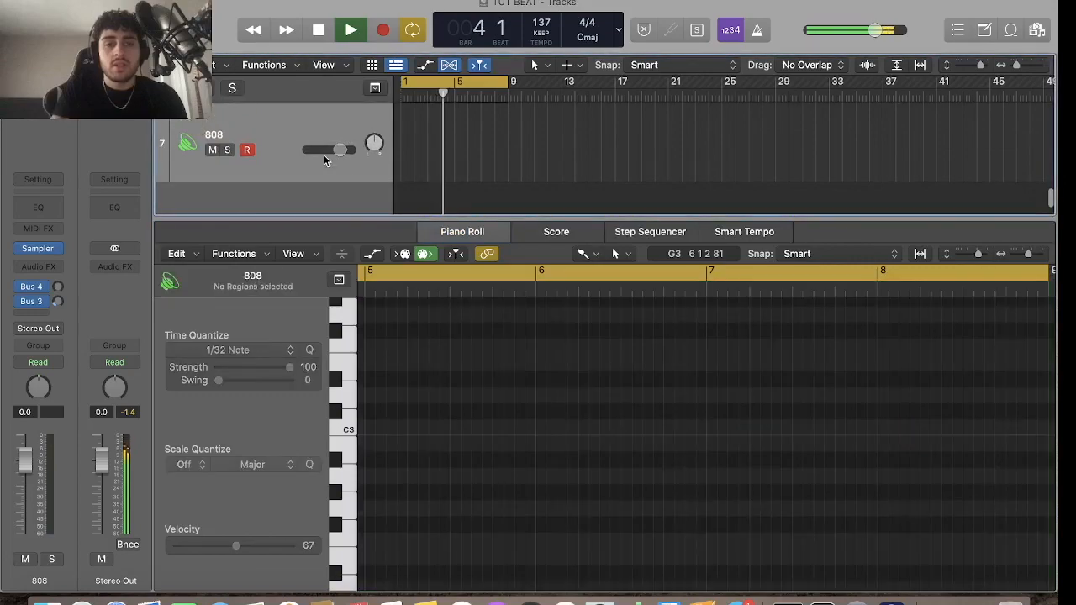
click(353, 428)
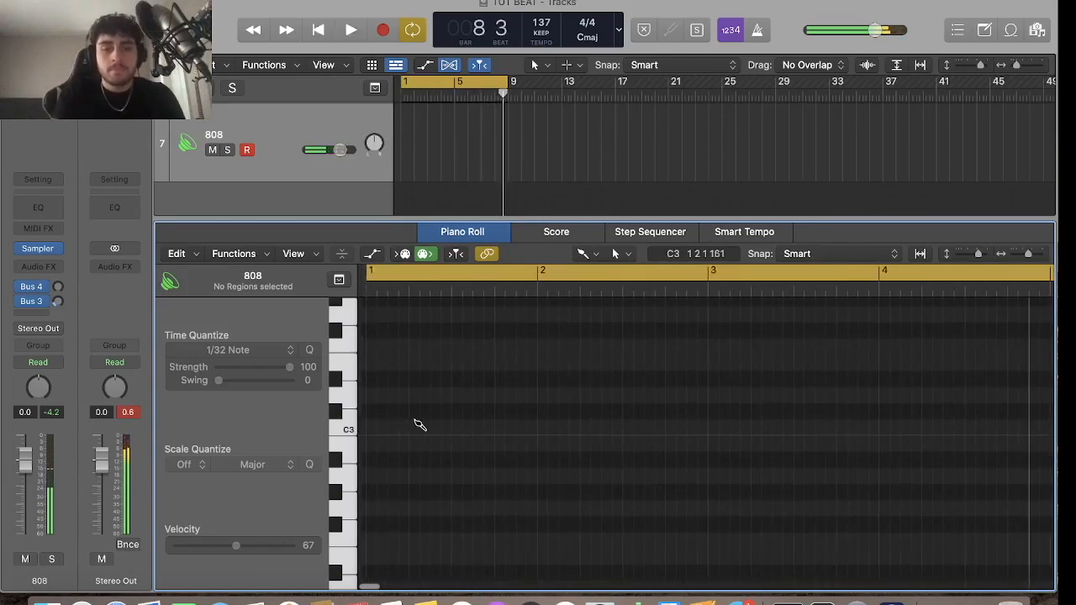
Record an eight-bar 808 line on track 7 with Musical Typing at octave C2 and velocity 98 while the beat plays
key(super+k)
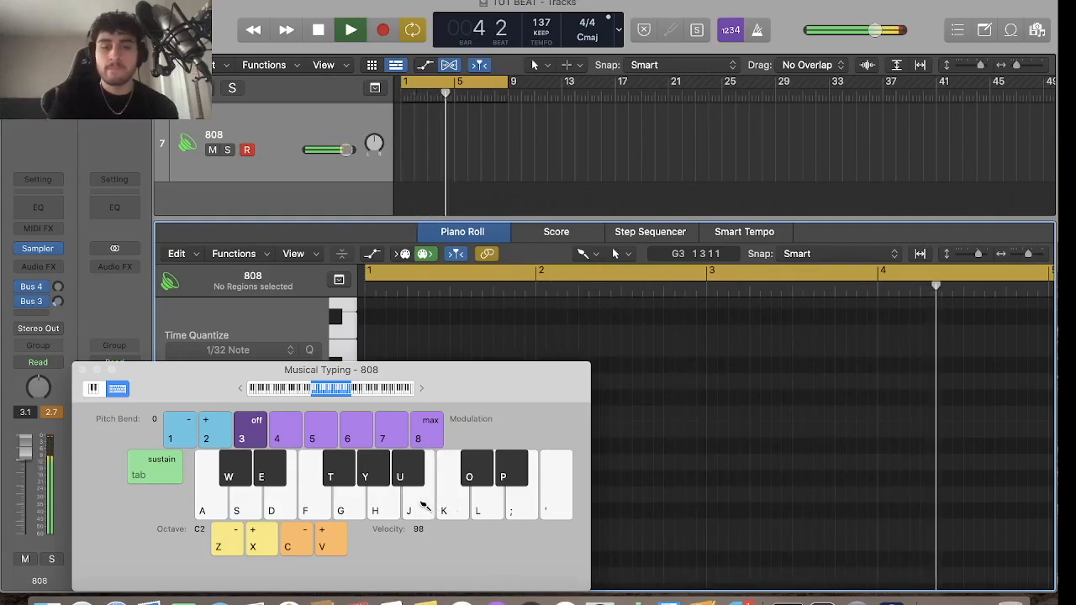
key(r)
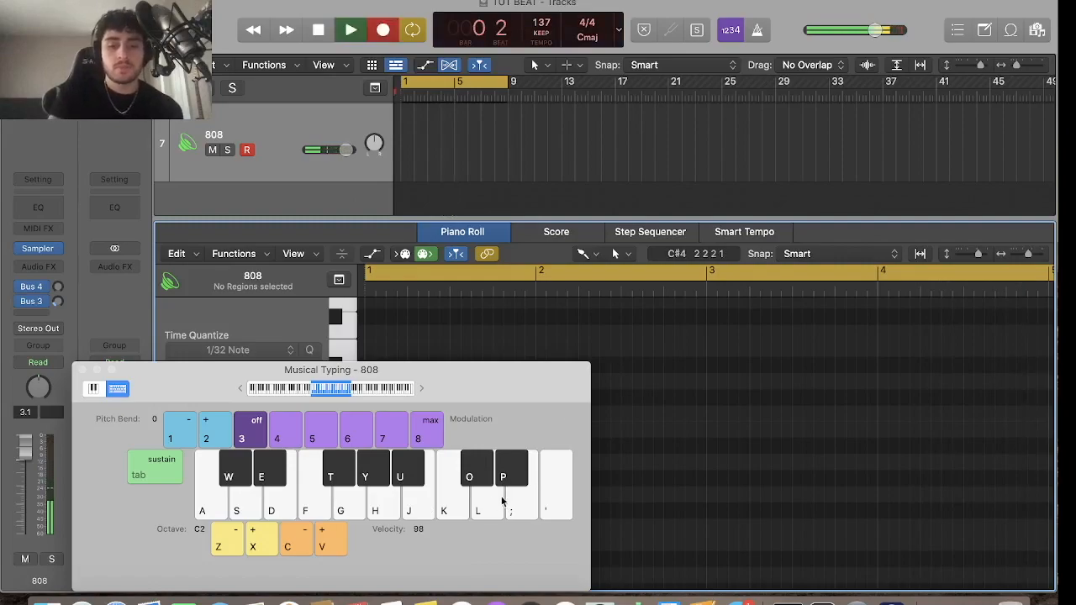
key(k)
key(k)
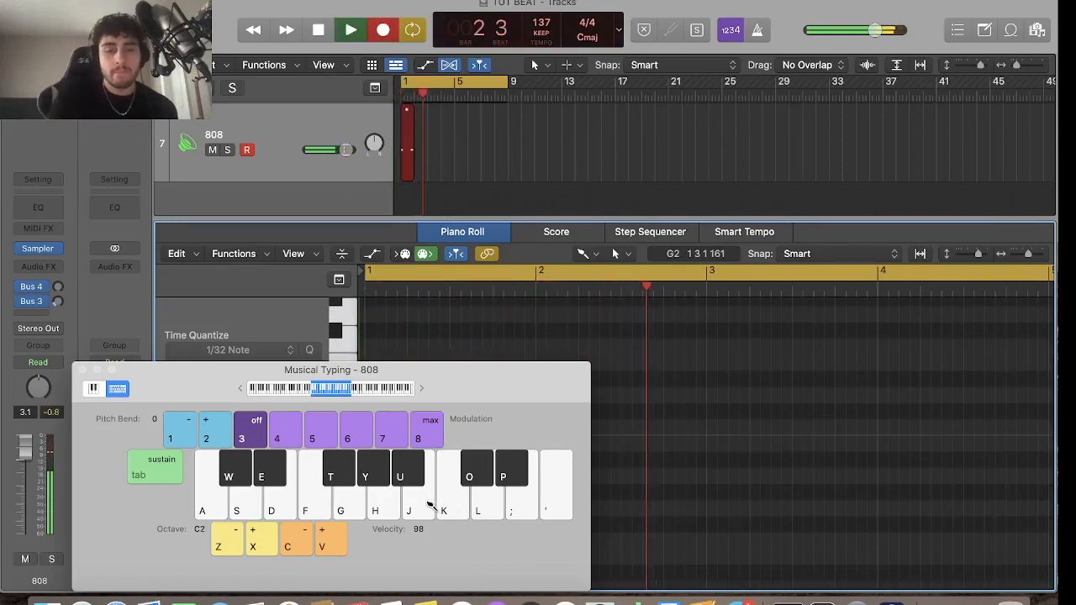
key(k)
key(k)
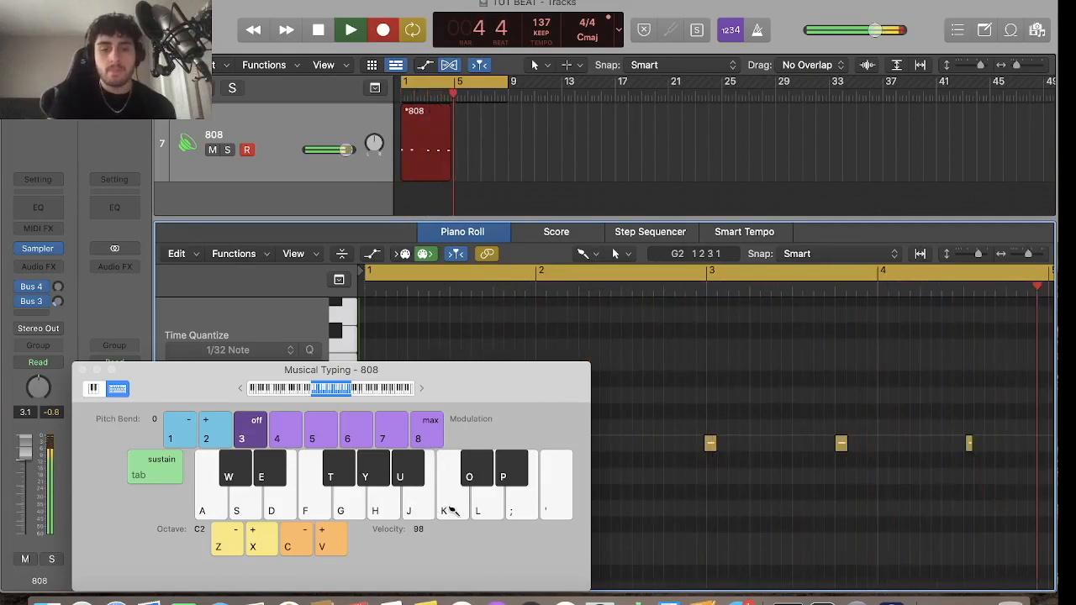
key(k)
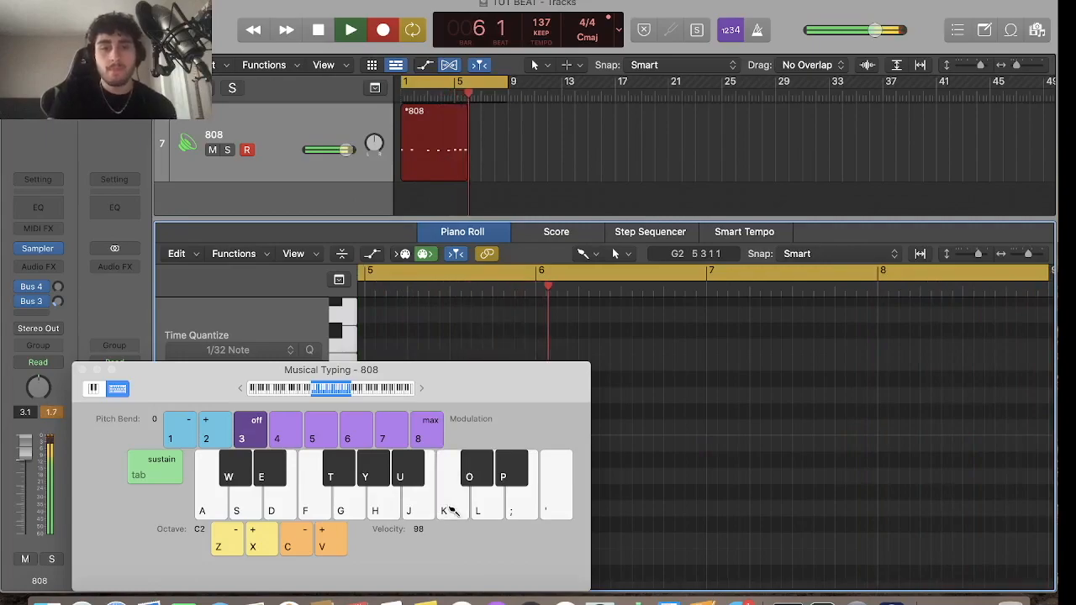
click(422, 510)
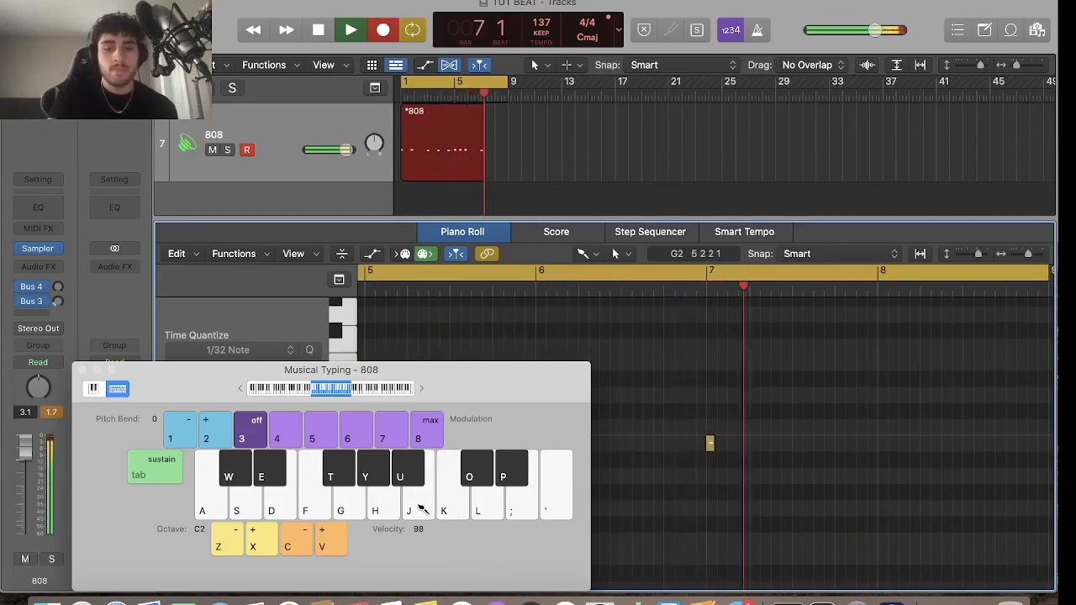
click(422, 510)
click(473, 511)
key(space)
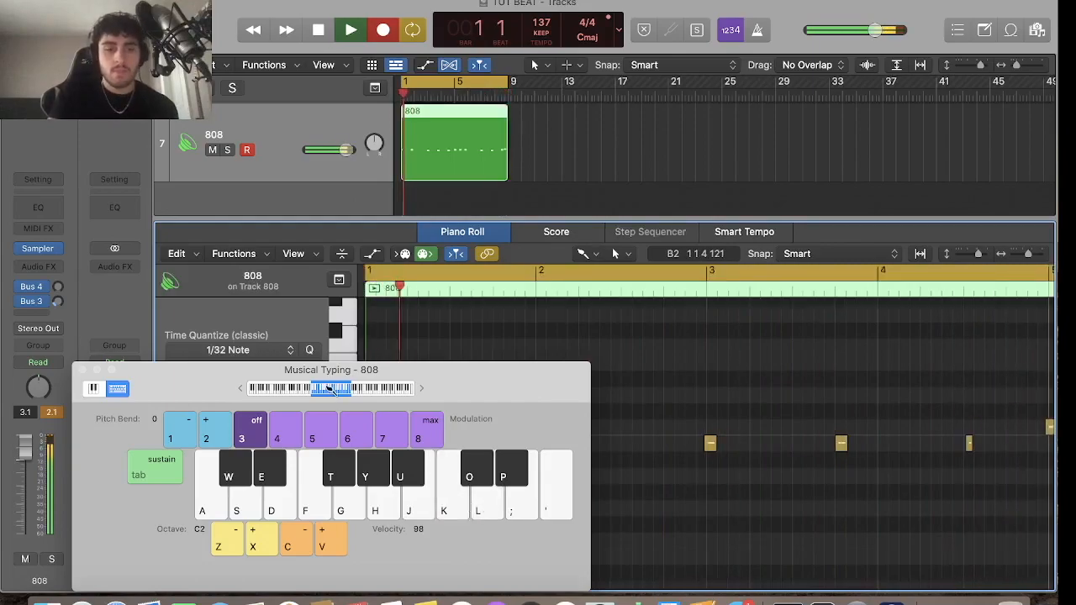
Close Musical Typing, stop recording and quantize all the recorded 808 notes to 1/32 note
click(82, 370)
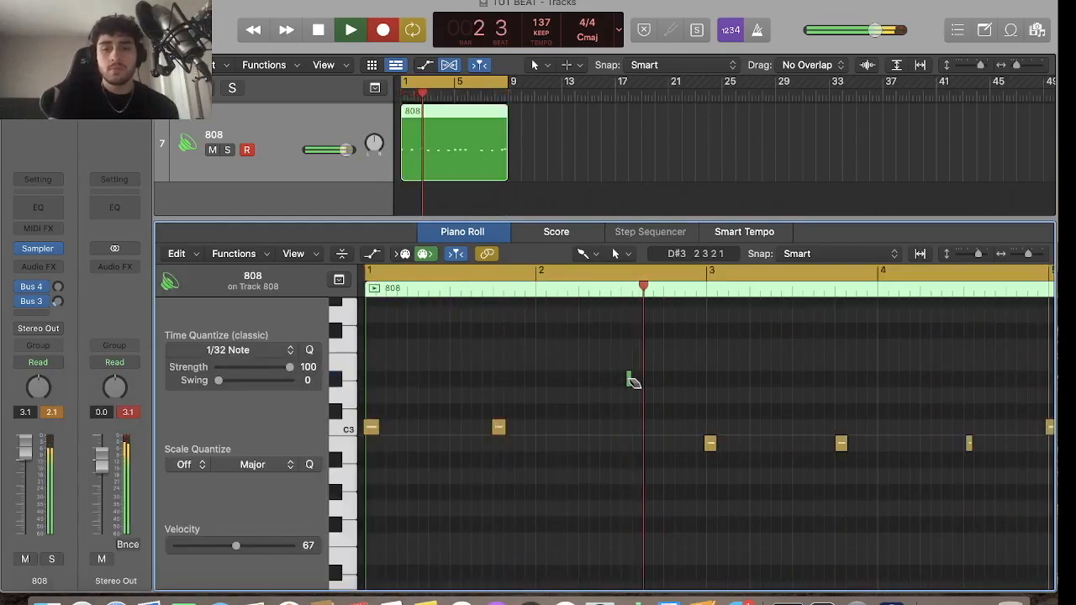
key(space)
key(super+a)
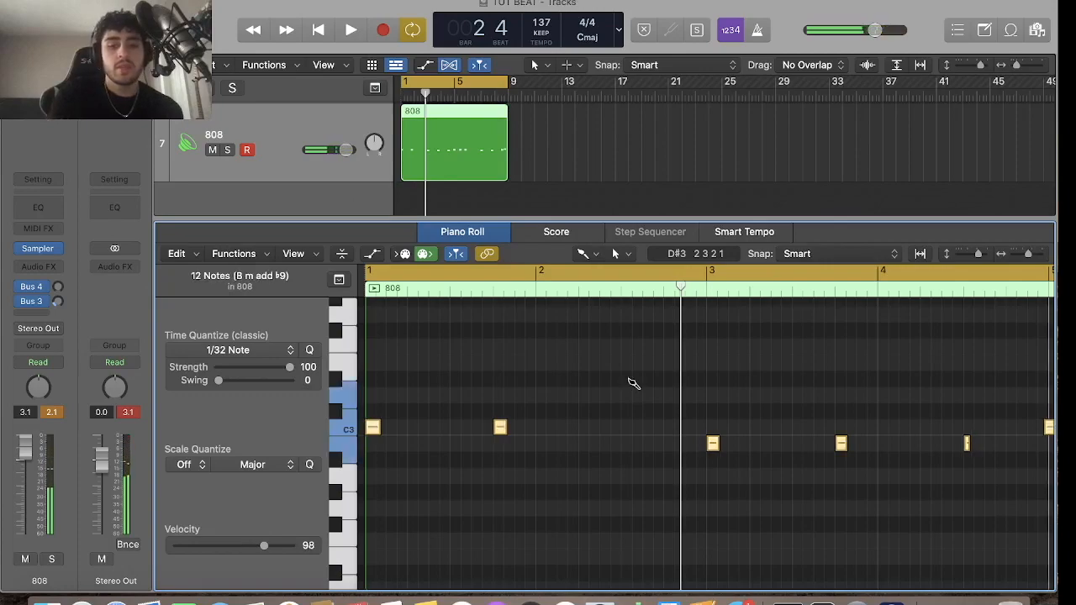
Deselect the notes and play the recorded 808 line through its eight bars, then stop playback
key(space)
click(507, 461)
scroll(507, 461, right, 10)
scroll(507, 461, left, 8)
scroll(507, 462, left, 4)
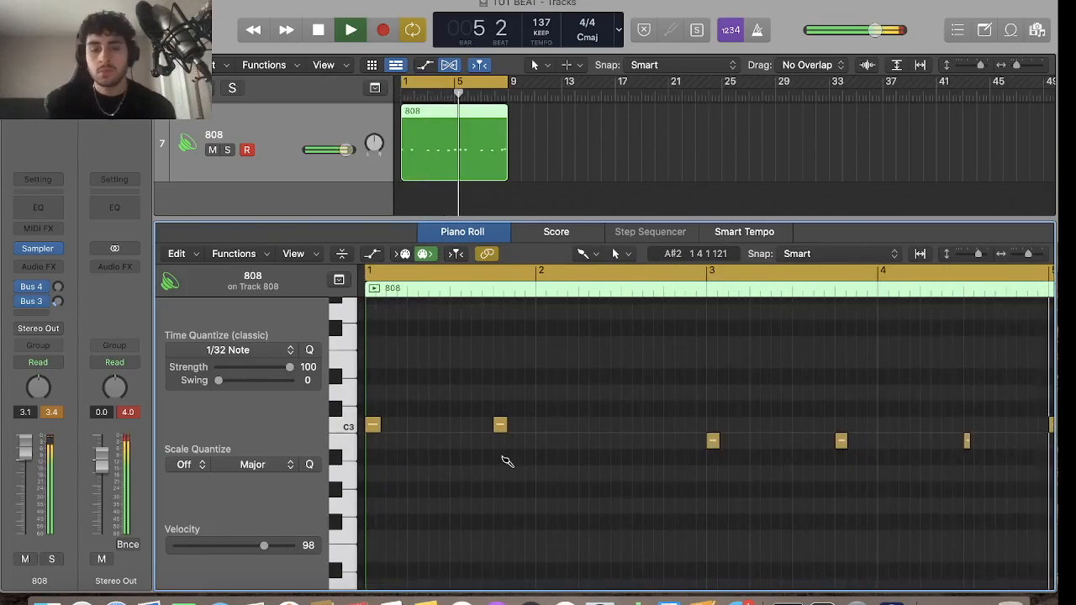
key(super+Left)
key(super+Left)
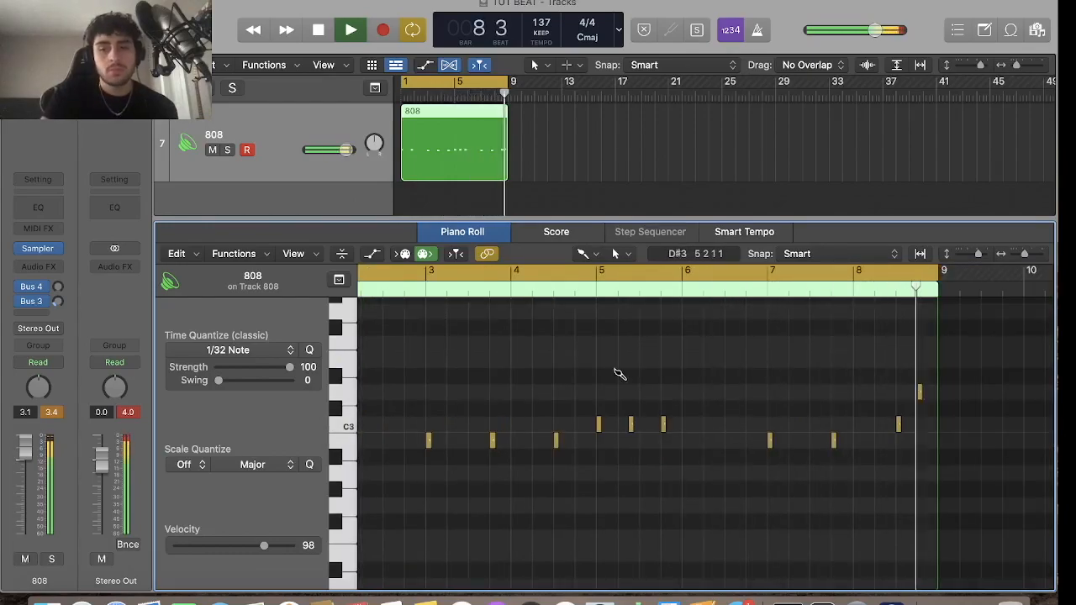
key(space)
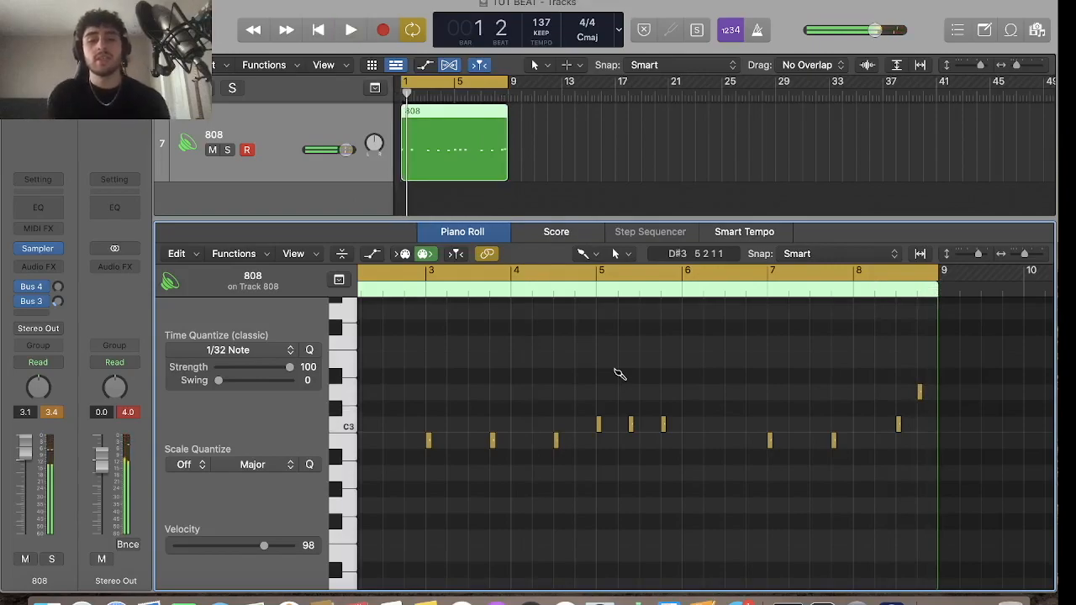
Examine the pitch and timing of the 808 notes in the piano roll from bar 1 through bar 5
scroll(619, 374, left, 3)
scroll(464, 449, up, 1)
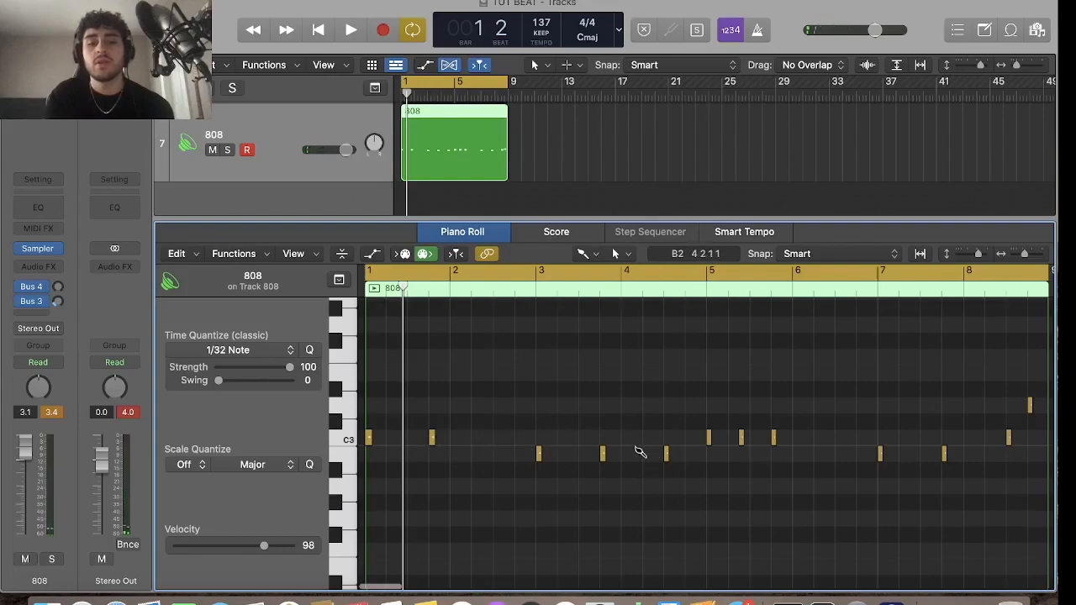
scroll(732, 464, left, 2)
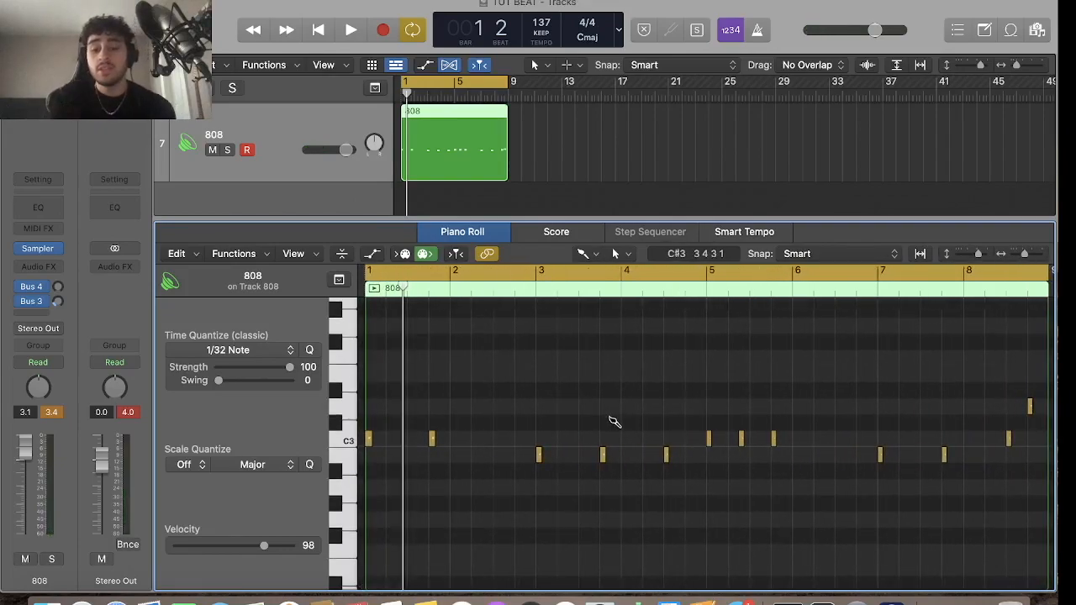
key(super+Right)
scroll(611, 422, left, 2)
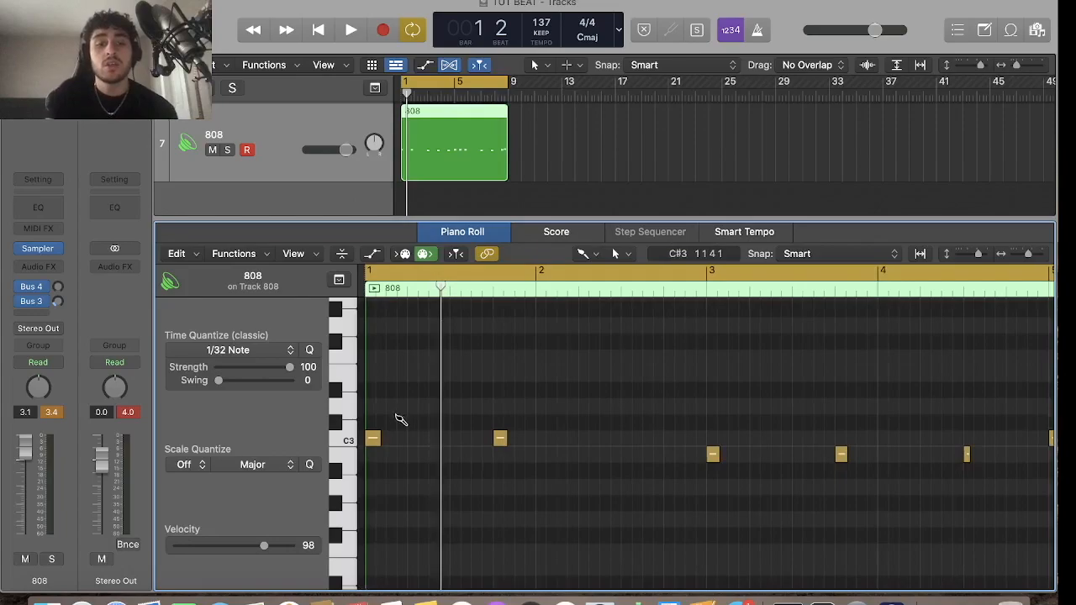
key(super+Right)
scroll(392, 441, left, 2)
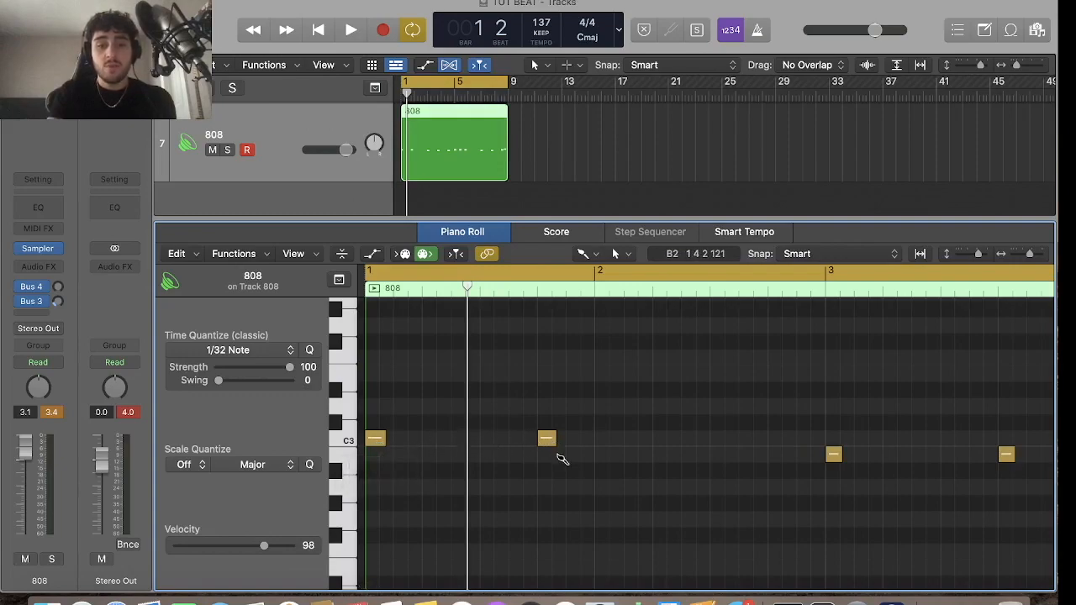
scroll(561, 459, right, 5)
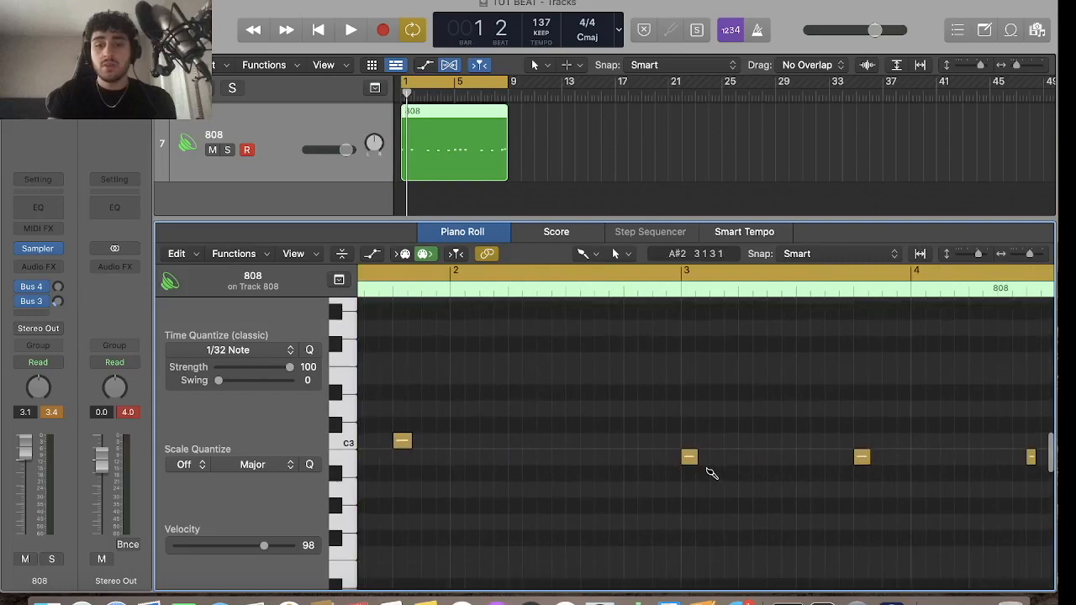
scroll(694, 462, right, 4)
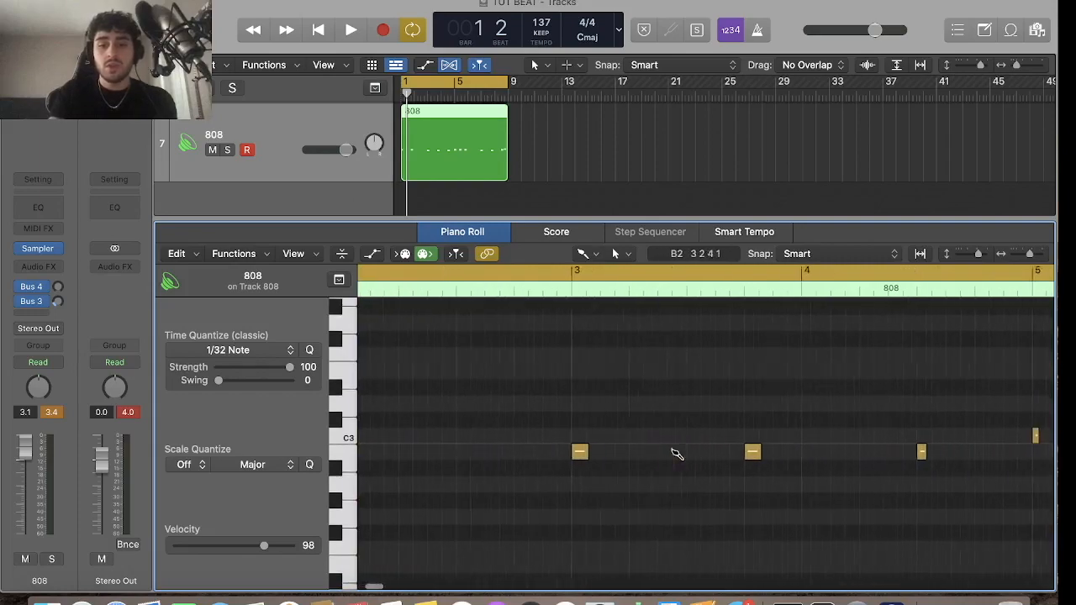
scroll(732, 454, right, 1)
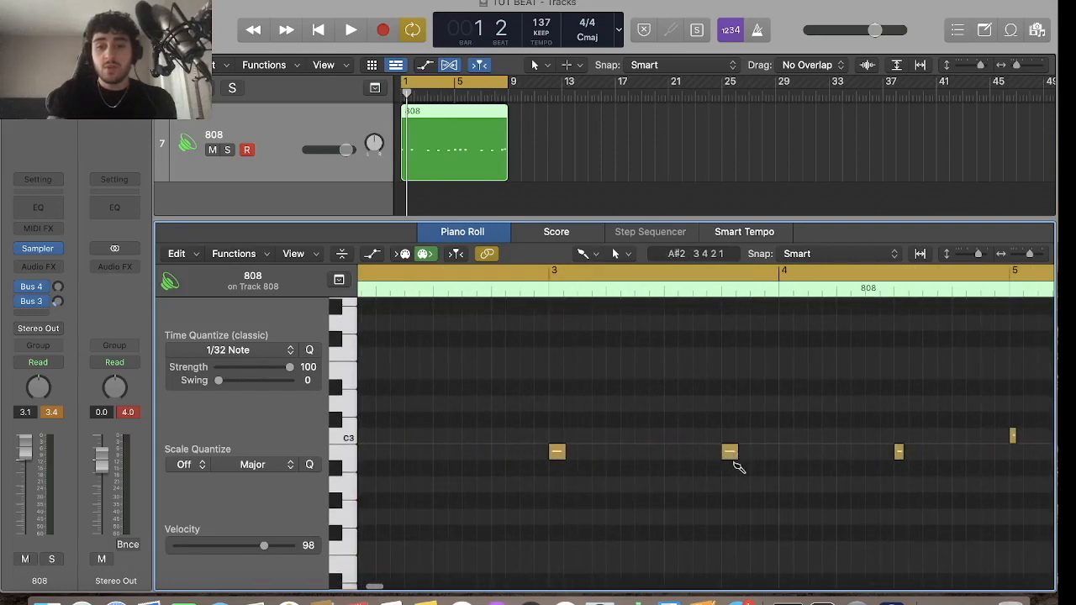
scroll(736, 468, right, 5)
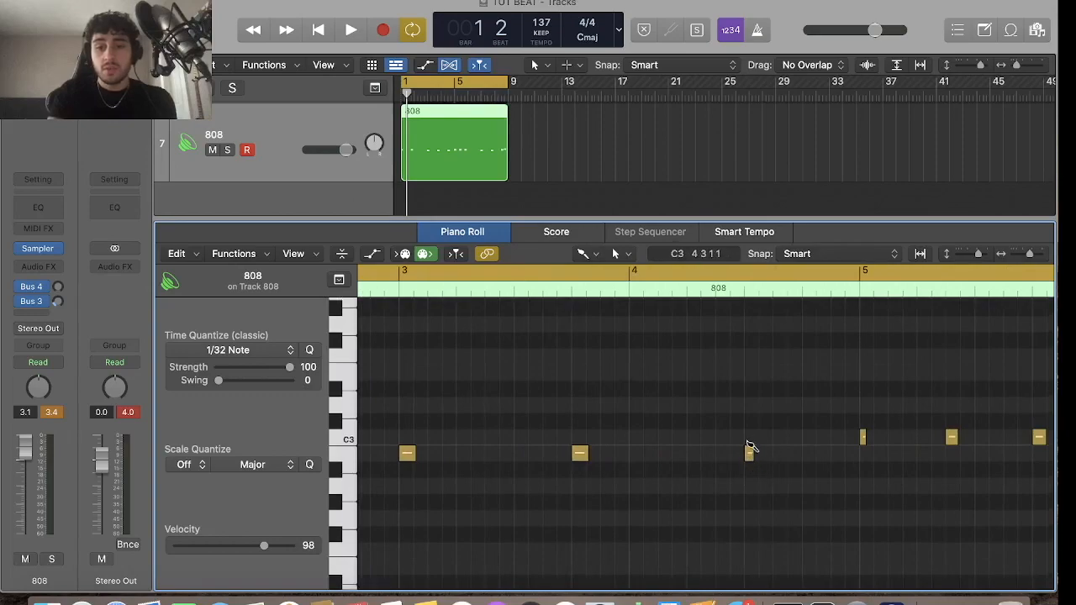
scroll(752, 463, right, 3)
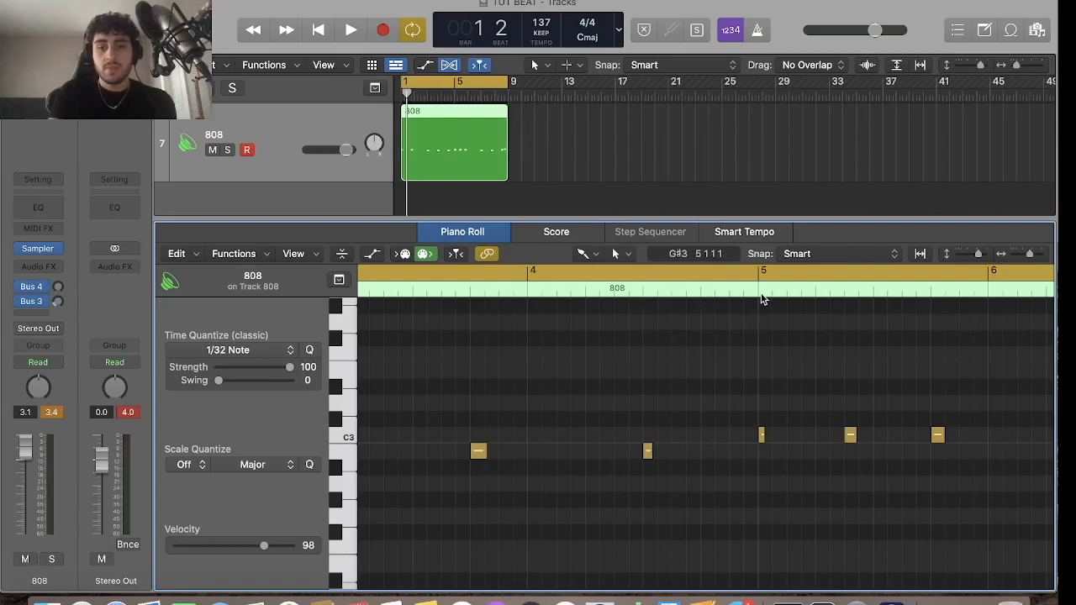
scroll(762, 428, right, 5)
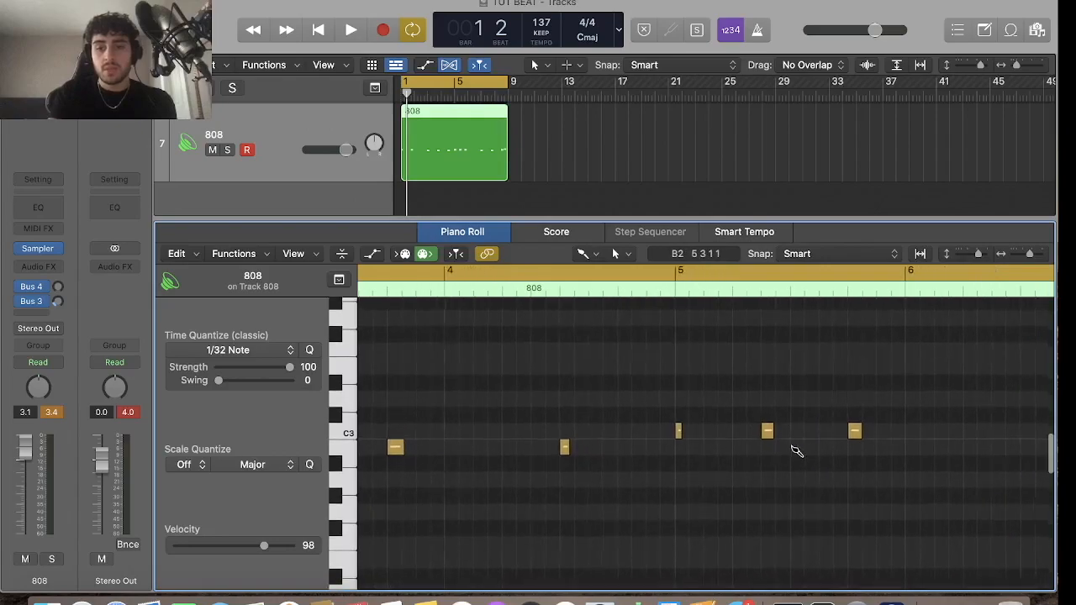
Turn off cycle mode, play the 808 line from bar 4 to its end and review the later notes
click(451, 274)
click(449, 290)
key(space)
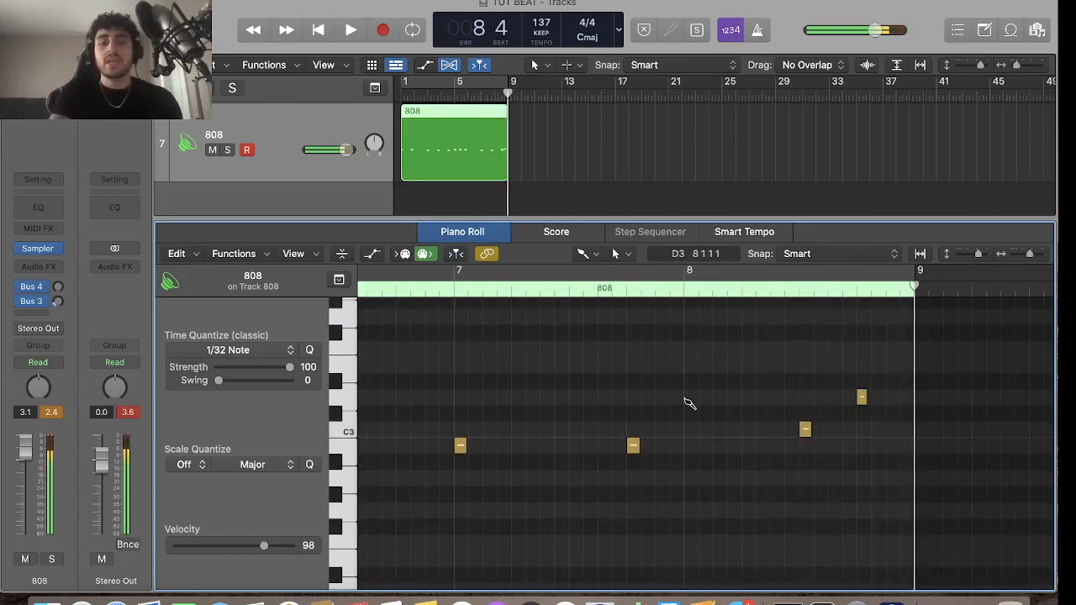
scroll(516, 450, left, 2)
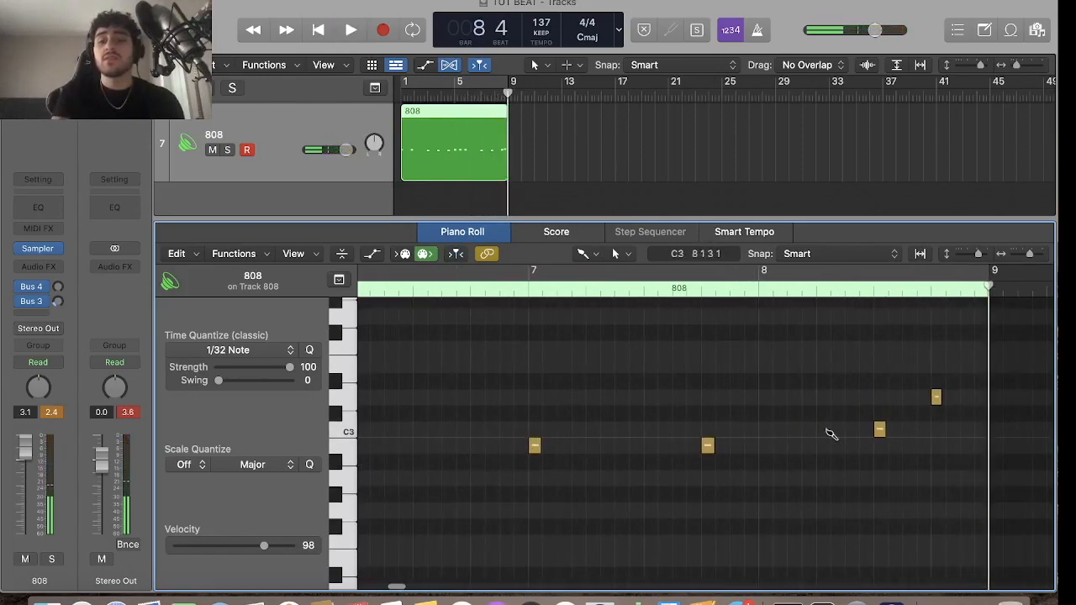
scroll(875, 428, left, 6)
scroll(914, 426, left, 8)
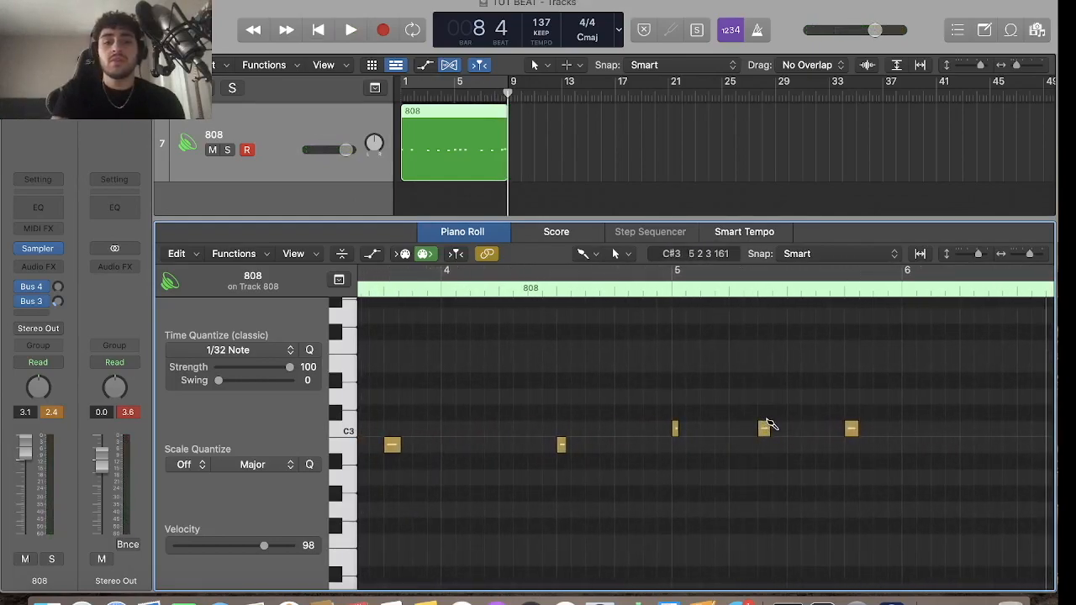
Return to the full arrangement, turn cycle mode back on and copy the PERC, both CHANT and 808 tracks' regions to bar 9
key(b)
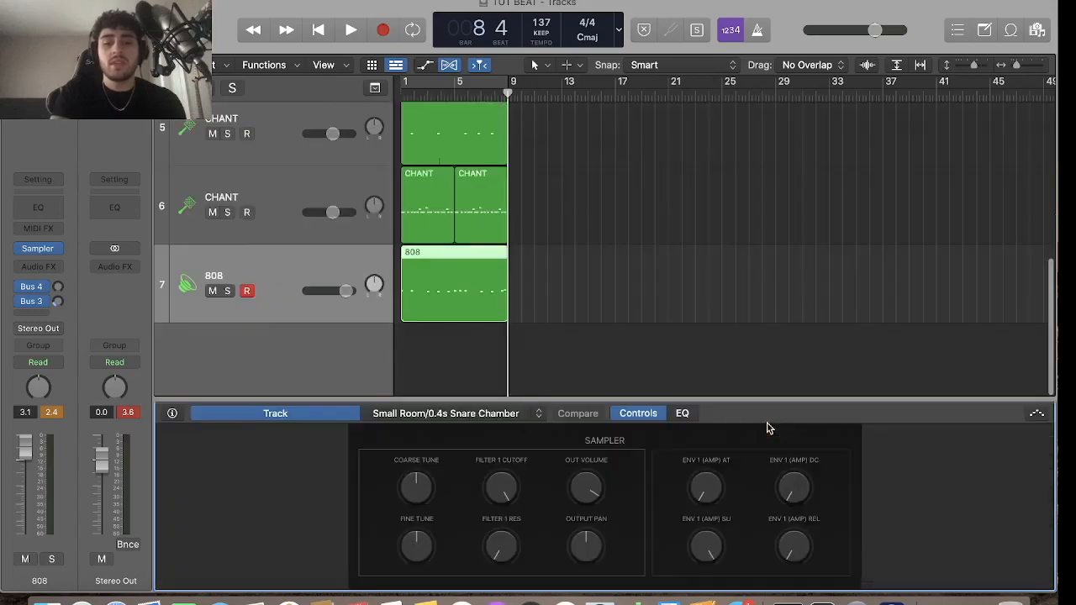
key(b)
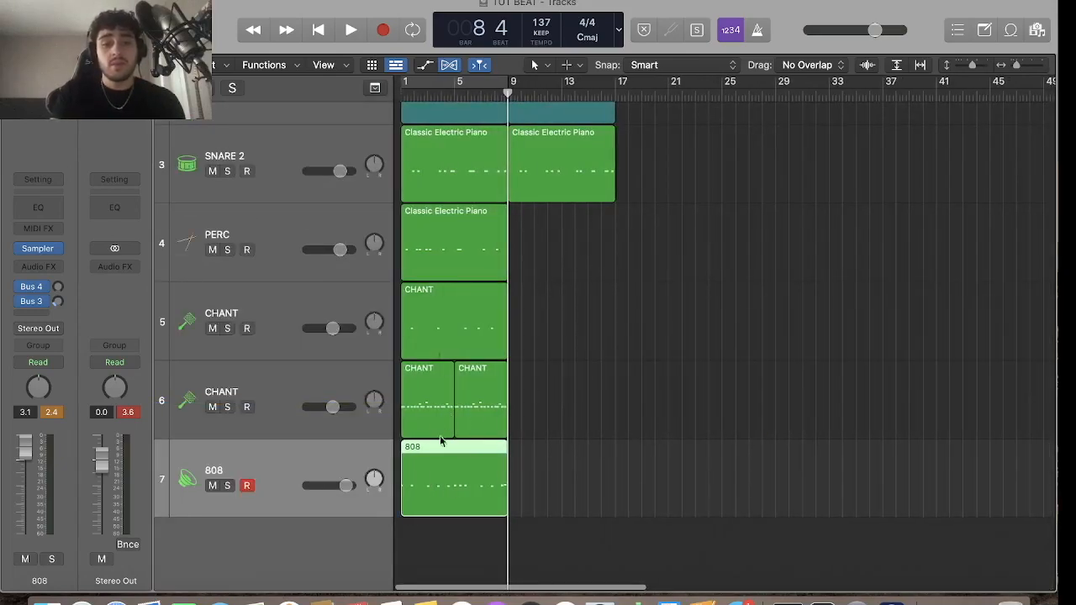
key(space)
click(474, 83)
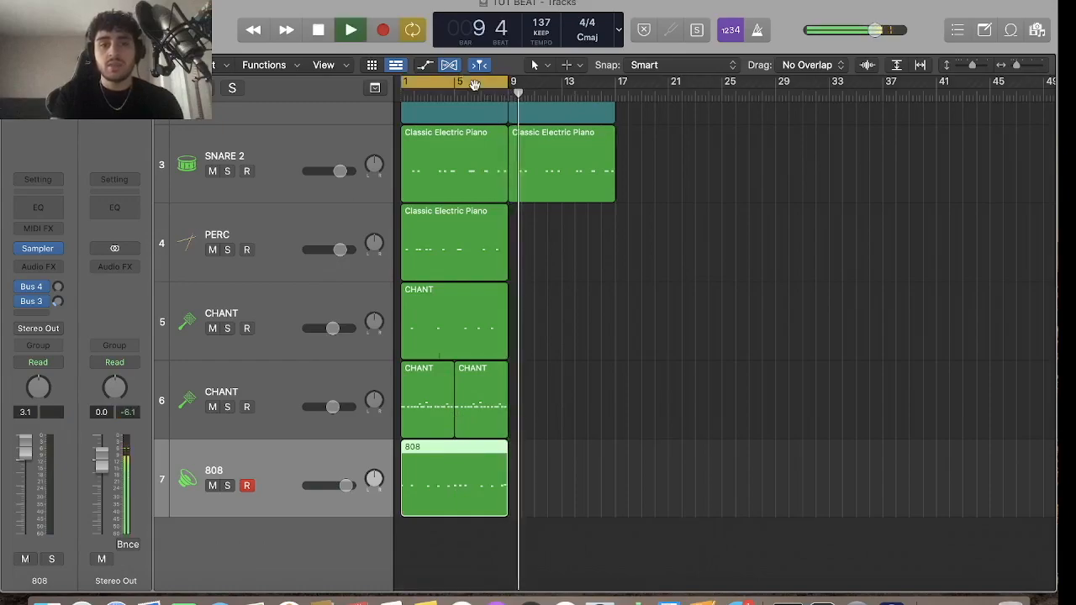
key(space)
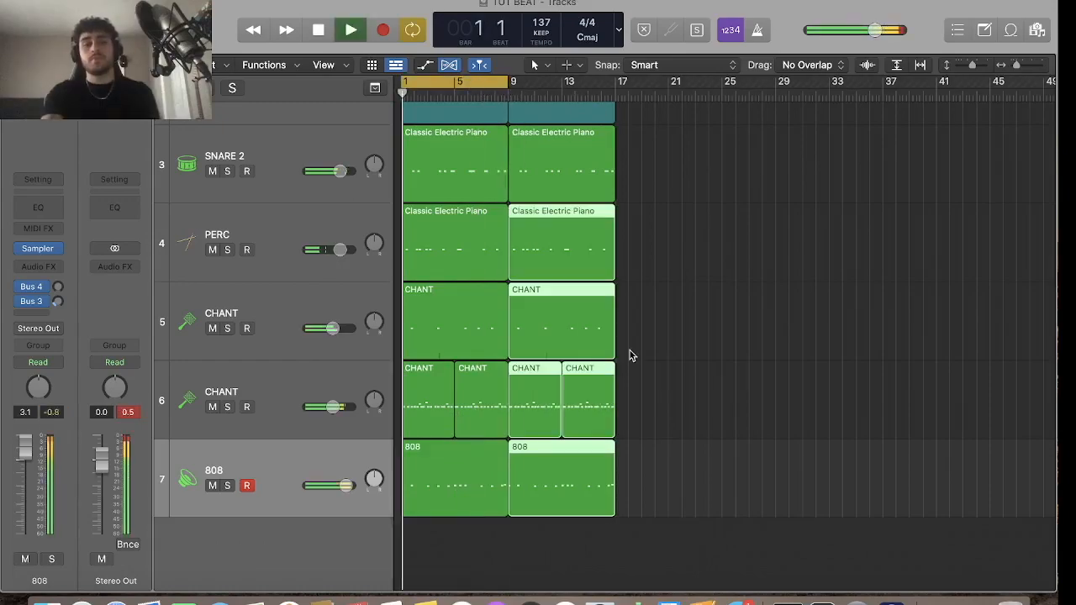
Extend the cycle range to bar 17 and play the complete beat with all seven tracks in view, then stop
drag(508, 74, 616, 124)
key(super+Left)
key(super+Up)
key(super+Up)
key(super+Up)
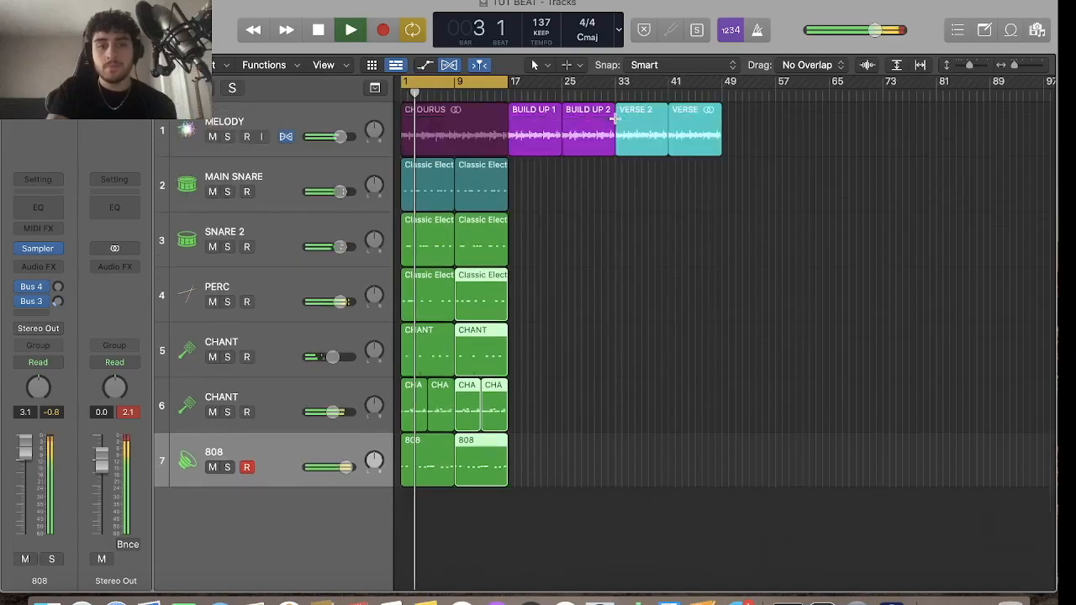
key(super+Up)
key(super+Up)
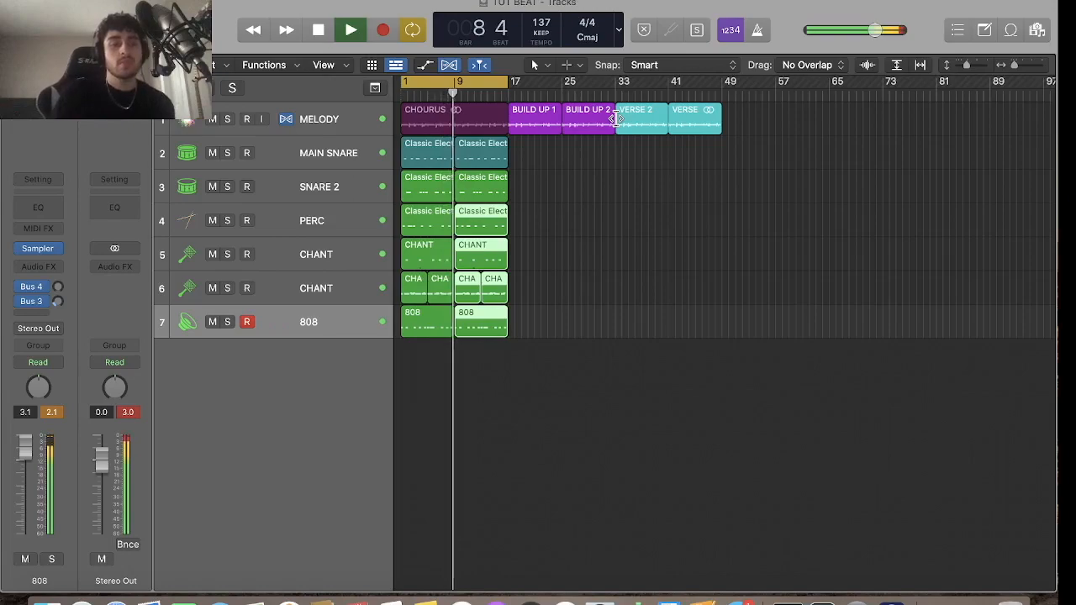
key(space)
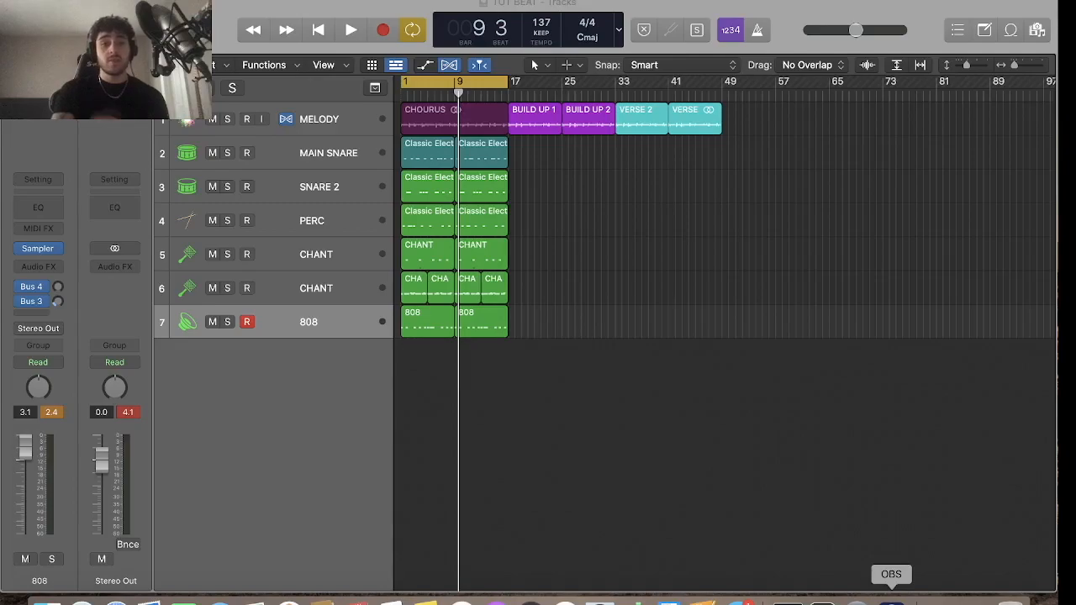
Switch to OBS and move its window clear of the track controls in the arrangement
click(891, 599)
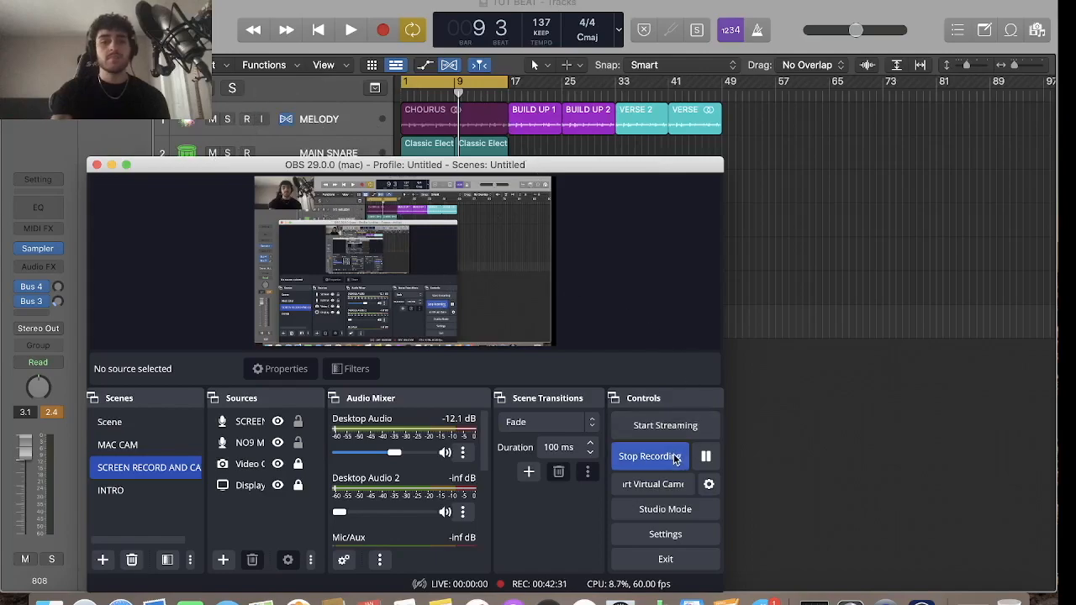
drag(171, 164, 427, 113)
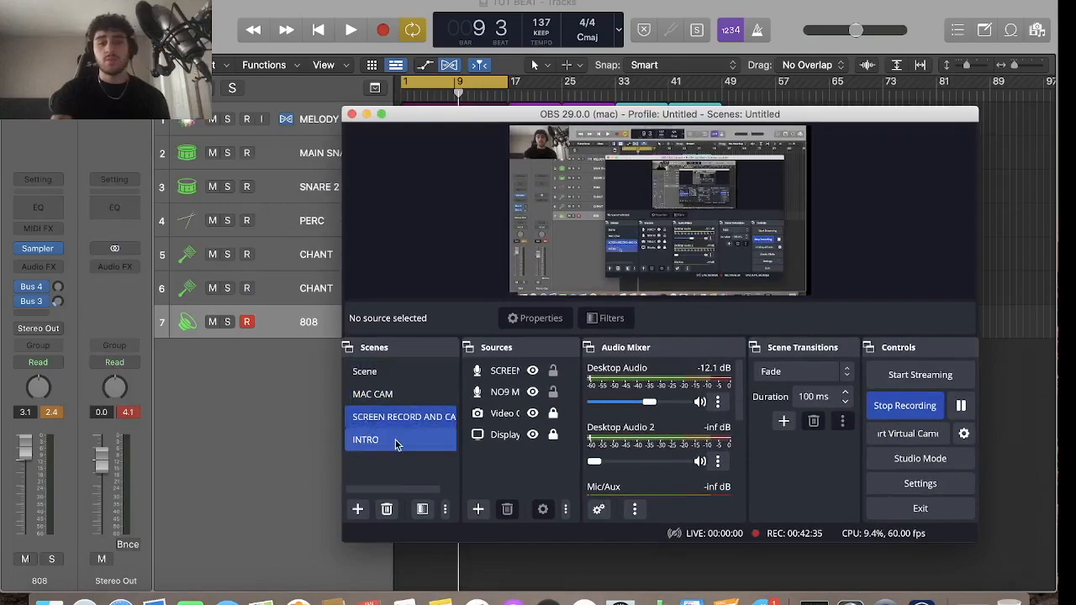